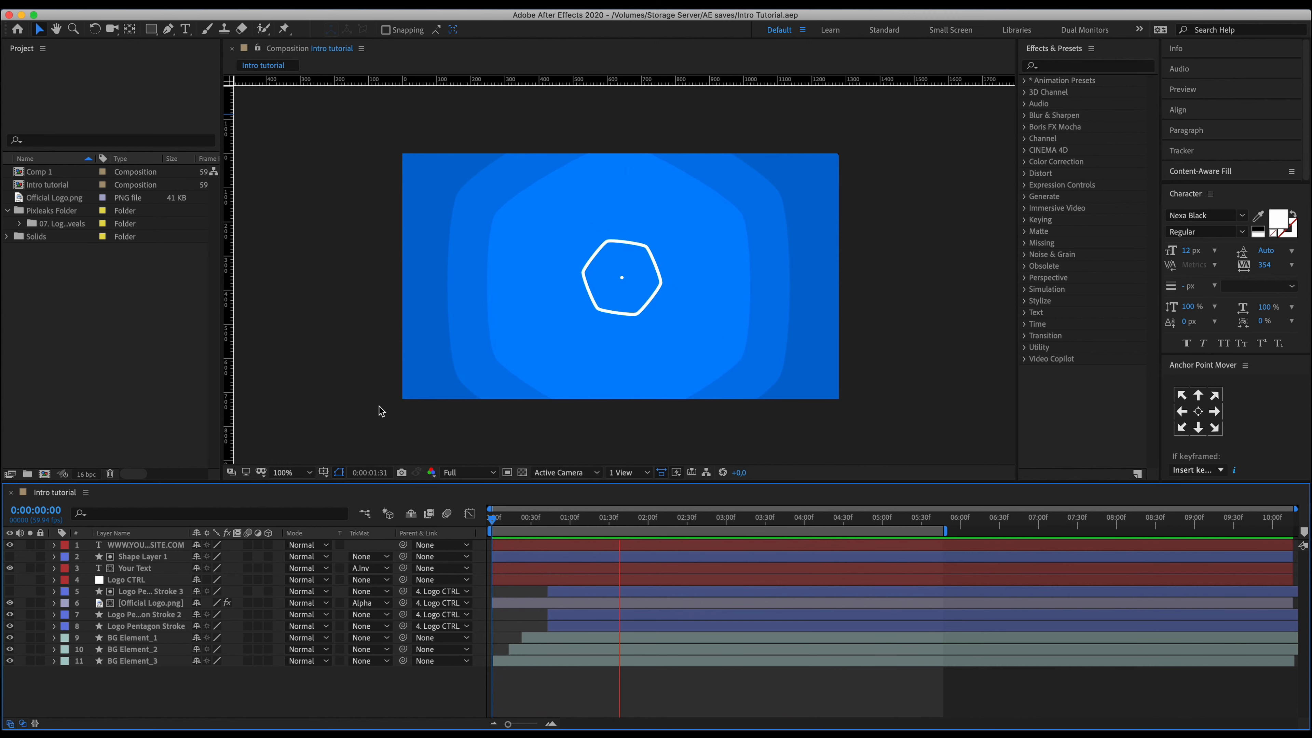
Play the finished Intro tutorial composition and examine the animated properties of all its layers.
{"action": "key", "text": "space"}
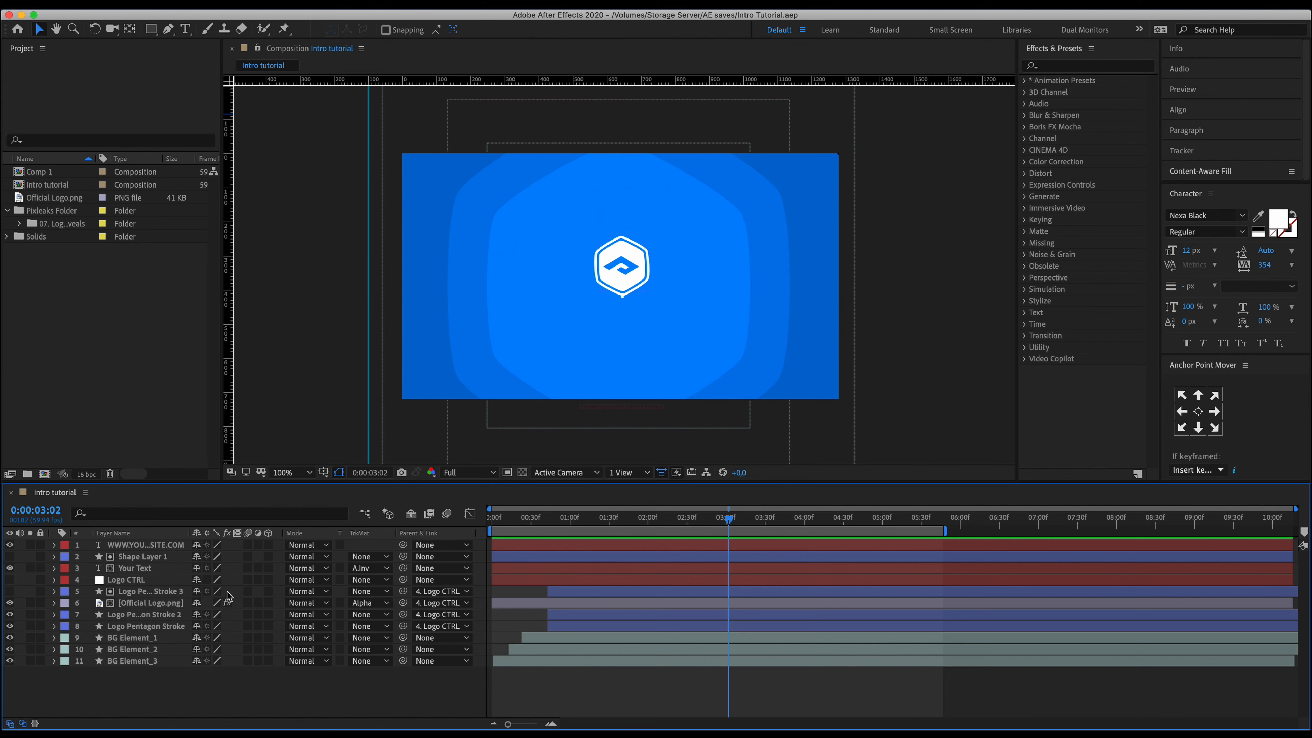
{"action": "key", "text": "super+a"}
{"action": "key", "text": "u"}
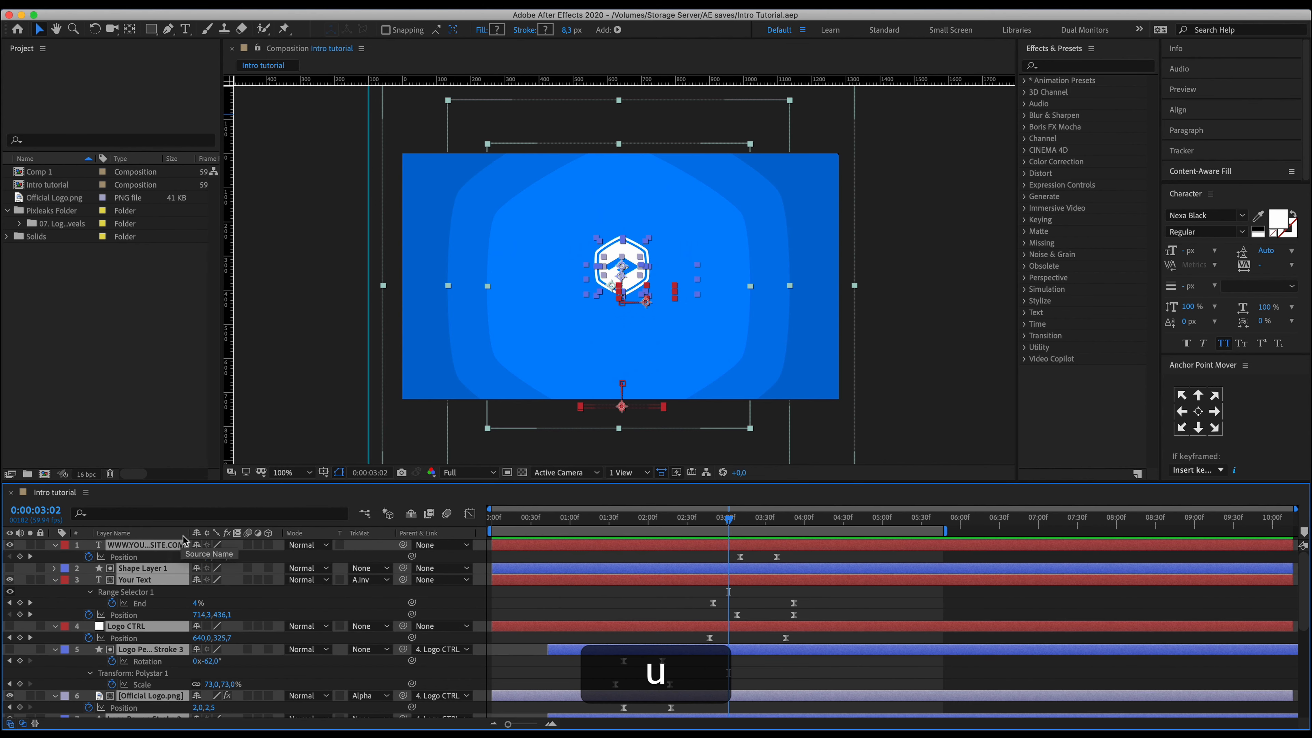
{"action": "key", "text": "u"}
{"action": "key", "text": "super+shift+a"}
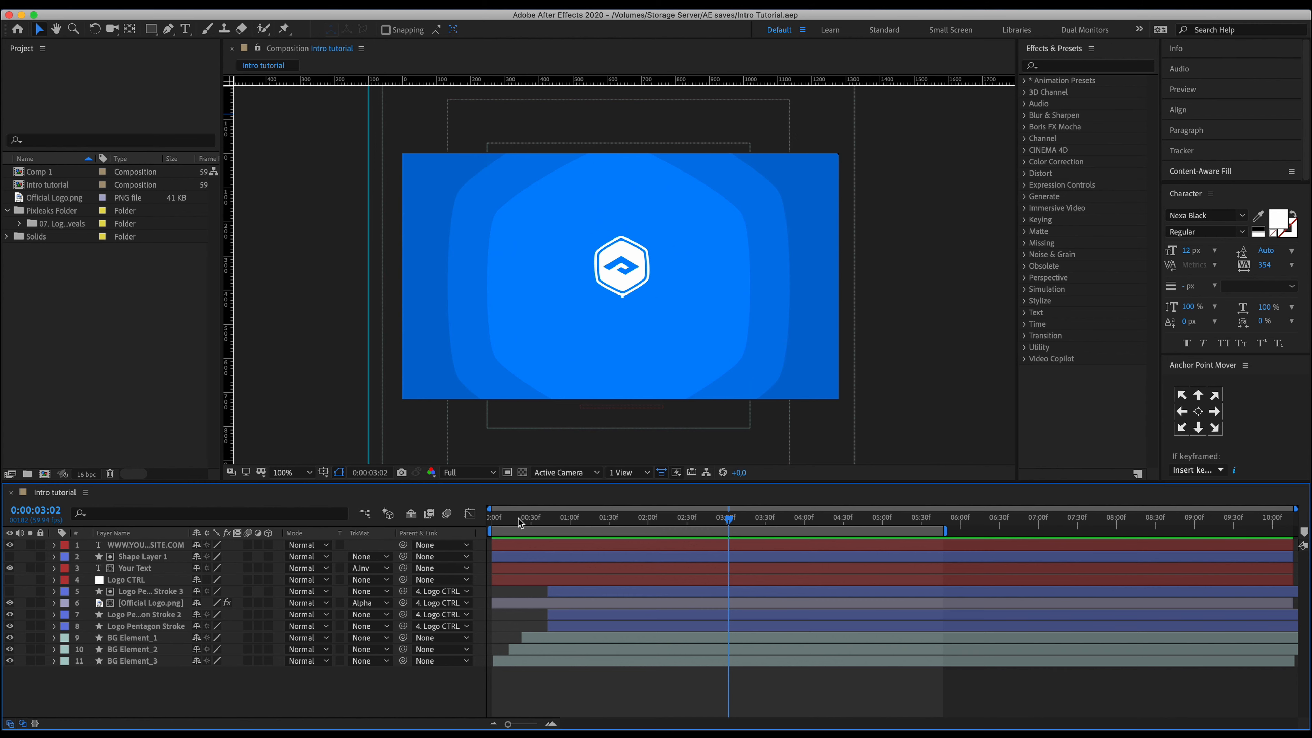
{"action": "left_click_drag", "start_coordinate": [519, 520], "coordinate": [463, 525]}
{"action": "key", "text": "space"}
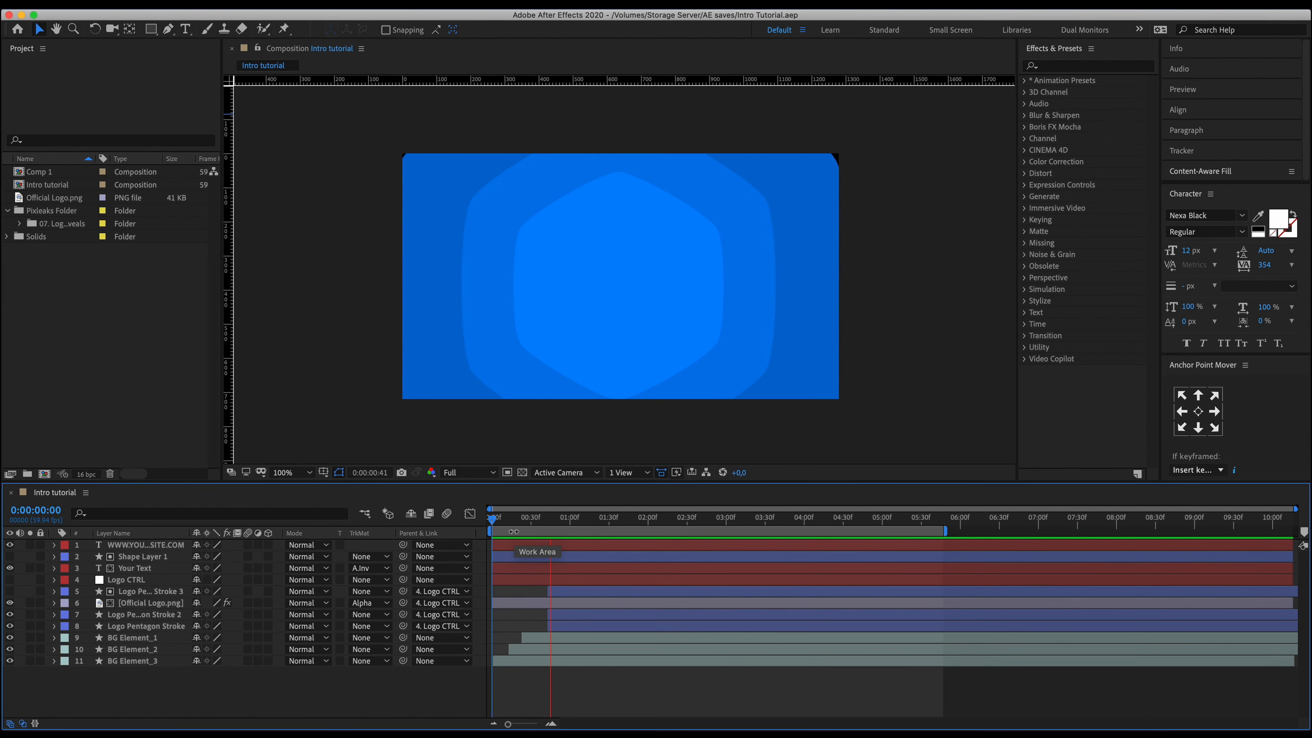
{"action": "key", "text": "space"}
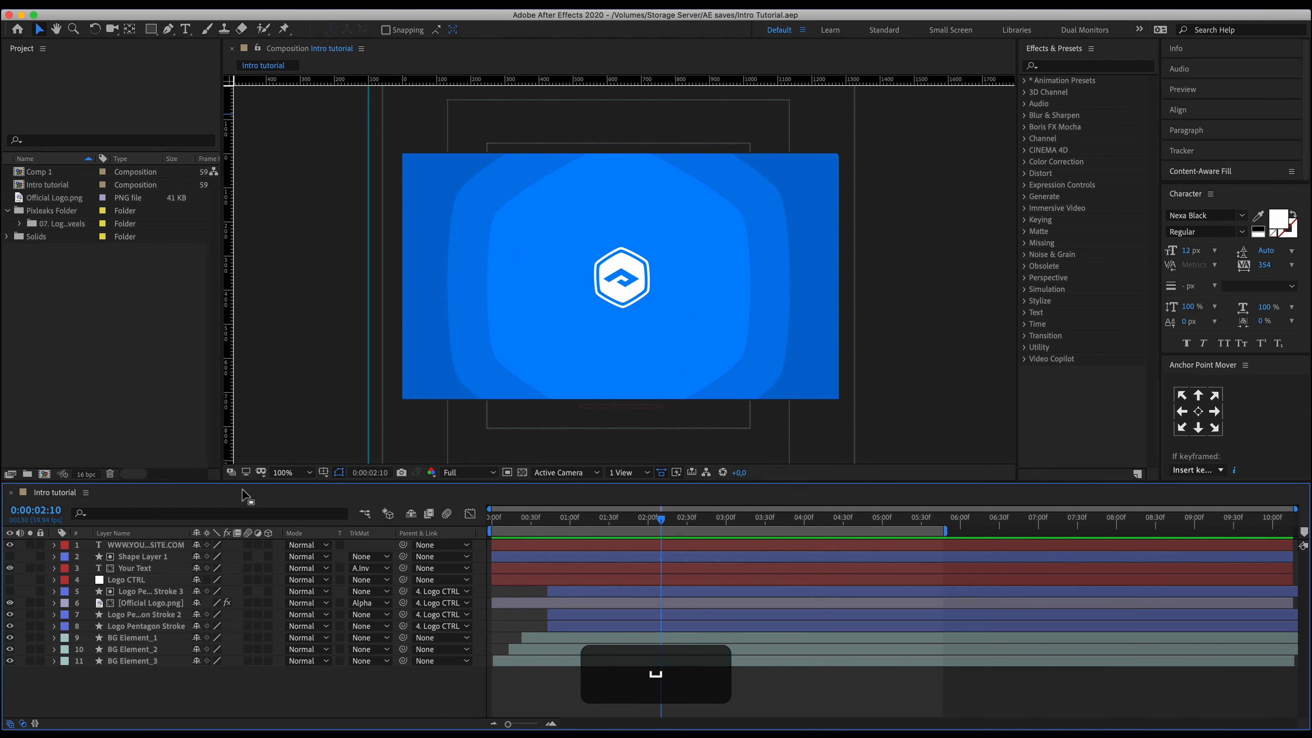
Create a new 1280 x 720 composition at 59.94 fps with a duration of 0:00:10:16.
{"action": "key", "text": "super+n"}
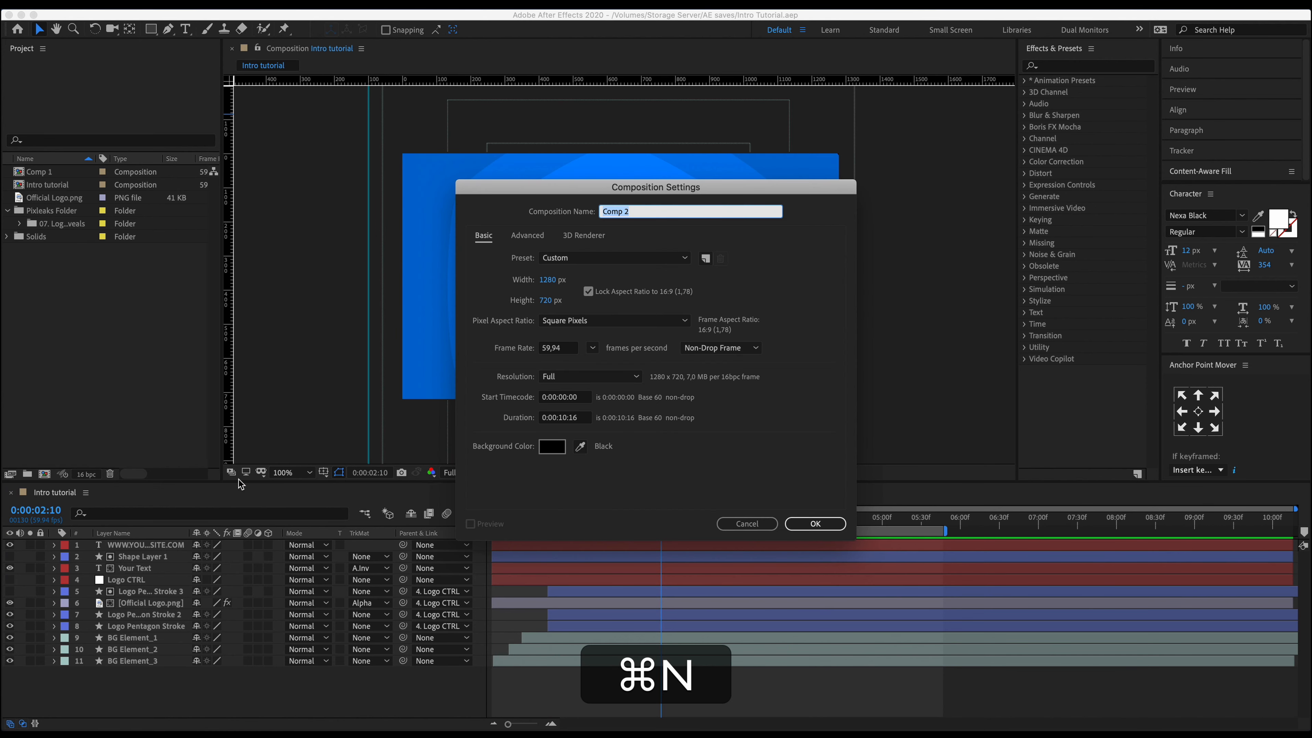
{"action": "key", "text": "Return"}
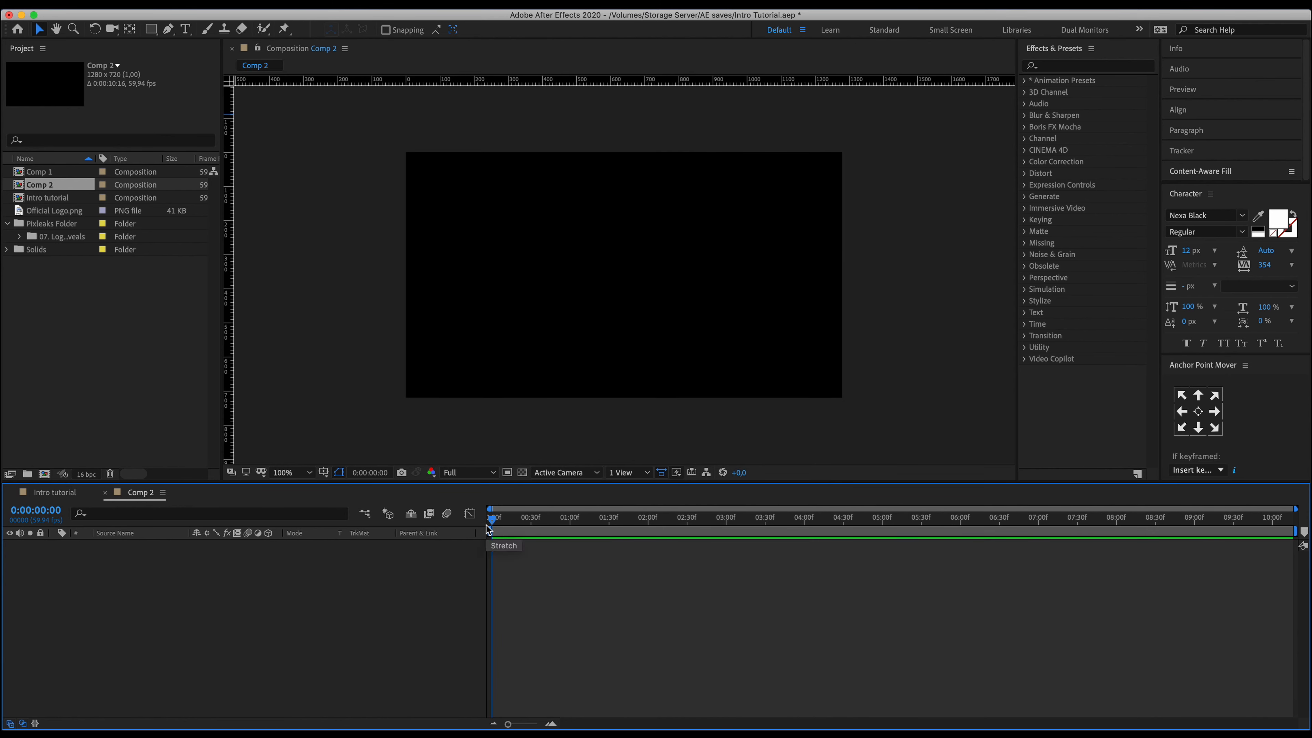
Replay the Intro tutorial composition as a reference and return to its first frame.
{"action": "left_click", "coordinate": [58, 494]}
{"action": "key", "text": "space"}
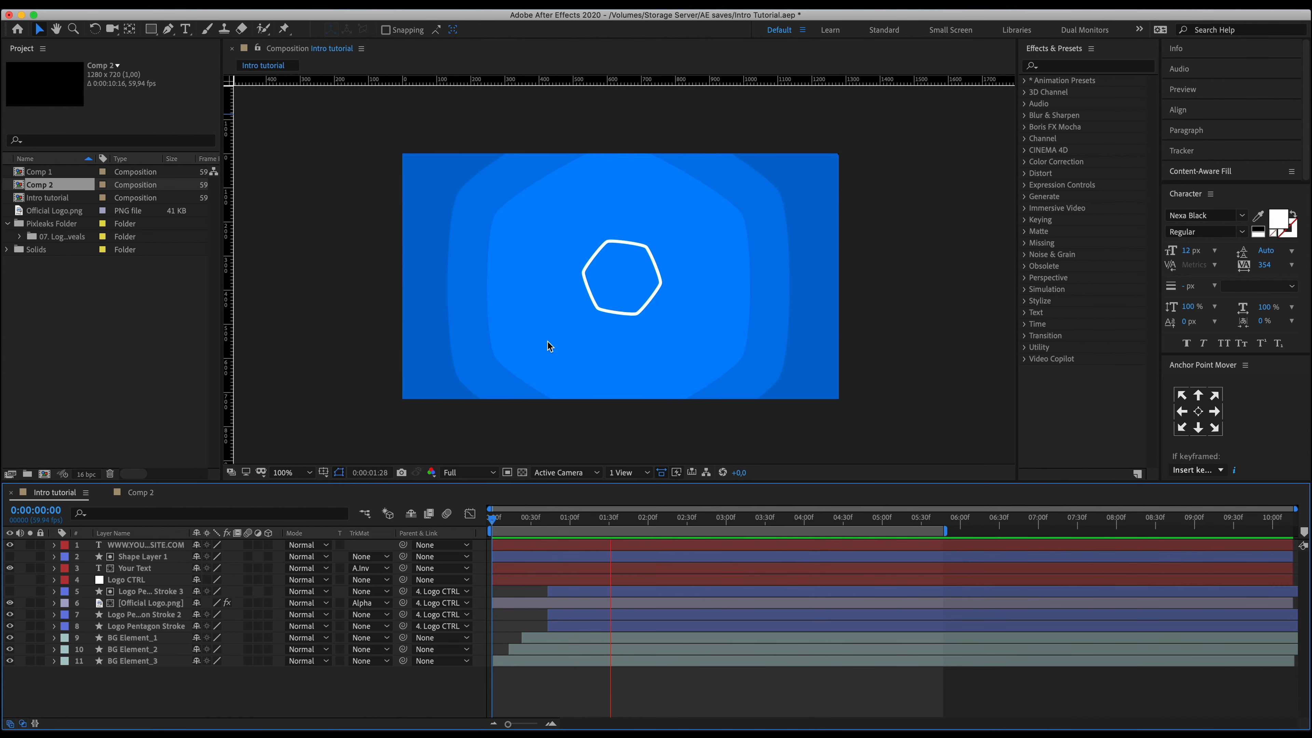
{"action": "key", "text": "space"}
{"action": "left_click_drag", "start_coordinate": [528, 523], "coordinate": [490, 528]}
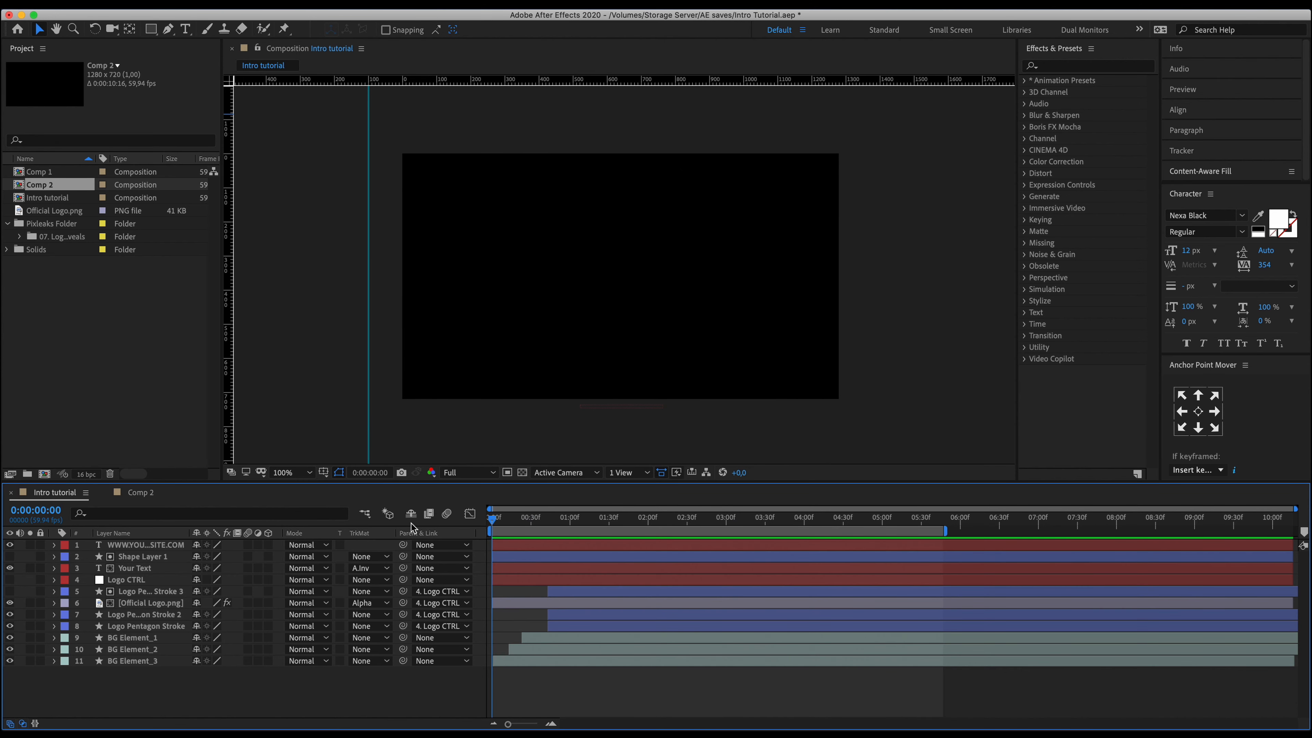
Set the project's video rendering and effects to Mercury GPU Acceleration (Metal).
{"action": "left_click", "coordinate": [63, 474]}
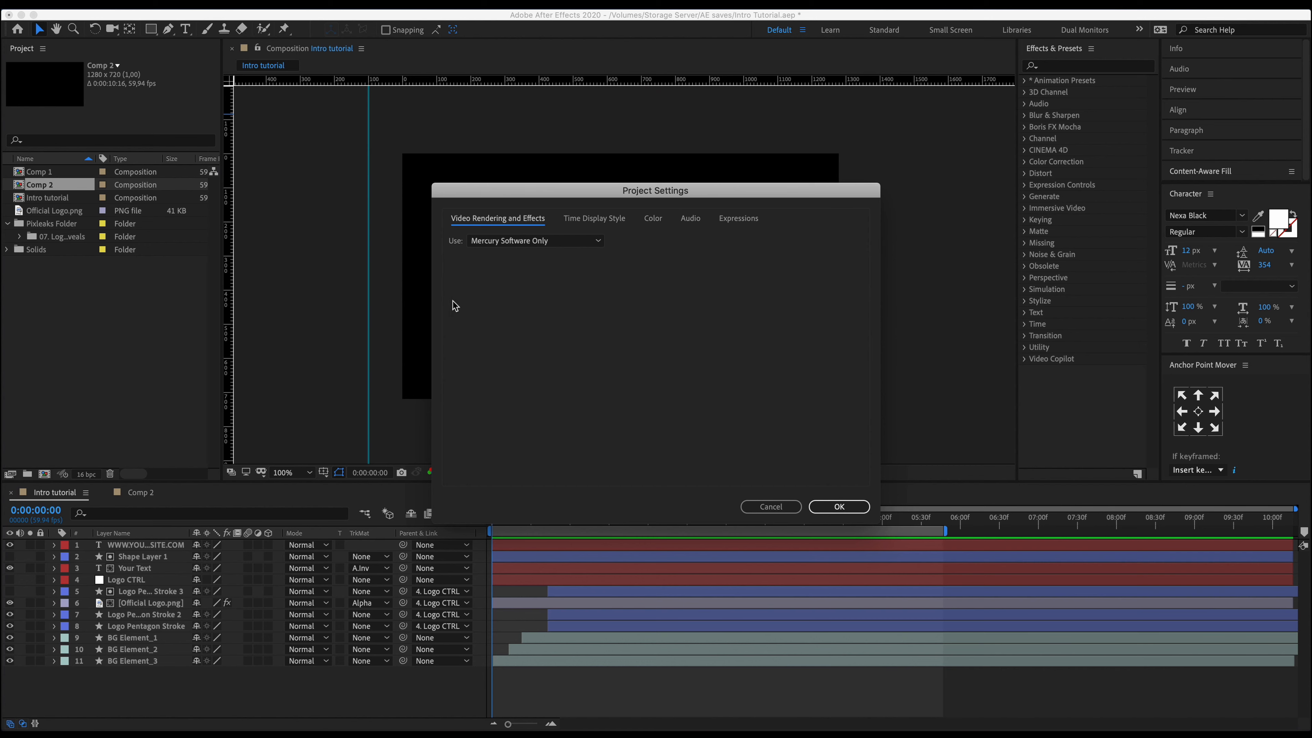
{"action": "left_click", "coordinate": [537, 241]}
{"action": "left_click", "coordinate": [538, 254]}
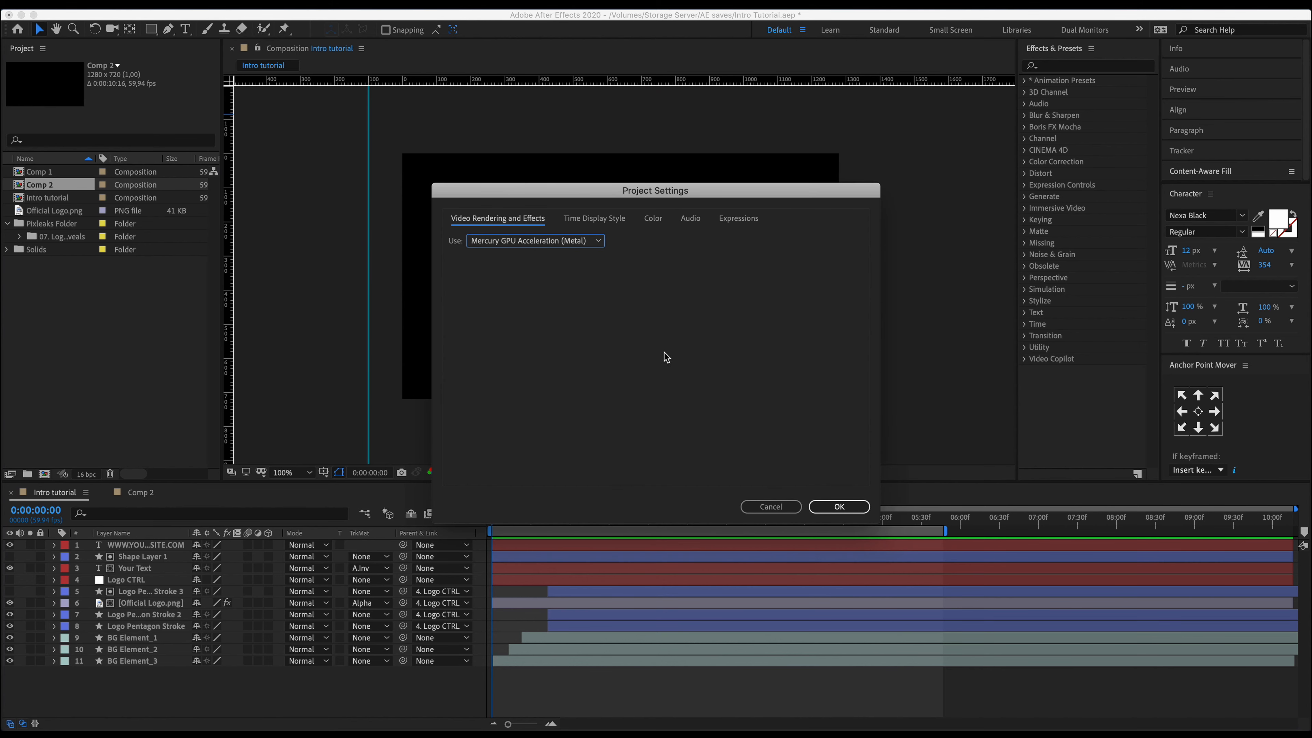
{"action": "left_click", "coordinate": [839, 507]}
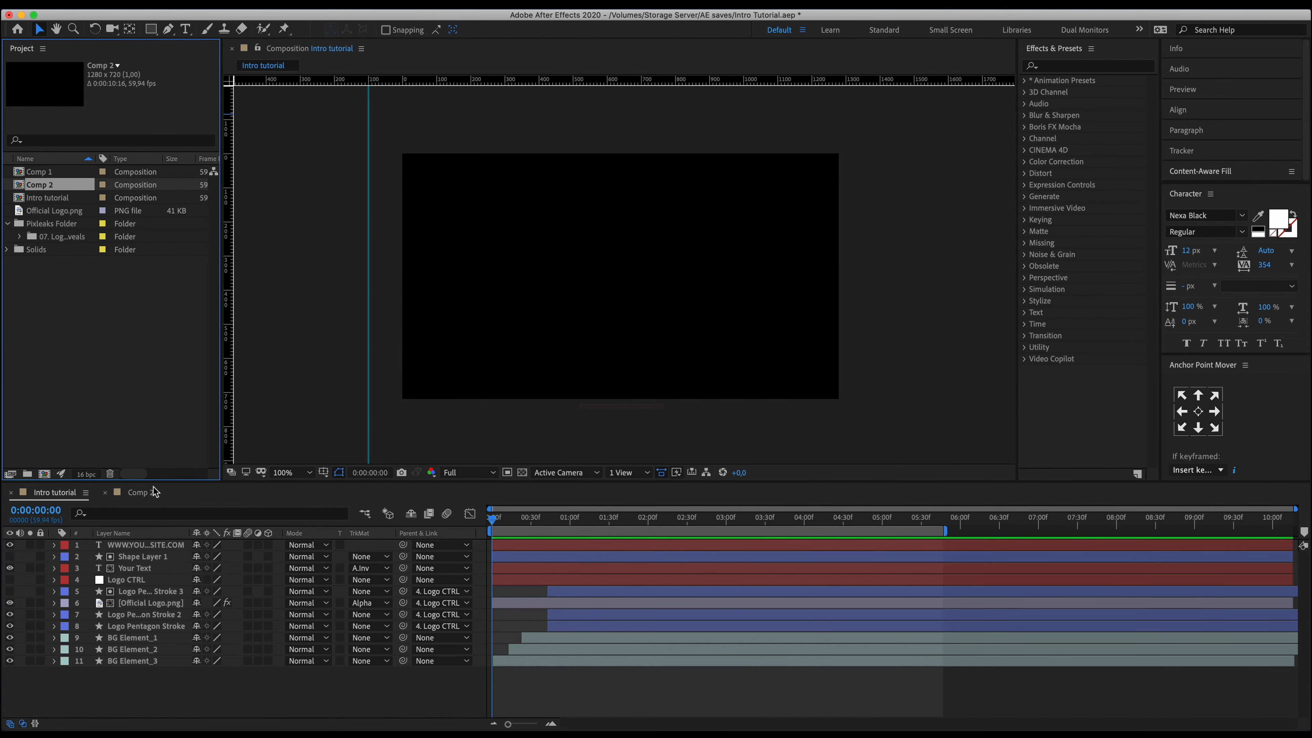
Draw a white polygon with an outer radius of about 149 in Comp 2 and move it to the centre.
{"action": "left_click", "coordinate": [151, 493]}
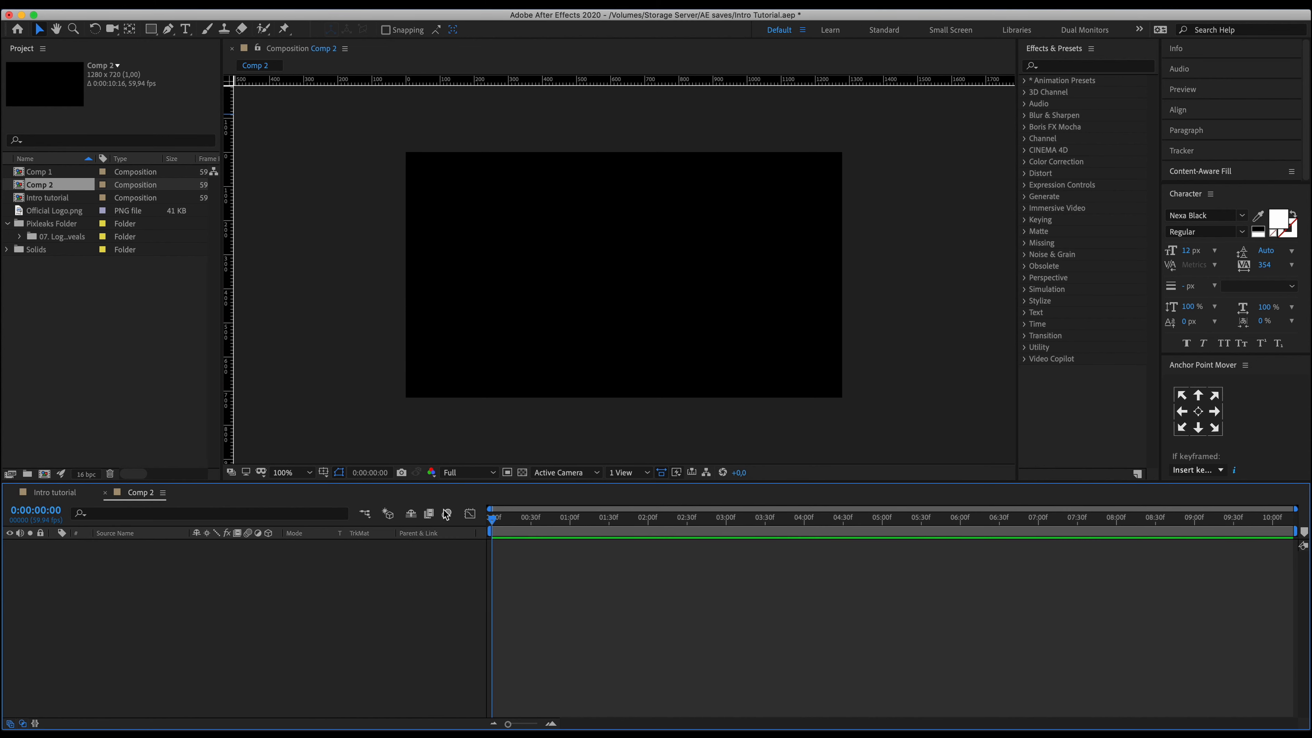
{"action": "left_click_drag", "start_coordinate": [150, 29], "coordinate": [181, 73]}
{"action": "left_click_drag", "start_coordinate": [590, 257], "coordinate": [623, 275]}
{"action": "key", "text": "shift"}
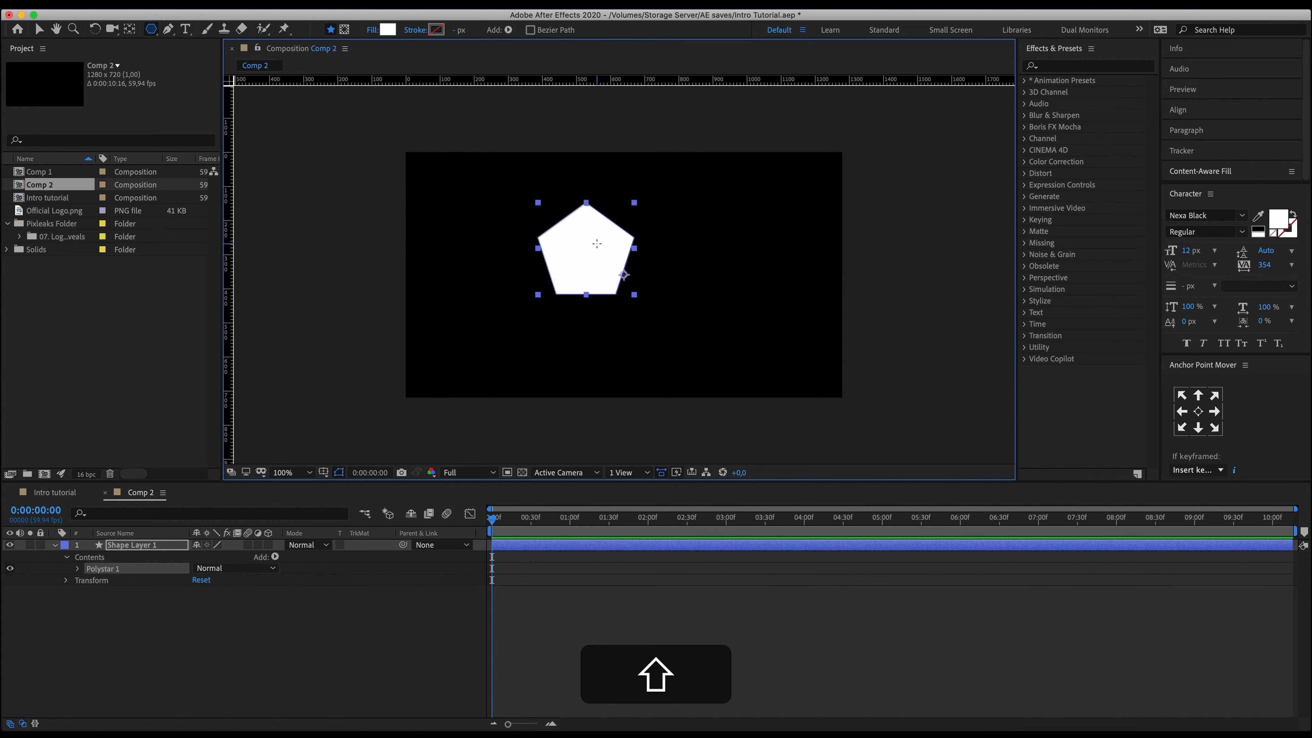
{"action": "key", "text": "v"}
{"action": "left_click_drag", "start_coordinate": [601, 258], "coordinate": [632, 284]}
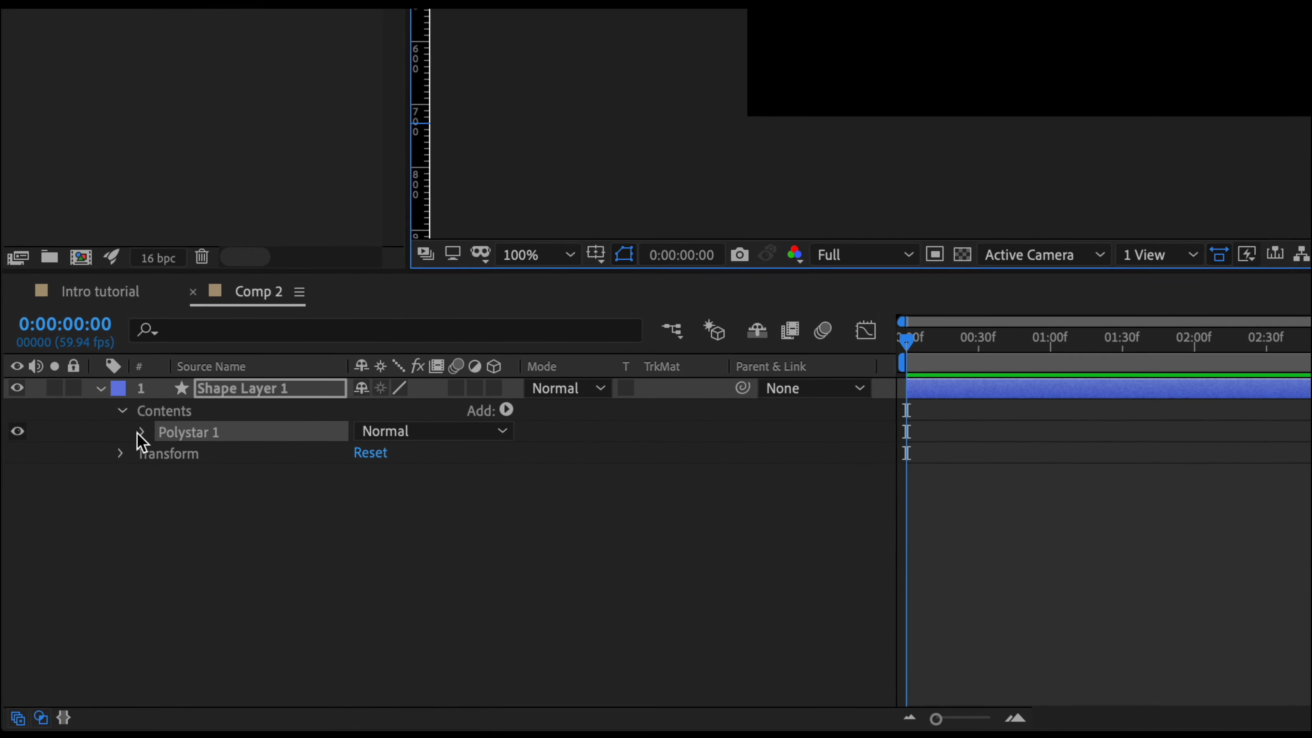
Set the polygon's Points to 6 and fine-tune its position at the centre of the frame.
{"action": "left_click", "coordinate": [140, 433]}
{"action": "left_click", "coordinate": [163, 455]}
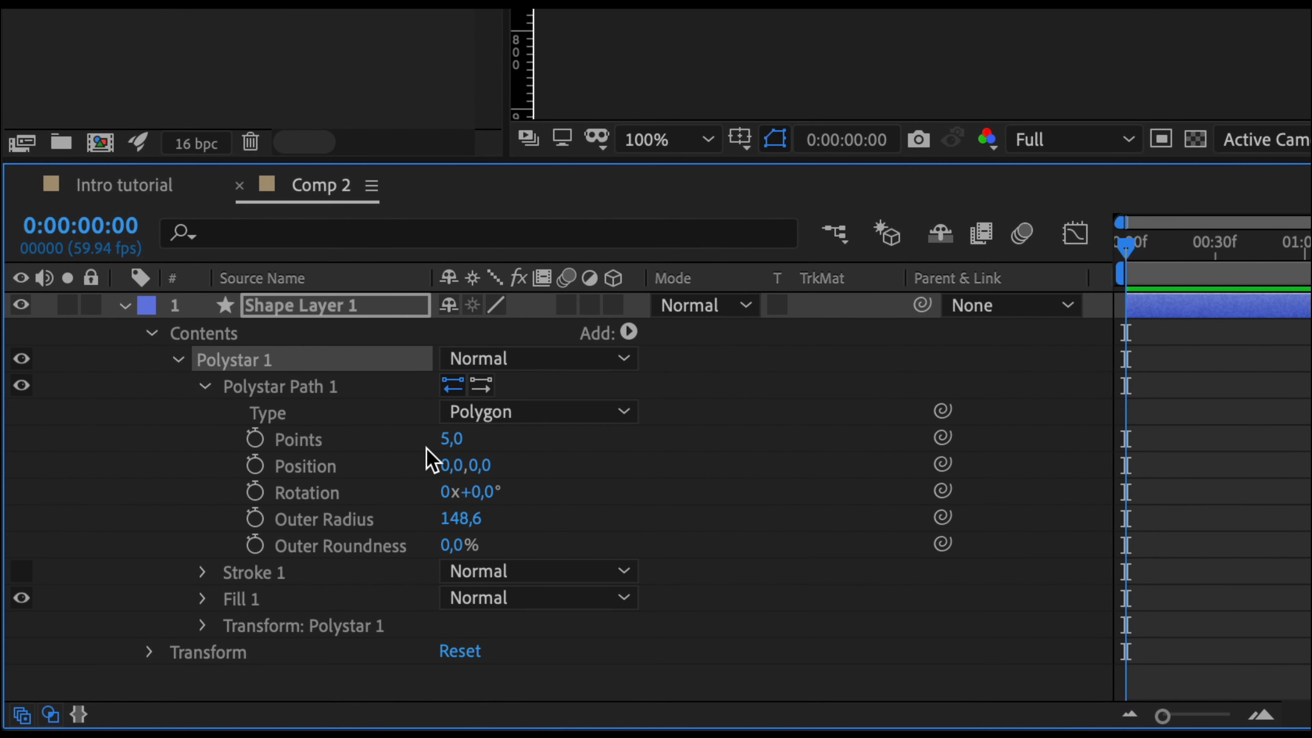
{"action": "left_click", "coordinate": [443, 440]}
{"action": "type", "text": "6"}
{"action": "key", "text": "Return"}
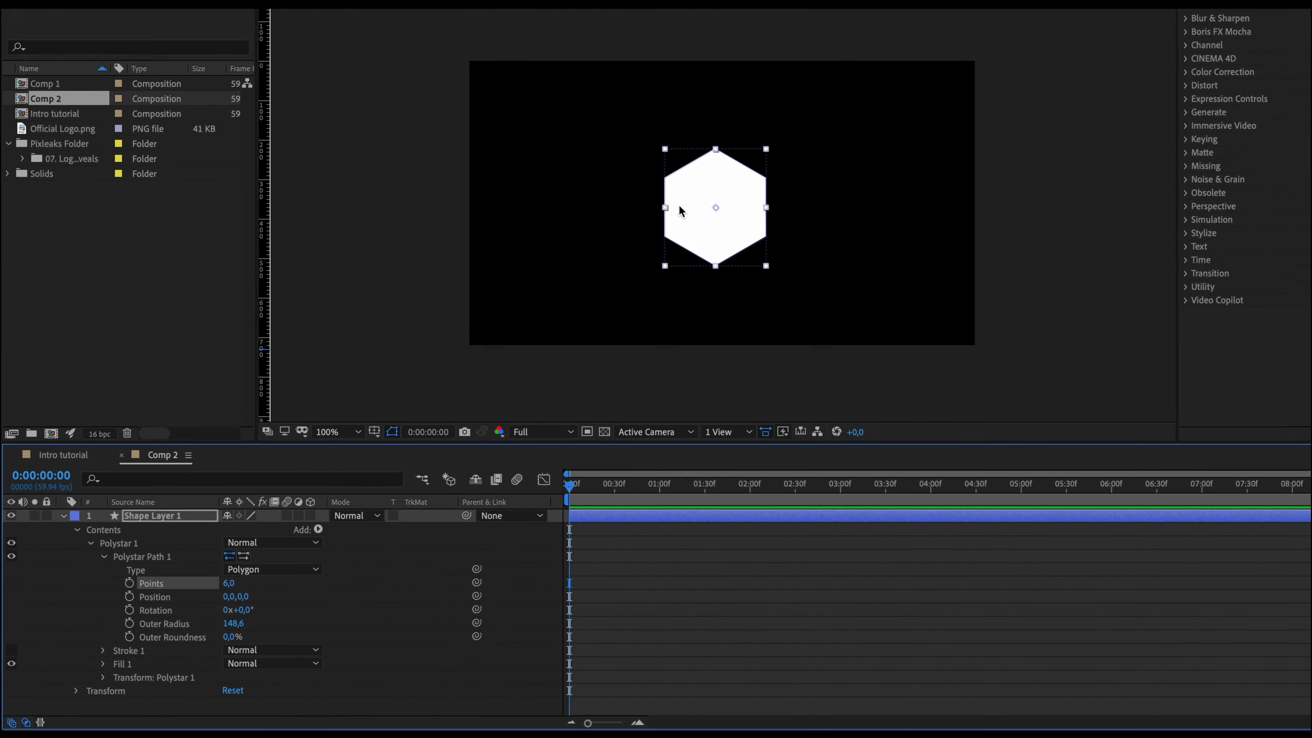
{"action": "left_click_drag", "start_coordinate": [706, 210], "coordinate": [713, 207]}
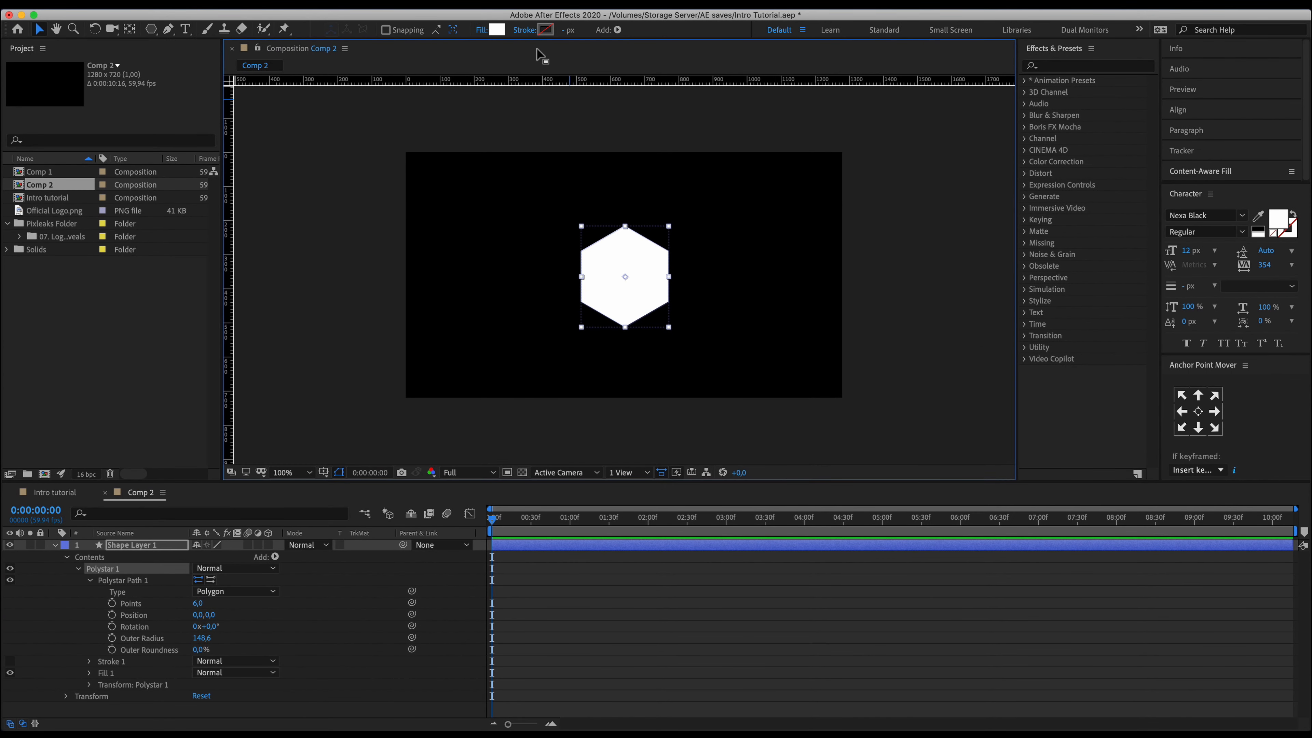
Change the hexagon's fill to the bright blue 01A0FB.
{"action": "left_click", "coordinate": [498, 30]}
{"action": "left_click", "coordinate": [1056, 419]}
{"action": "left_click_drag", "start_coordinate": [1029, 393], "coordinate": [1037, 346]}
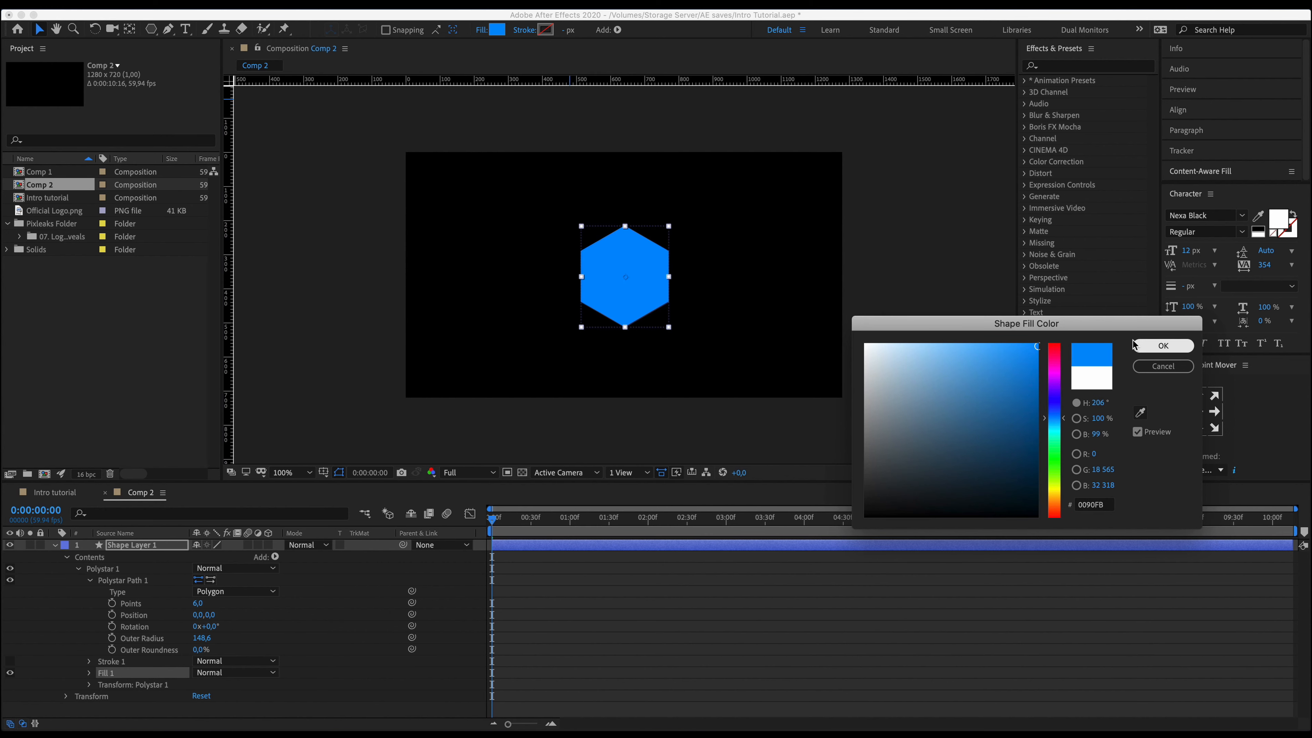
{"action": "left_click", "coordinate": [1056, 450]}
{"action": "left_click_drag", "start_coordinate": [1041, 366], "coordinate": [1036, 345]}
{"action": "left_click_drag", "start_coordinate": [1055, 451], "coordinate": [1059, 422]}
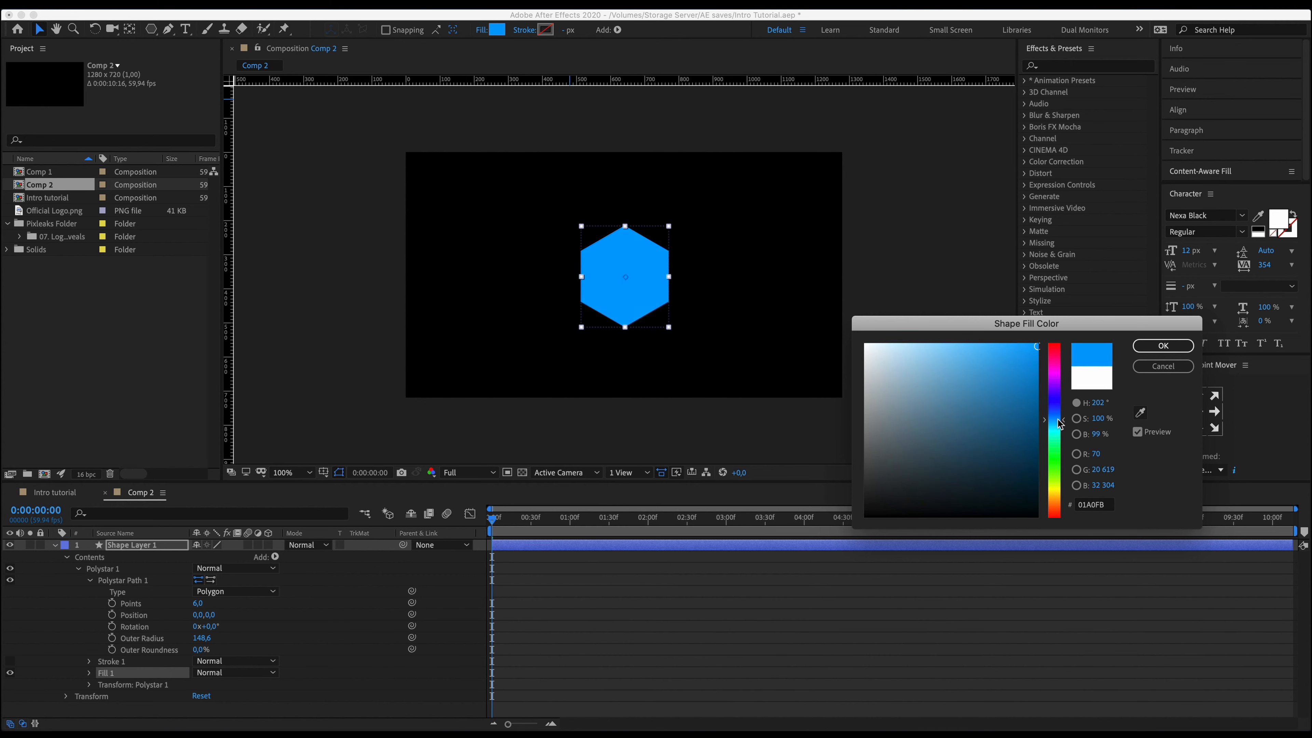
{"action": "left_click", "coordinate": [1164, 346]}
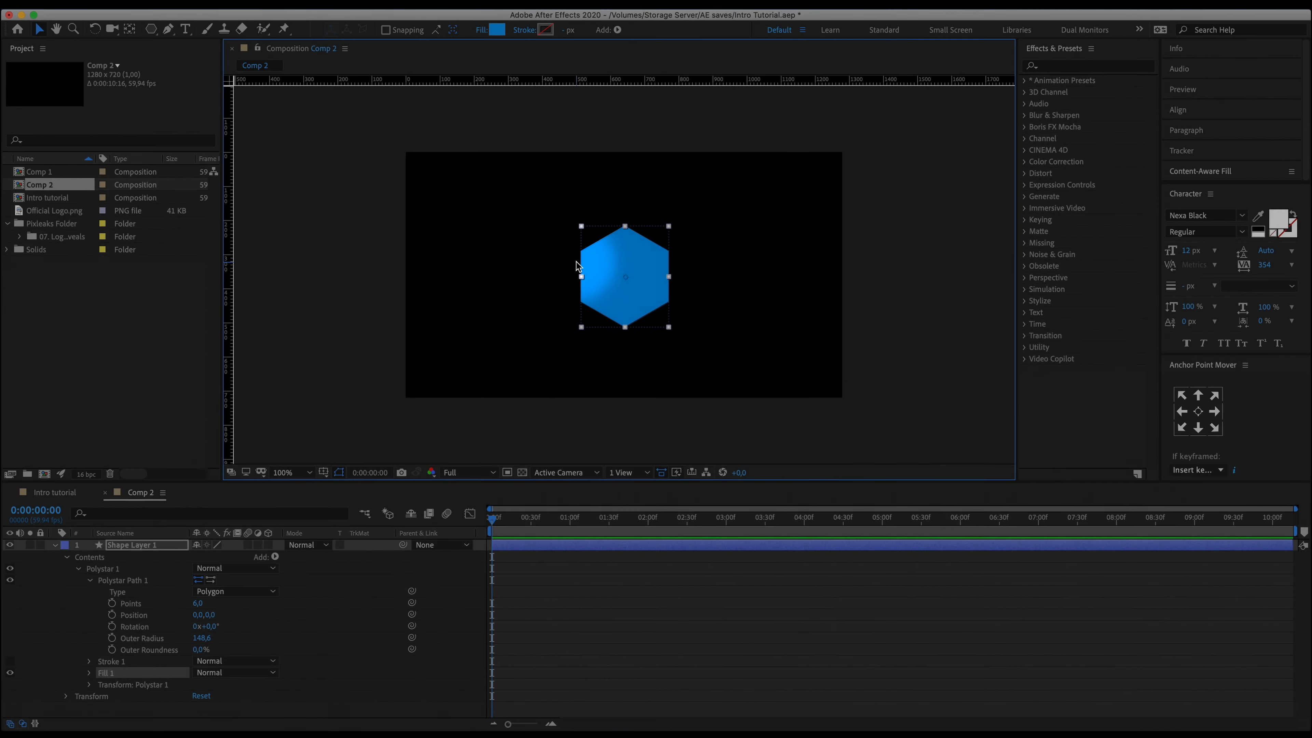
Round the hexagon's corners by setting Outer Roundness to 56%.
{"action": "key", "text": "period"}
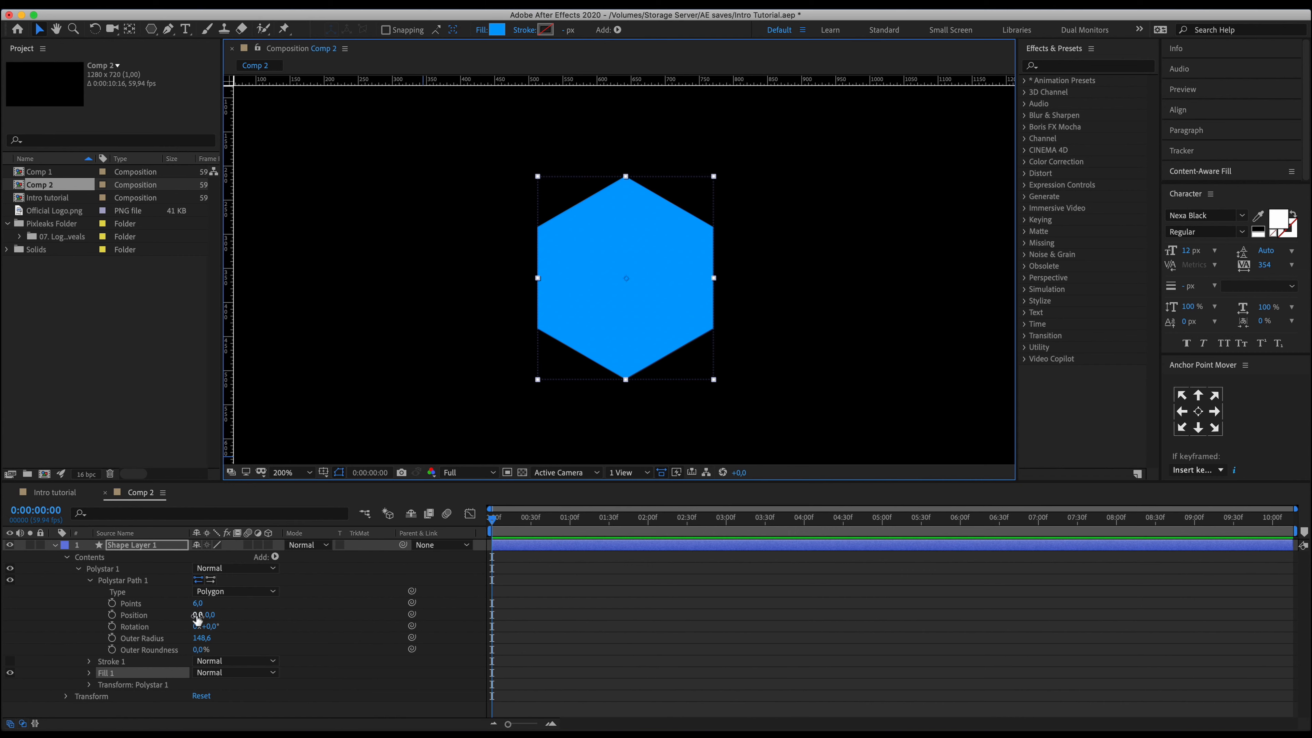
{"action": "left_click", "coordinate": [201, 649]}
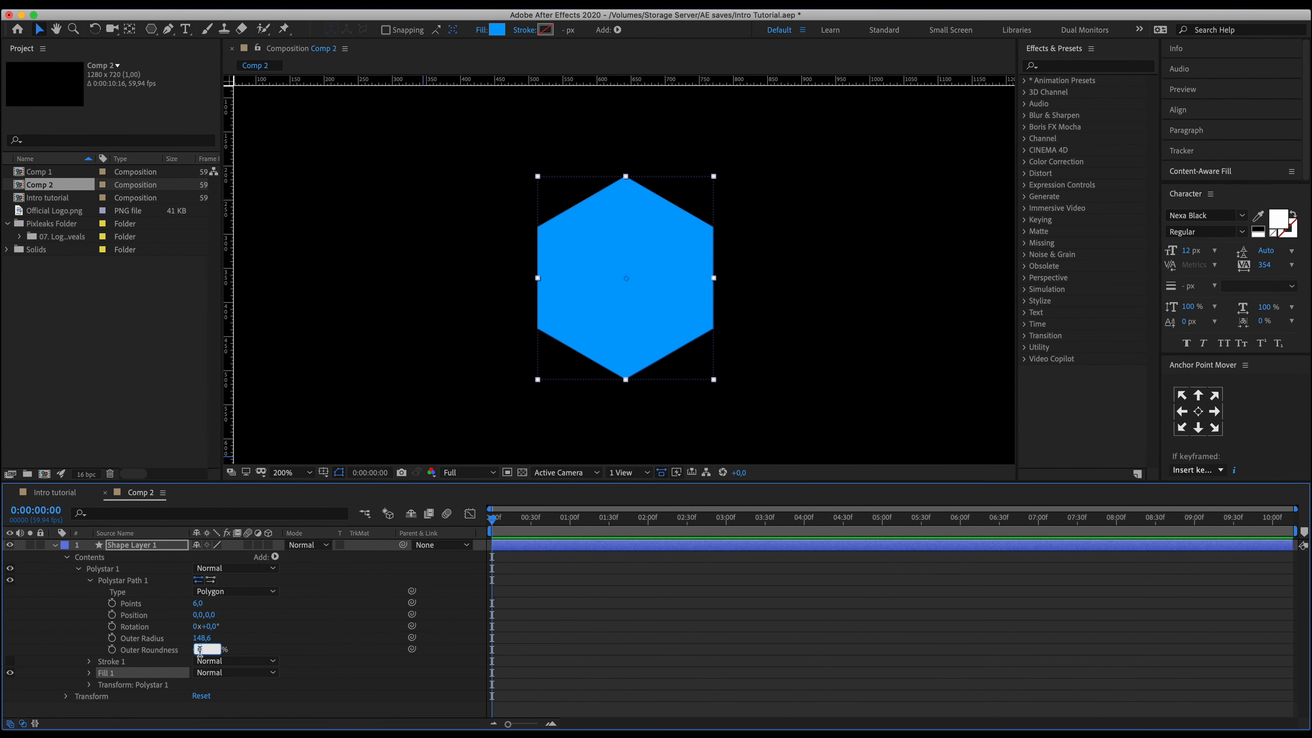
{"action": "left_click", "coordinate": [192, 652]}
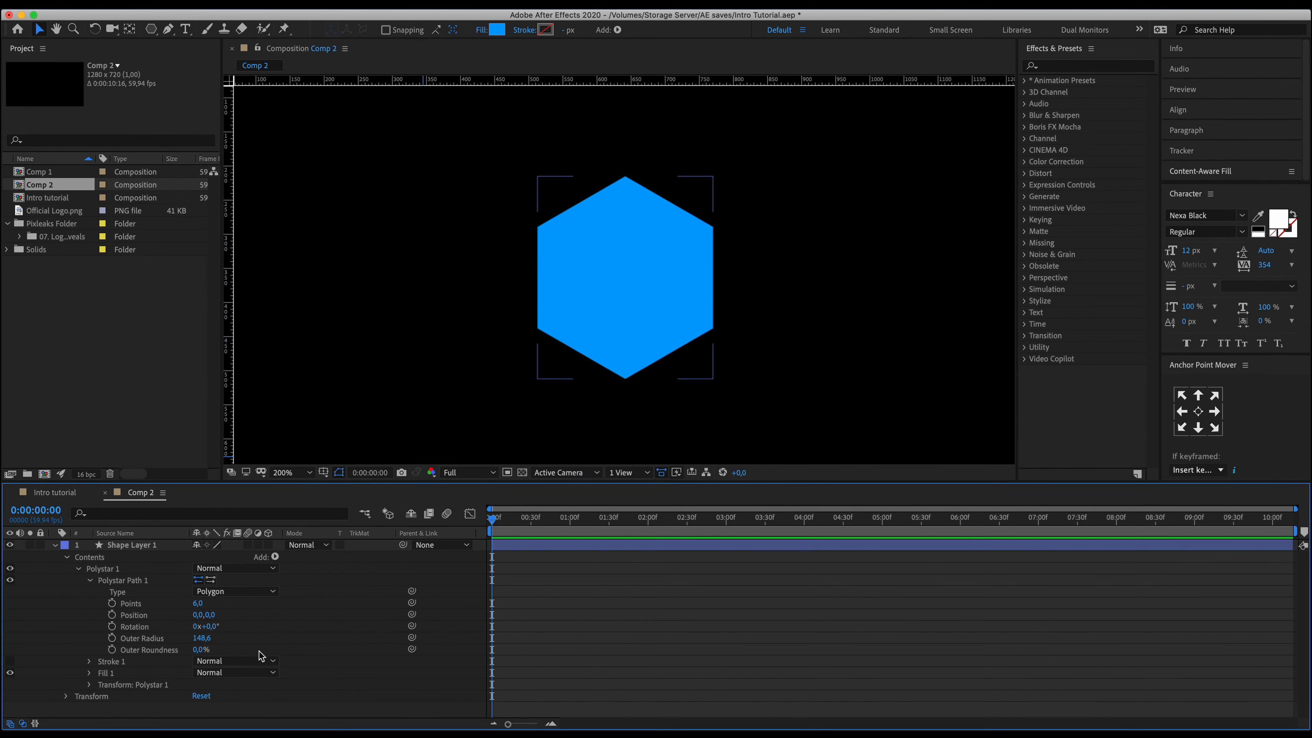
{"action": "left_click_drag", "start_coordinate": [198, 652], "coordinate": [227, 642]}
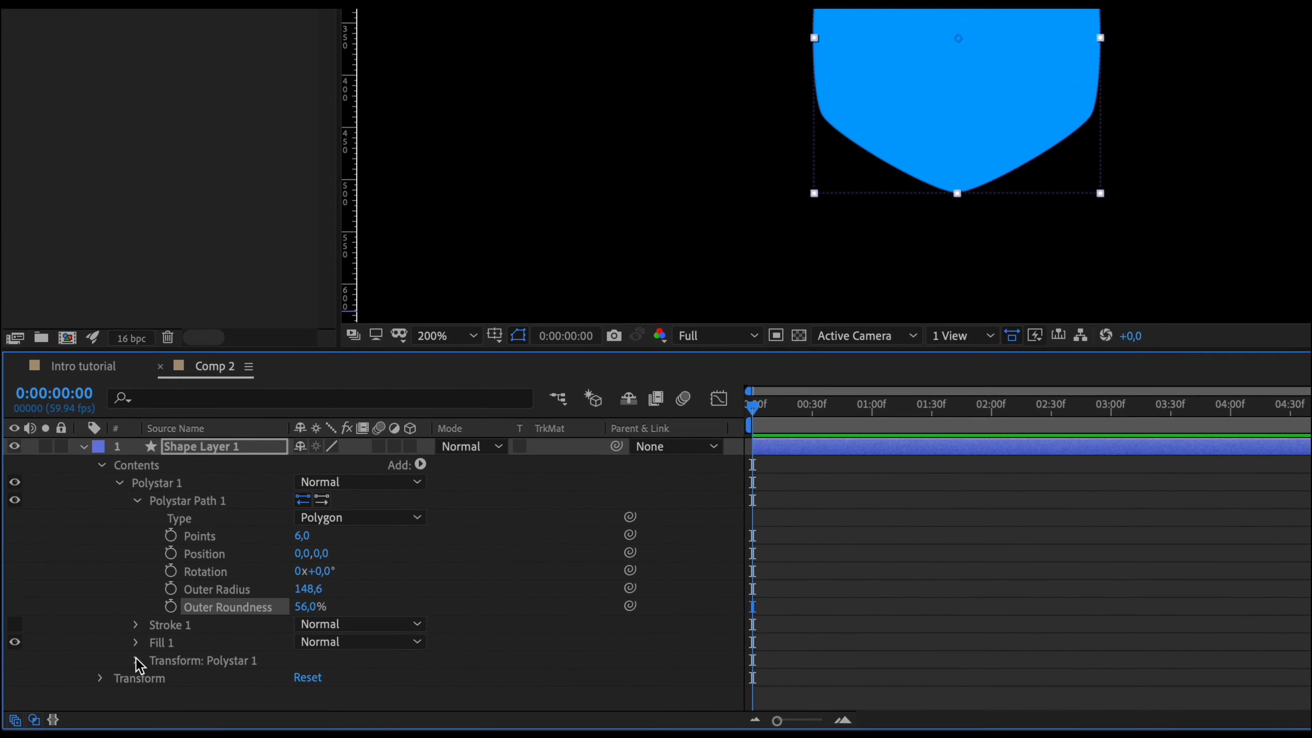
Add a Scale keyframe of 268% at 0:00:02:00 in the hexagon's Polystar 1 transform.
{"action": "left_click", "coordinate": [136, 661]}
{"action": "scroll", "coordinate": [156, 666], "scroll_direction": "down", "scroll_amount": 2}
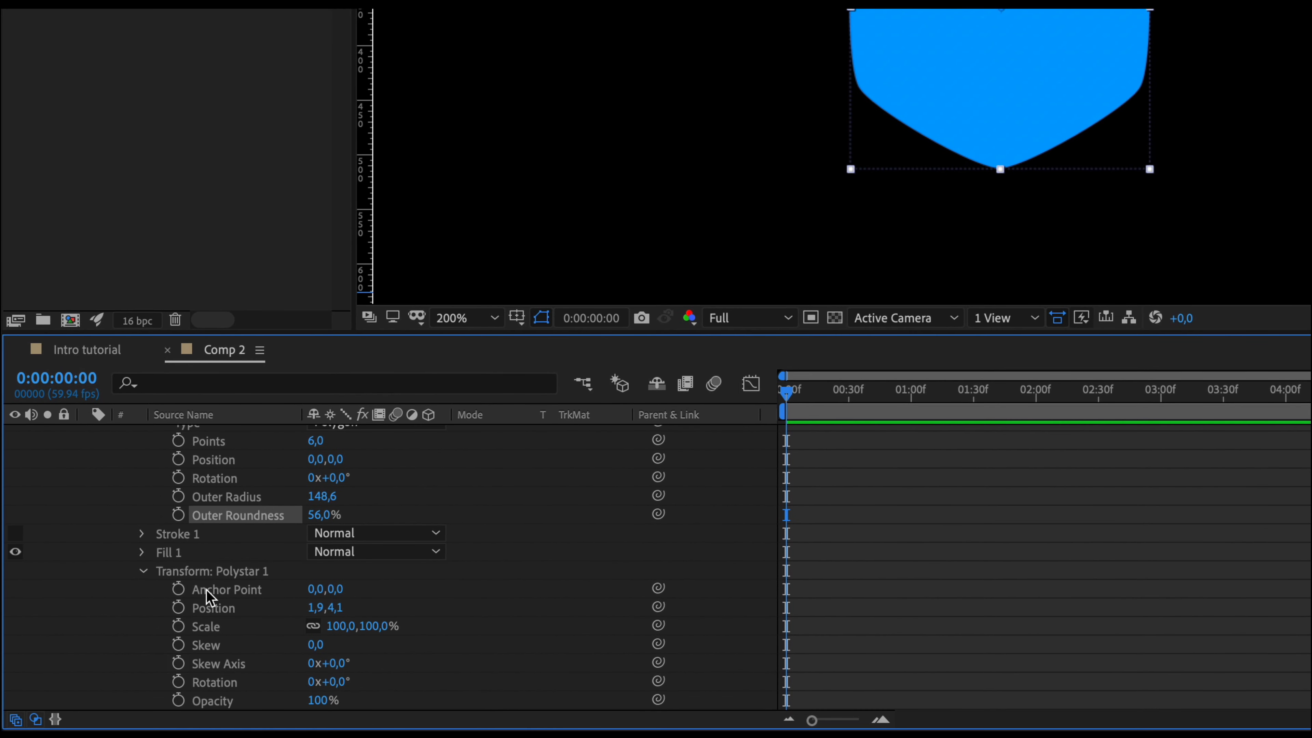
{"action": "scroll", "coordinate": [207, 589], "scroll_direction": "down", "scroll_amount": 1}
{"action": "left_click", "coordinate": [217, 610]}
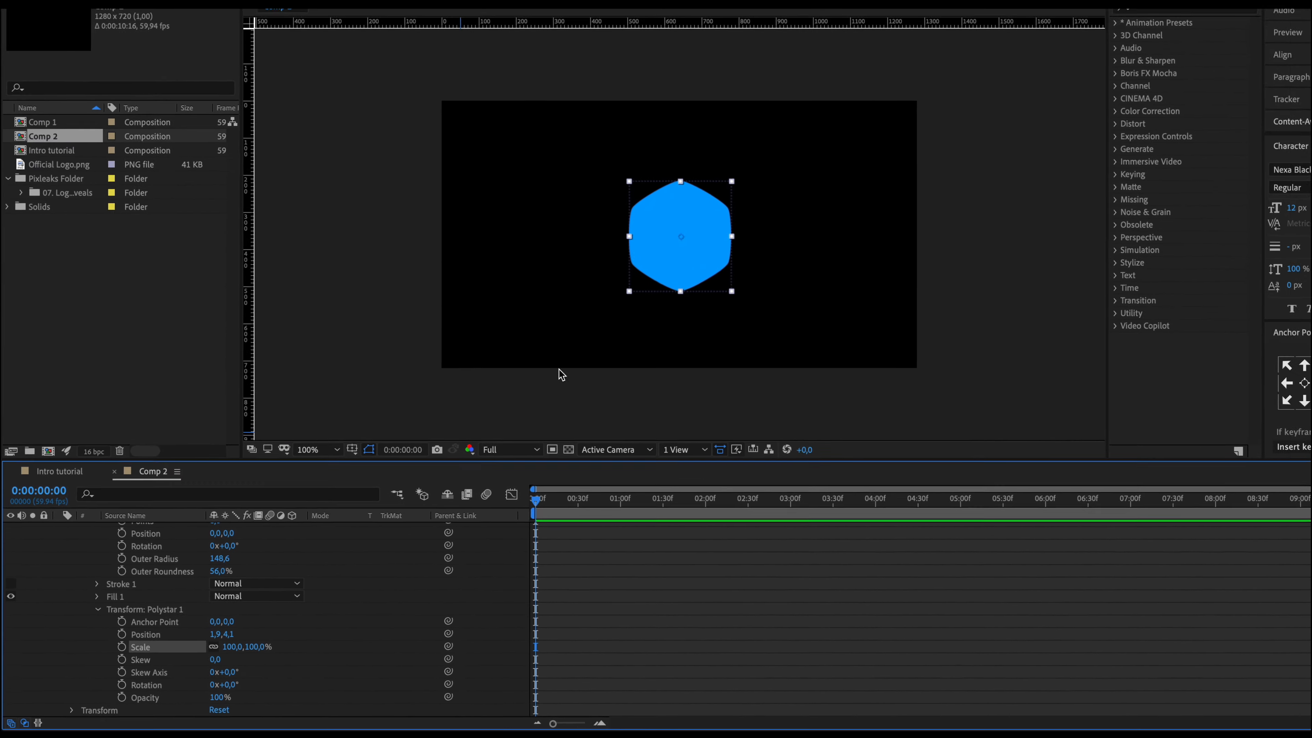
{"action": "left_click_drag", "start_coordinate": [493, 523], "coordinate": [649, 540]}
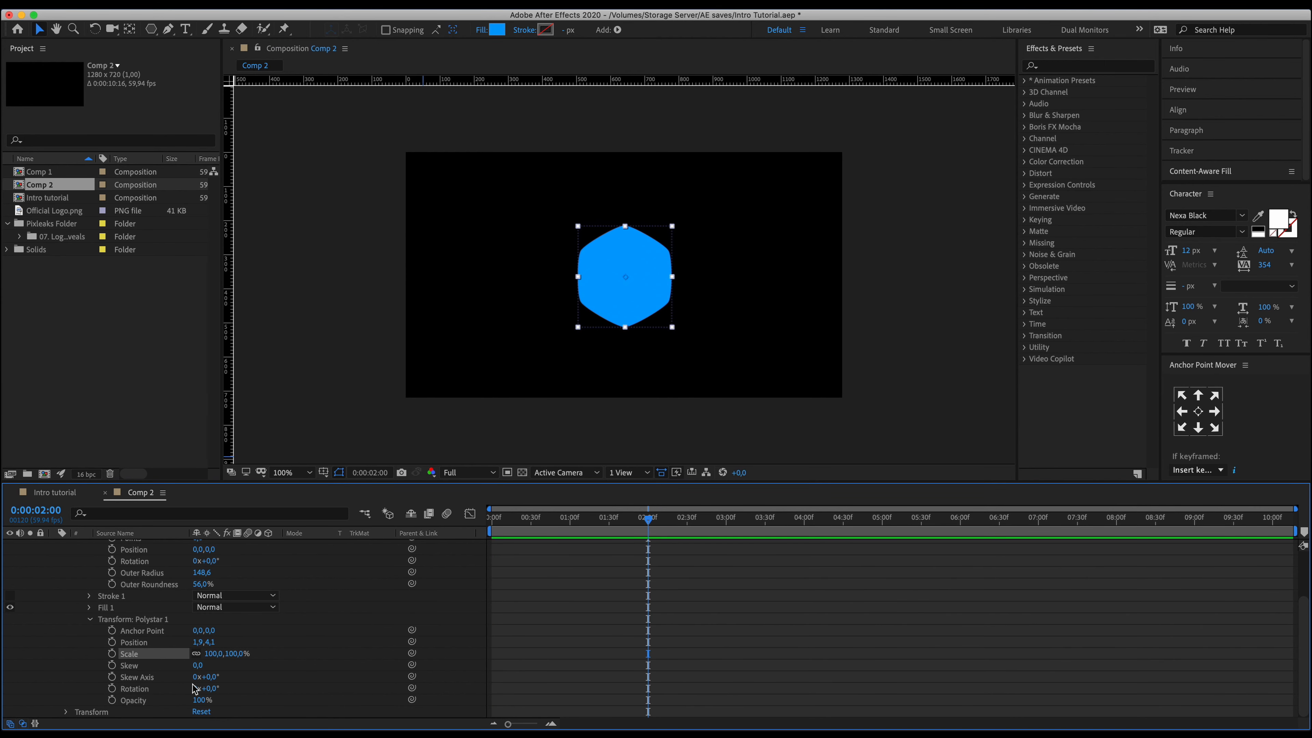
{"action": "left_click_drag", "start_coordinate": [214, 654], "coordinate": [325, 651]}
{"action": "left_click", "coordinate": [112, 653]}
Set the hexagon's Polystar 1 Scale to 0% at 0:00:00:00 and preview the growth.
{"action": "left_click_drag", "start_coordinate": [538, 525], "coordinate": [492, 526]}
{"action": "left_click", "coordinate": [227, 654]}
{"action": "type", "text": "0"}
{"action": "key", "text": "Return"}
{"action": "key", "text": "space"}
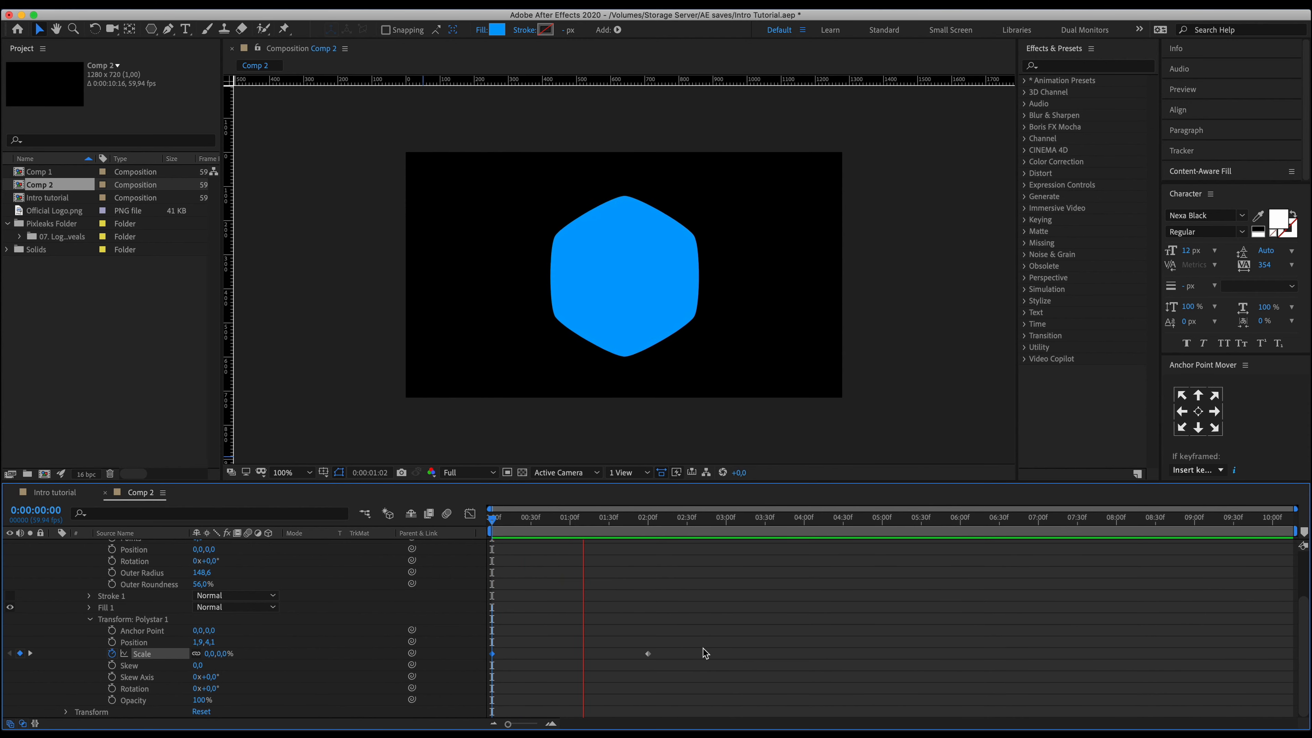
{"action": "key", "text": "space"}
Move the second Scale keyframe earlier to 0:00:01:11 and preview the animation from the start.
{"action": "left_click_drag", "start_coordinate": [648, 654], "coordinate": [584, 654]}
{"action": "left_click", "coordinate": [494, 519]}
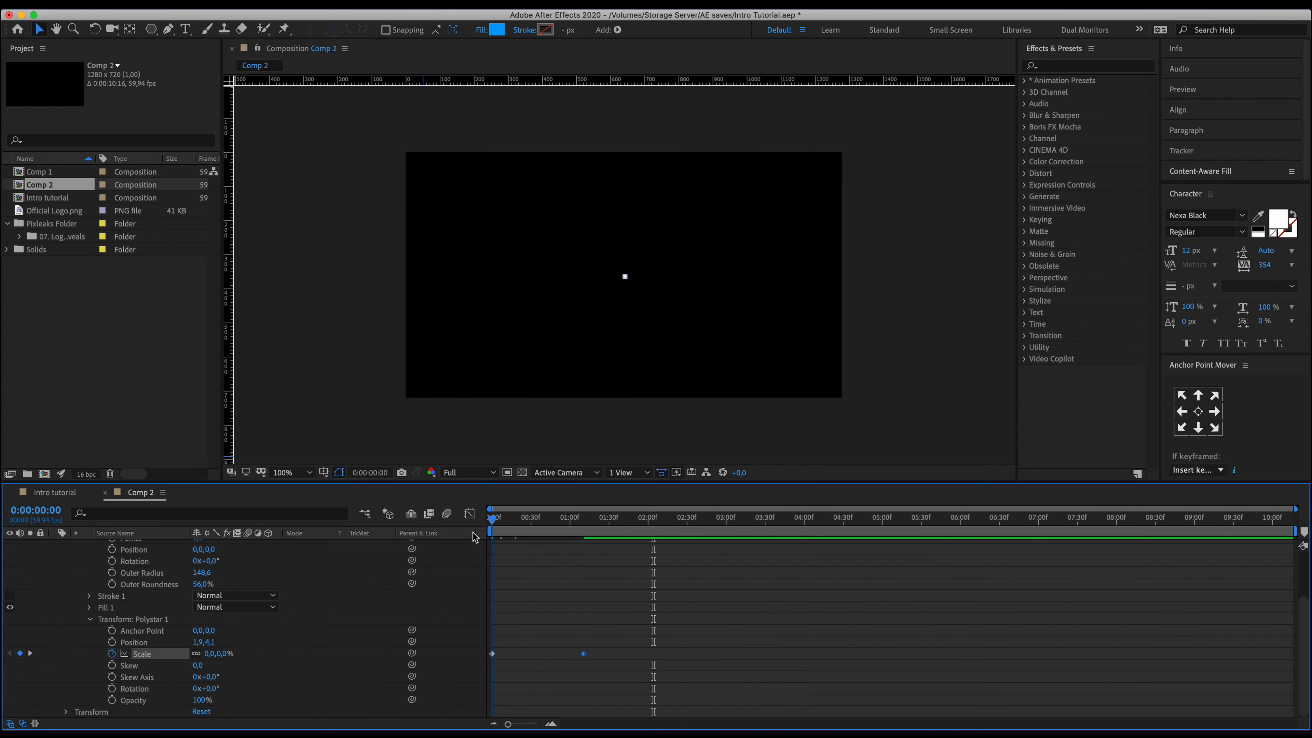
{"action": "key", "text": "space"}
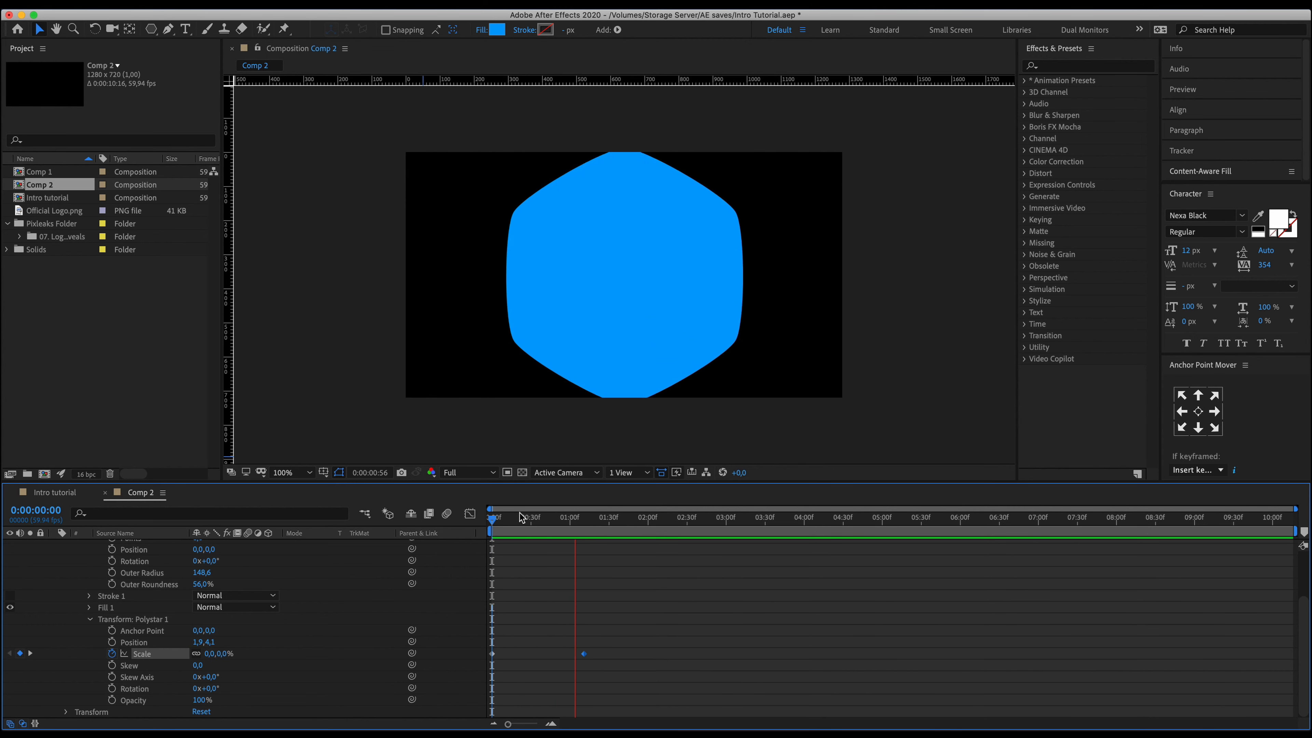
{"action": "key", "text": "space"}
{"action": "key", "text": "space"}
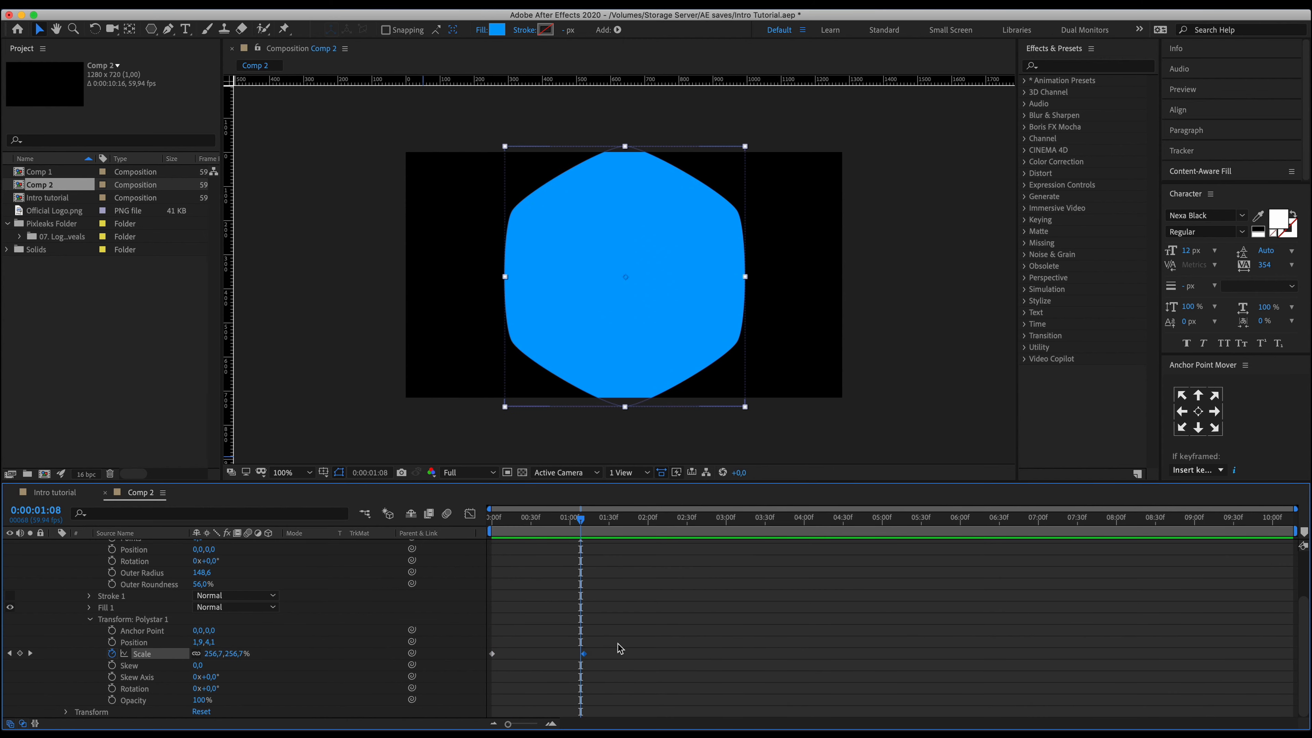
Apply Easy Ease to both Scale keyframes of the hexagon.
{"action": "left_click_drag", "start_coordinate": [622, 639], "coordinate": [509, 679]}
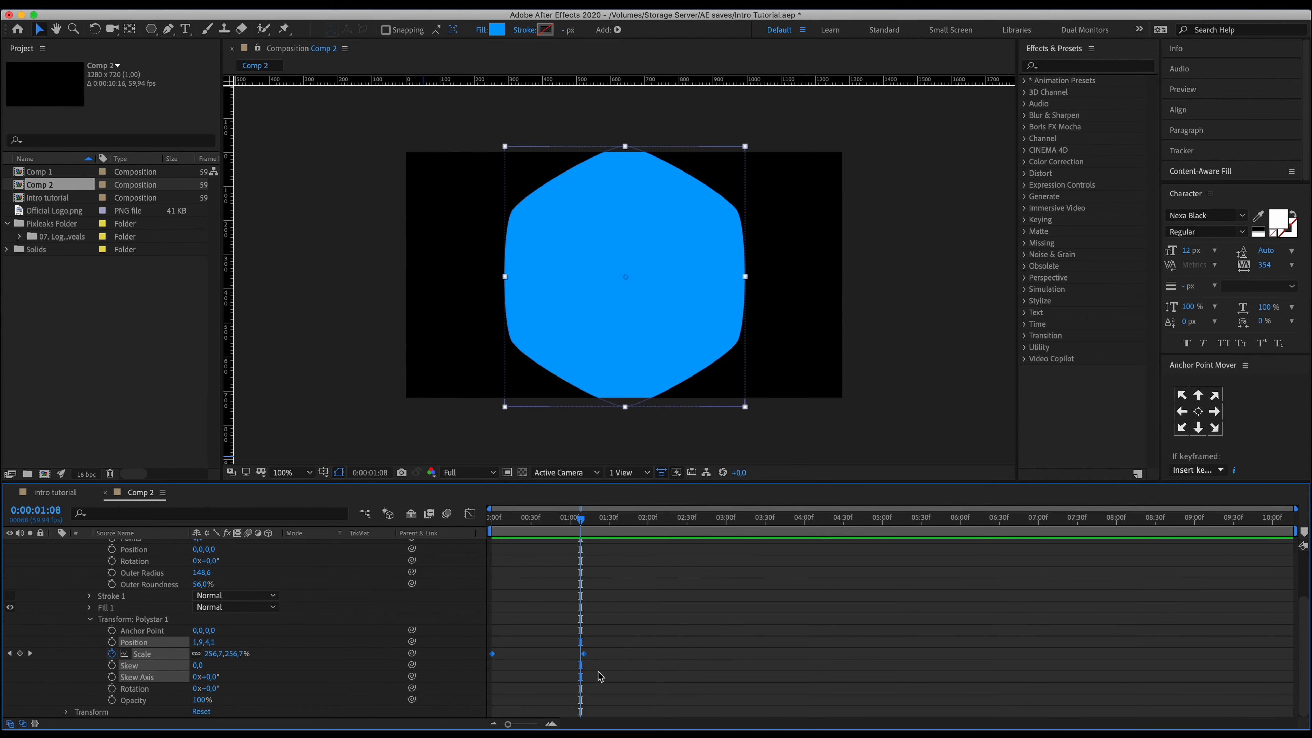
{"action": "key", "text": "F9"}
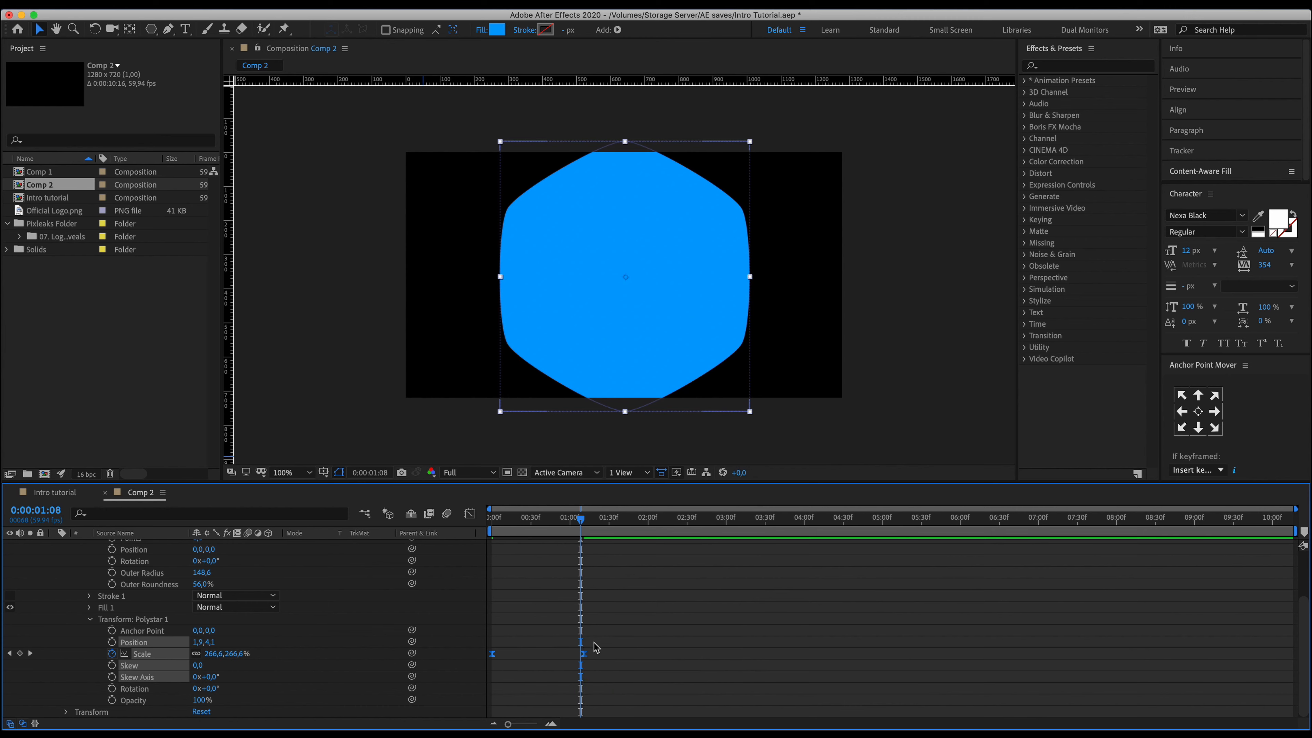
{"action": "mouse_move", "coordinate": [587, 658]}
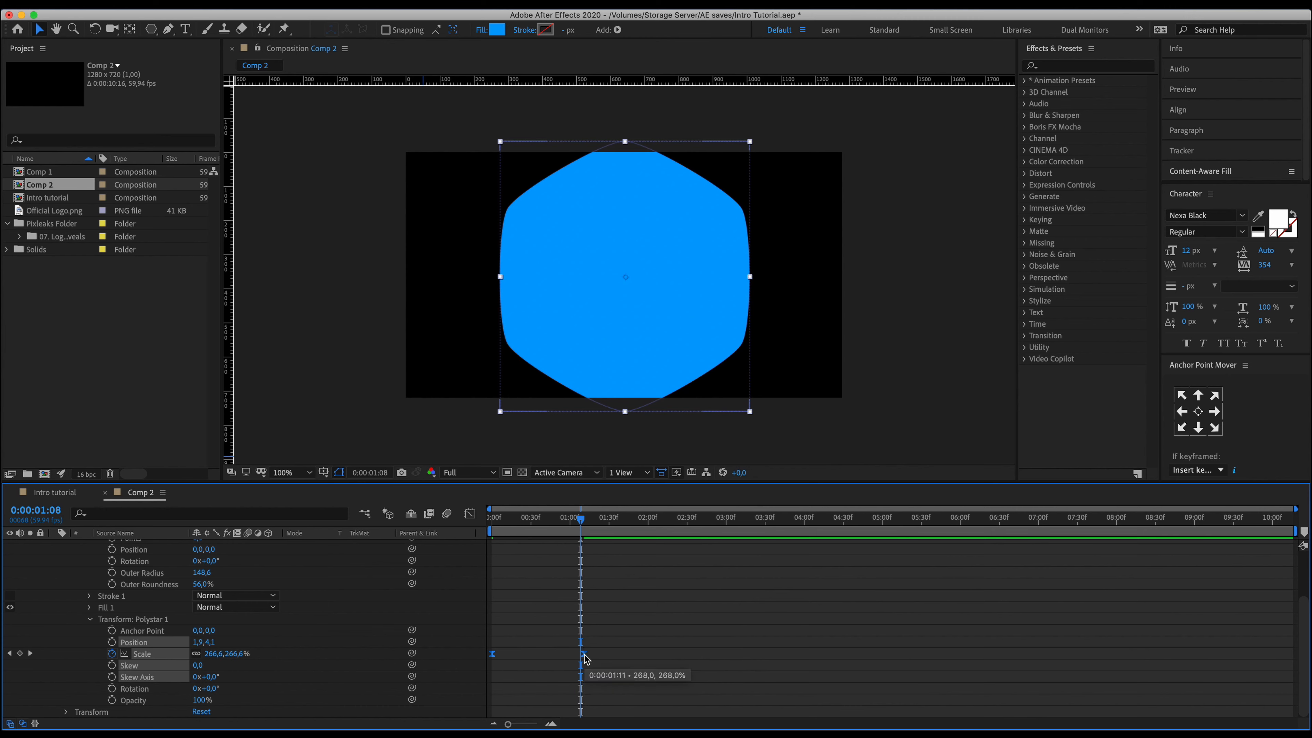
{"action": "right_click", "coordinate": [587, 659]}
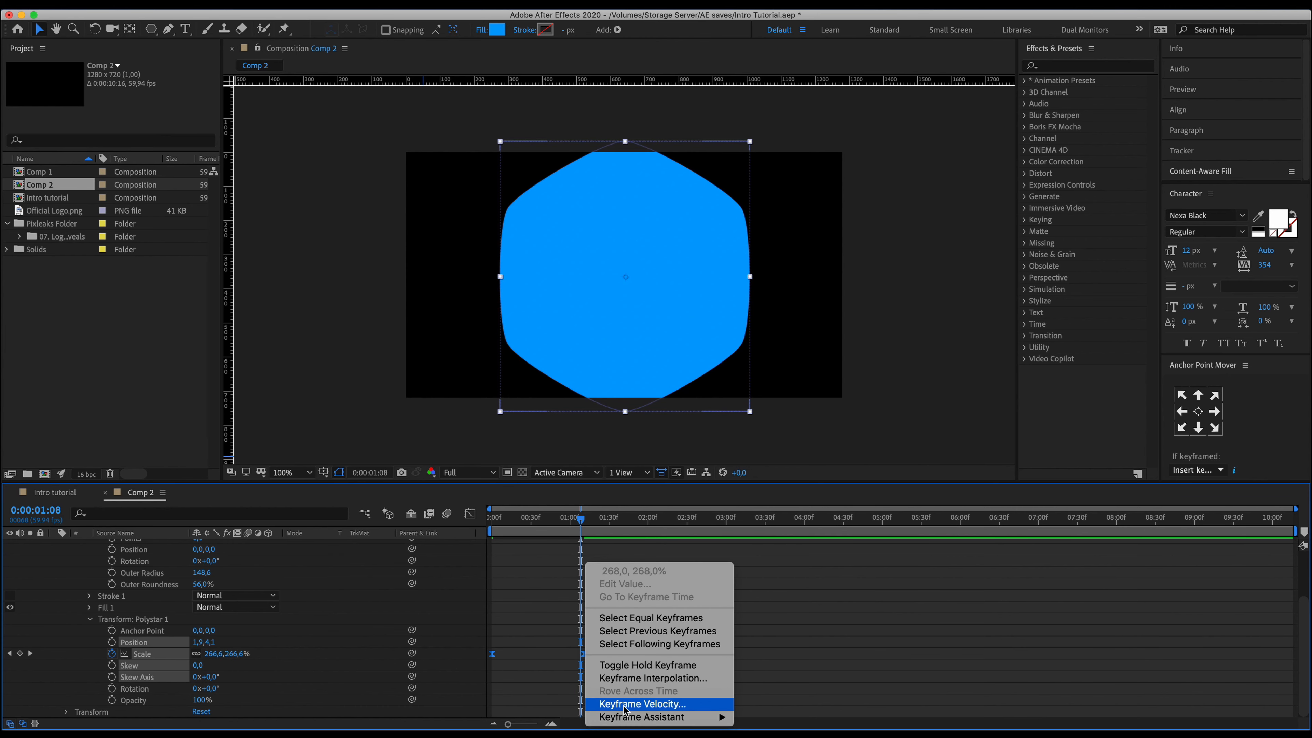
{"action": "mouse_move", "coordinate": [672, 717]}
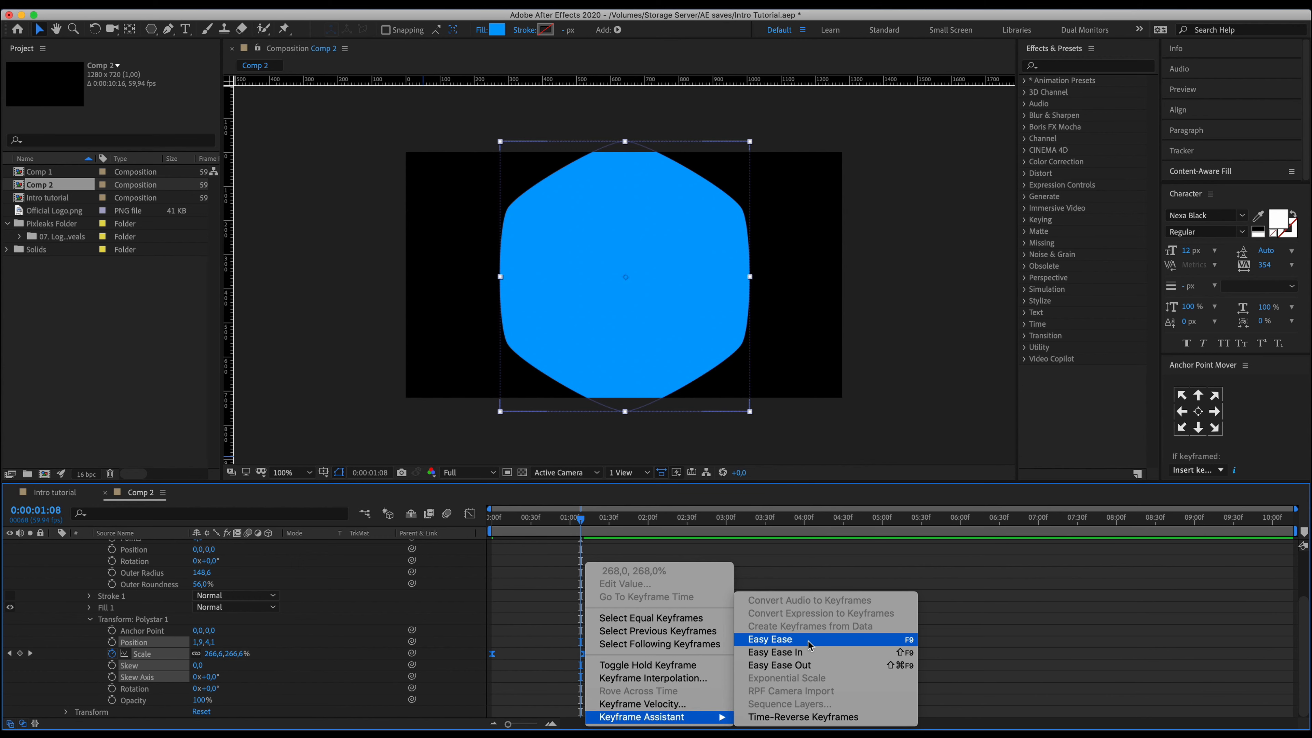
{"action": "left_click", "coordinate": [765, 641]}
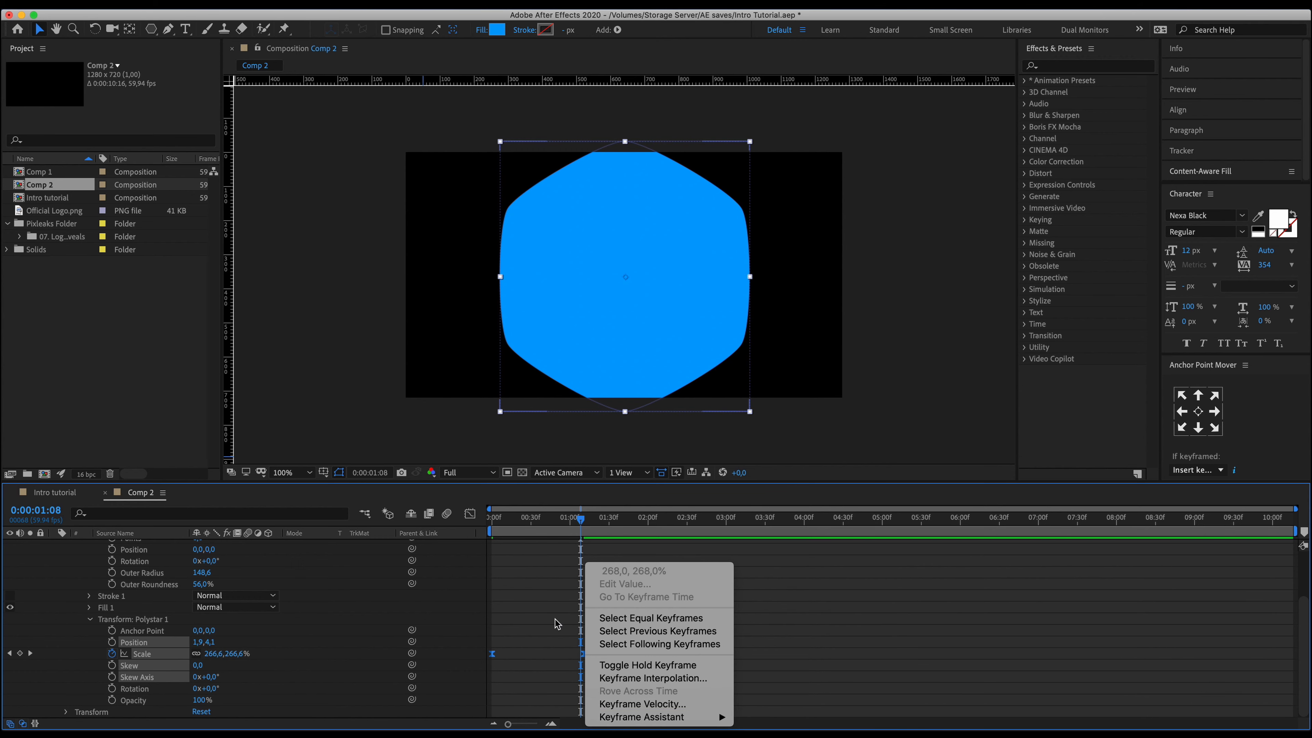
Reshape the hexagon's Scale speed curve in the Graph Editor so it peaks early and slows down gradually.
{"action": "left_click", "coordinate": [470, 514]}
{"action": "left_click_drag", "start_coordinate": [552, 658], "coordinate": [525, 691]}
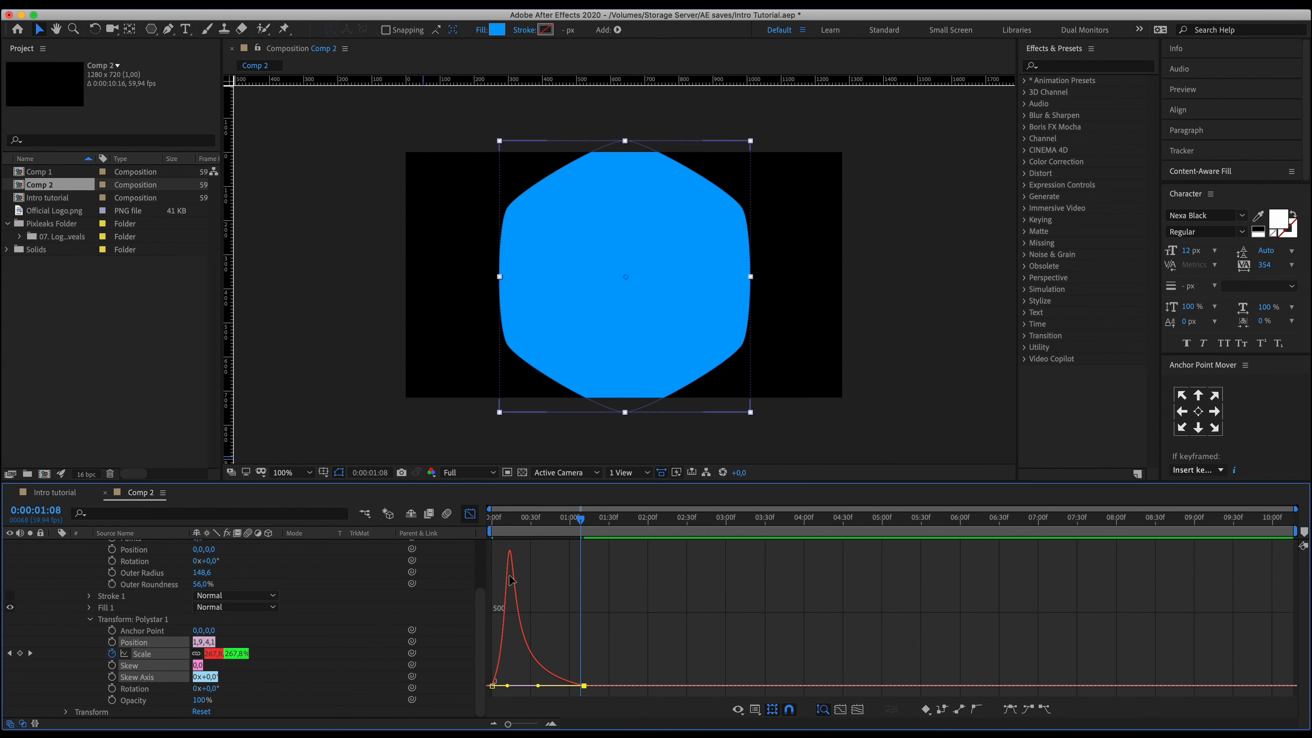
{"action": "mouse_move", "coordinate": [514, 629]}
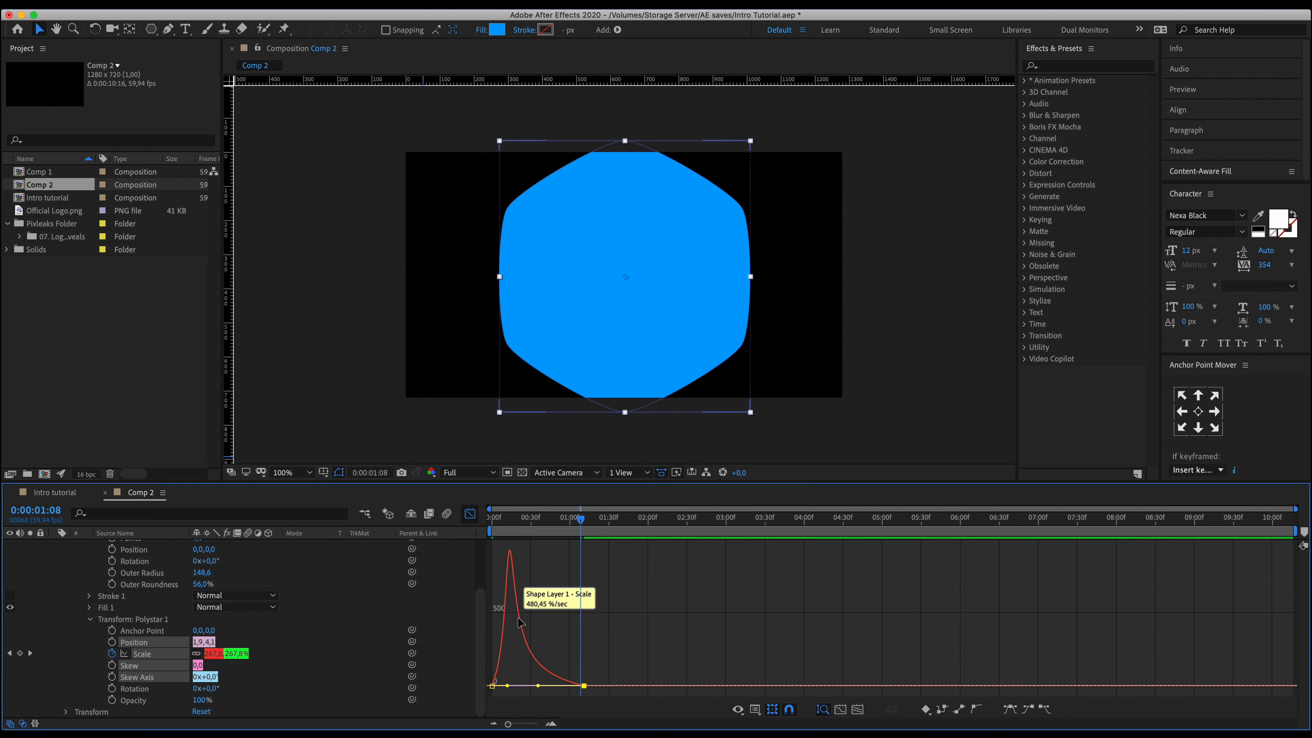
{"action": "left_click", "coordinate": [466, 515]}
Preview the hexagon's growth animation repeatedly from the start of the composition.
{"action": "key", "text": "Home"}
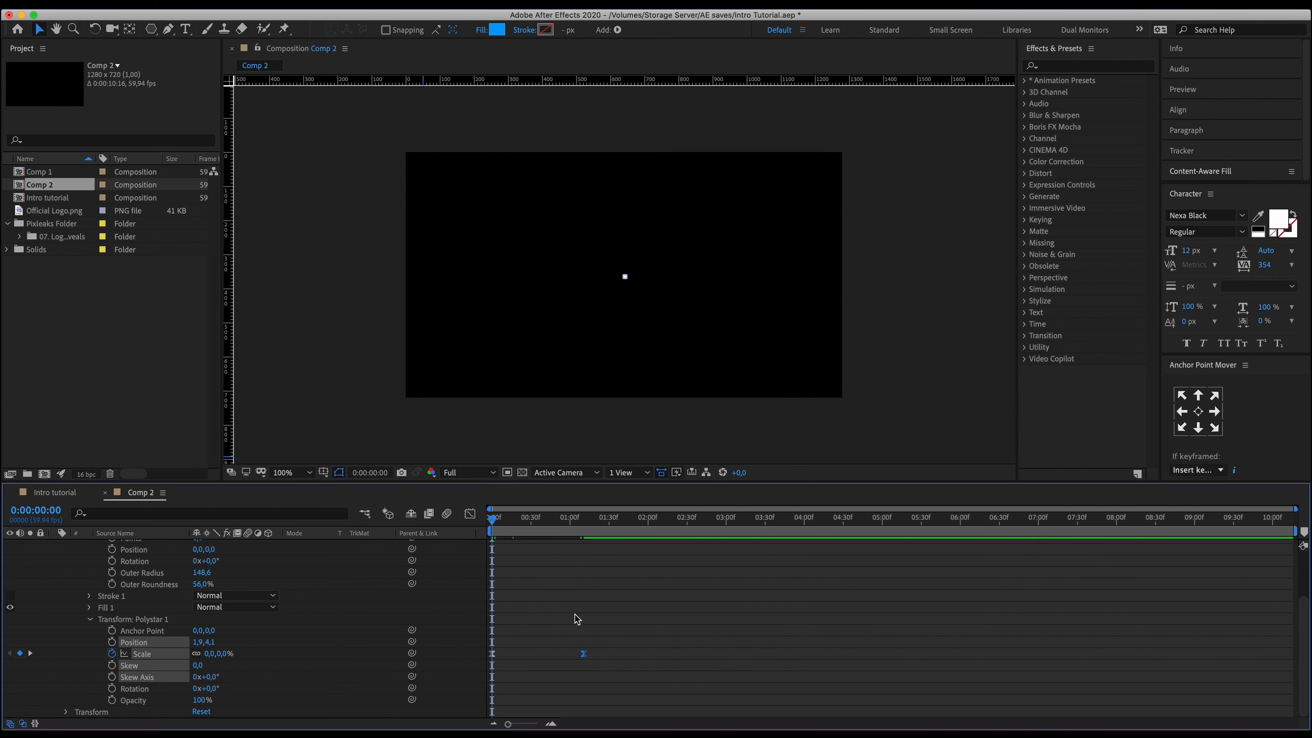
{"action": "left_click", "coordinate": [577, 619]}
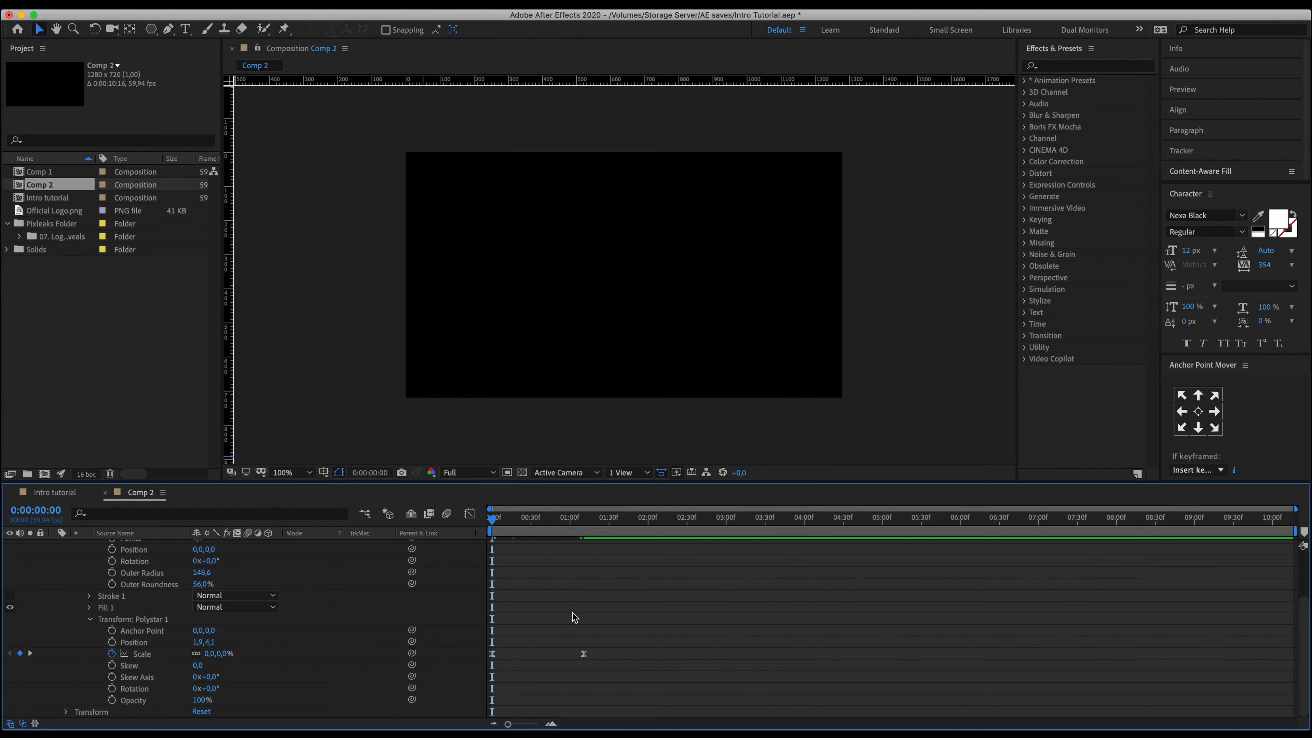
{"action": "key", "text": "space"}
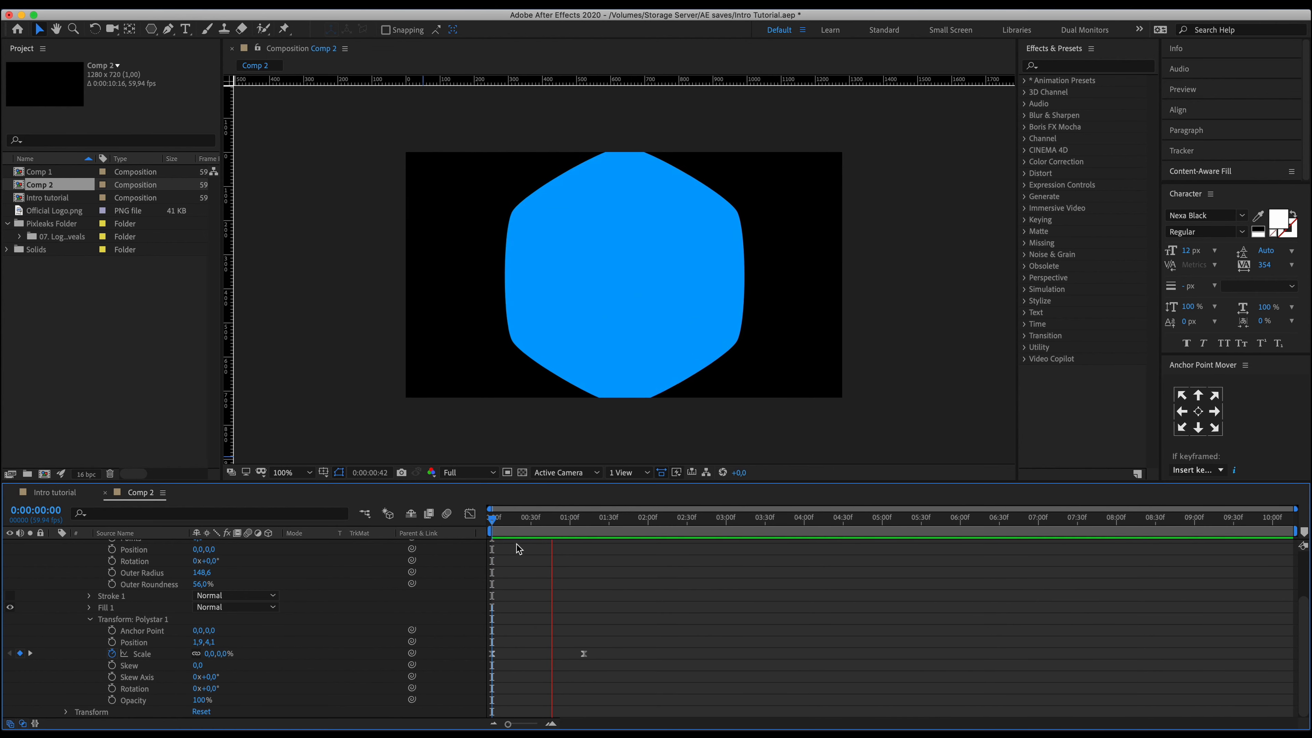
{"action": "key", "text": "space"}
{"action": "key", "text": "space"}
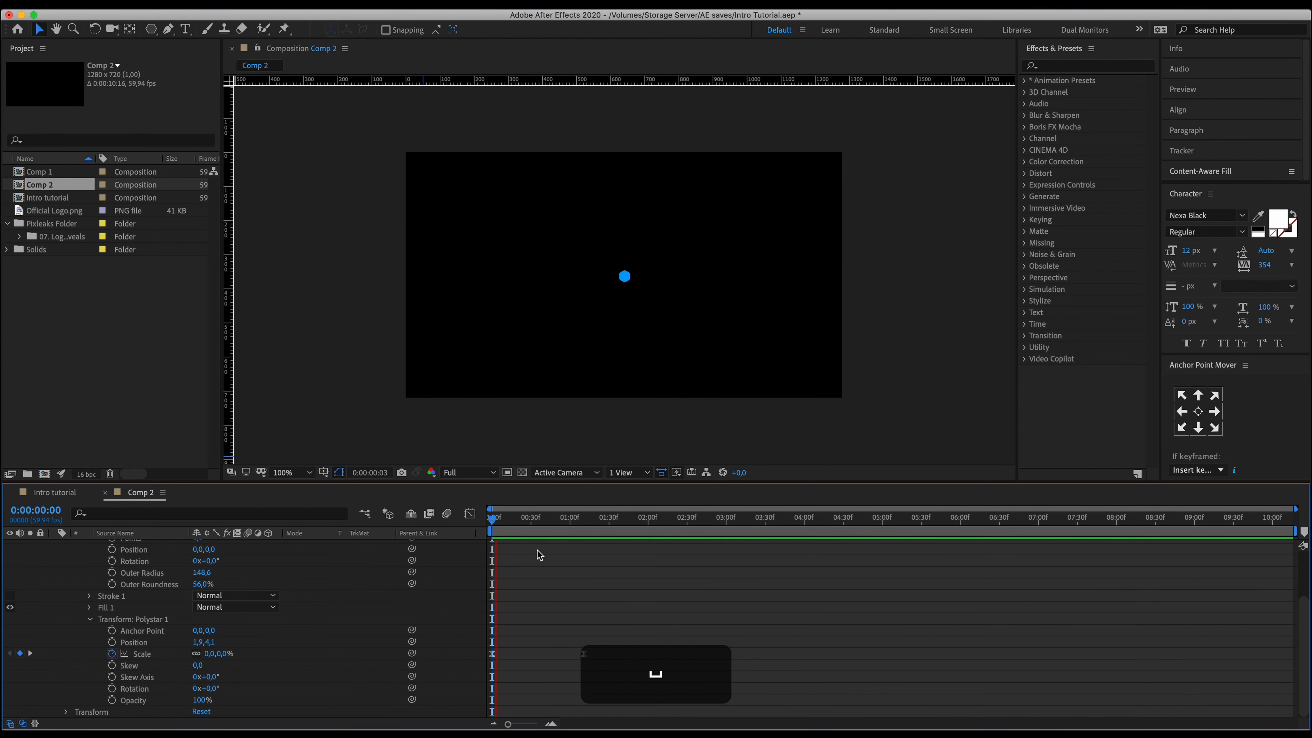
{"action": "key", "text": "space"}
{"action": "left_click_drag", "start_coordinate": [469, 527], "coordinate": [470, 528]}
{"action": "key", "text": "space"}
{"action": "key", "text": "space"}
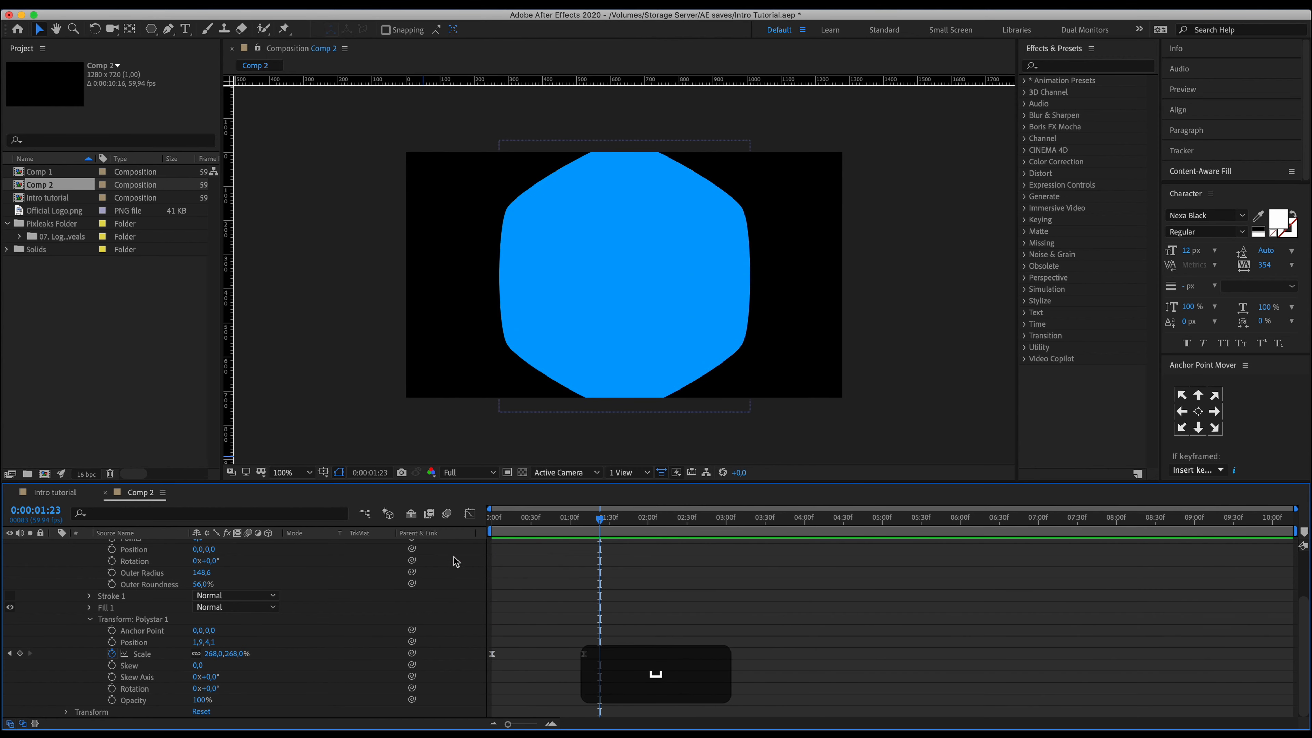
Collapse the properties of Shape Layer 1 and rename the layer as BG polygon.
{"action": "scroll", "coordinate": [115, 561], "scroll_direction": "up", "scroll_amount": 3}
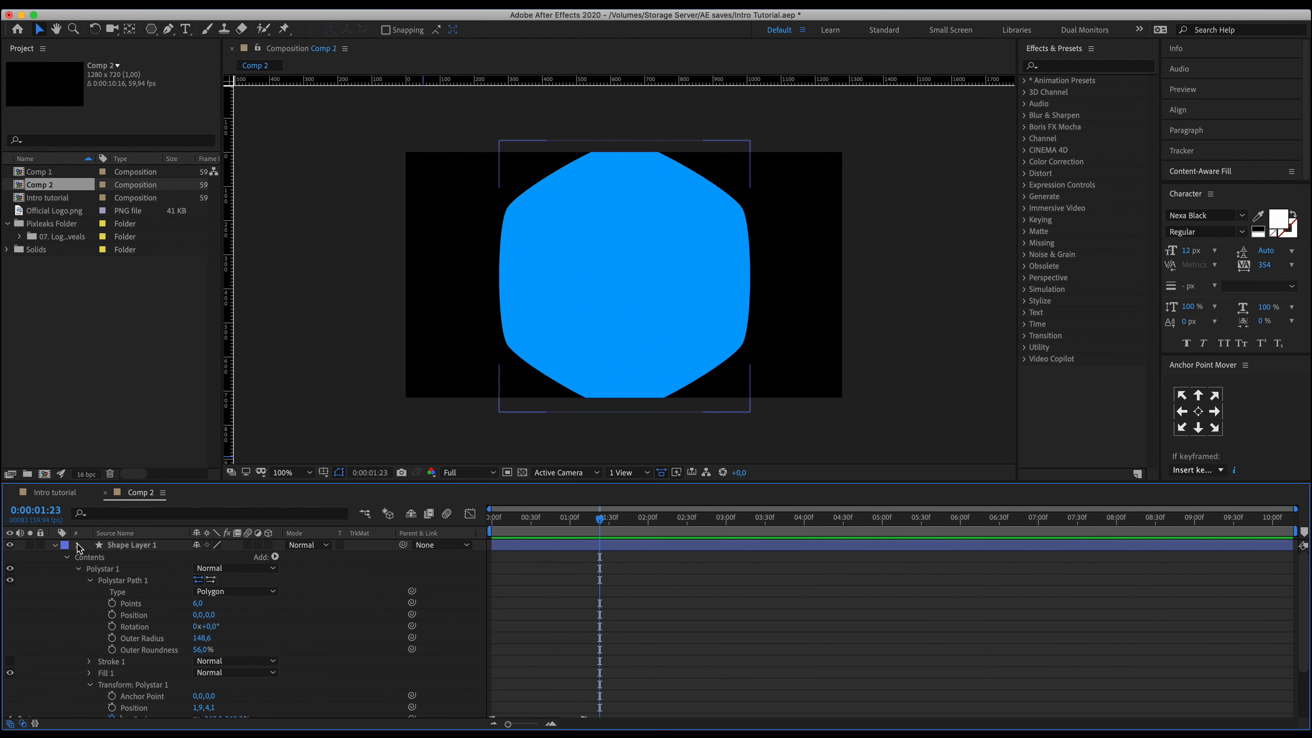
{"action": "left_click", "coordinate": [54, 545]}
{"action": "left_click", "coordinate": [120, 549]}
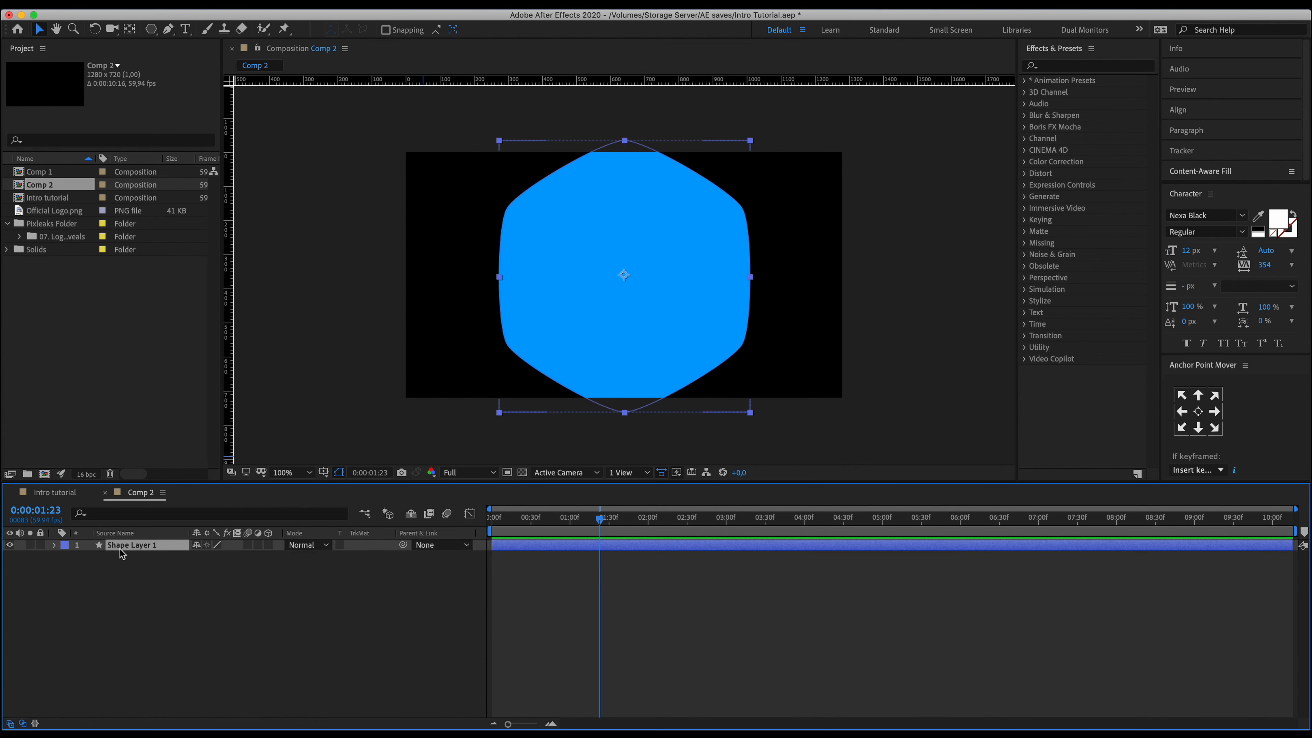
{"action": "key", "text": "Return"}
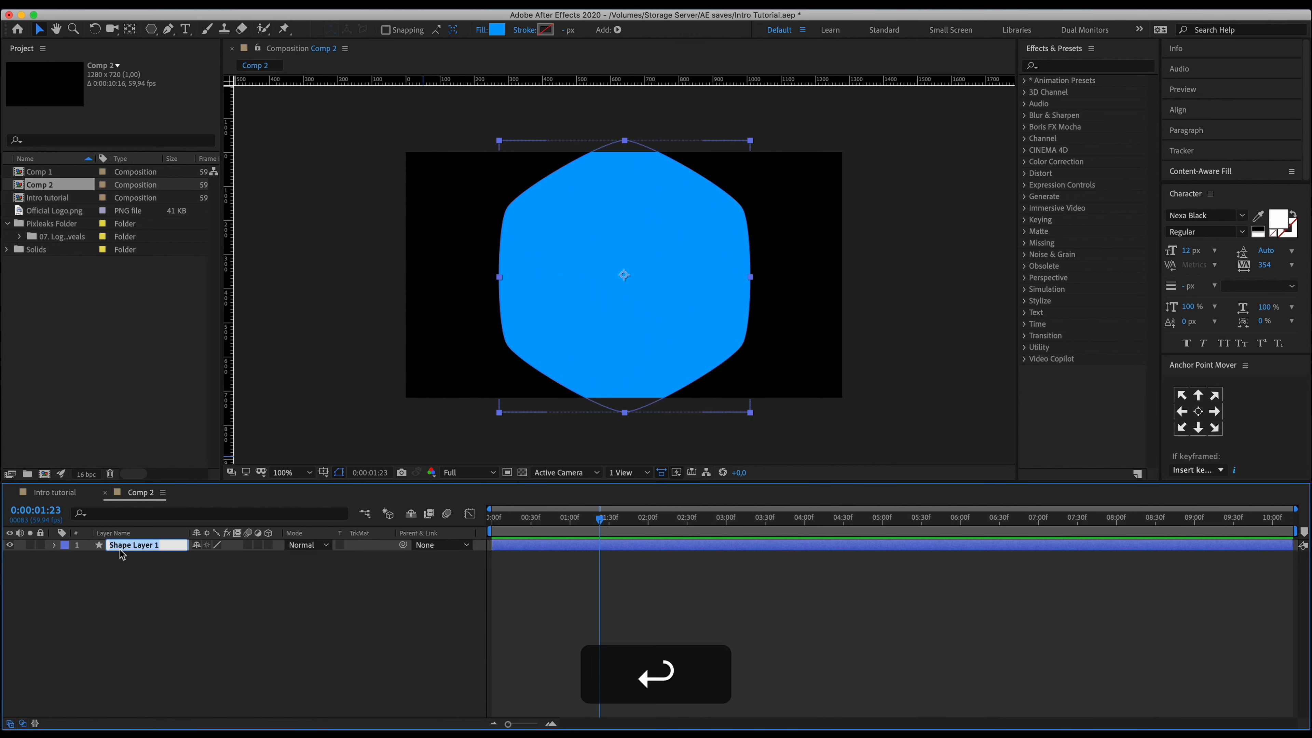
{"action": "key", "text": "shift"}
{"action": "type", "text": "BG polygon"}
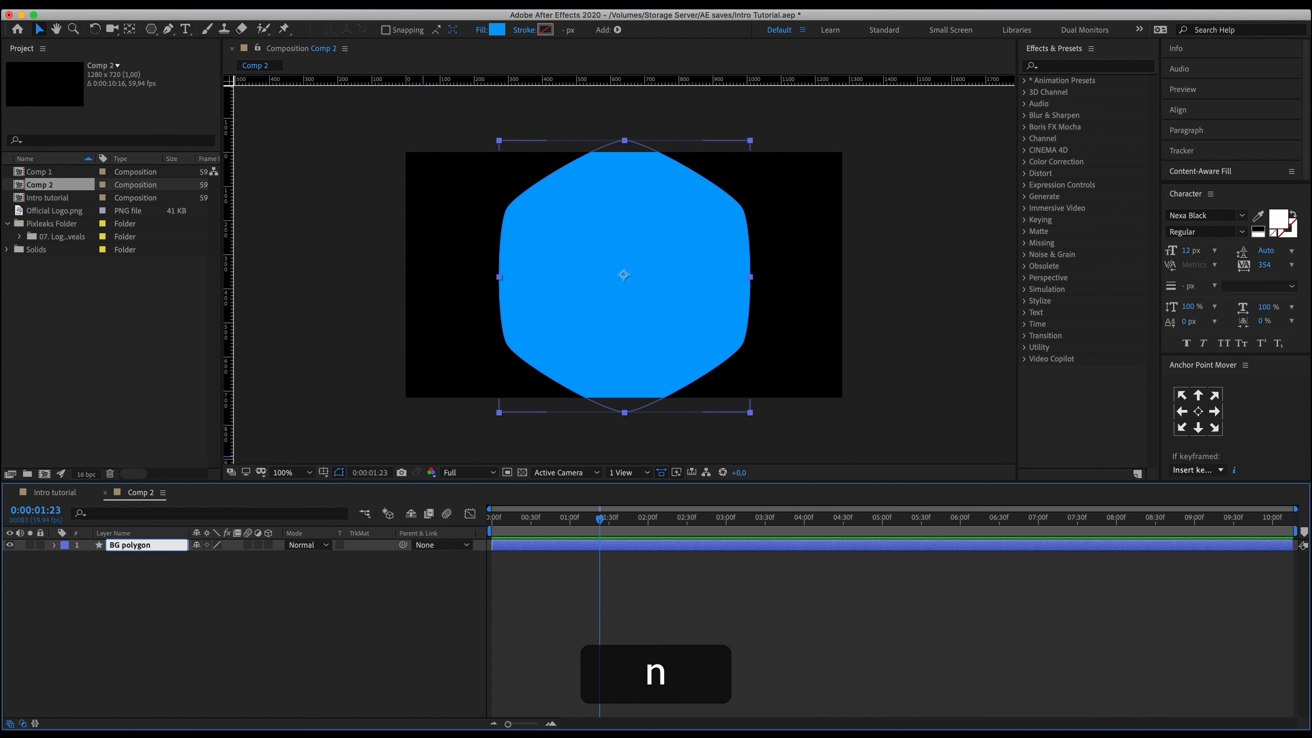
{"action": "key", "text": "Return"}
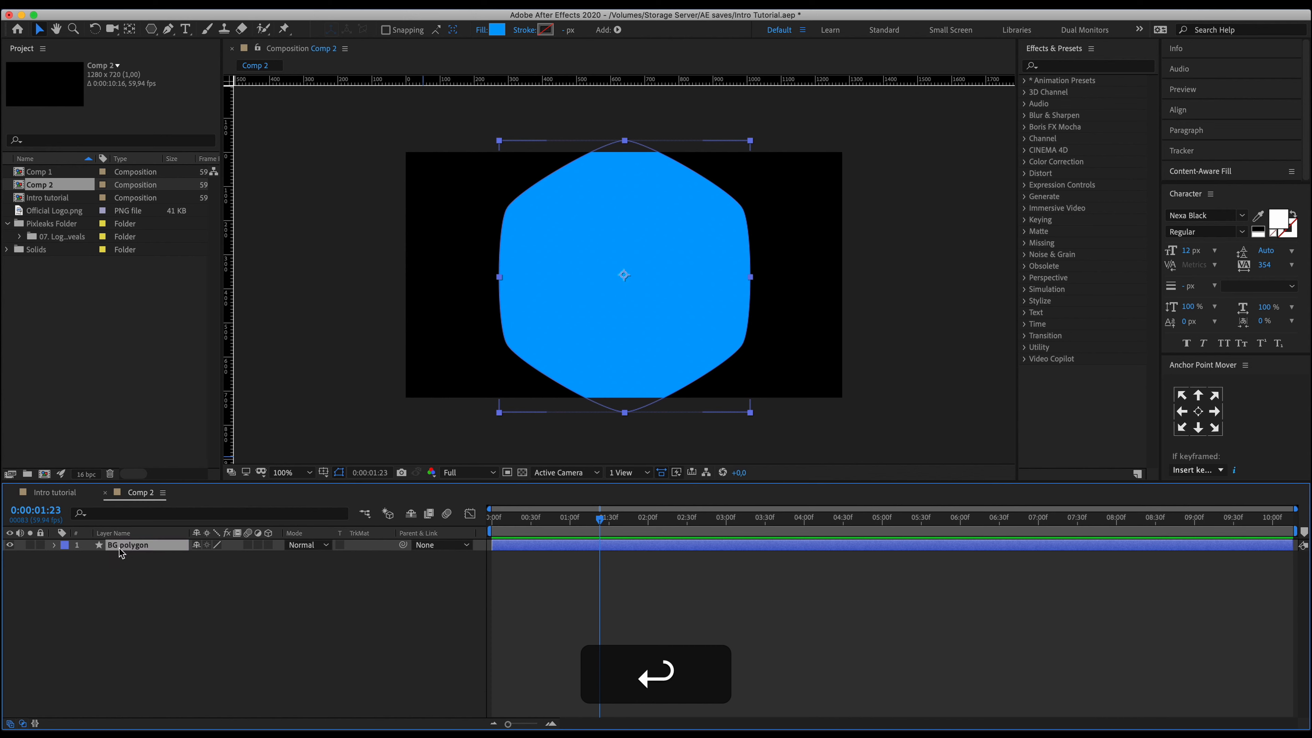
Duplicate the BG polygon layer and reveal the keyframes of the original below the copy.
{"action": "key", "text": "super+d"}
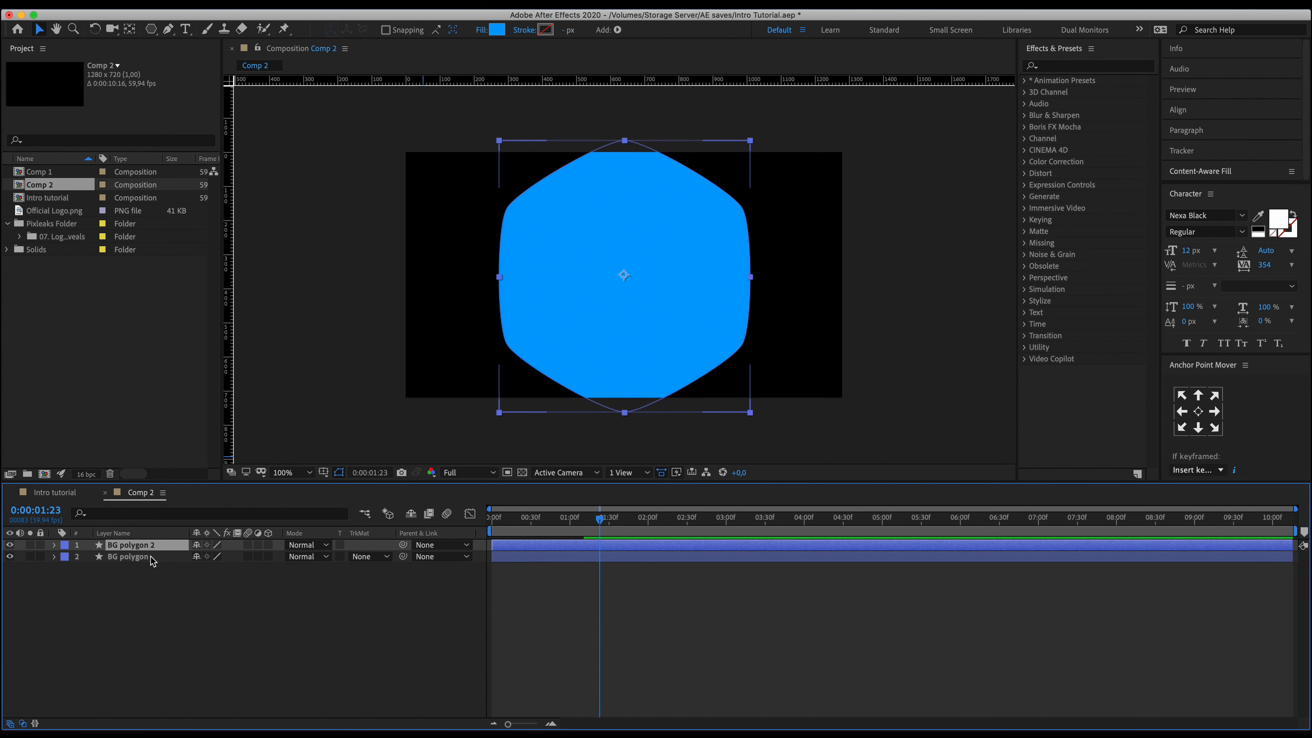
{"action": "left_click", "coordinate": [151, 557]}
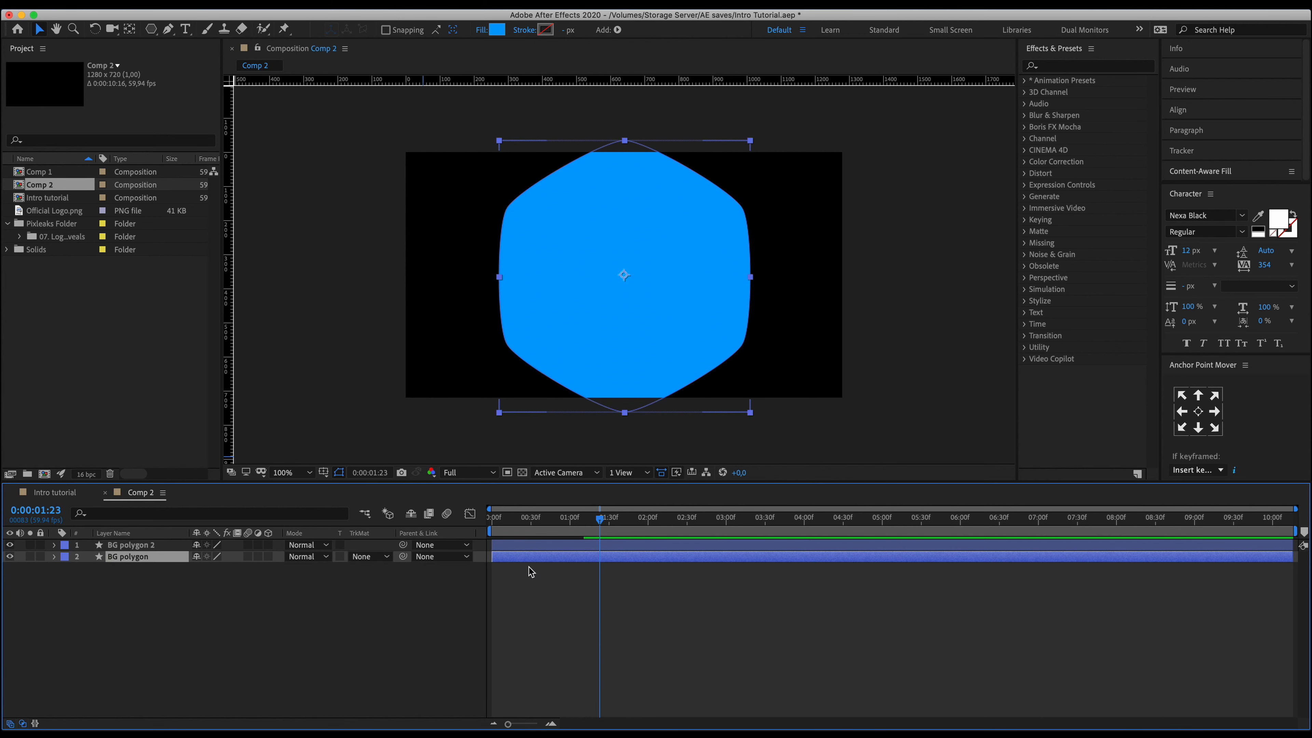
{"action": "key", "text": "u"}
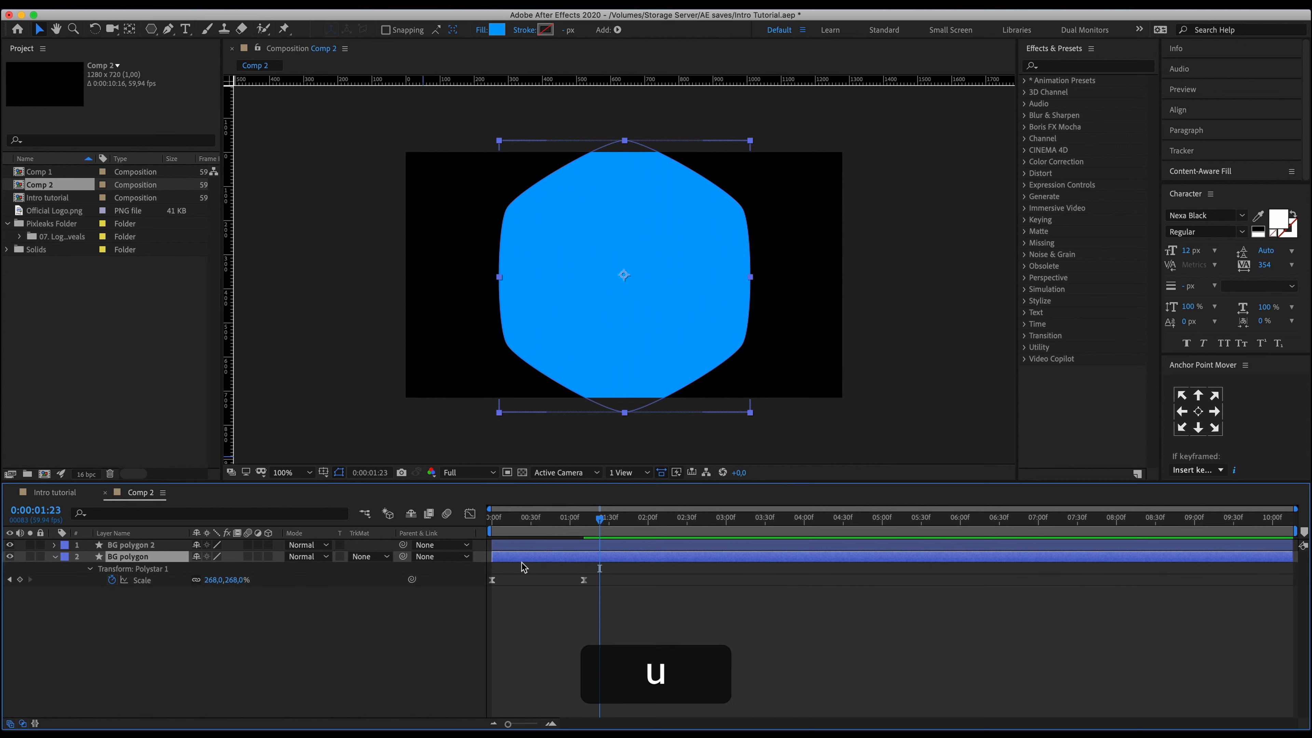
Try to shift the original BG polygon layer slightly along the timeline.
{"action": "left_click_drag", "start_coordinate": [523, 559], "coordinate": [534, 559]}
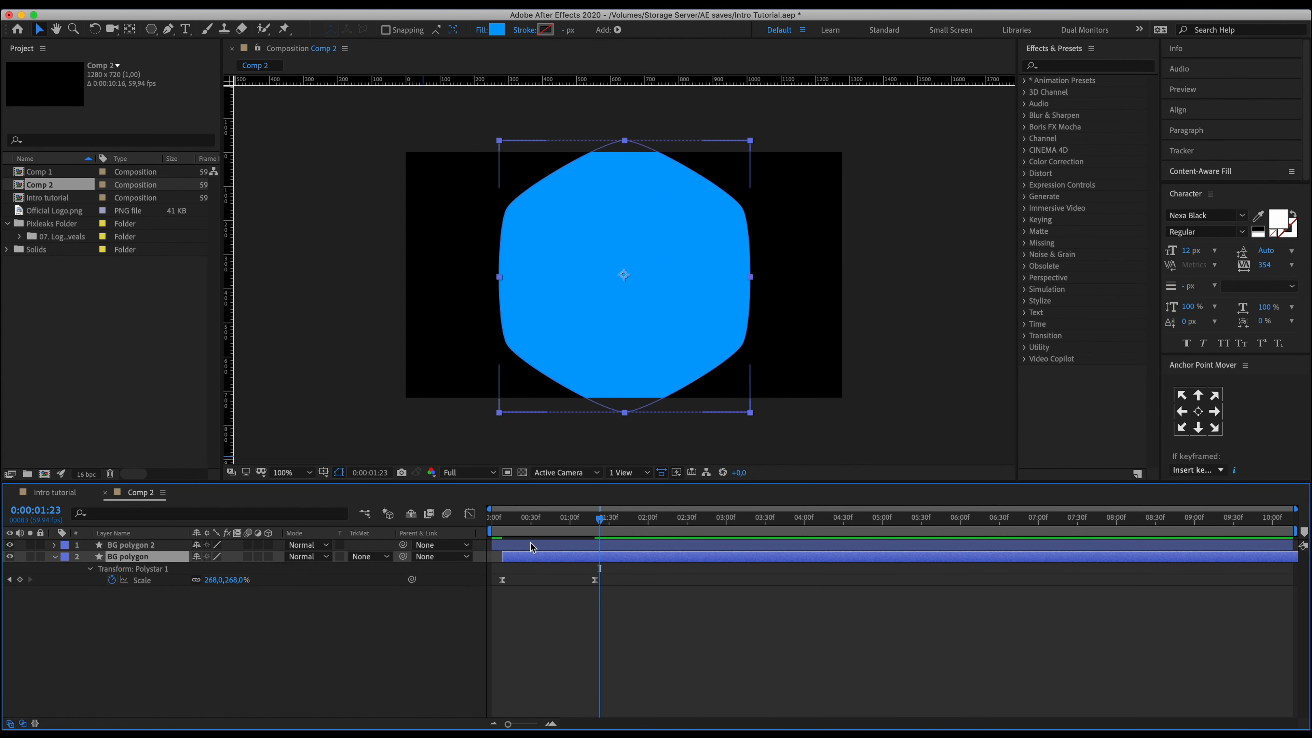
{"action": "left_click_drag", "start_coordinate": [507, 558], "coordinate": [500, 563]}
{"action": "key", "text": "super+z"}
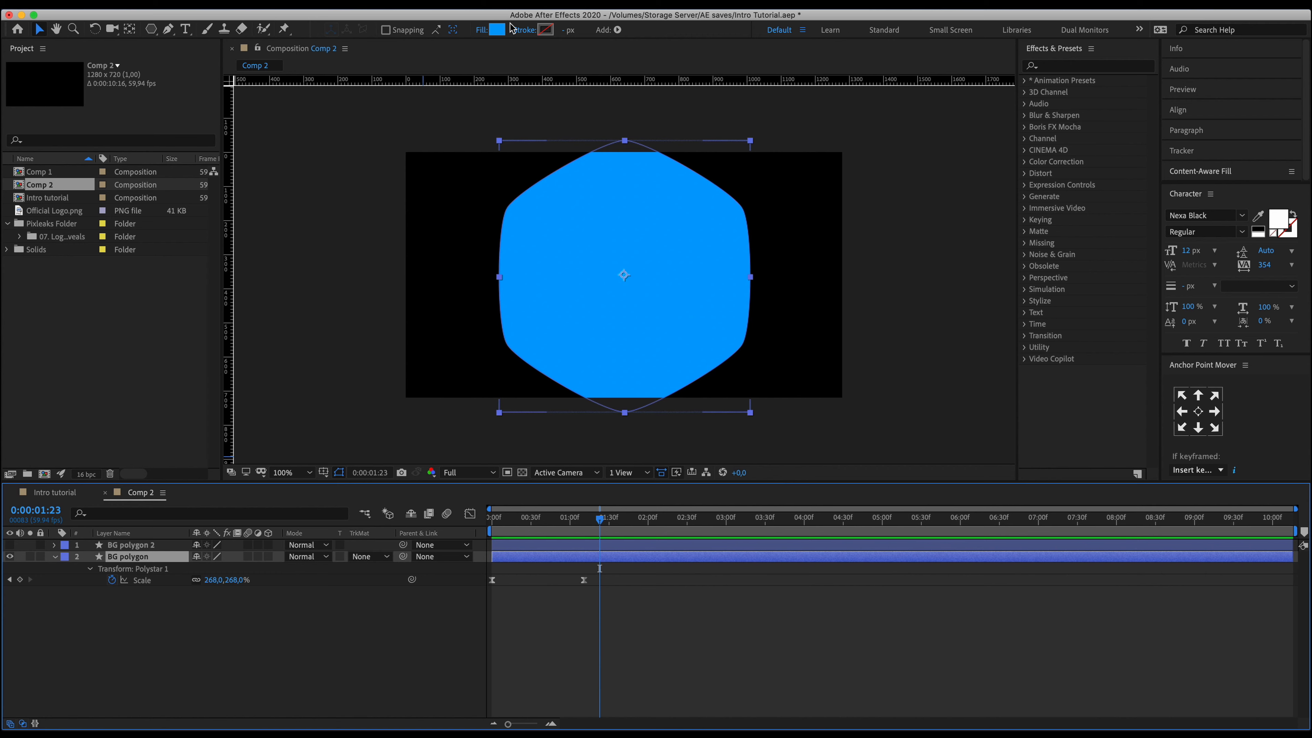
Change the fill of the original BG polygon layer to a slightly darker blue.
{"action": "left_click", "coordinate": [500, 32]}
{"action": "left_click_drag", "start_coordinate": [1038, 351], "coordinate": [1041, 360]}
{"action": "left_click", "coordinate": [1163, 346]}
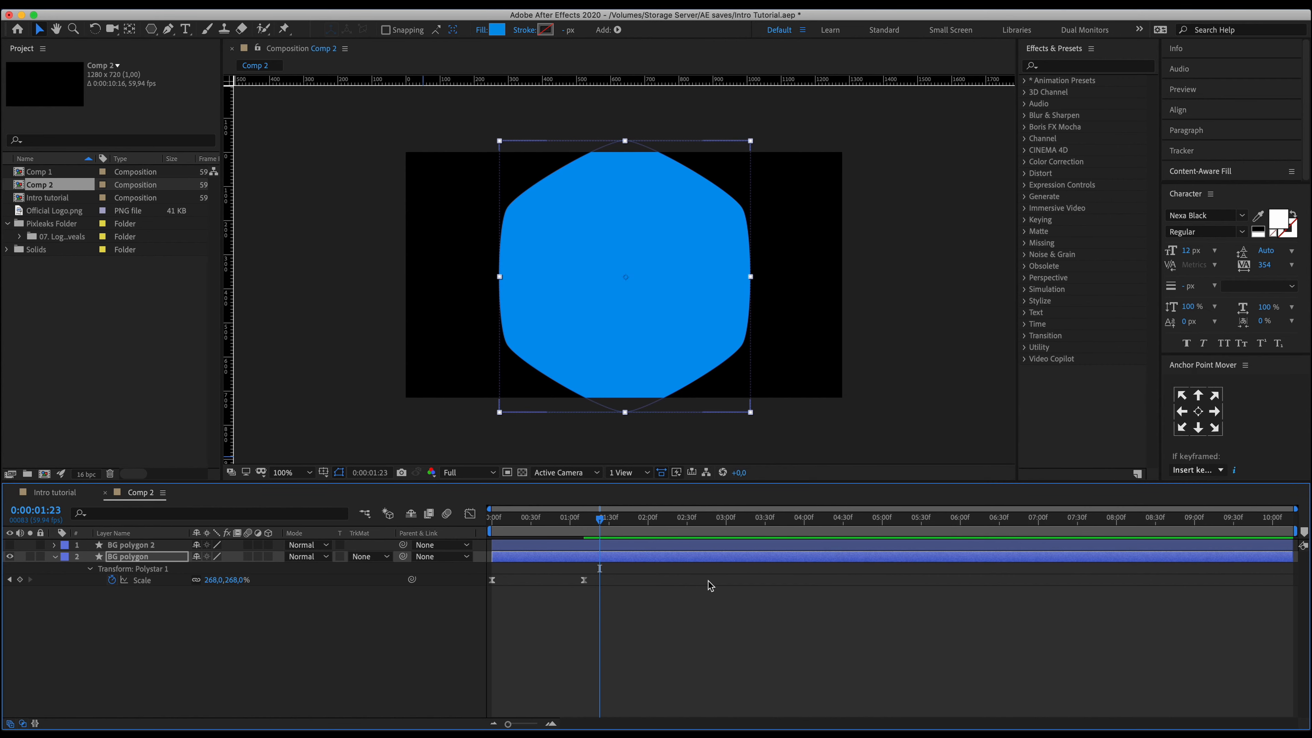
Set BG polygon's Scale keyframe at 0:00:01:11 to 349% and show the BG polygon 2 layer again.
{"action": "left_click_drag", "start_coordinate": [581, 524], "coordinate": [585, 523]}
{"action": "key", "text": "shift"}
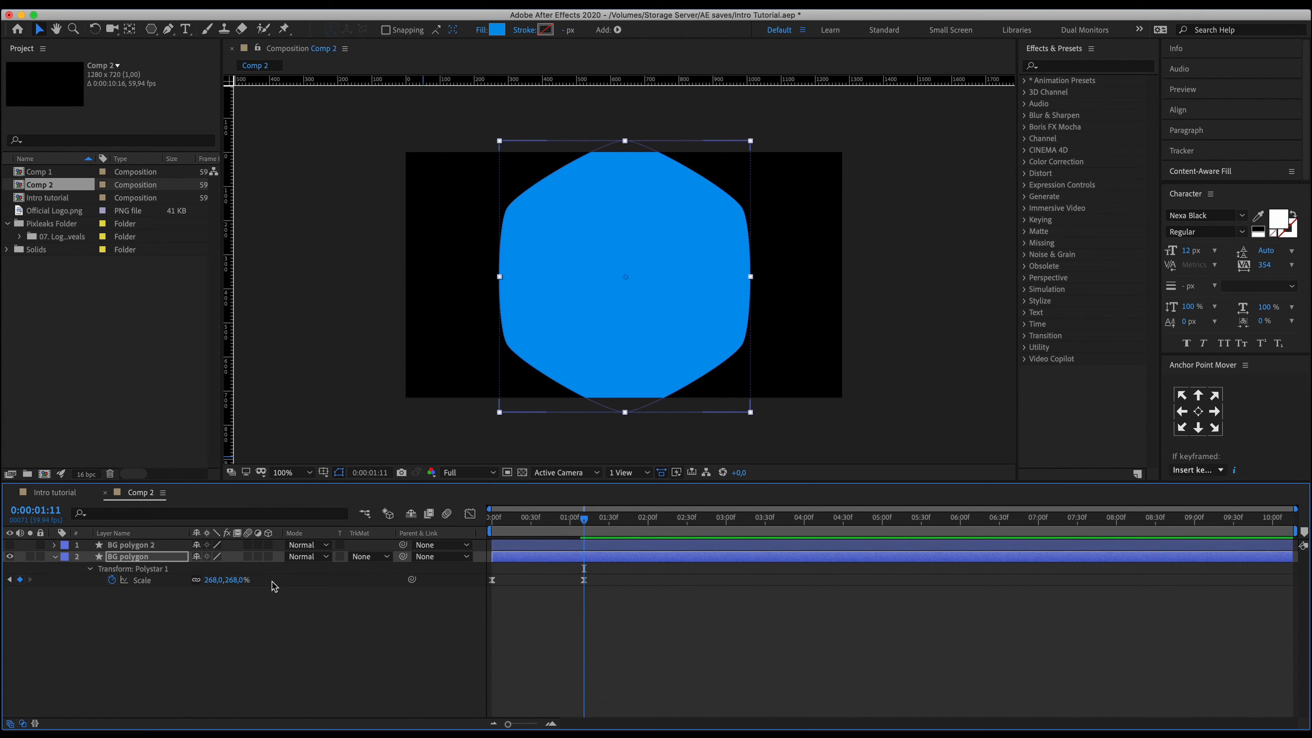
{"action": "left_click_drag", "start_coordinate": [212, 579], "coordinate": [268, 581]}
{"action": "left_click", "coordinate": [10, 545]}
{"action": "left_click", "coordinate": [167, 646]}
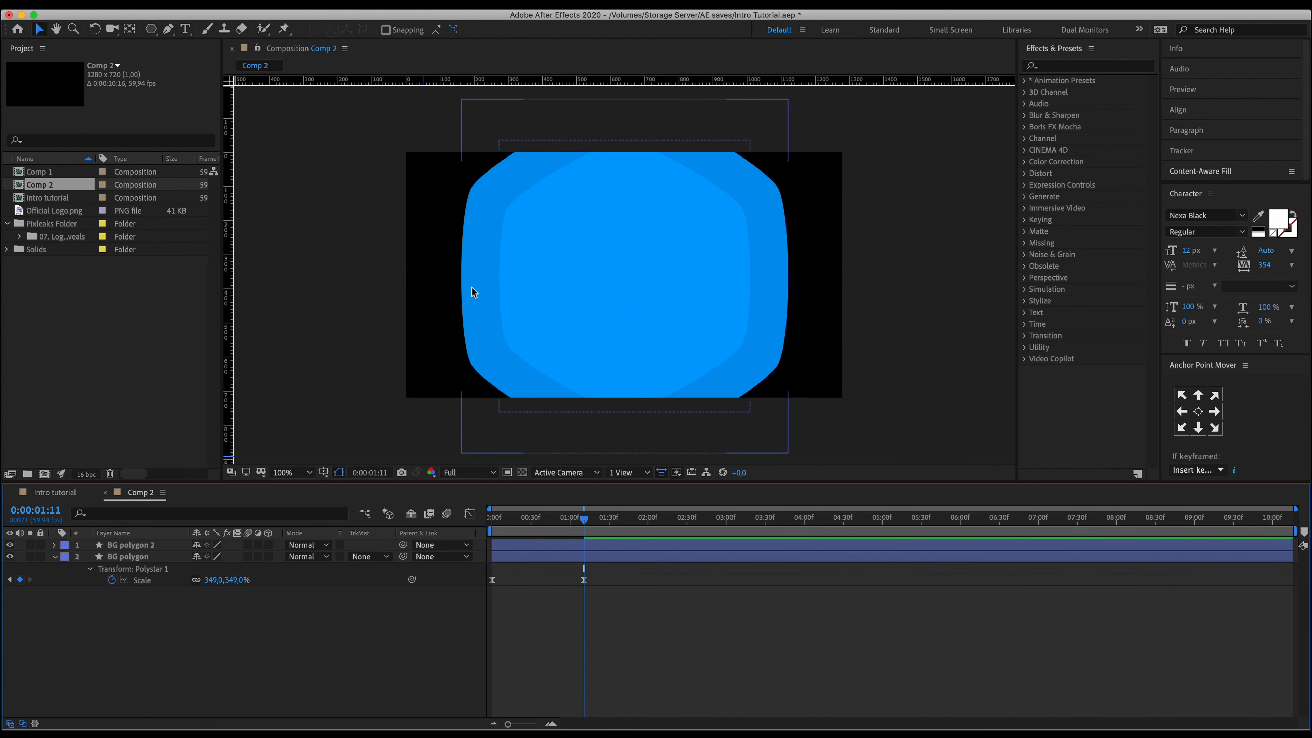
Duplicate the BG polygon layer, place the copy beneath it in the layer stack, and collapse the original's properties.
{"action": "left_click", "coordinate": [541, 555]}
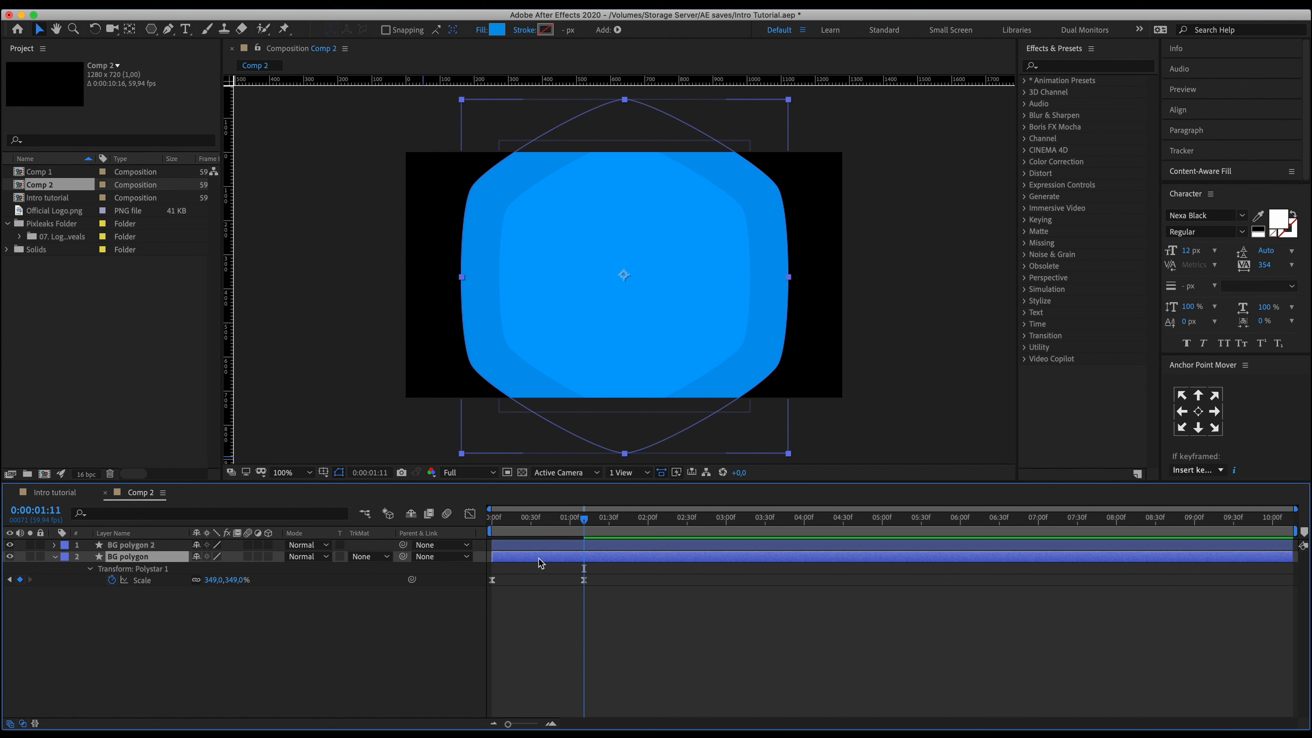
{"action": "key", "text": "super+d"}
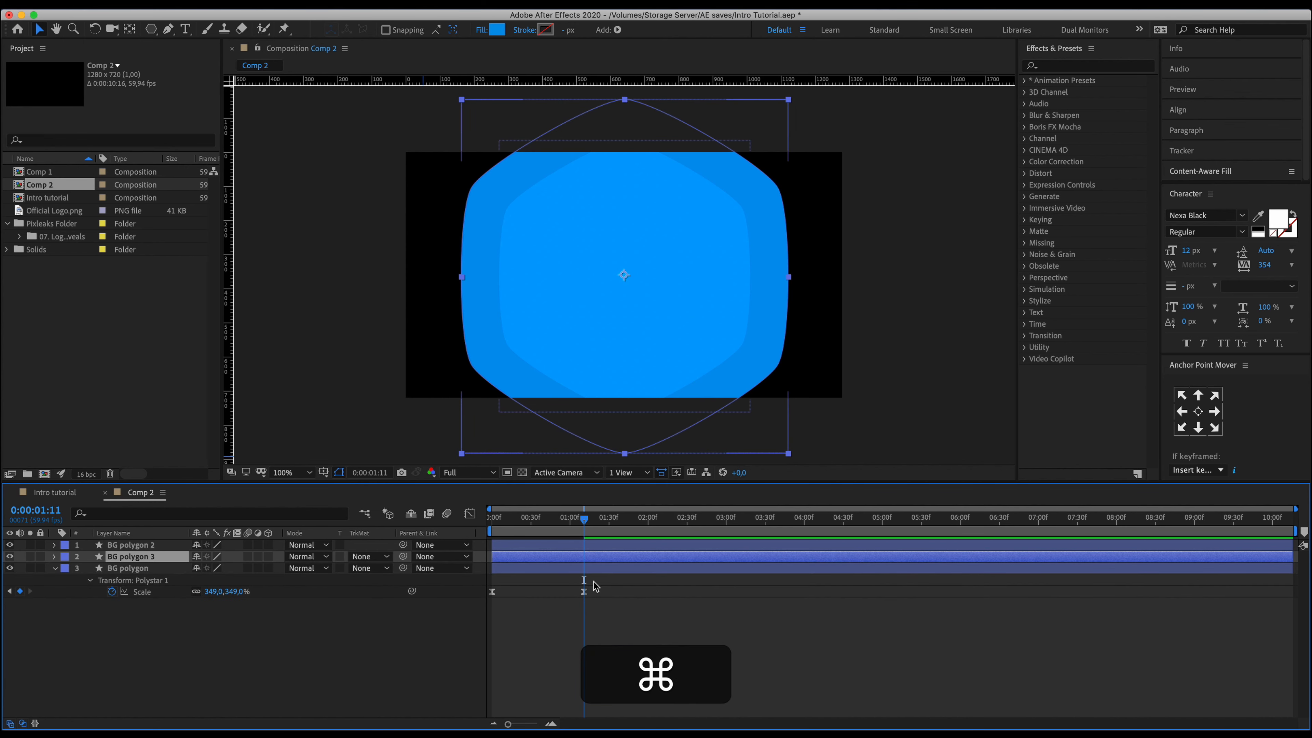
{"action": "left_click_drag", "start_coordinate": [139, 560], "coordinate": [118, 602]}
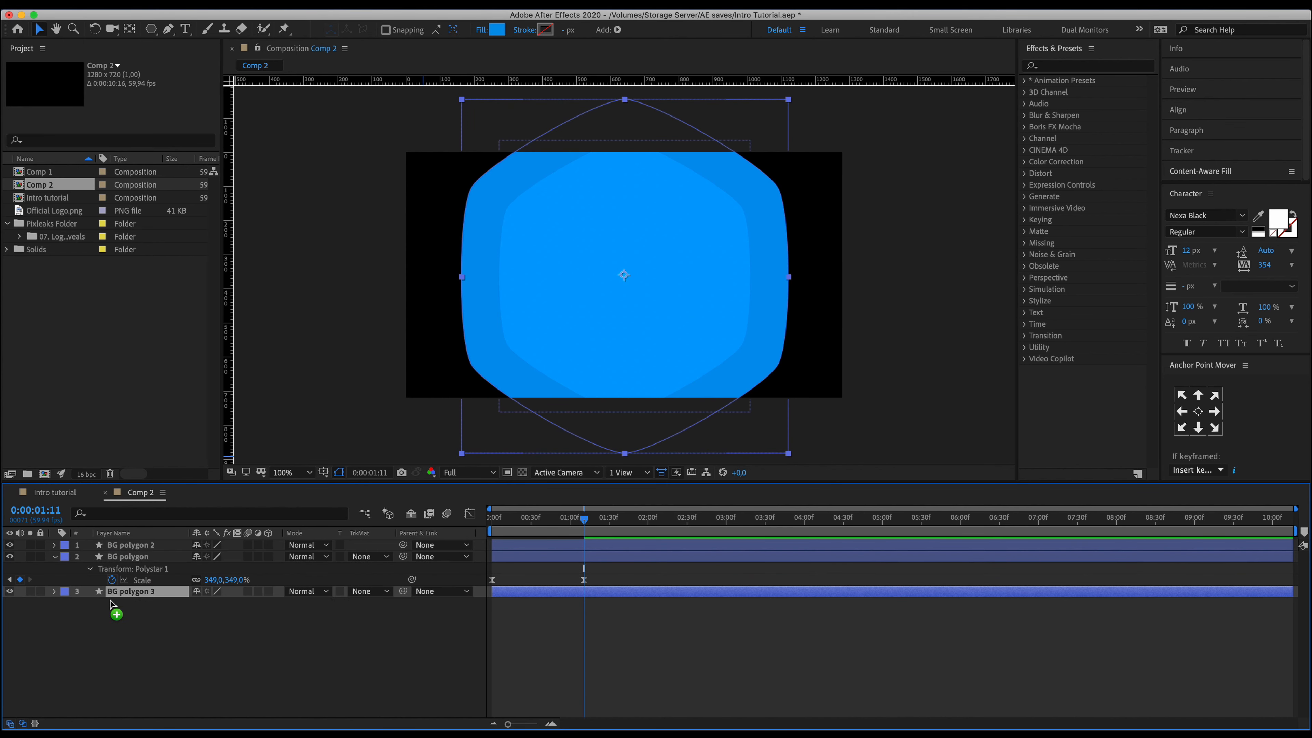
{"action": "left_click", "coordinate": [54, 557]}
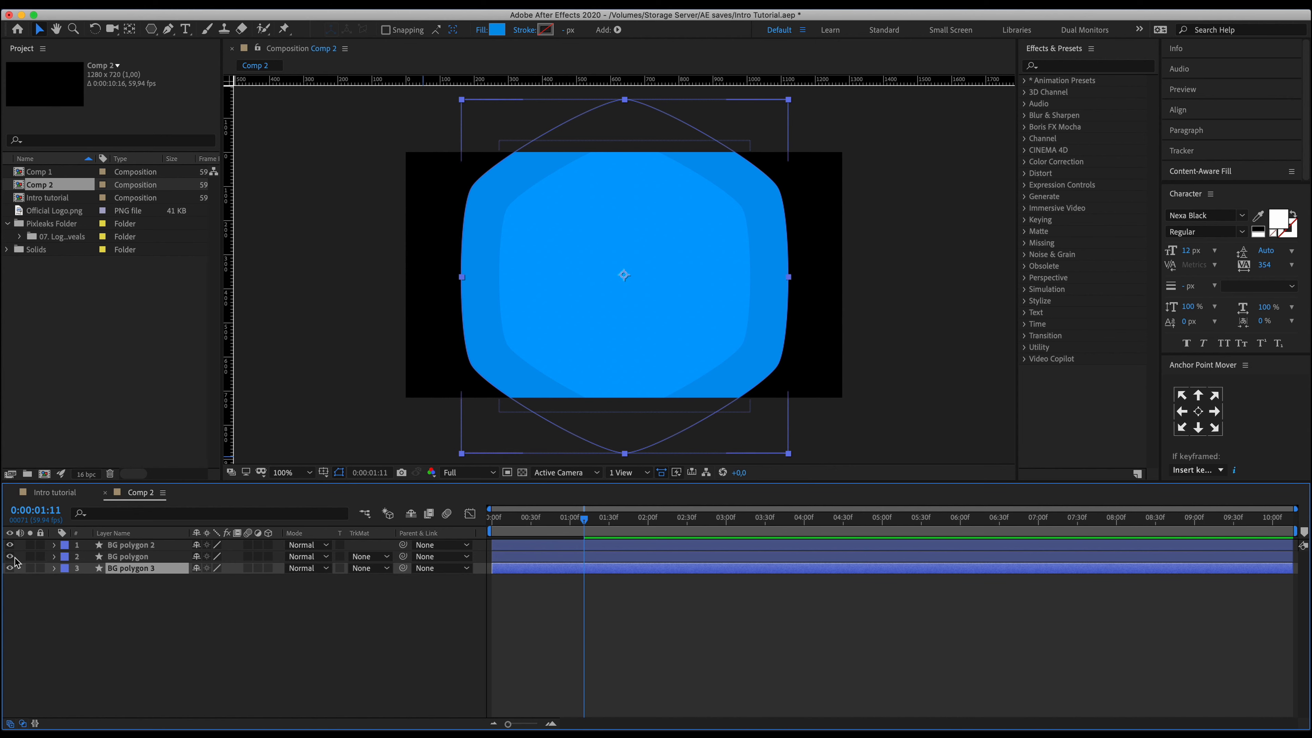
Set the Scale keyframe of BG polygon 3 at 0:00:01:11 to 513% so the shape fills the frame.
{"action": "key", "text": "s"}
{"action": "key", "text": "u"}
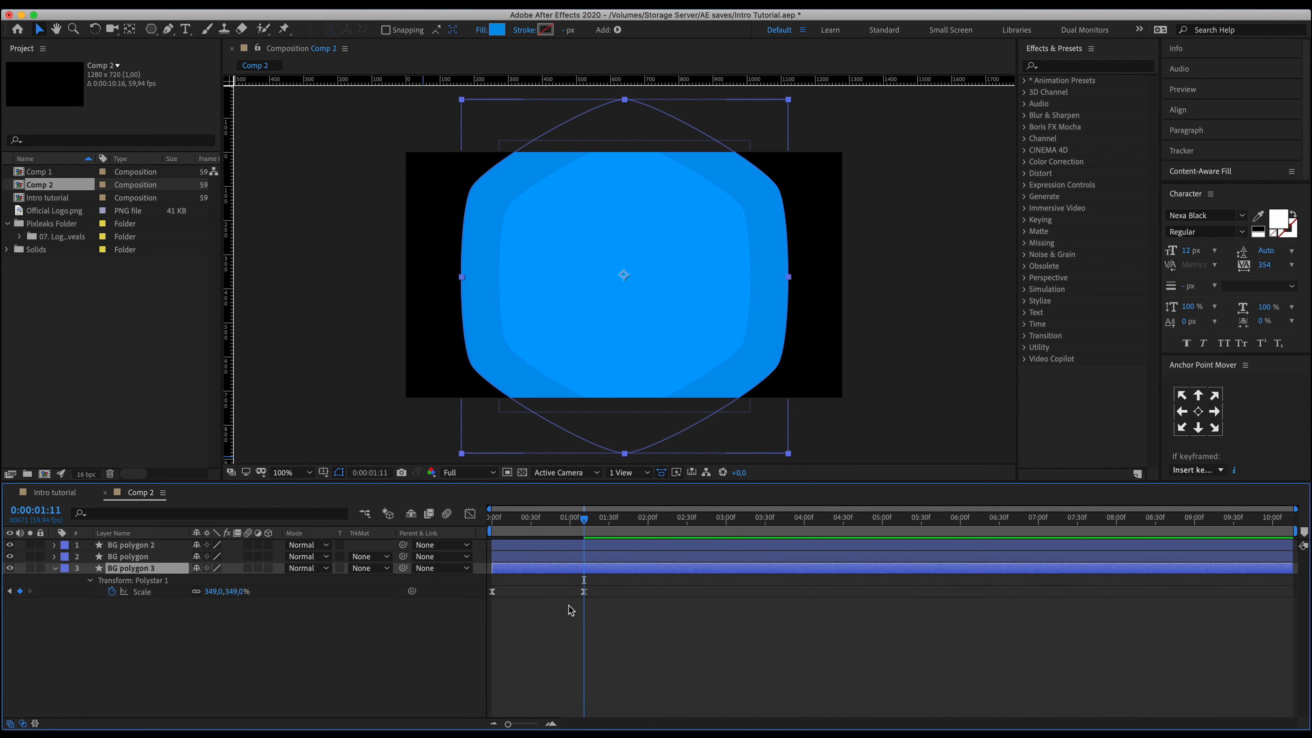
{"action": "left_click", "coordinate": [182, 592]}
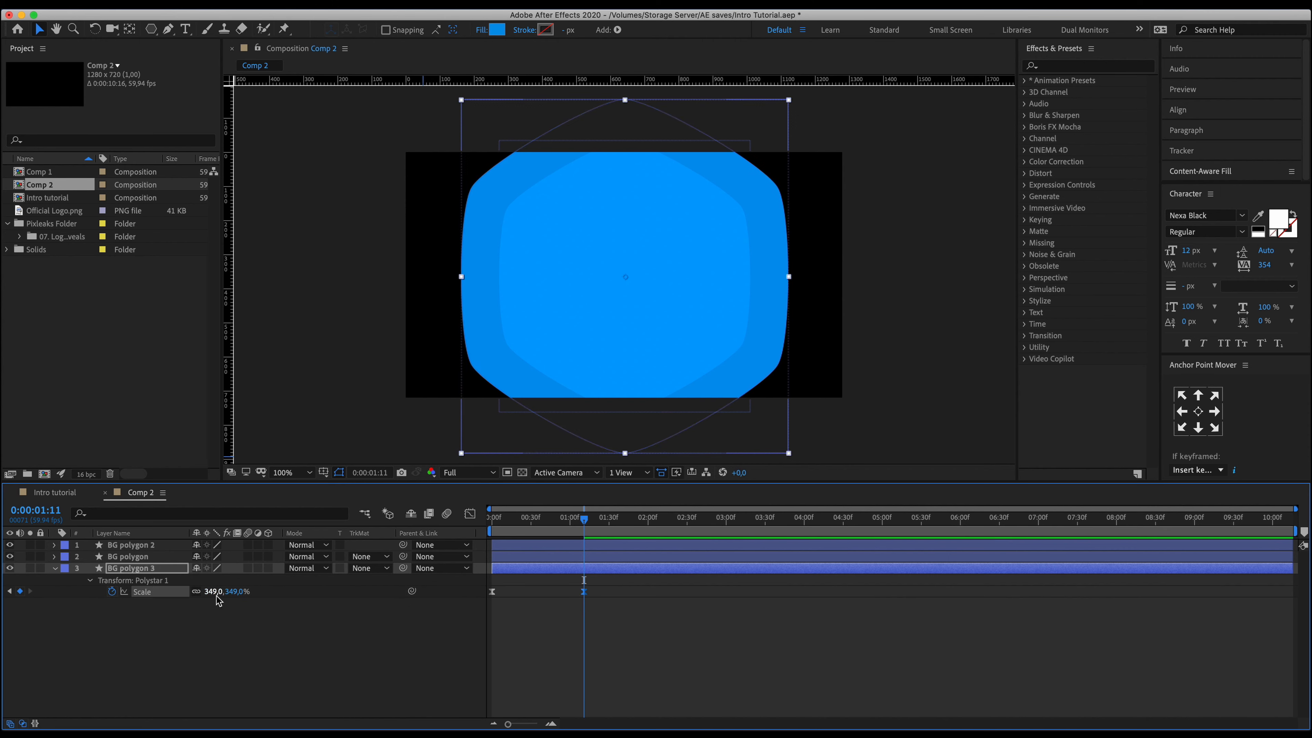
{"action": "left_click_drag", "start_coordinate": [218, 597], "coordinate": [324, 591]}
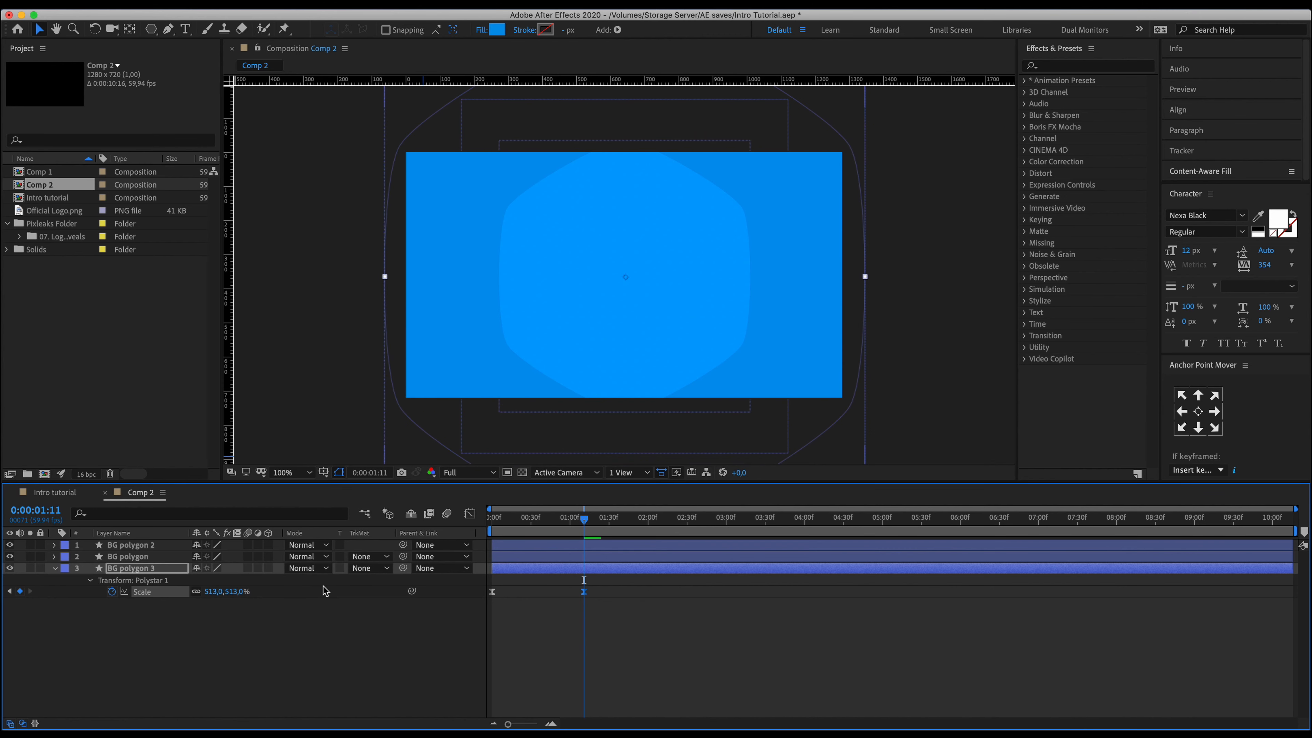
Set the fill color of BG polygon 3 to the darker blue 0083CD.
{"action": "left_click", "coordinate": [495, 30]}
{"action": "left_click_drag", "start_coordinate": [1039, 362], "coordinate": [1041, 375]}
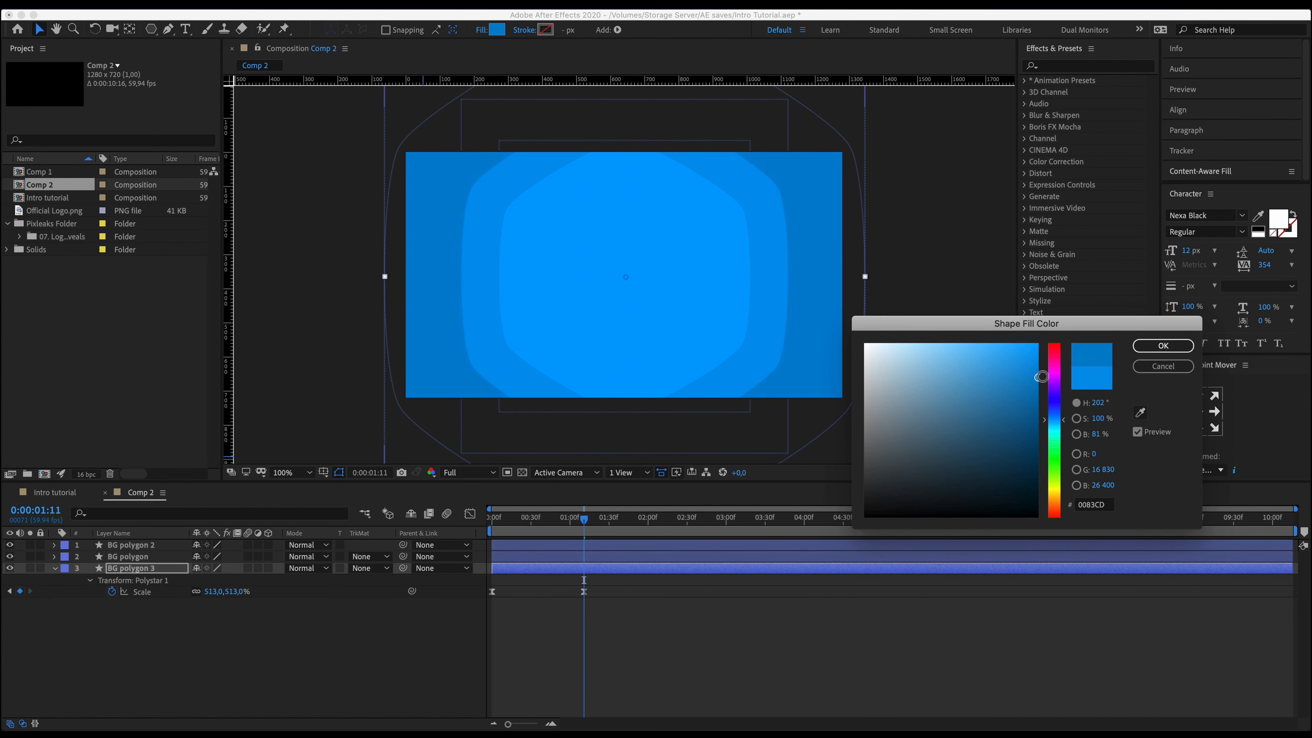
{"action": "left_click", "coordinate": [1163, 345]}
Set the Scale keyframe of the middle BG polygon layer at 0:00:01:11 to 381%.
{"action": "left_click", "coordinate": [554, 560]}
{"action": "key", "text": "u"}
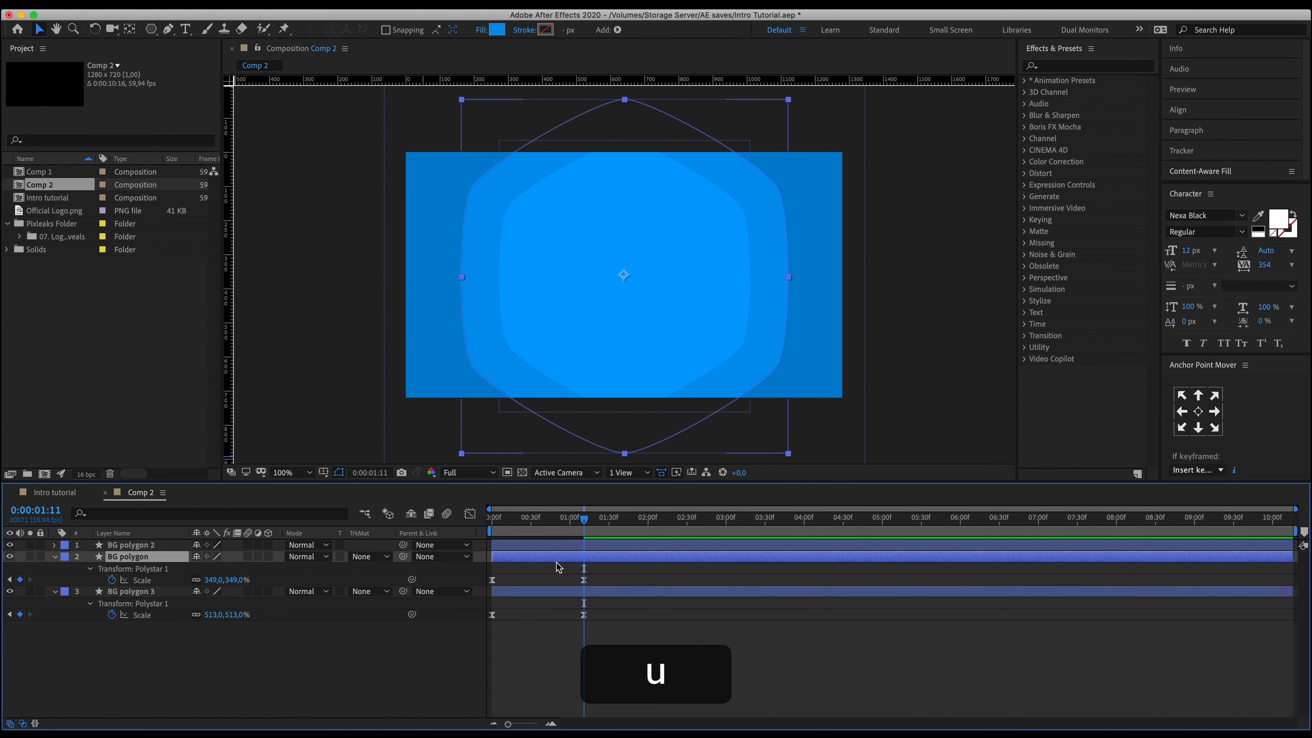
{"action": "left_click", "coordinate": [583, 579]}
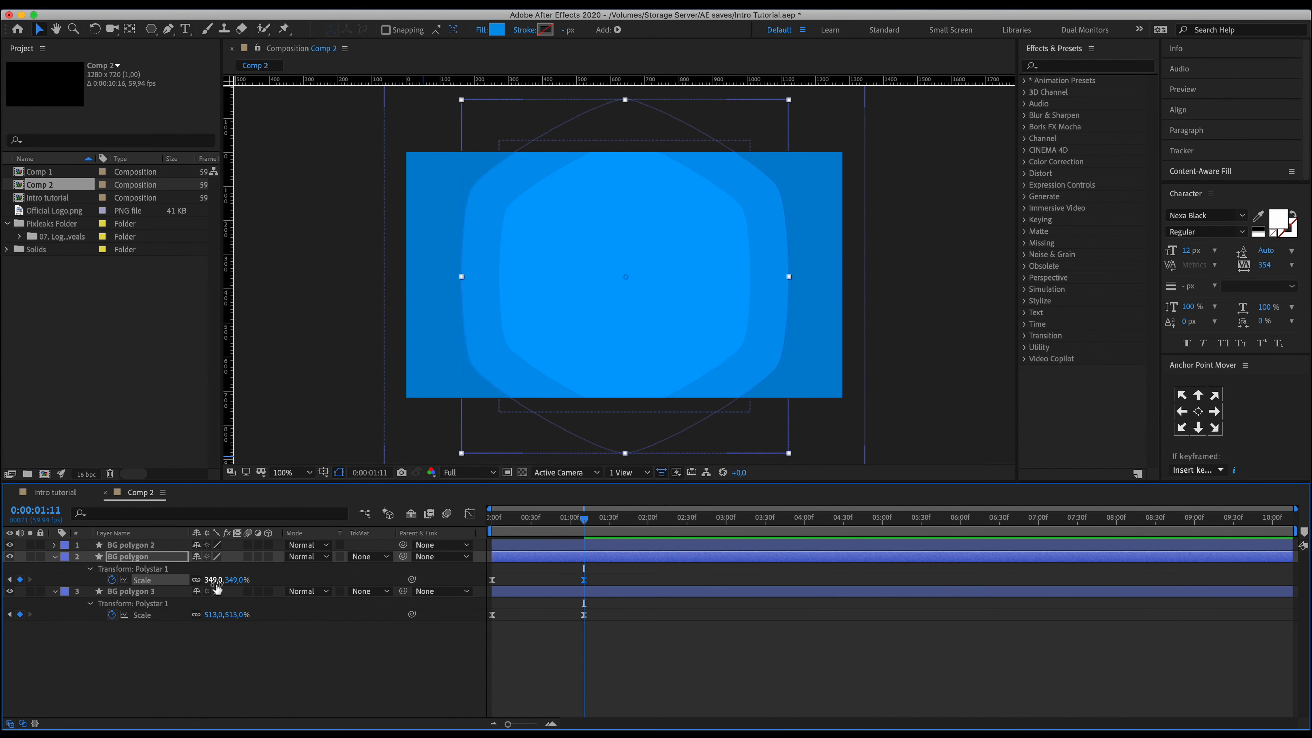
{"action": "left_click_drag", "start_coordinate": [217, 581], "coordinate": [235, 581]}
{"action": "left_click", "coordinate": [302, 664]}
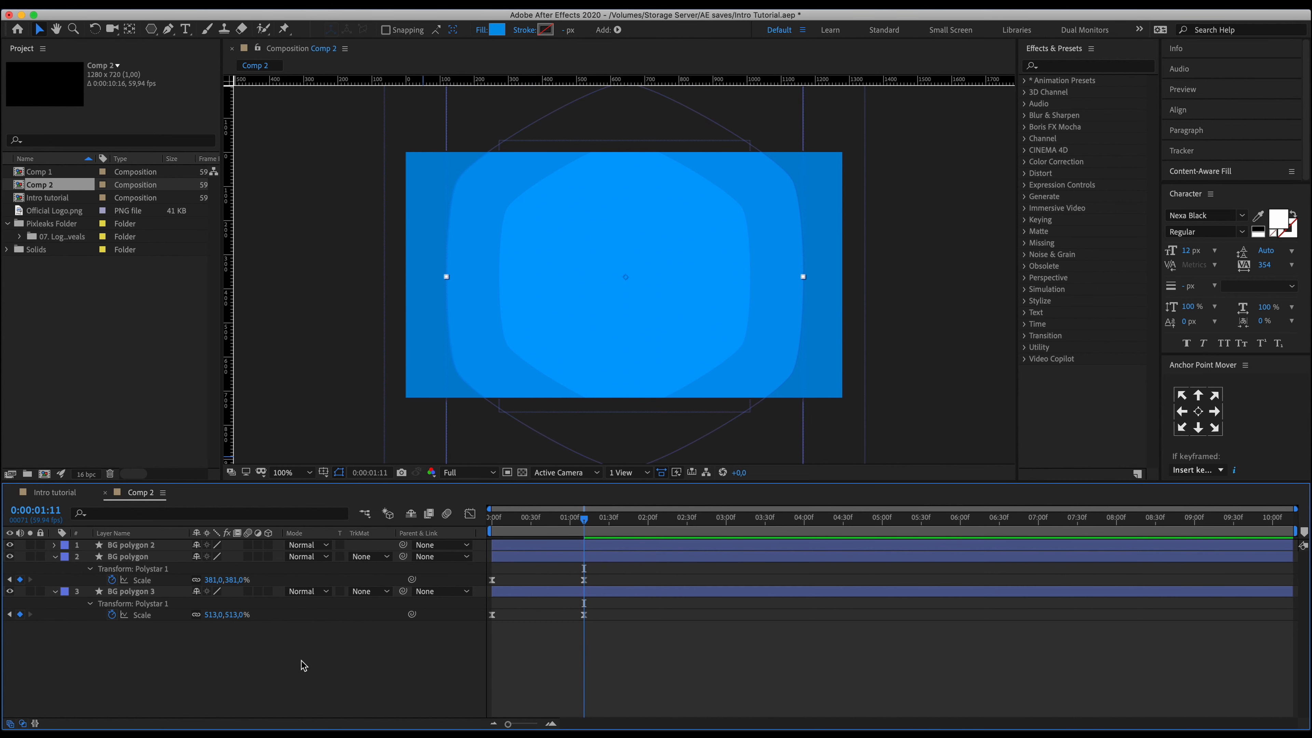
Collapse the properties of BG polygon and BG polygon 3 and return the playhead to 0:00:00:00.
{"action": "left_click", "coordinate": [54, 557]}
{"action": "left_click", "coordinate": [53, 568]}
{"action": "left_click_drag", "start_coordinate": [505, 525], "coordinate": [485, 560]}
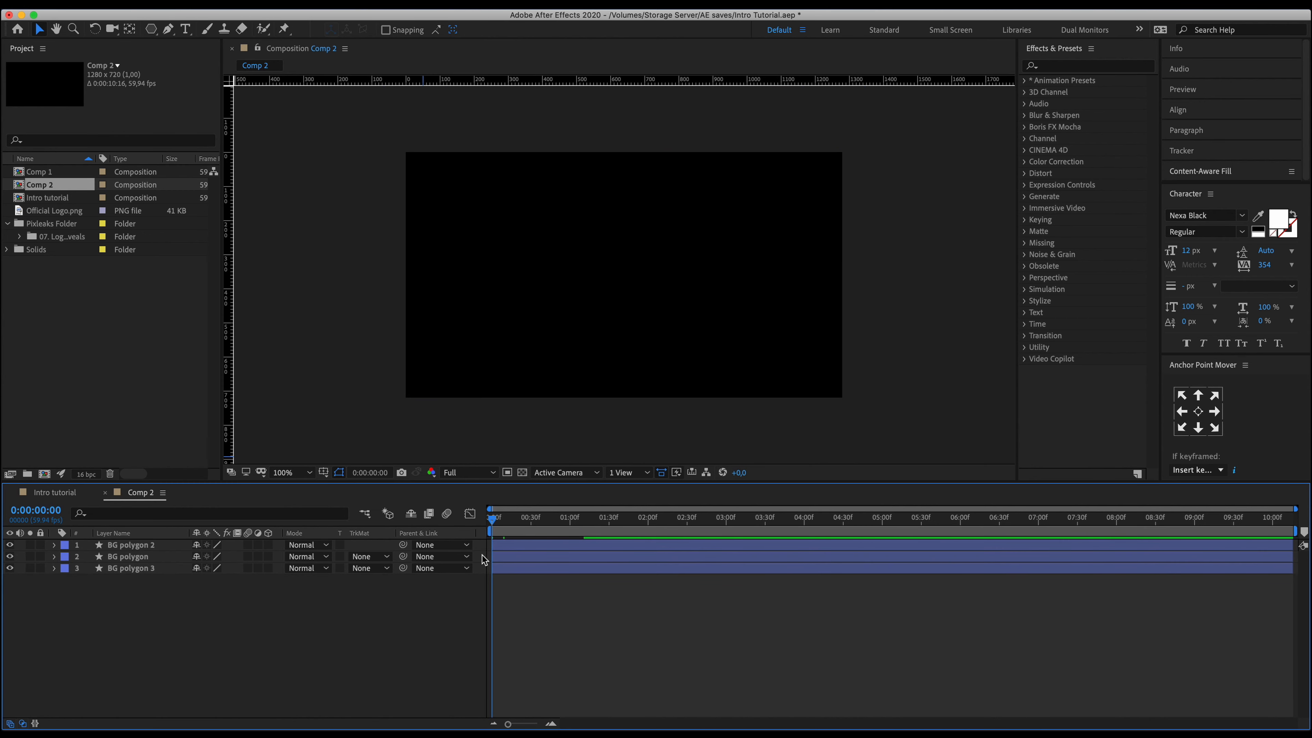
Play back Comp 2 to check how the three background hexagons scale up together.
{"action": "key", "text": "space"}
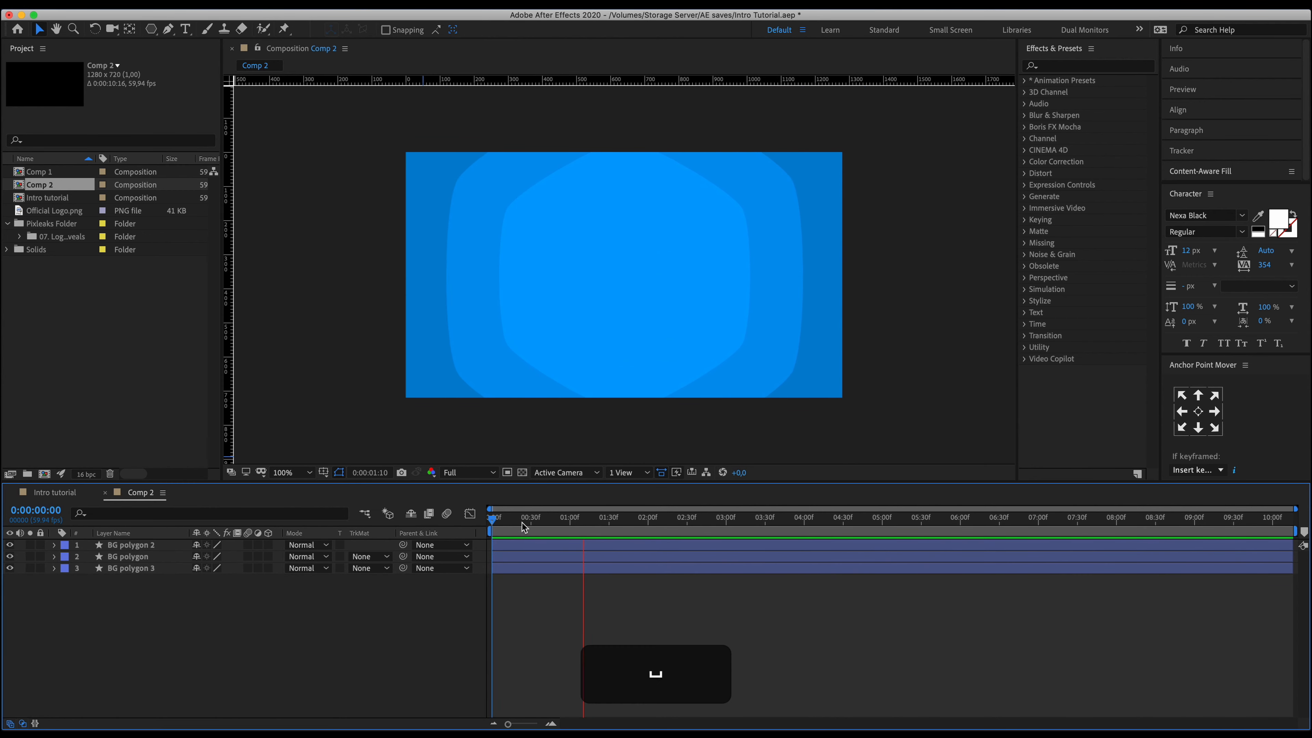
{"action": "key", "text": "space"}
{"action": "key", "text": "space"}
{"action": "key", "text": "space"}
Stagger the layers in time so BG polygon starts slightly after BG polygon 3 and BG polygon 2 starts slightly after BG polygon.
{"action": "left_click_drag", "start_coordinate": [499, 525], "coordinate": [520, 525]}
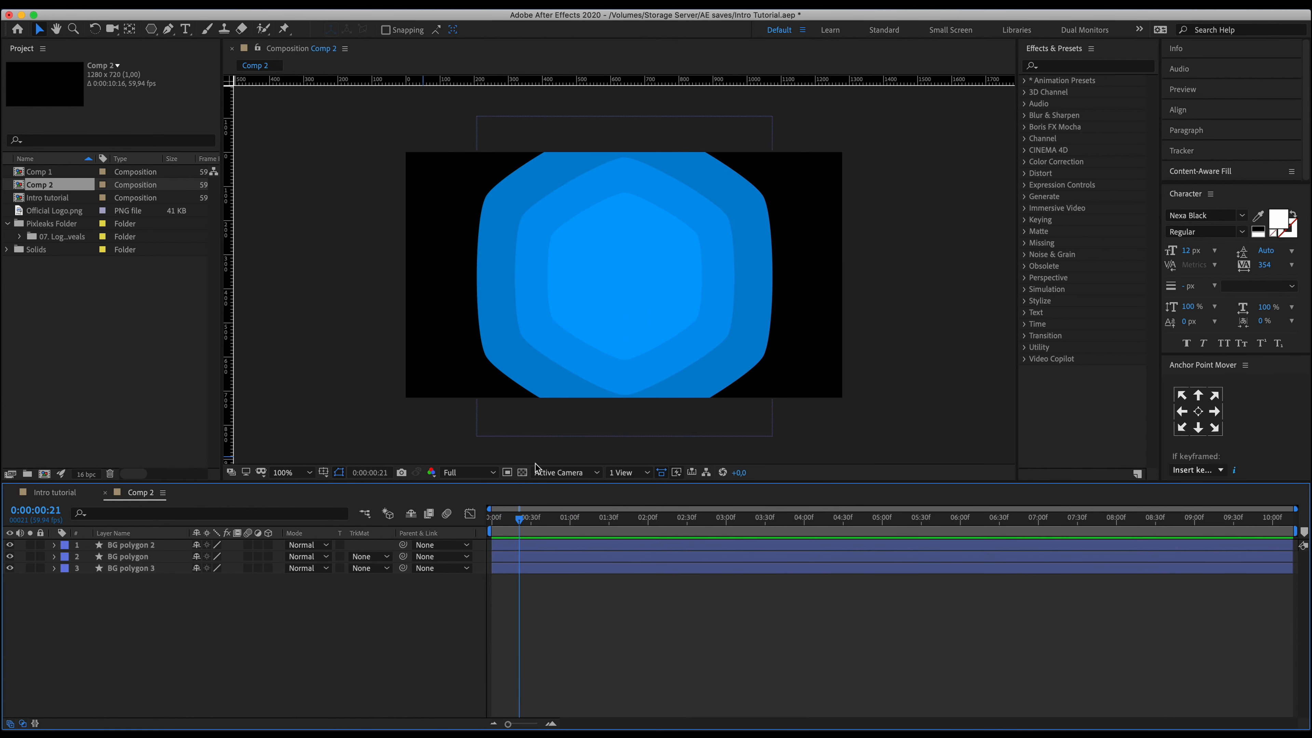
{"action": "left_click_drag", "start_coordinate": [504, 557], "coordinate": [484, 526]}
{"action": "left_click", "coordinate": [512, 551]}
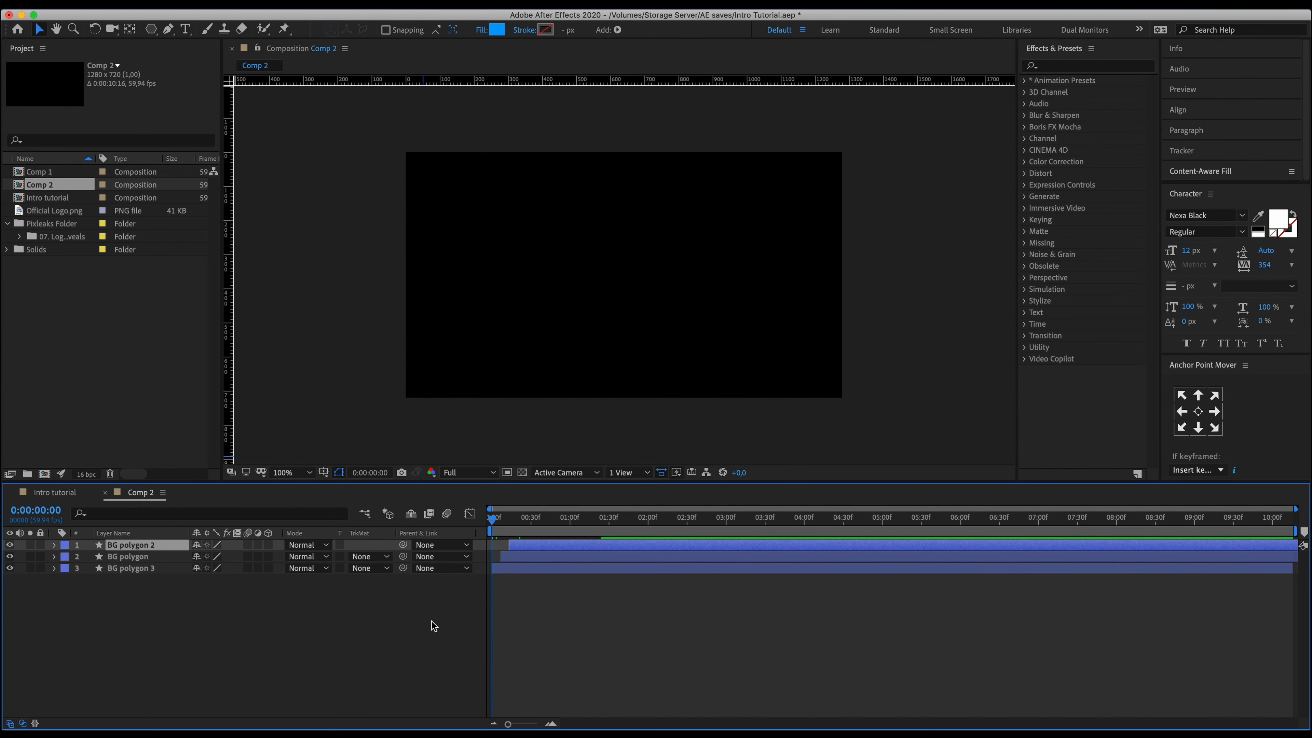
Preview the staggered scale animation of the background hexagons from the start of the composition.
{"action": "key", "text": "space"}
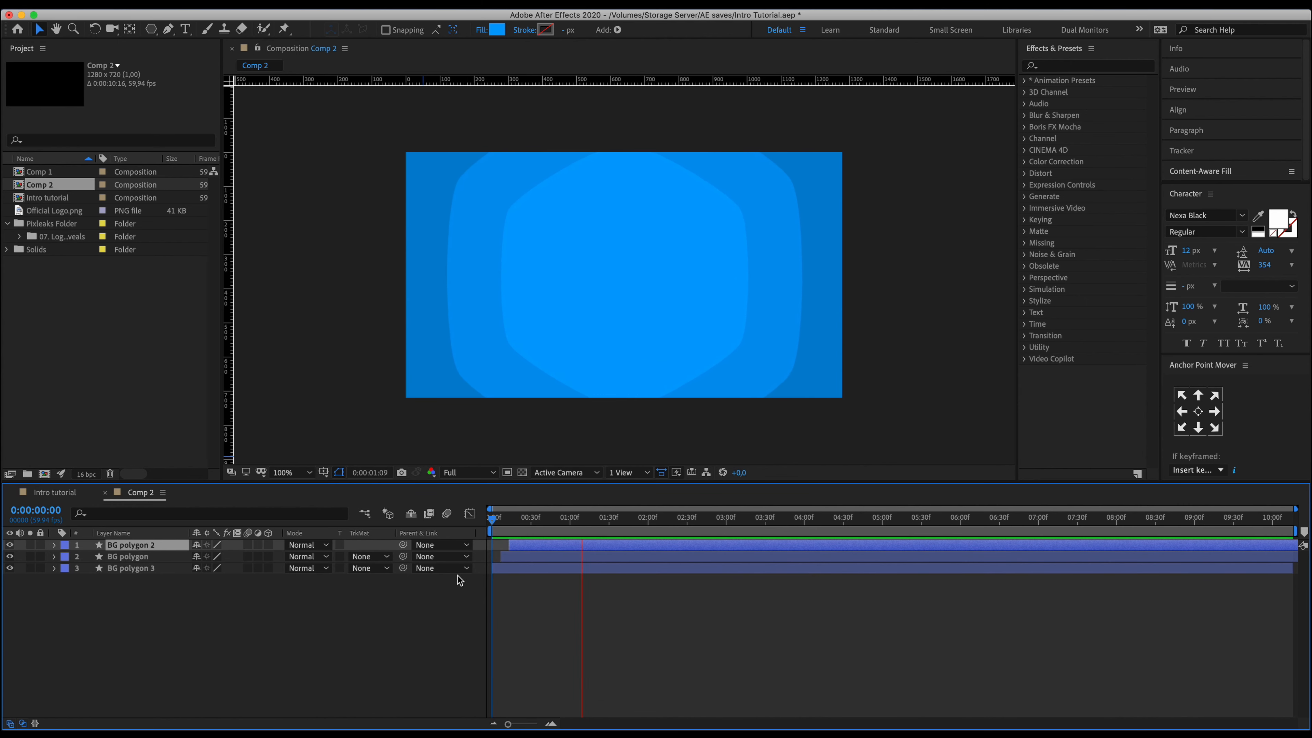
{"action": "key", "text": "space"}
{"action": "key", "text": "space"}
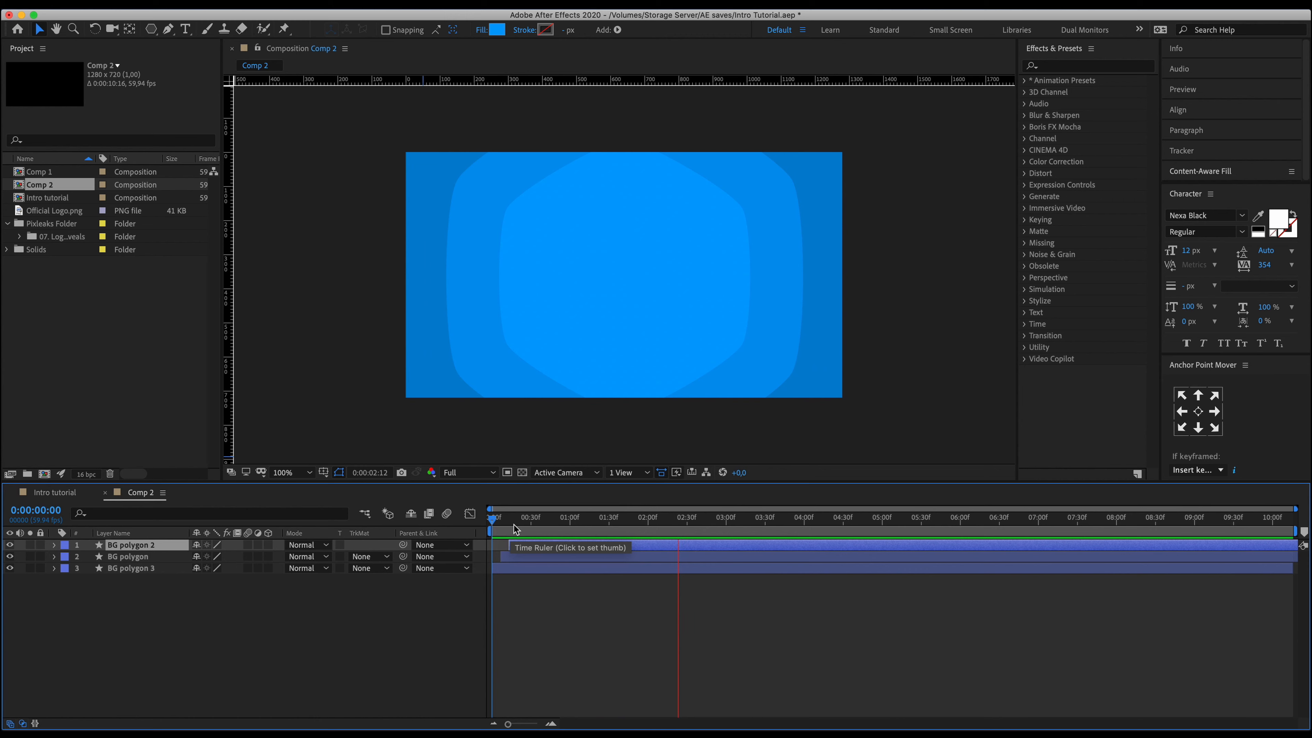
{"action": "key", "text": "space"}
{"action": "key", "text": "space"}
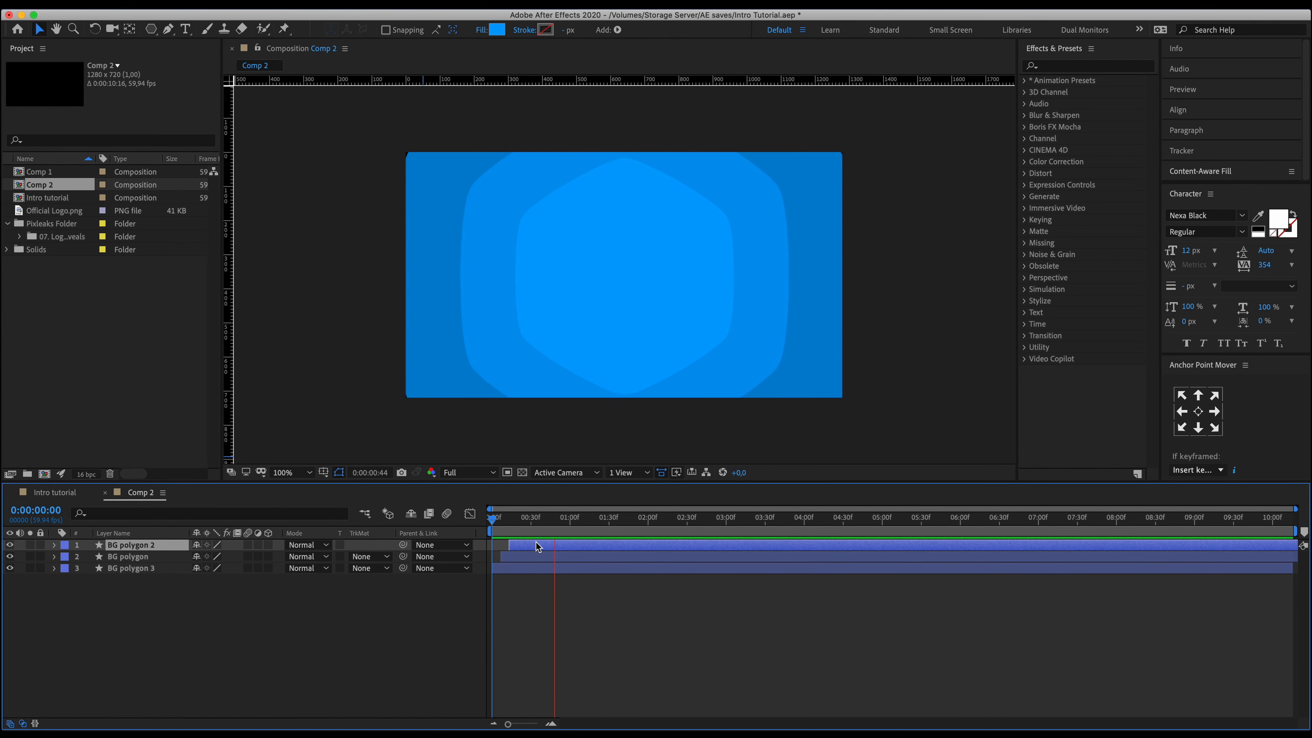
{"action": "key", "text": "space"}
End the work area at 0:00:05:01 and deselect the layers.
{"action": "left_click_drag", "start_coordinate": [825, 518], "coordinate": [884, 525]}
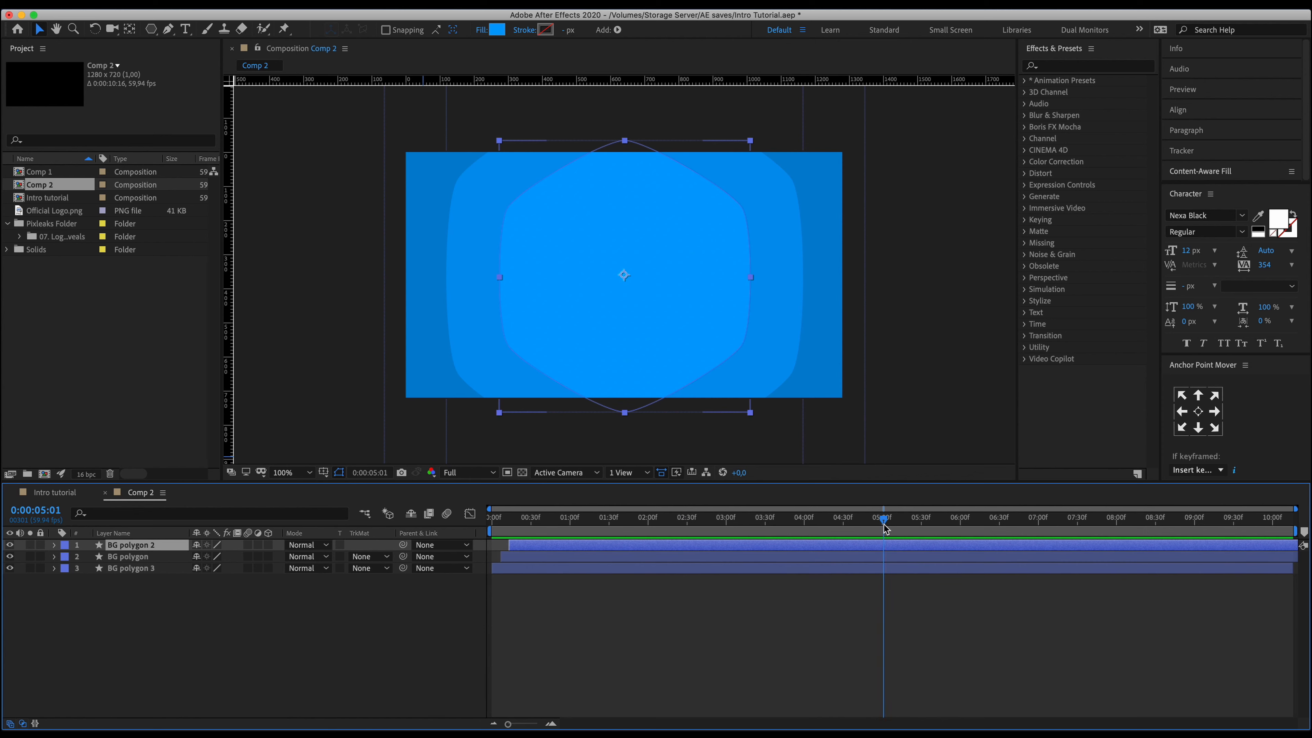
{"action": "key", "text": "n"}
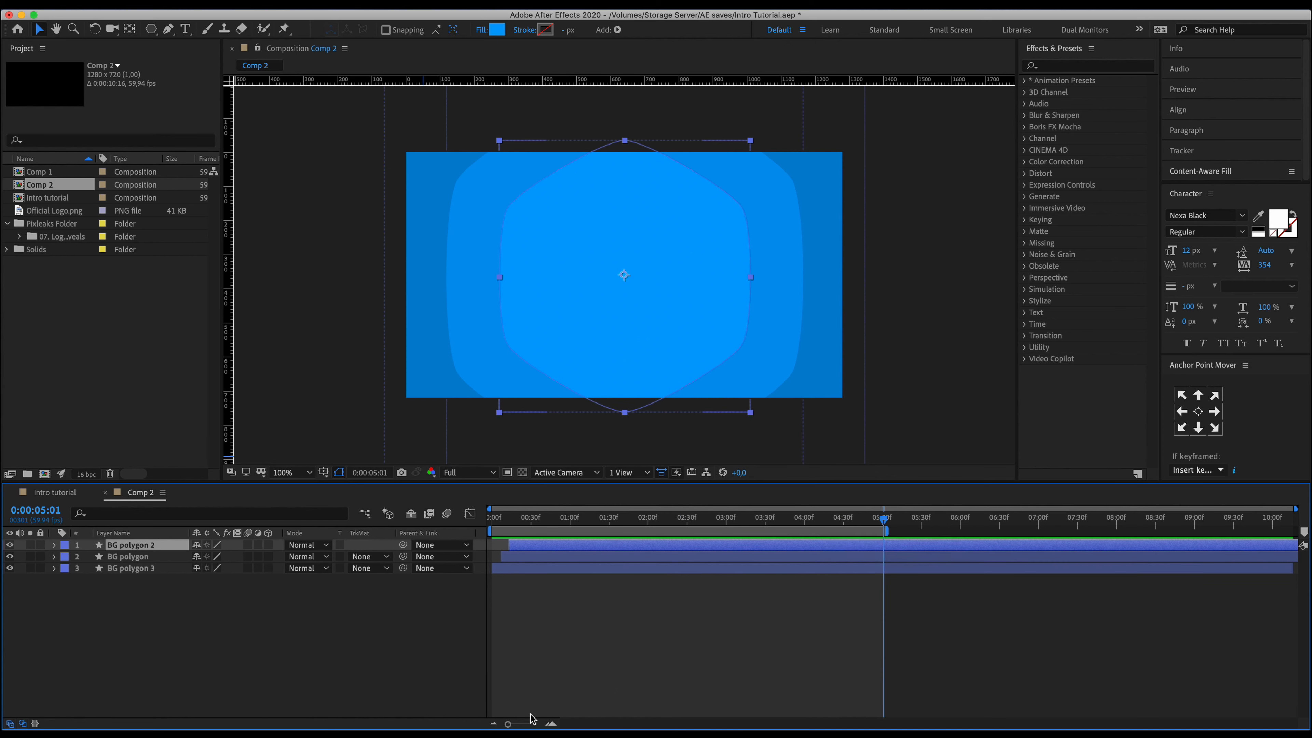
{"action": "left_click", "coordinate": [517, 724]}
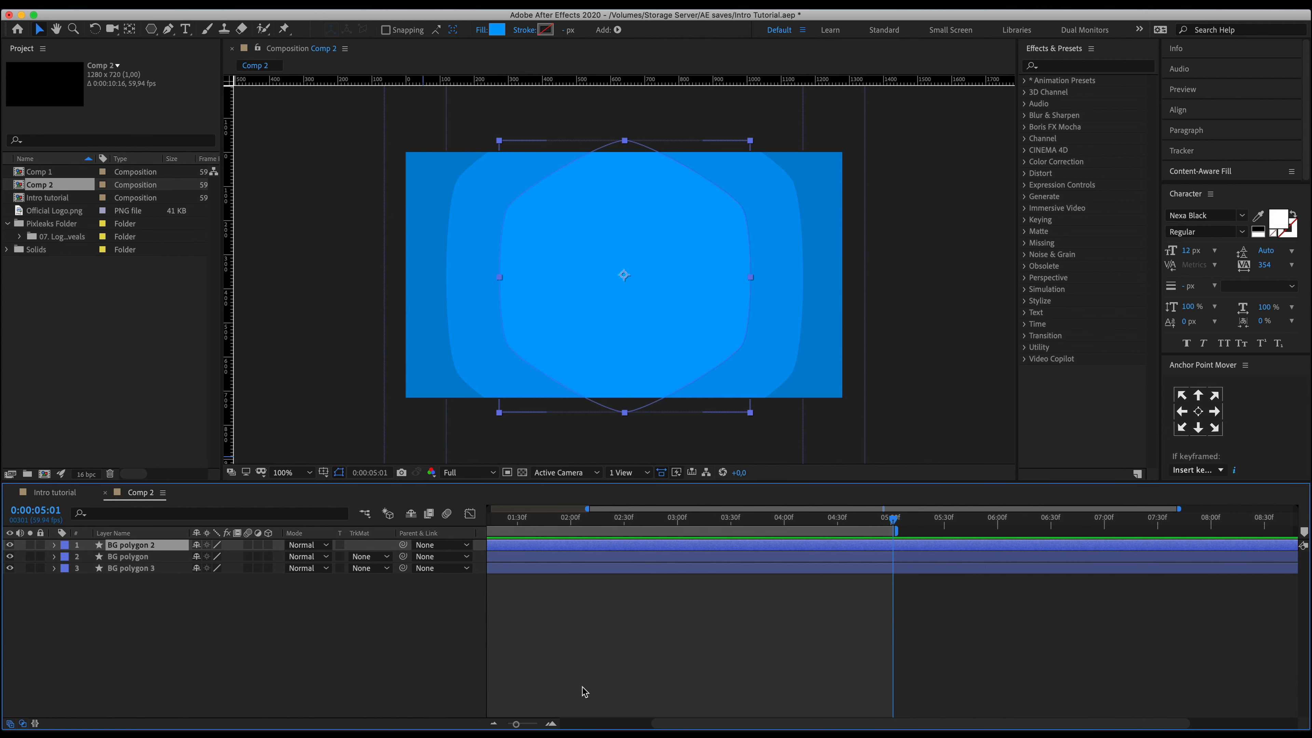
{"action": "left_click", "coordinate": [623, 726]}
{"action": "left_click", "coordinate": [621, 619]}
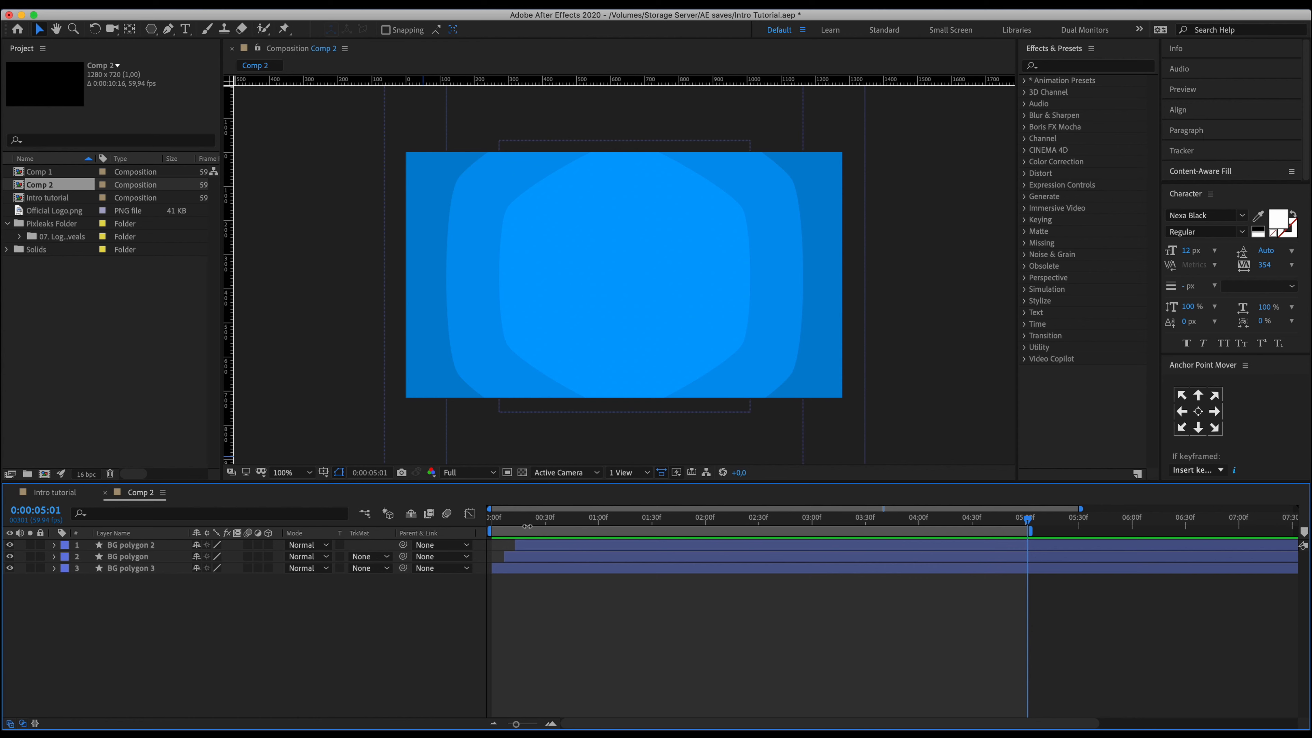
Replay the hexagon background animation within the shortened work area from 0:00:00:00.
{"action": "left_click", "coordinate": [492, 528]}
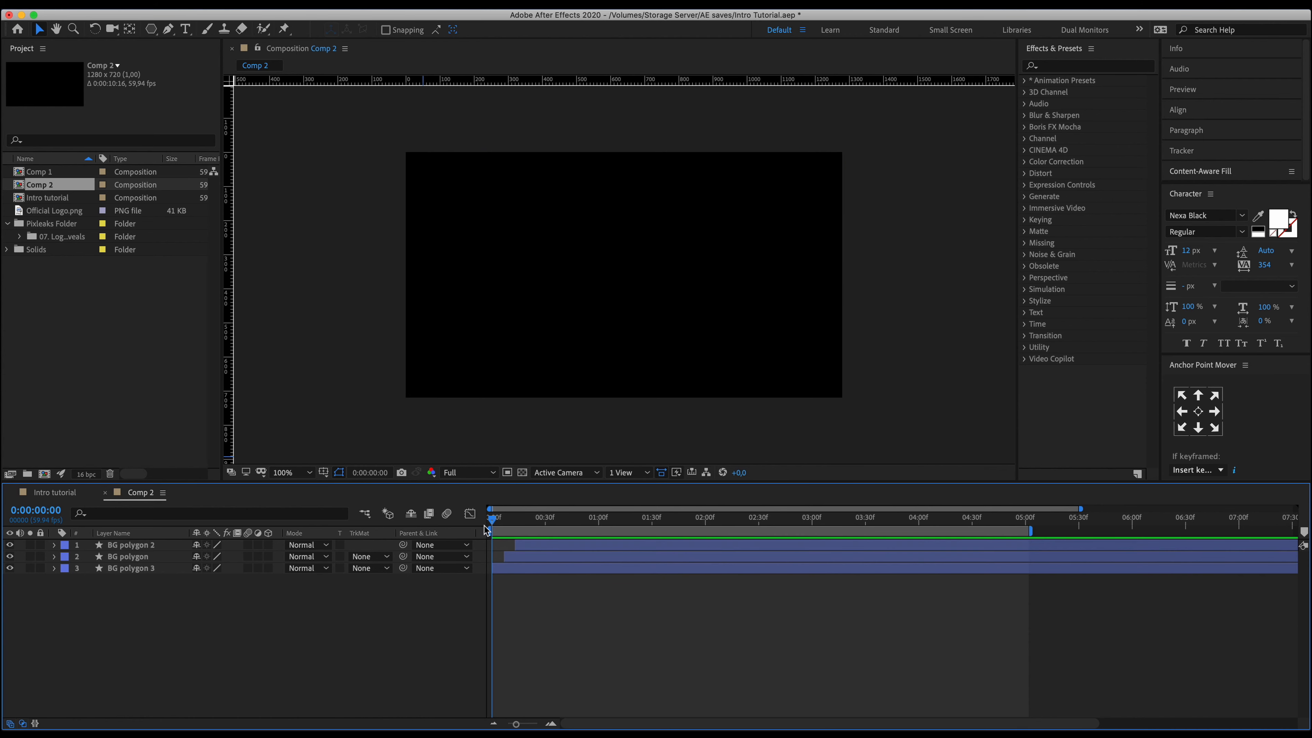
{"action": "key", "text": "space"}
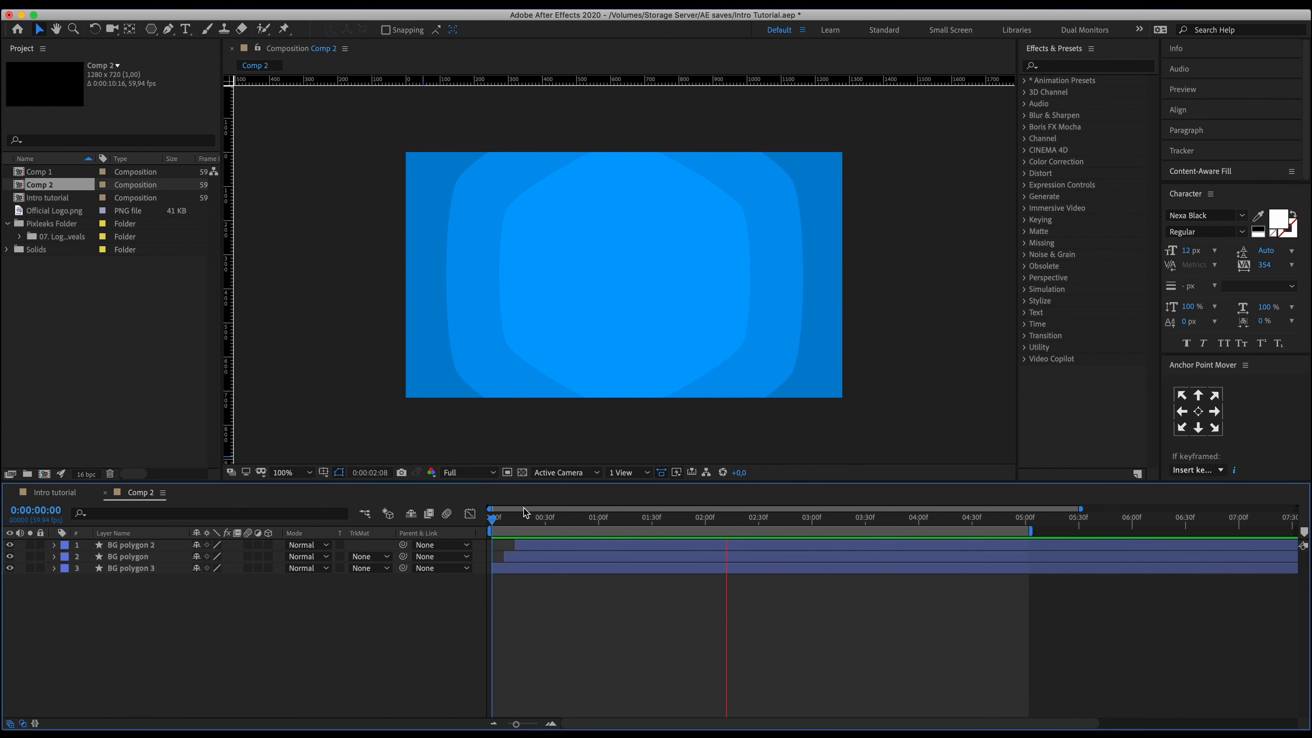
{"action": "key", "text": "space"}
{"action": "key", "text": "space"}
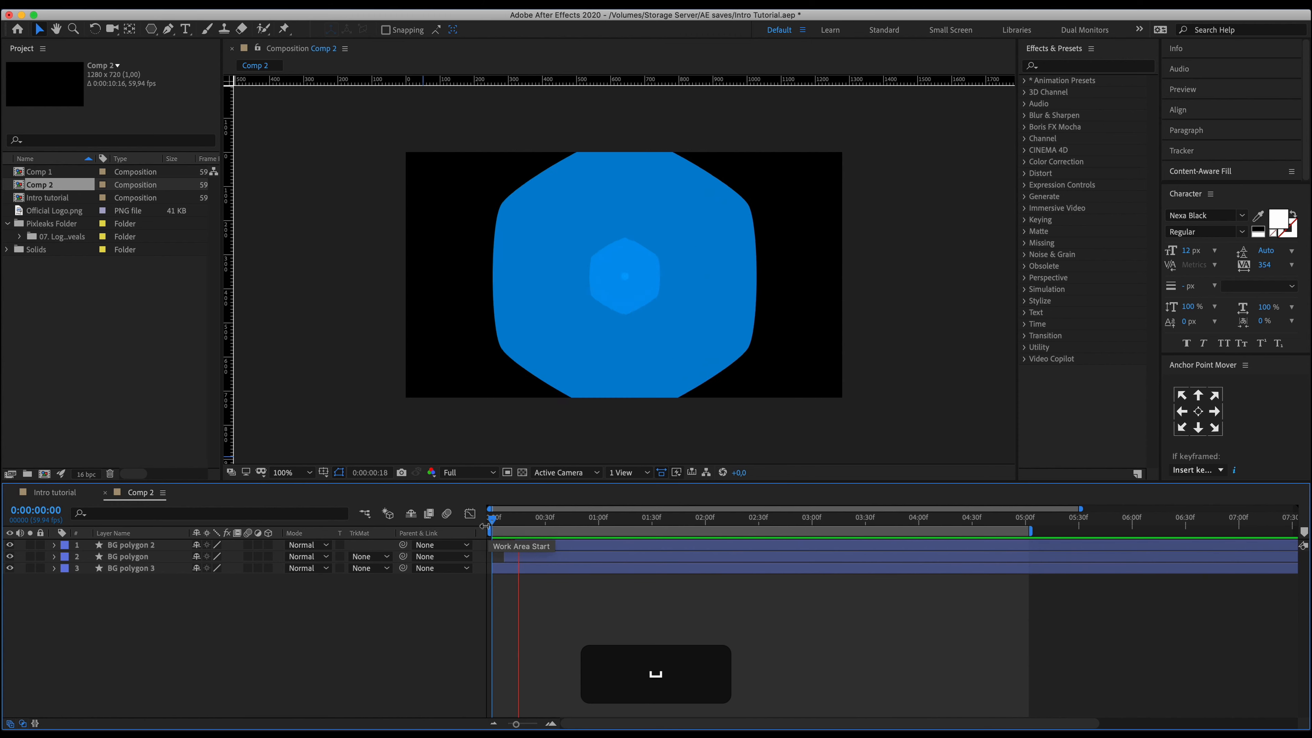
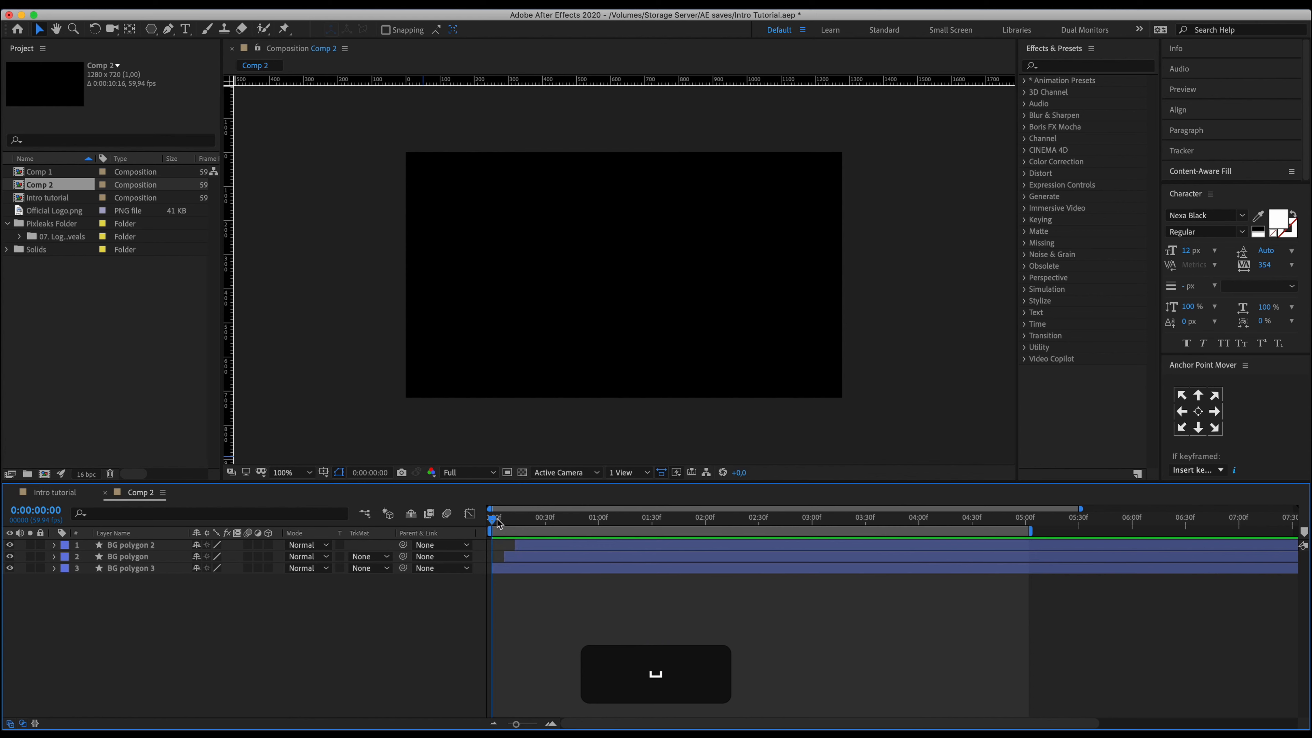
{"action": "key", "text": "space"}
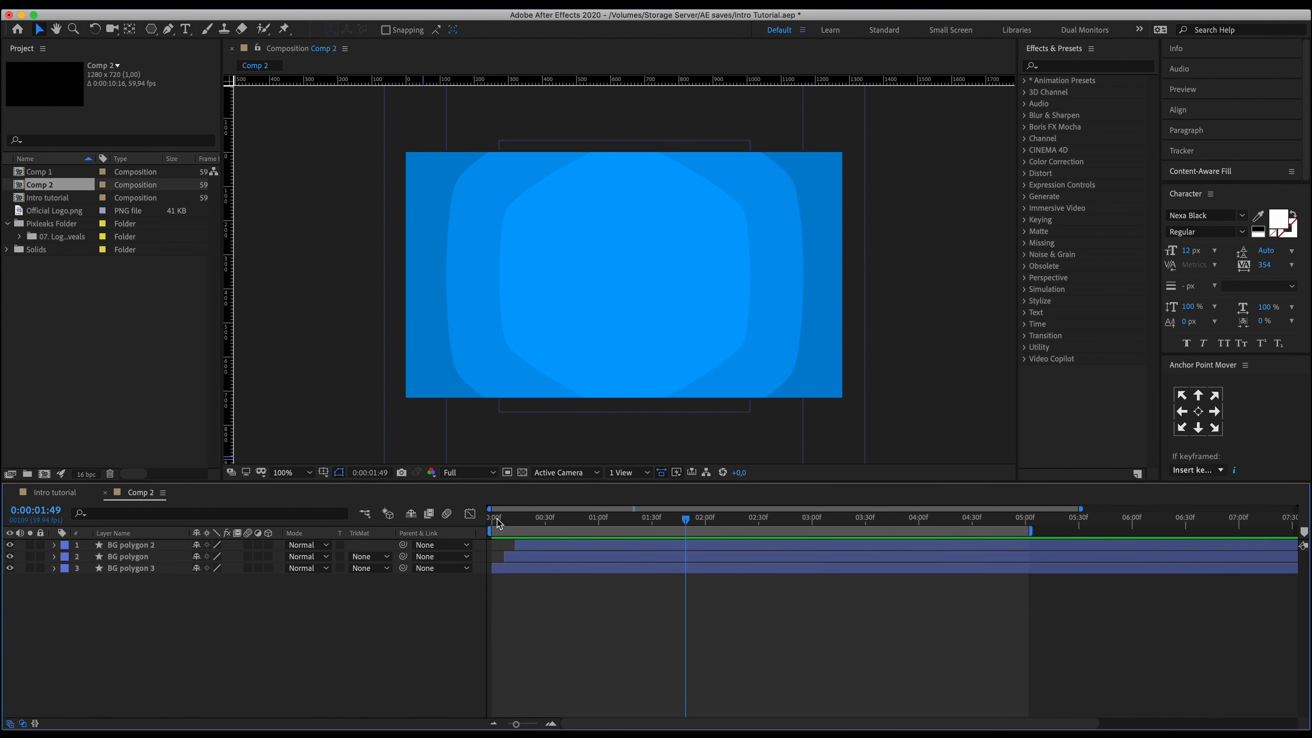
{"action": "left_click", "coordinate": [493, 522]}
{"action": "key", "text": "space"}
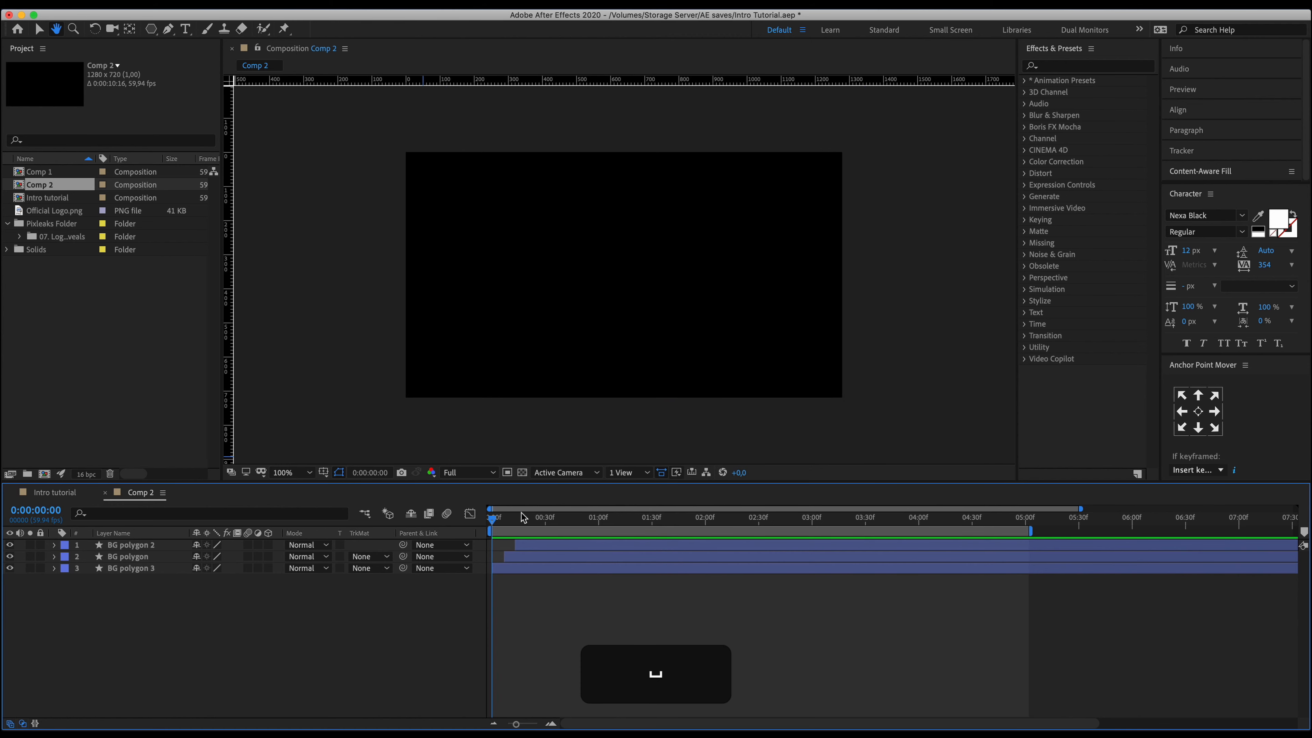
{"action": "key", "text": "space"}
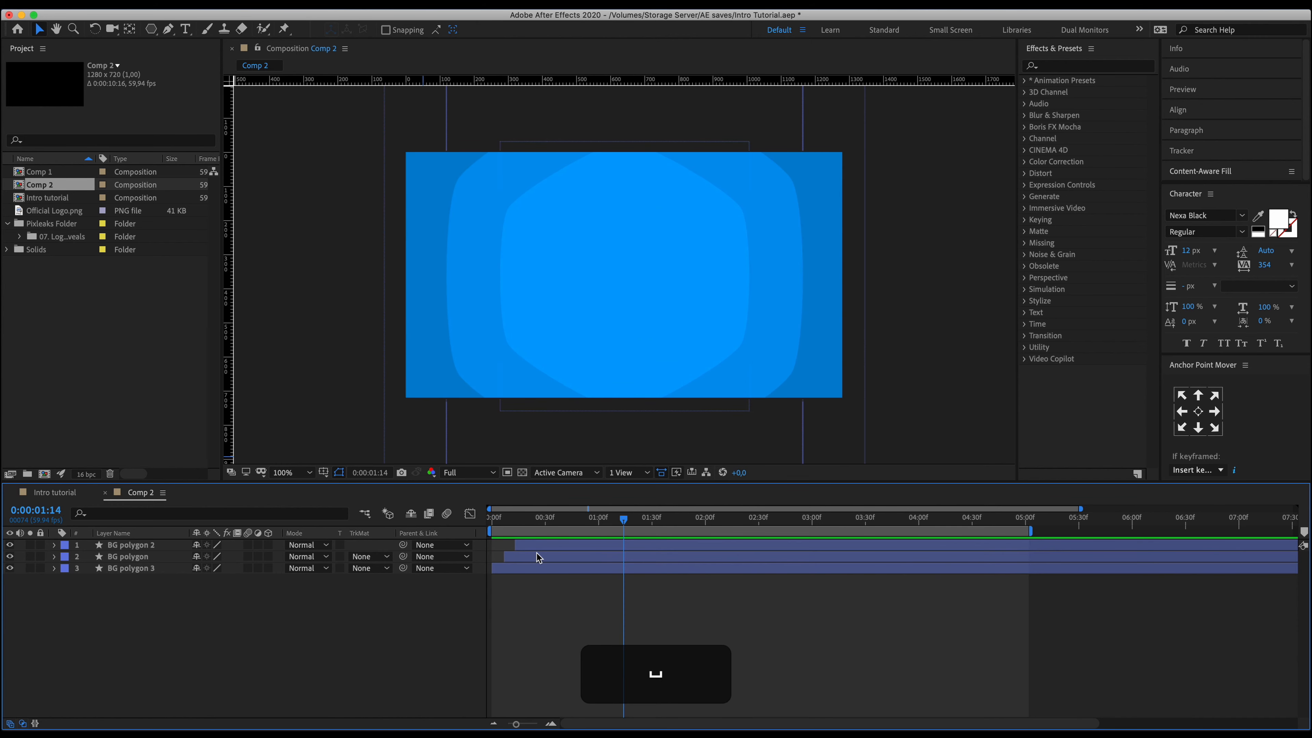
{"action": "left_click_drag", "start_coordinate": [536, 530], "coordinate": [501, 523]}
Open the Intro tutorial composition and play it to review the finished logo reveal.
{"action": "key", "text": "shift+comma"}
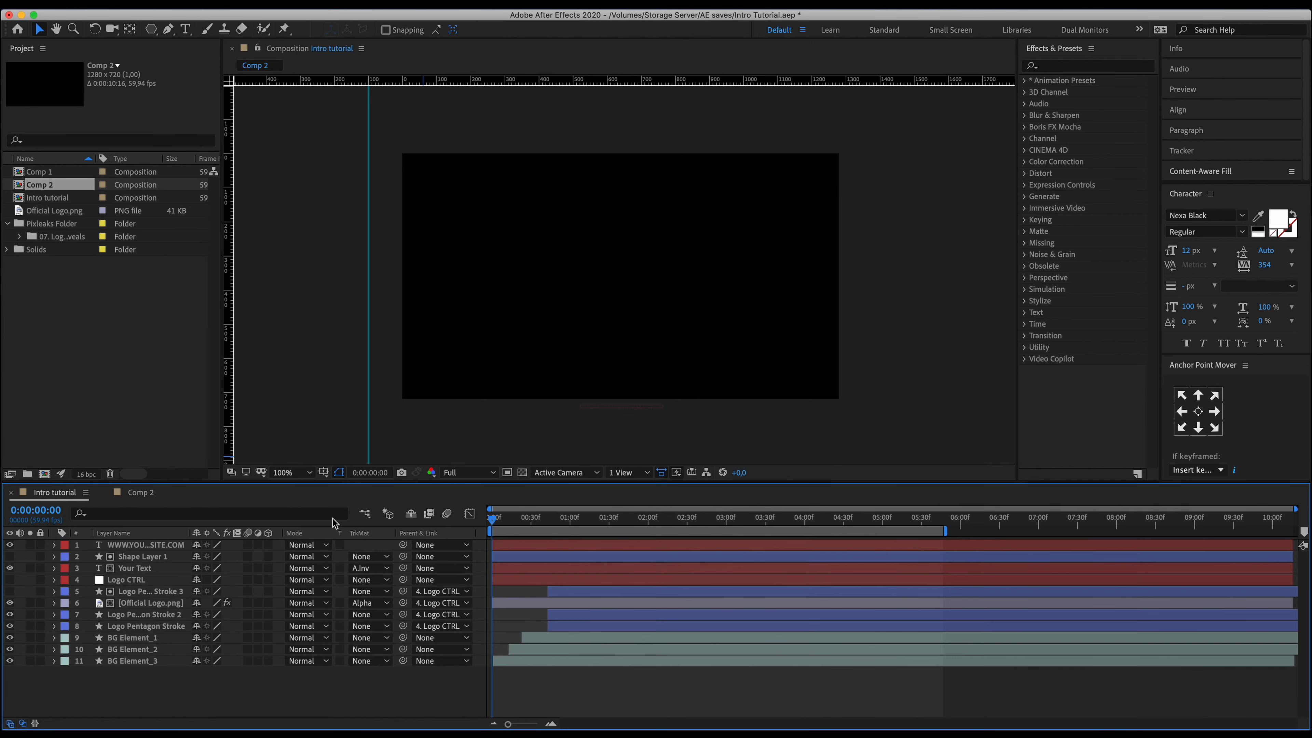
{"action": "key", "text": "space"}
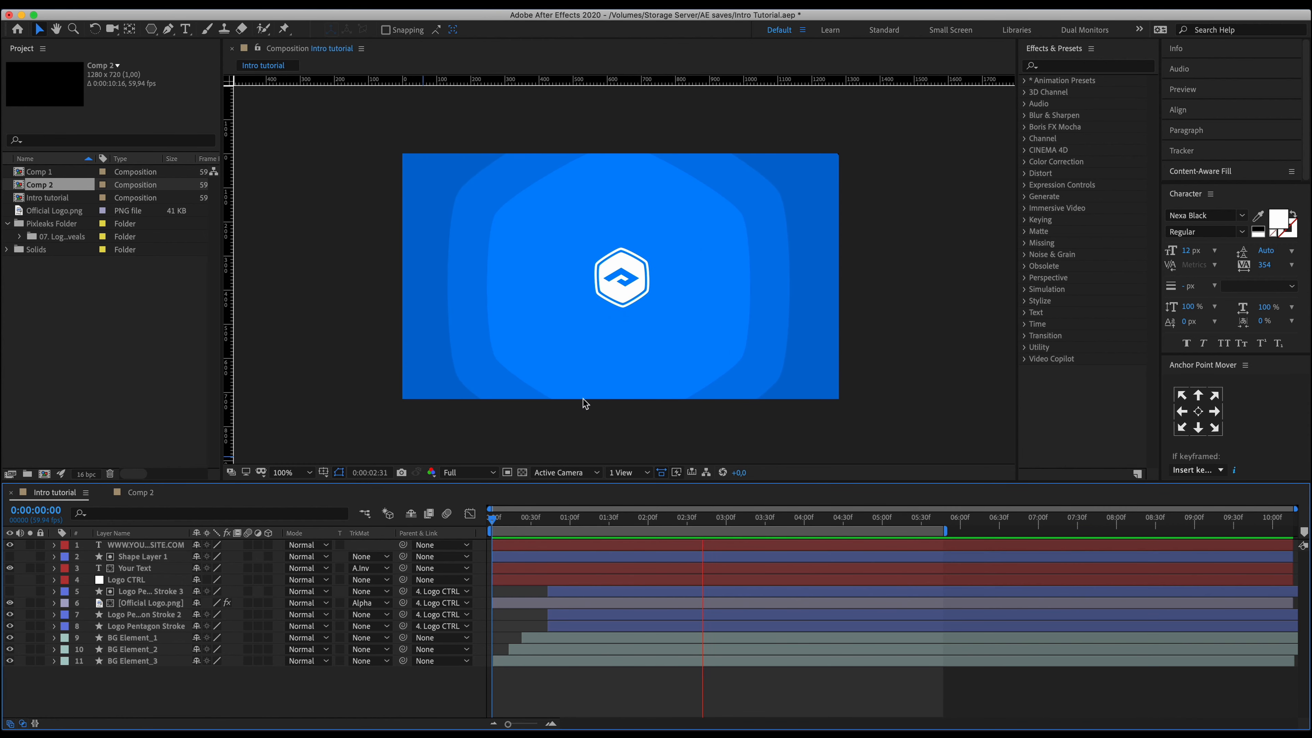
{"action": "key", "text": "space"}
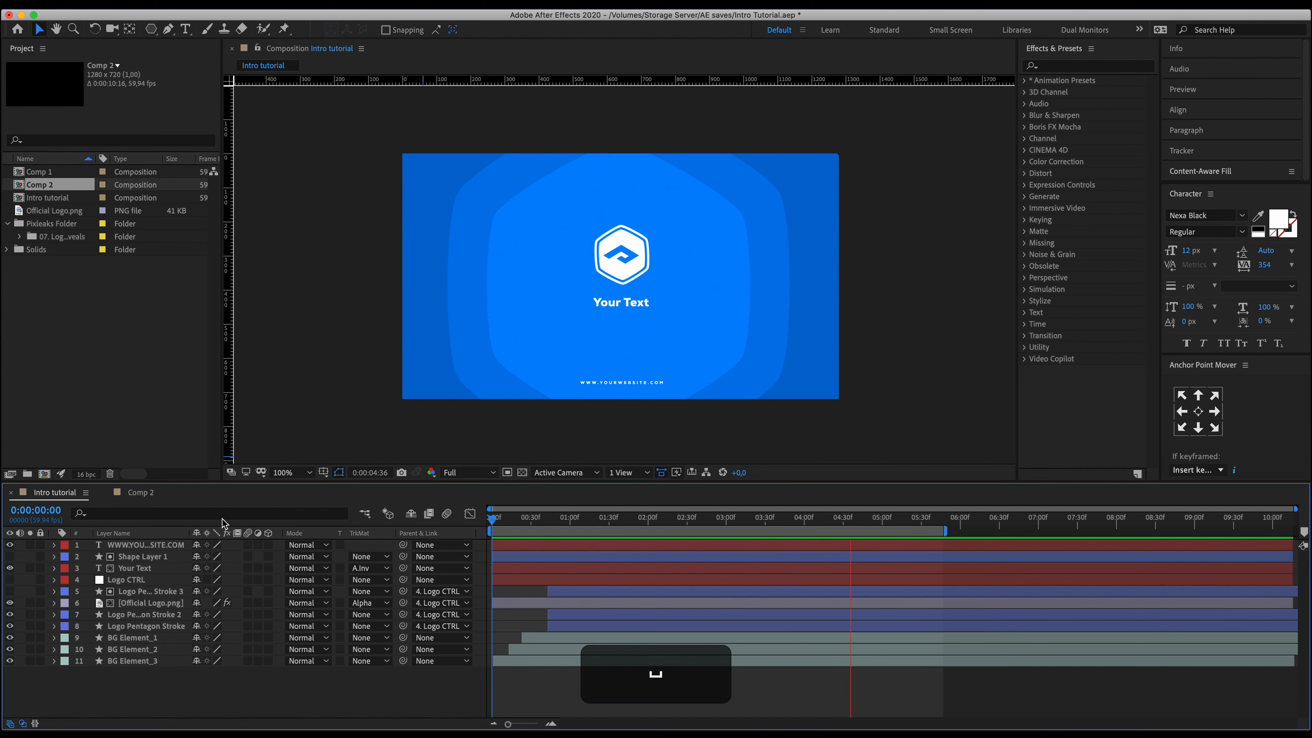
Return to Comp 2 and play its background animation from the beginning to compare the timing.
{"action": "left_click", "coordinate": [141, 493]}
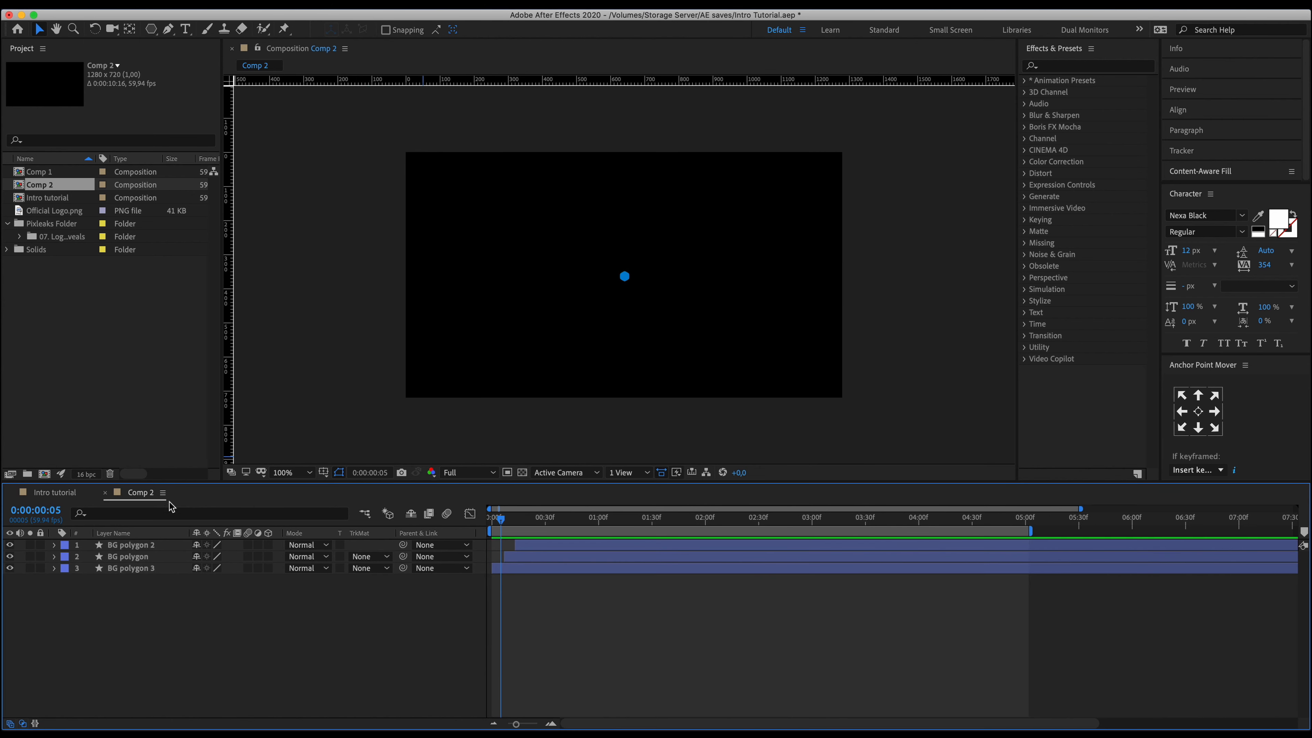
{"action": "left_click_drag", "start_coordinate": [500, 520], "coordinate": [491, 520]}
{"action": "key", "text": "space"}
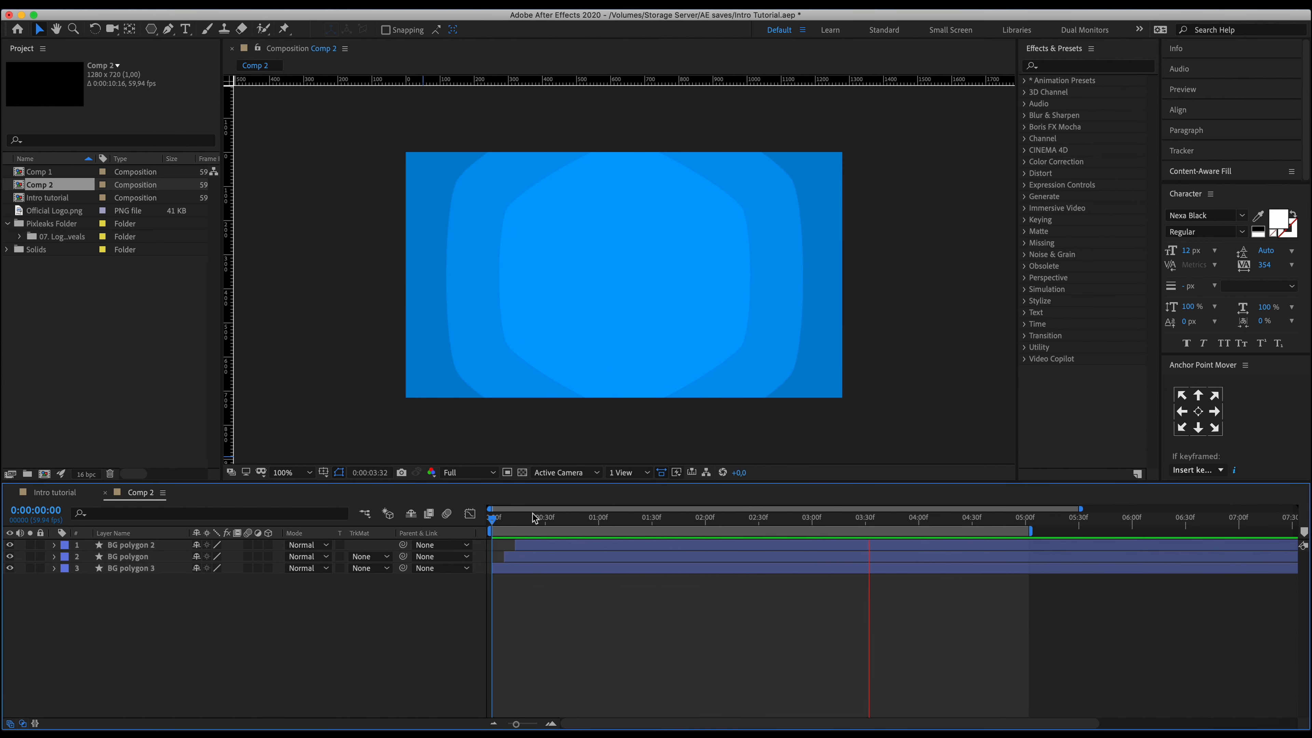
{"action": "key", "text": "space"}
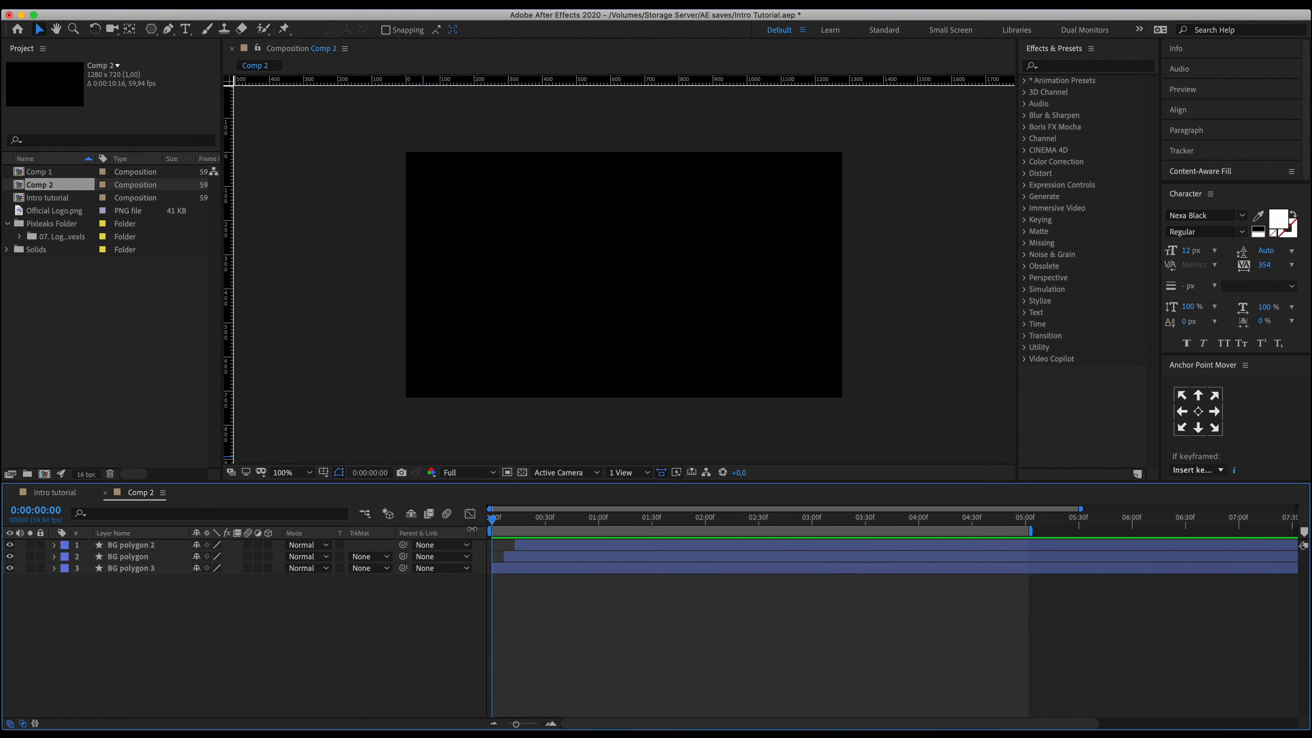
{"action": "key", "text": "space"}
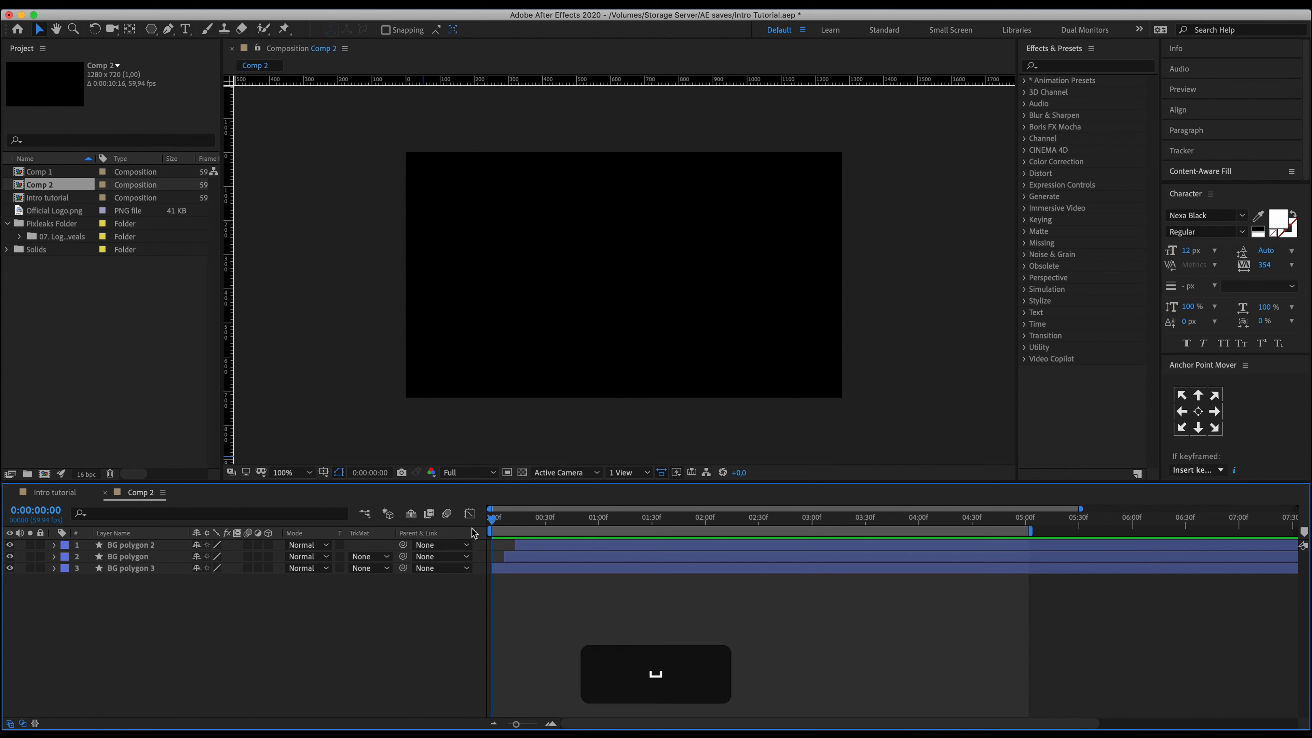
{"action": "key", "text": "space"}
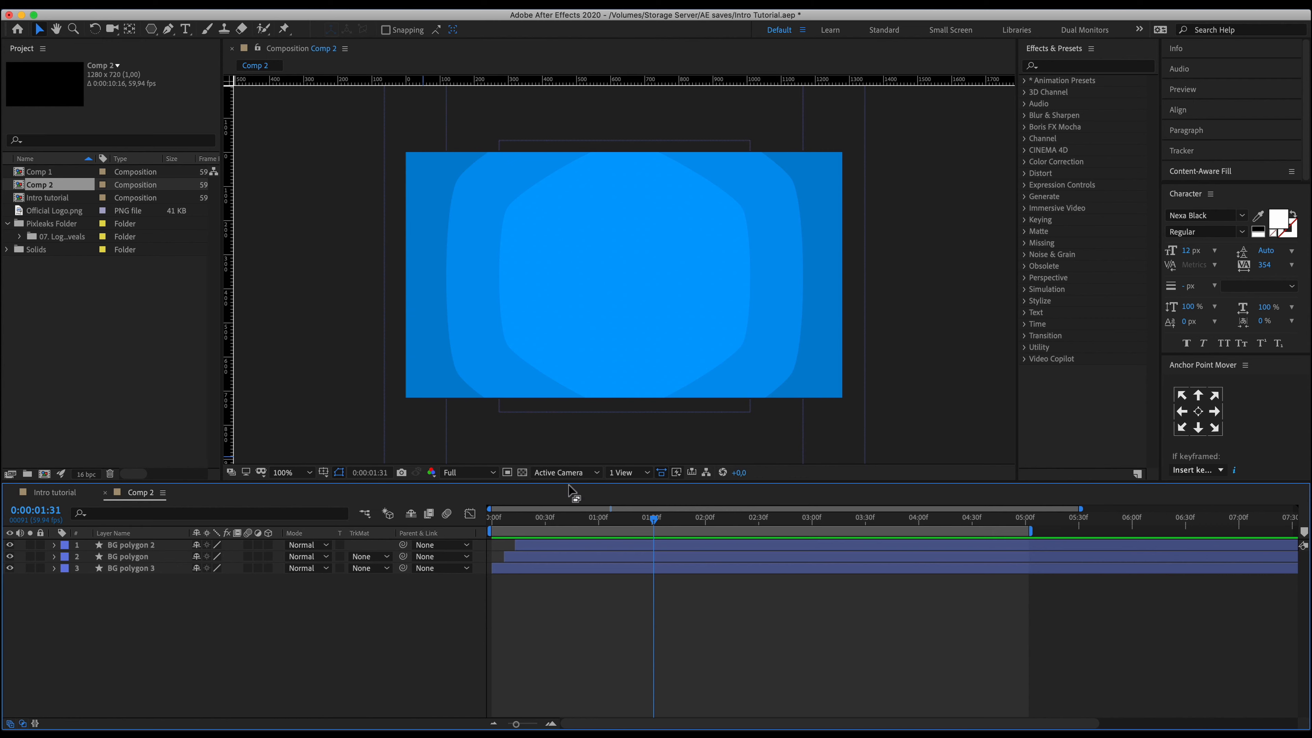
Examine the outlined logo hexagon at 0:00:01:06 in the Intro tutorial composition, and return to Comp 2.
{"action": "left_click", "coordinate": [63, 496]}
{"action": "left_click_drag", "start_coordinate": [496, 517], "coordinate": [579, 504]}
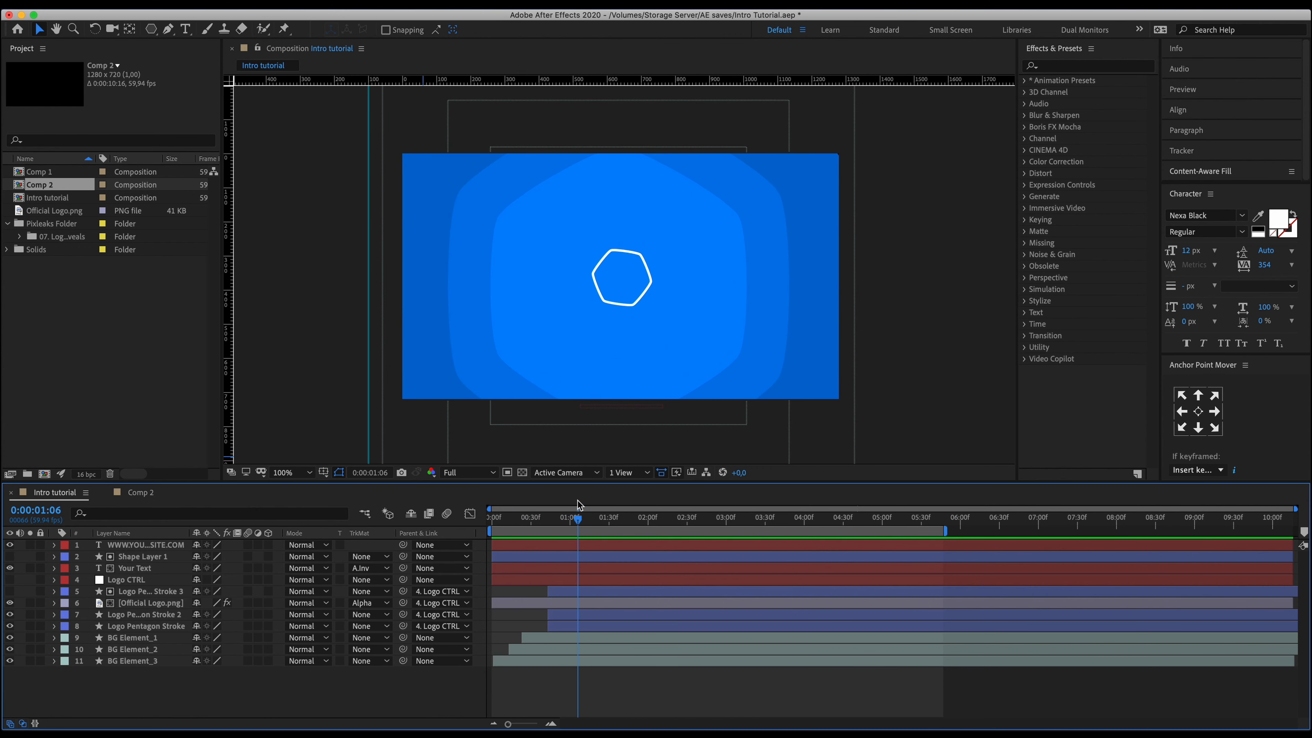
{"action": "left_click", "coordinate": [138, 493]}
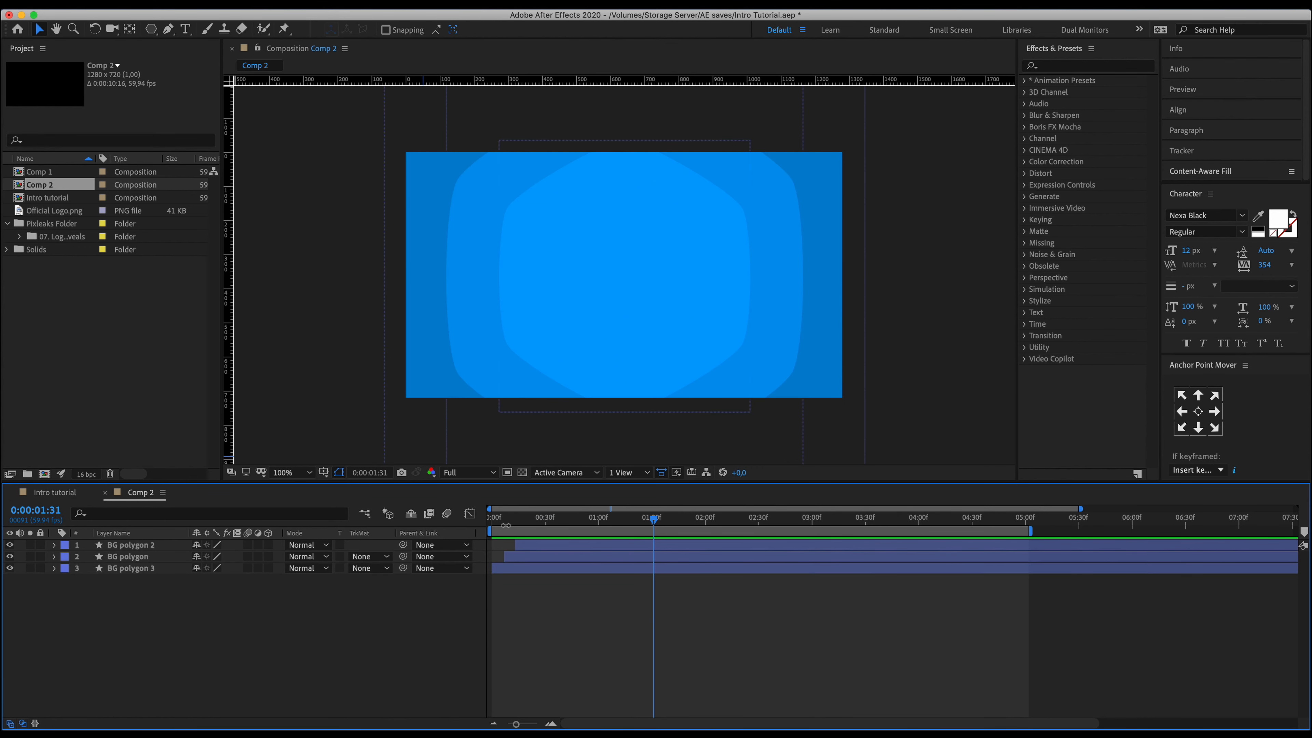
Move the playhead to 0:00:00:46 and set the Polygon tool's fill to None.
{"action": "left_click_drag", "start_coordinate": [506, 523], "coordinate": [574, 524]}
{"action": "left_click", "coordinate": [149, 27]}
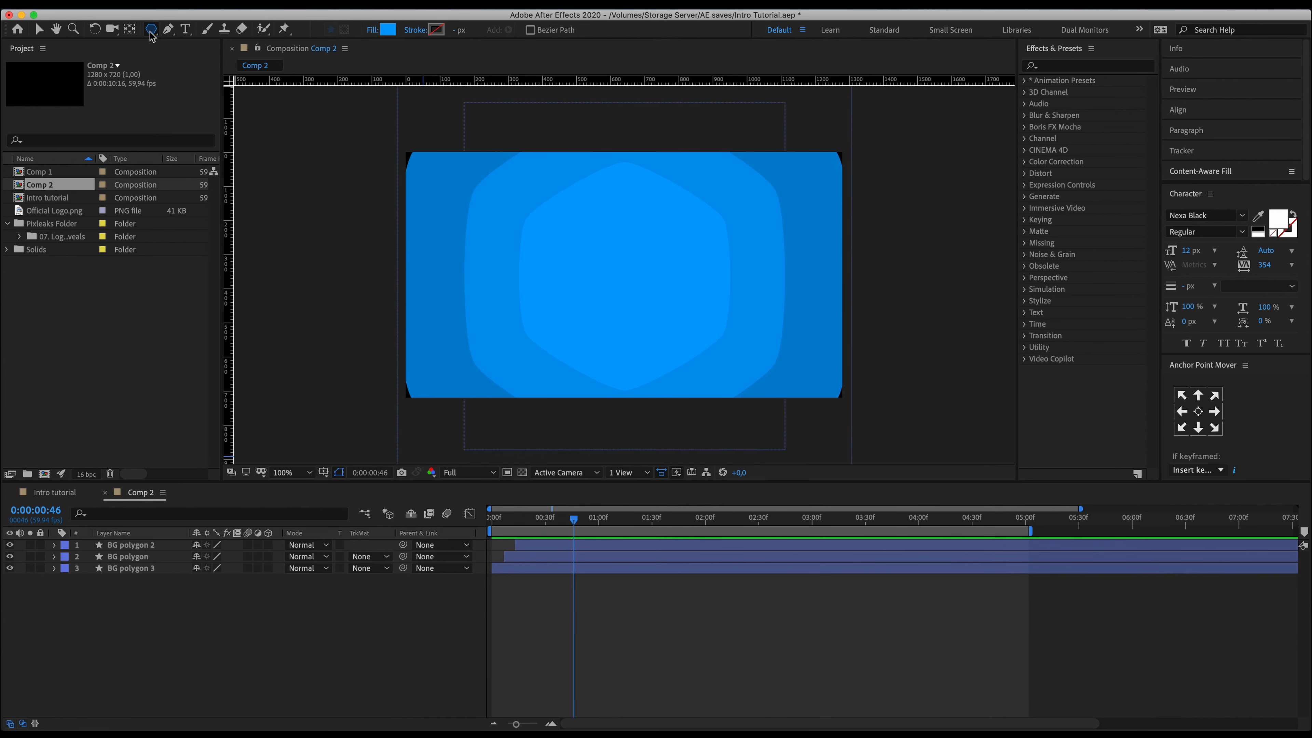
{"action": "left_click", "coordinate": [374, 31]}
{"action": "left_click", "coordinate": [592, 322]}
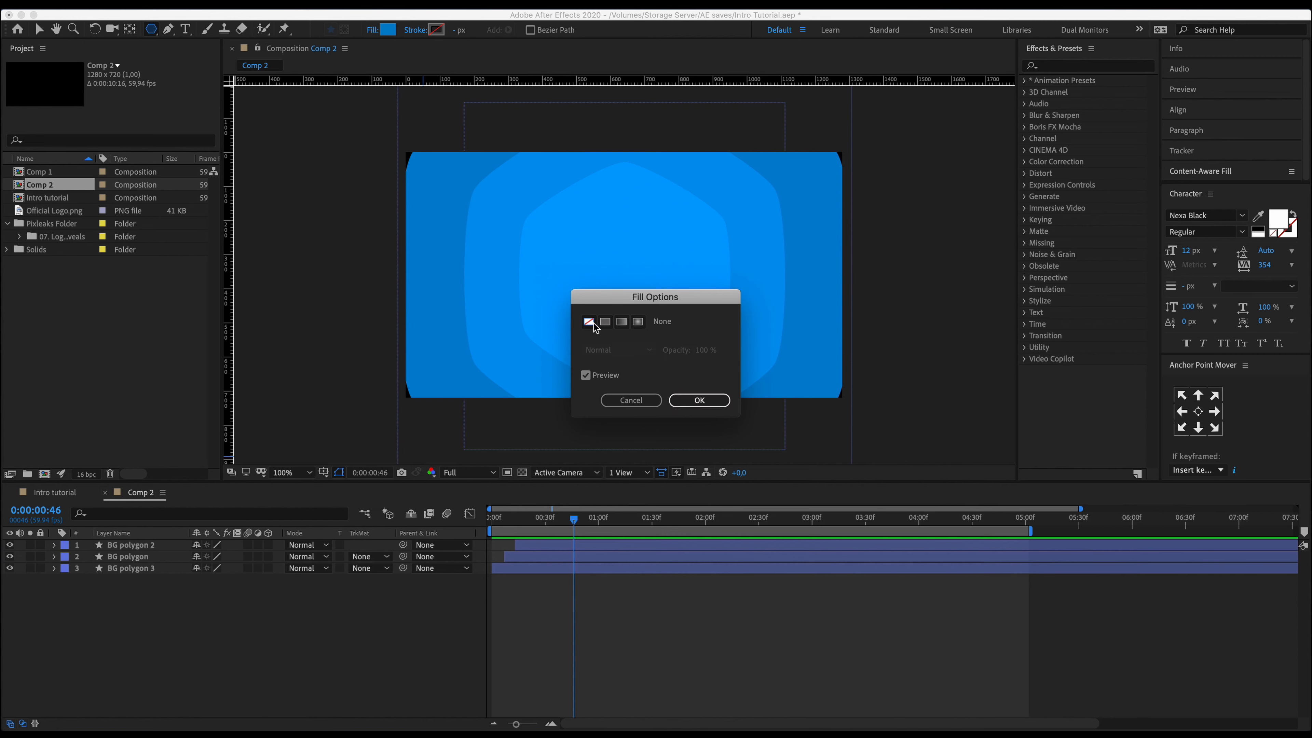
{"action": "left_click", "coordinate": [699, 400]}
Give the Polygon tool a solid white stroke 8.3 px wide.
{"action": "left_click", "coordinate": [418, 33]}
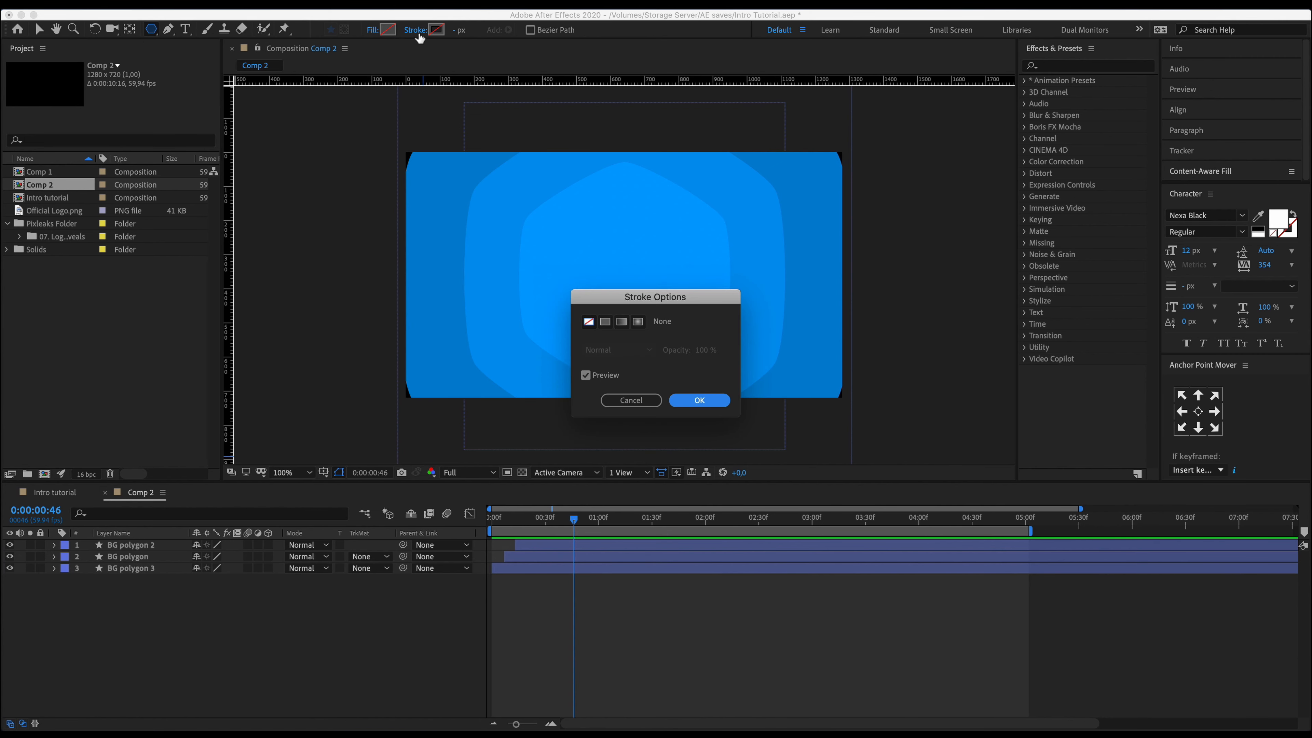
{"action": "left_click", "coordinate": [605, 321]}
{"action": "left_click", "coordinate": [700, 401]}
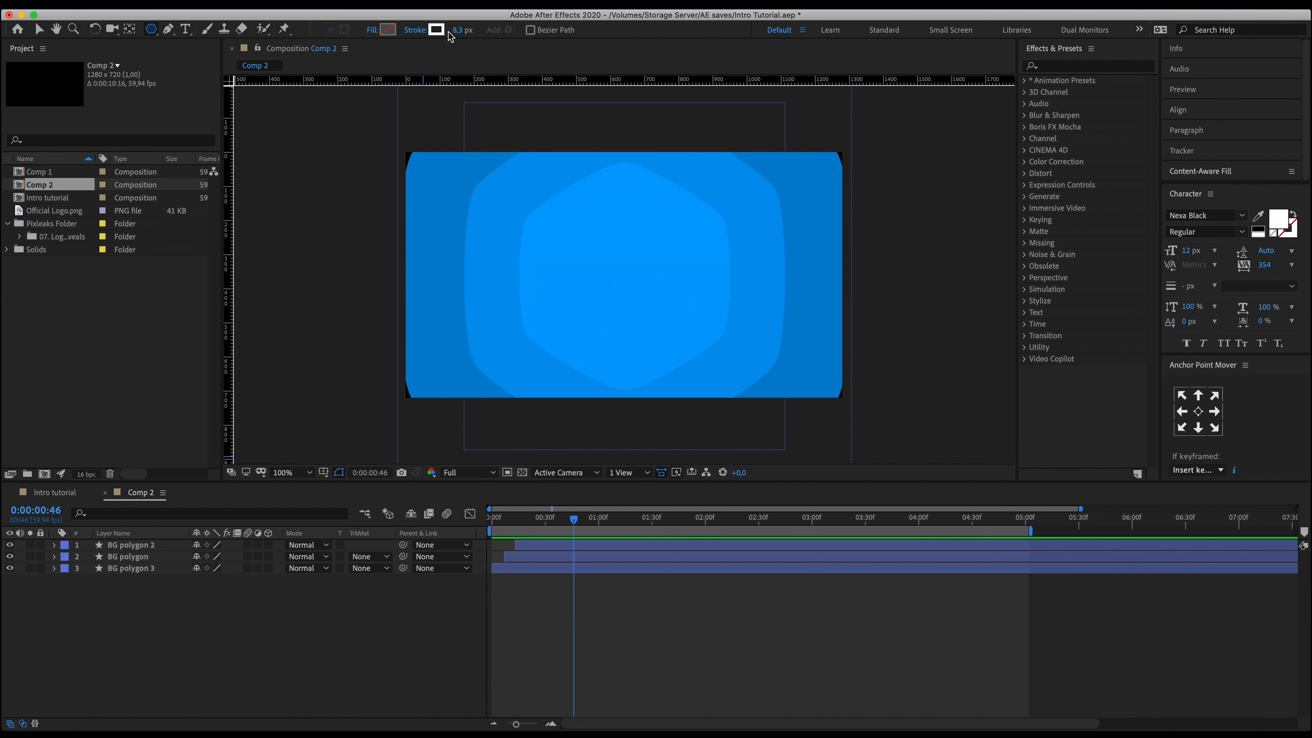
{"action": "left_click", "coordinate": [460, 31]}
{"action": "left_click", "coordinate": [478, 38]}
Draw an outlined polygon with an outer radius of about 110 near the frame's center and set its Points to 6.
{"action": "left_click_drag", "start_coordinate": [613, 263], "coordinate": [637, 293]}
{"action": "key", "text": "shift"}
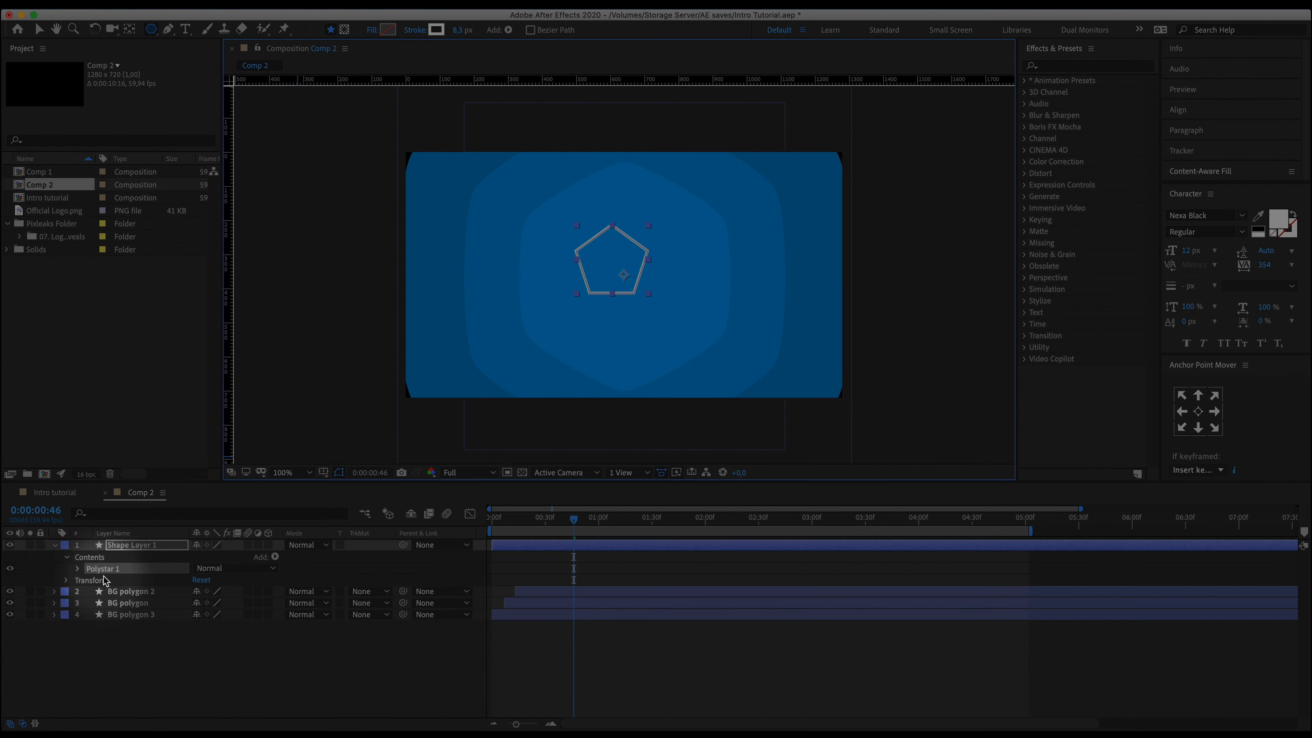
{"action": "left_click", "coordinate": [77, 569]}
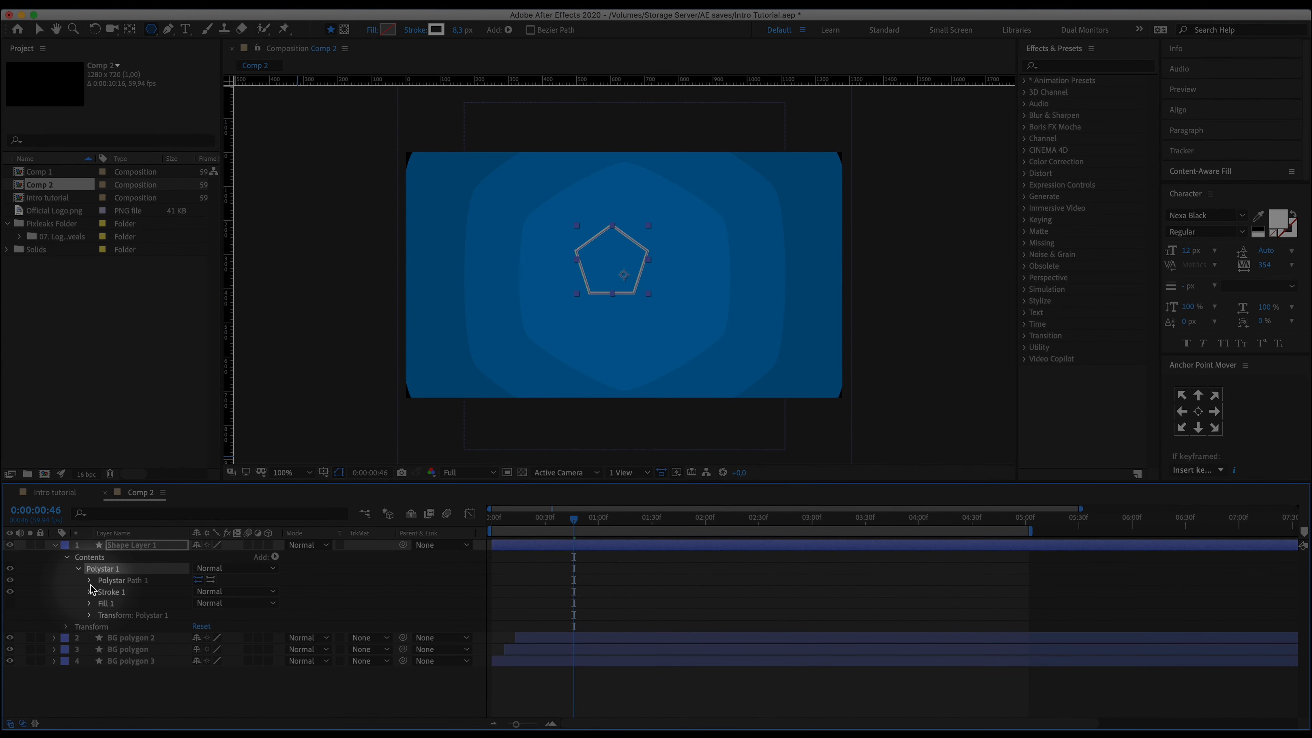
{"action": "left_click", "coordinate": [89, 580]}
{"action": "left_click", "coordinate": [198, 604]}
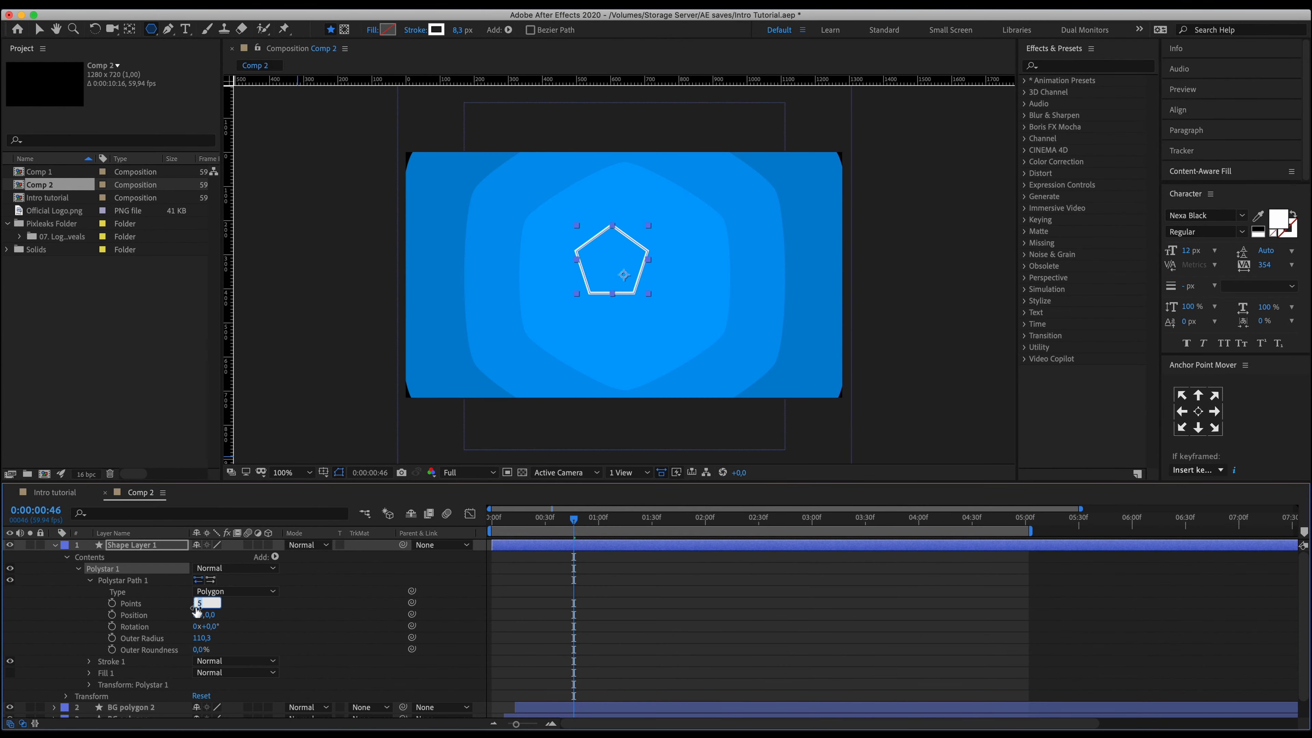
{"action": "type", "text": "6"}
{"action": "key", "text": "Return"}
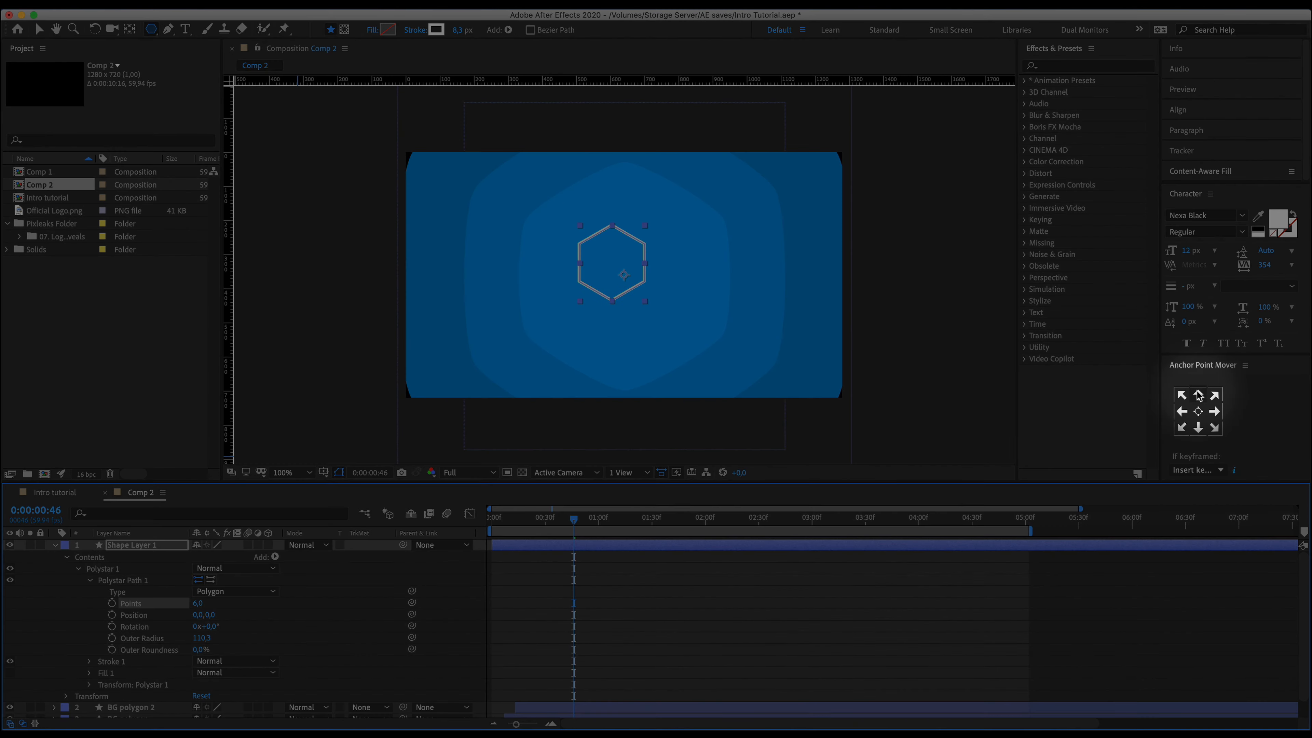
Center the shape layer's anchor point on the outlined hexagon and set its Polystar path Rotation to -24°.
{"action": "left_click", "coordinate": [1198, 412]}
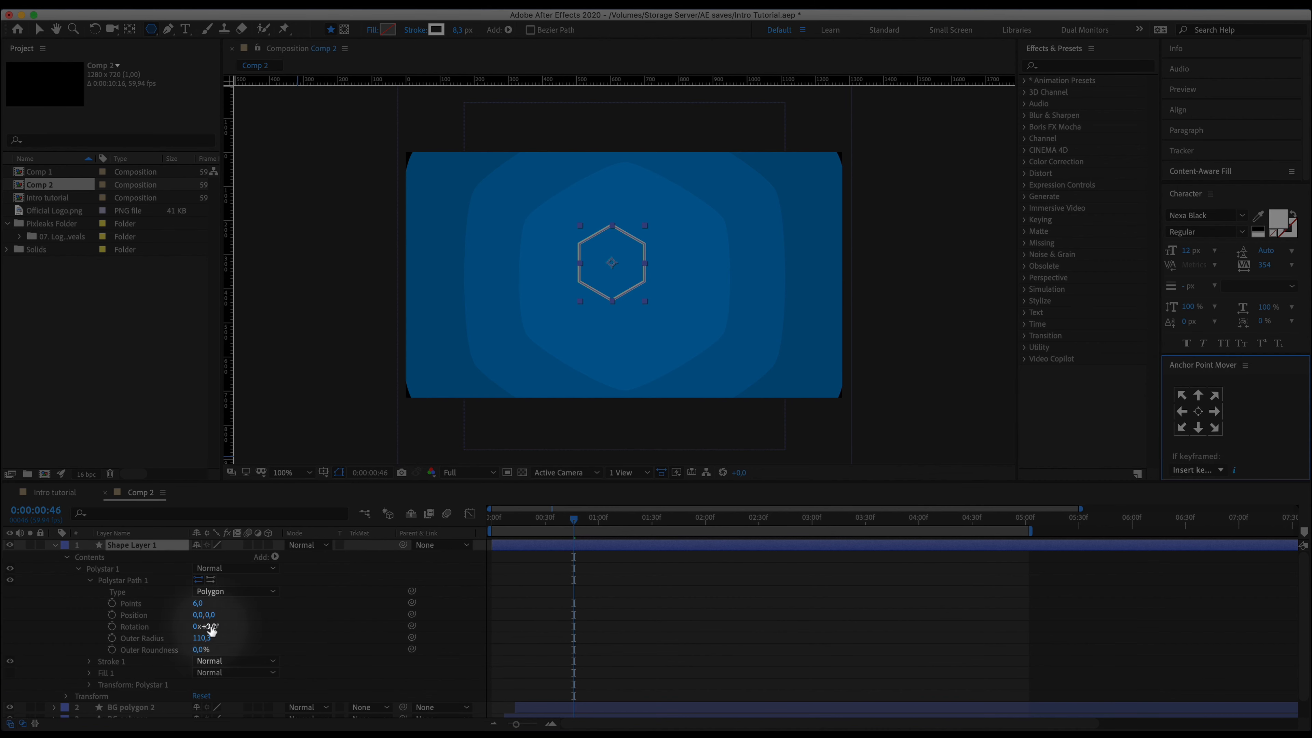
{"action": "left_click_drag", "start_coordinate": [212, 630], "coordinate": [202, 637]}
Move the outlined hexagon to the center of the frame with the Title/Action Safe overlay as reference, leaving the overlay hidden.
{"action": "key", "text": "v"}
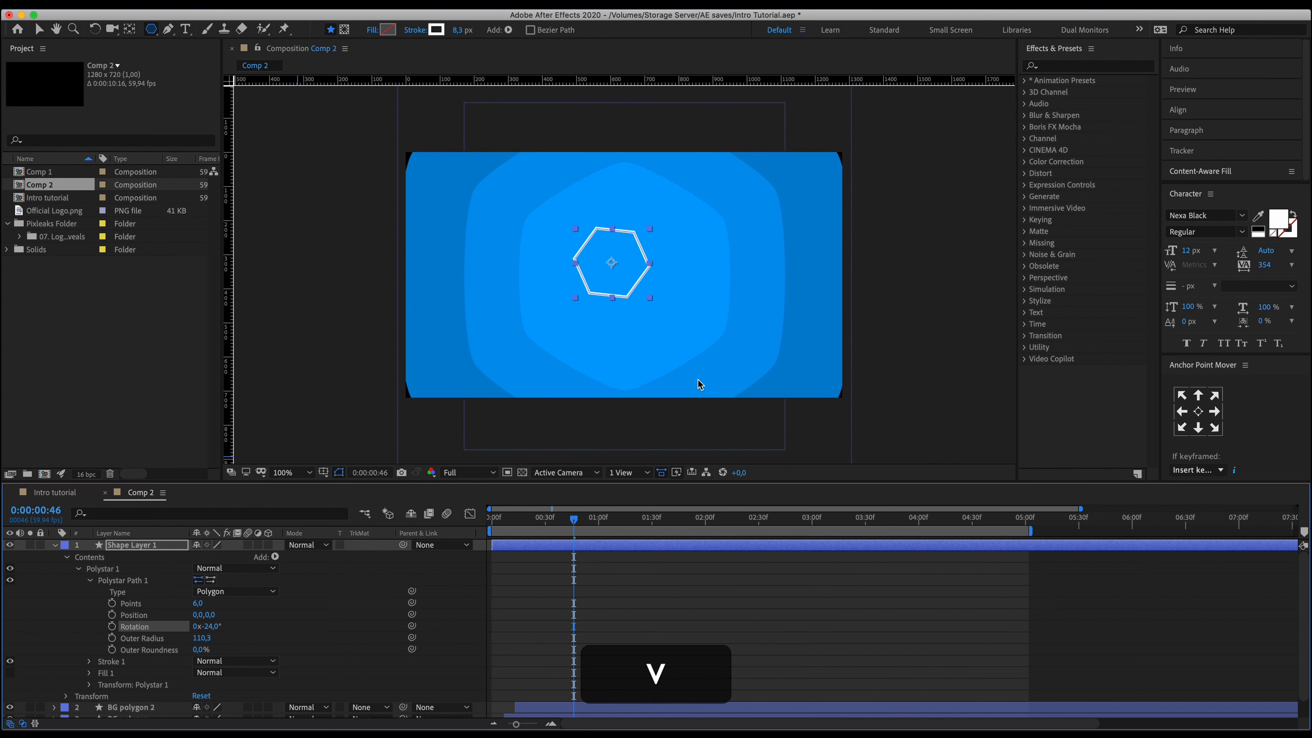
{"action": "left_click", "coordinate": [614, 272]}
{"action": "left_click_drag", "start_coordinate": [613, 272], "coordinate": [627, 285]}
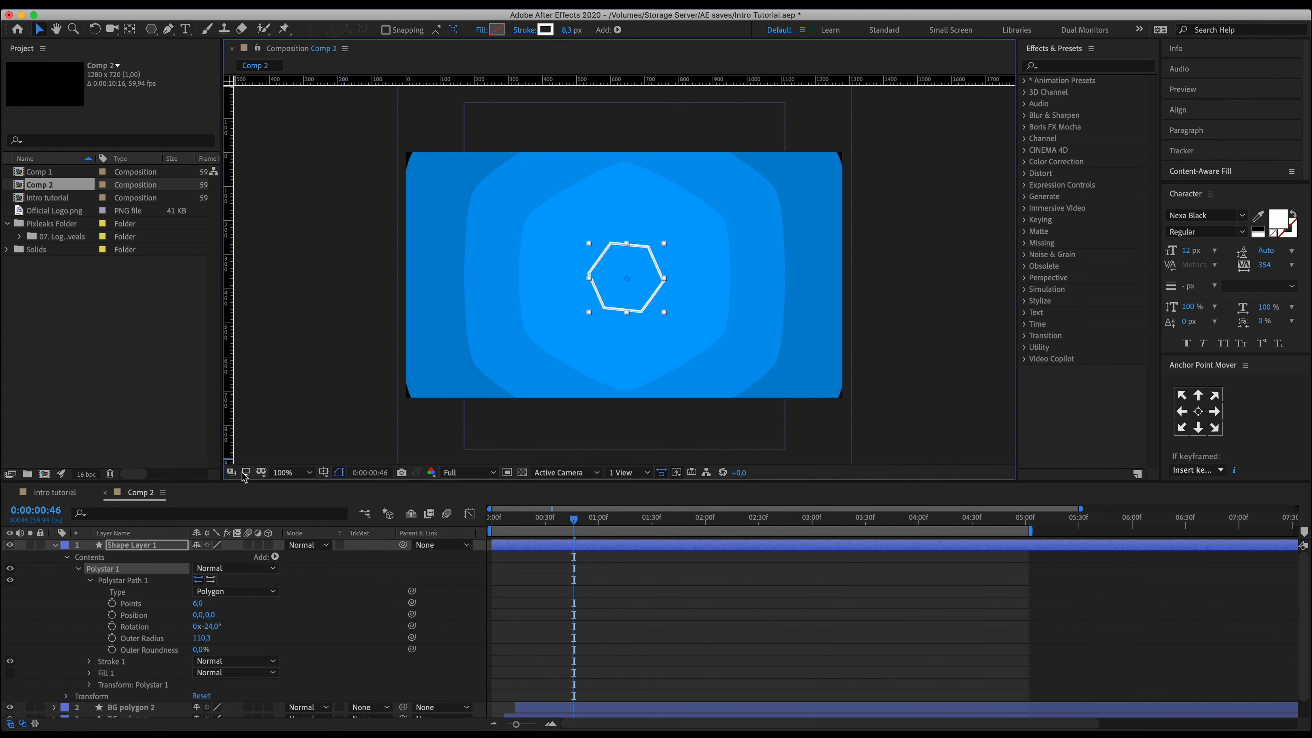
{"action": "left_click", "coordinate": [324, 473]}
{"action": "left_click", "coordinate": [361, 485]}
{"action": "left_click_drag", "start_coordinate": [622, 284], "coordinate": [621, 283]}
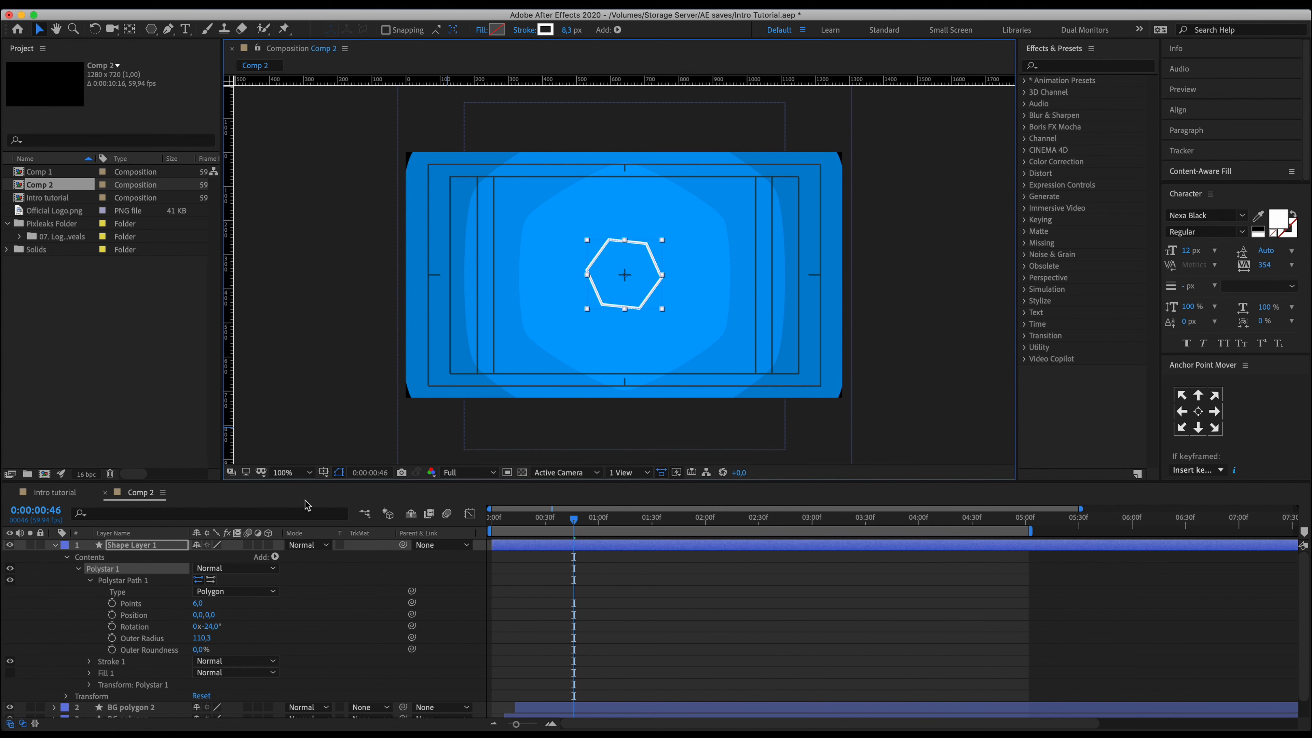
{"action": "left_click", "coordinate": [339, 474]}
{"action": "left_click", "coordinate": [324, 473]}
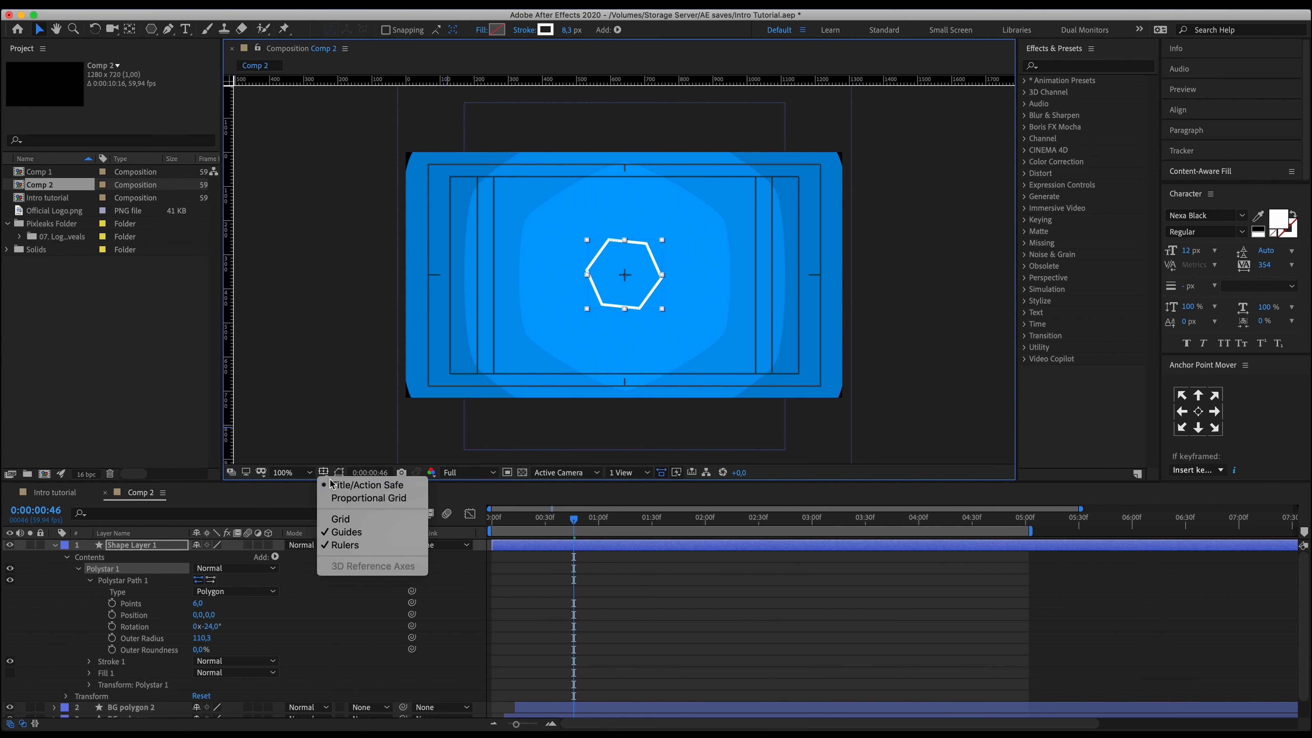
{"action": "left_click", "coordinate": [351, 485]}
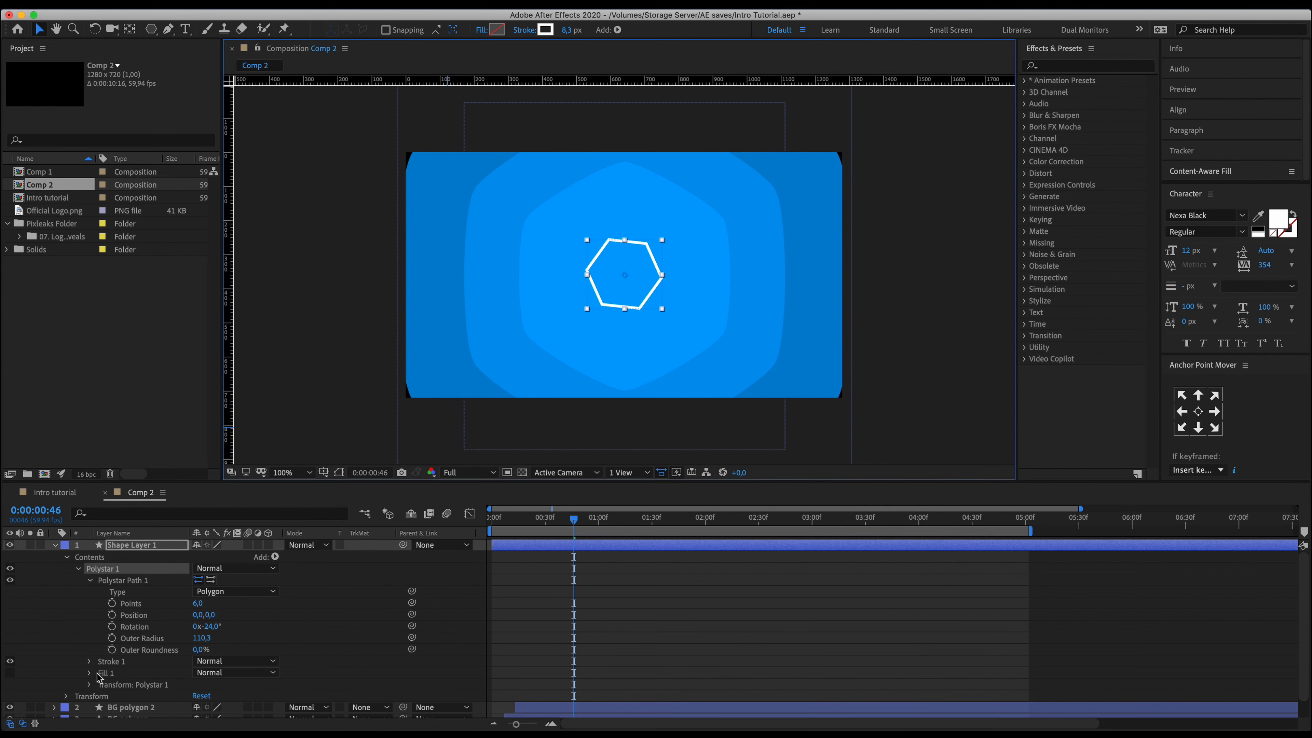
Keyframe the Polystar 1 transform Scale from 0% at 0:00:00:46 to 100% at about 0:00:01:08.
{"action": "left_click", "coordinate": [89, 686]}
{"action": "scroll", "coordinate": [165, 667], "scroll_direction": "down", "scroll_amount": 3}
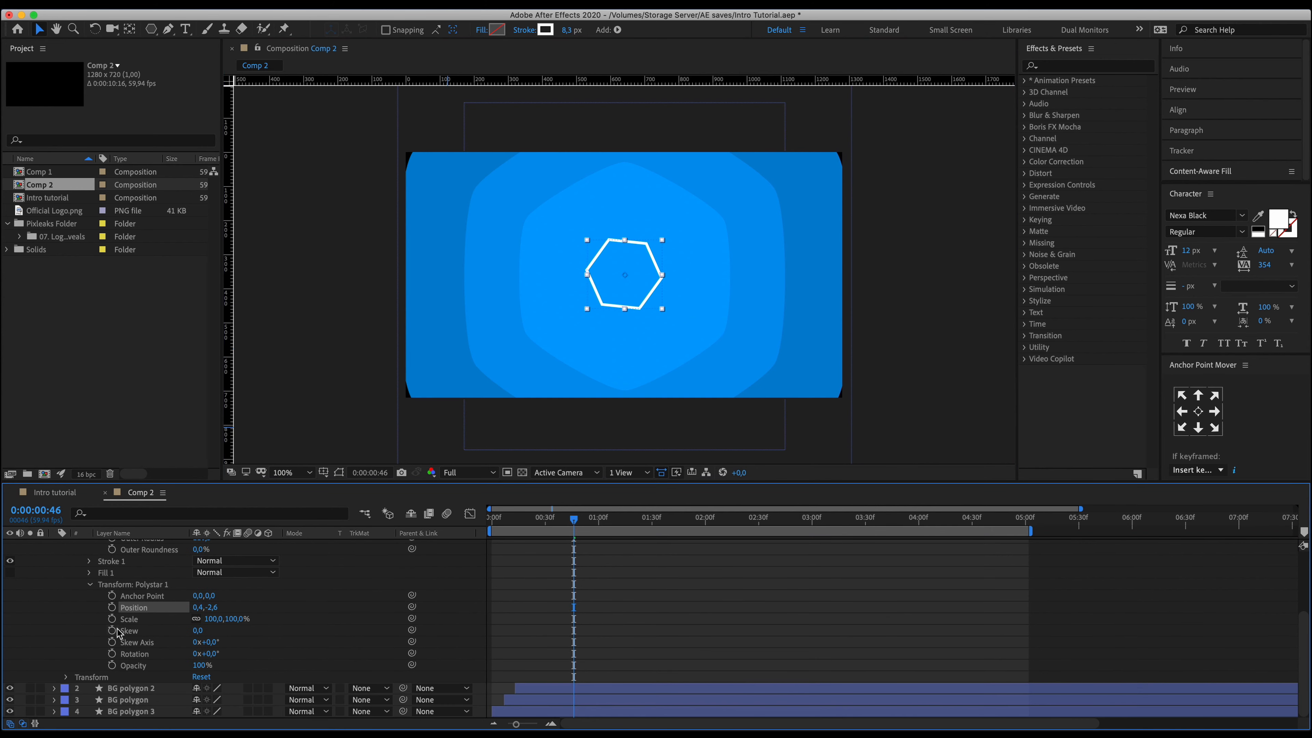
{"action": "left_click", "coordinate": [138, 621]}
{"action": "left_click", "coordinate": [112, 619]}
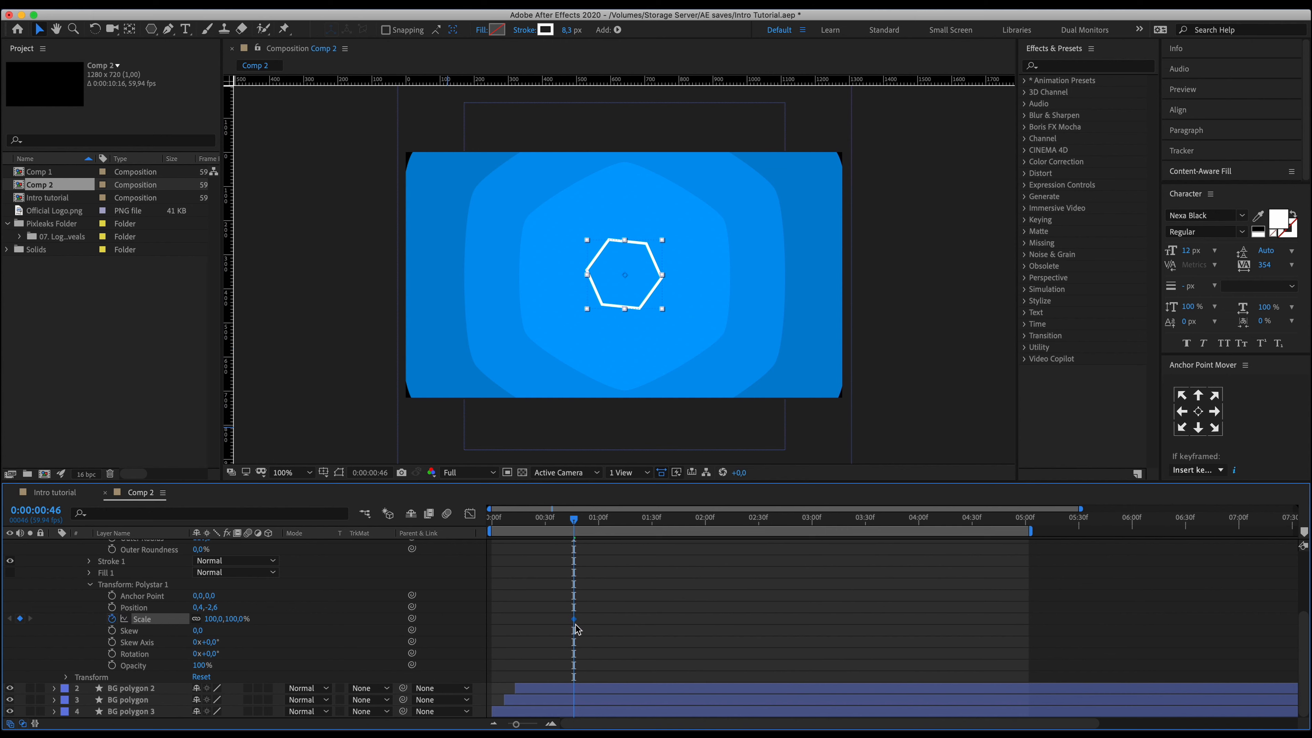
{"action": "left_click_drag", "start_coordinate": [591, 624], "coordinate": [621, 628]}
{"action": "left_click_drag", "start_coordinate": [585, 628], "coordinate": [577, 630]}
{"action": "left_click", "coordinate": [214, 621]}
{"action": "type", "text": "0"}
{"action": "key", "text": "Return"}
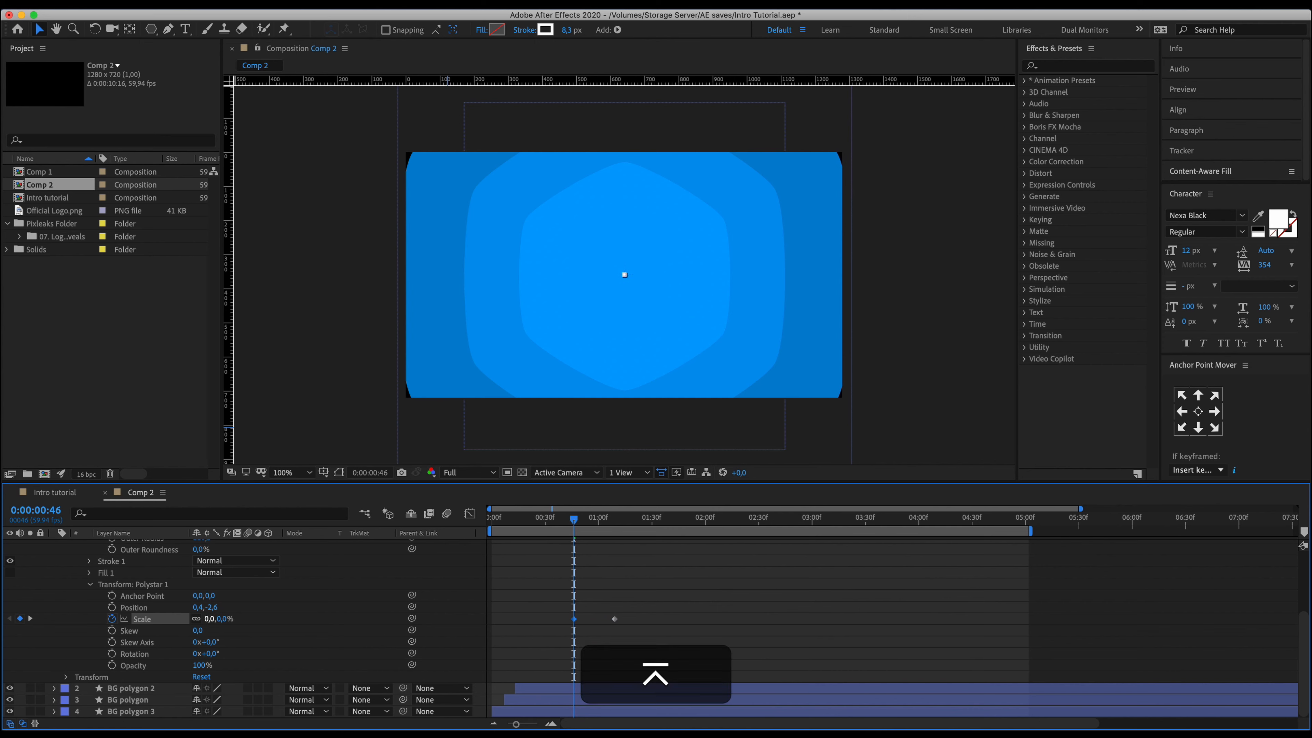
Easy-ease both Polystar 1 Scale keyframes and reshape their speed curve into an early peak with a long slowdown.
{"action": "left_click_drag", "start_coordinate": [649, 600], "coordinate": [564, 634]}
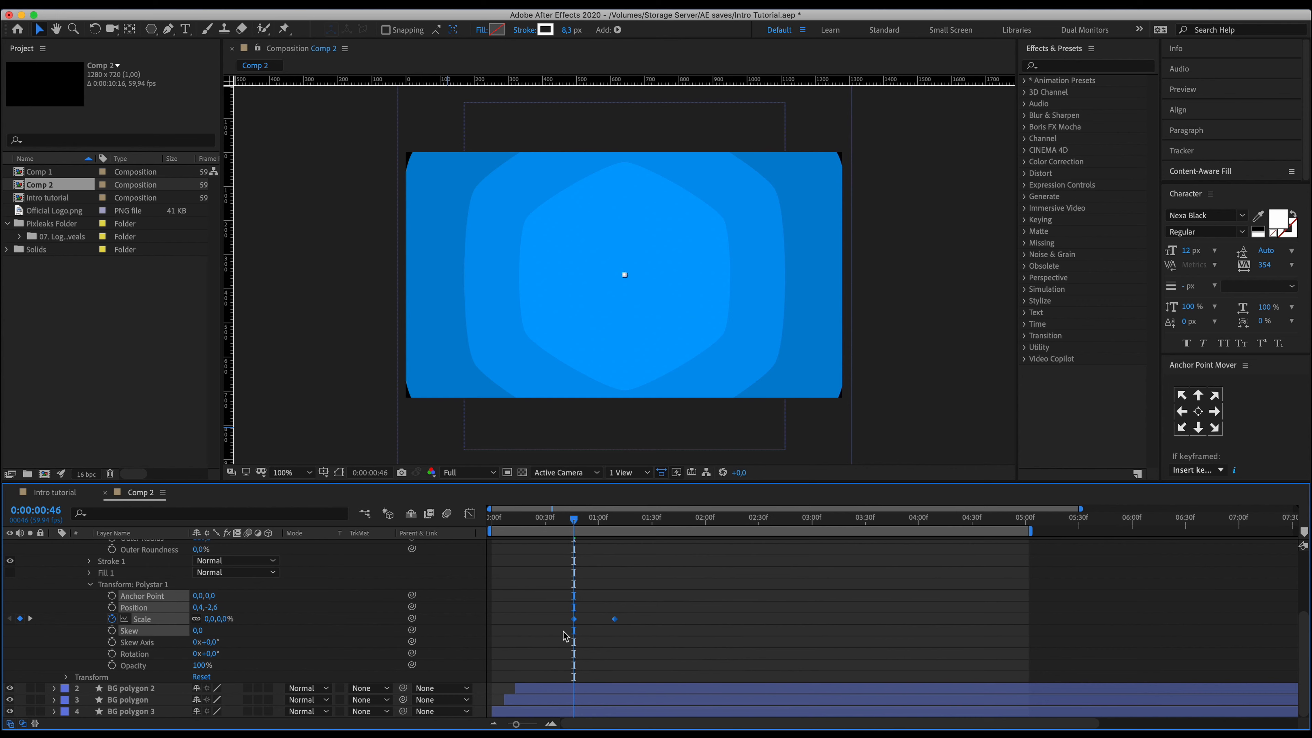
{"action": "key", "text": "F9"}
{"action": "left_click", "coordinate": [469, 513]}
{"action": "left_click_drag", "start_coordinate": [624, 713], "coordinate": [594, 687]}
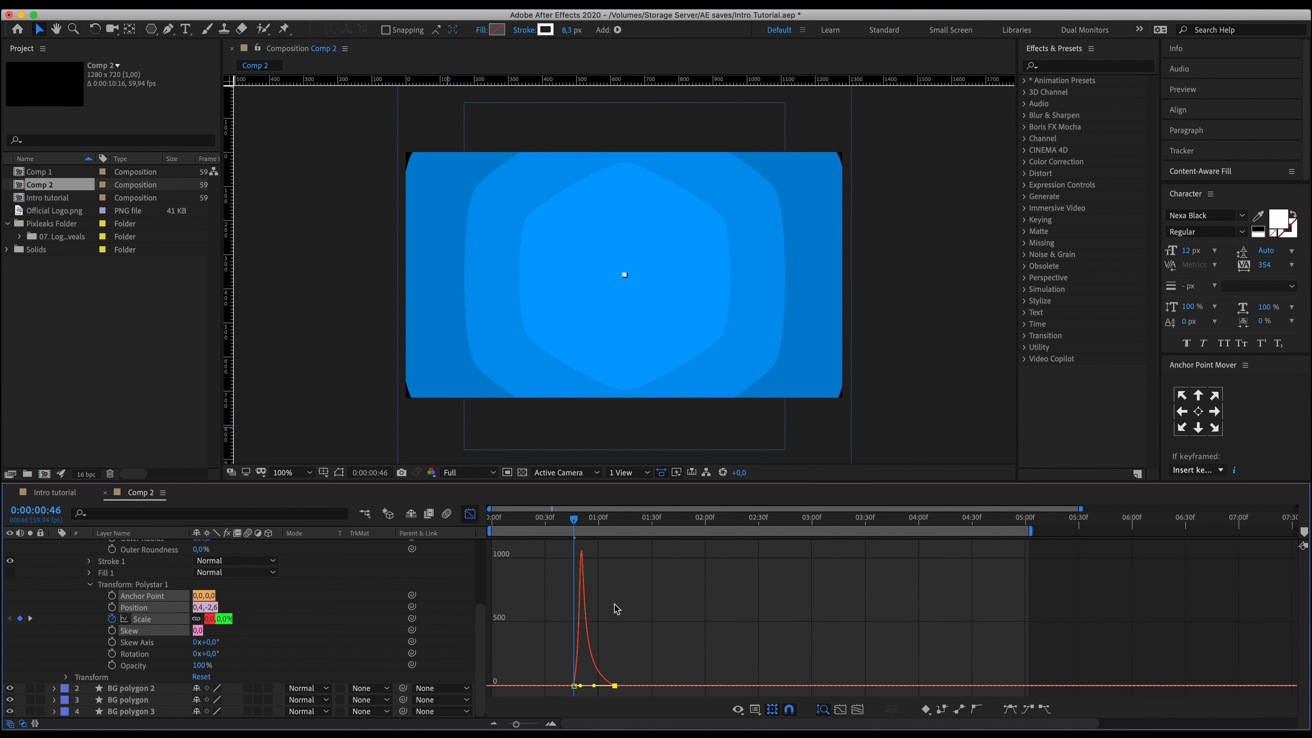
{"action": "left_click", "coordinate": [464, 516]}
Preview the outlined hexagon's scale-up from 0:00:00:40.
{"action": "left_click", "coordinate": [563, 521]}
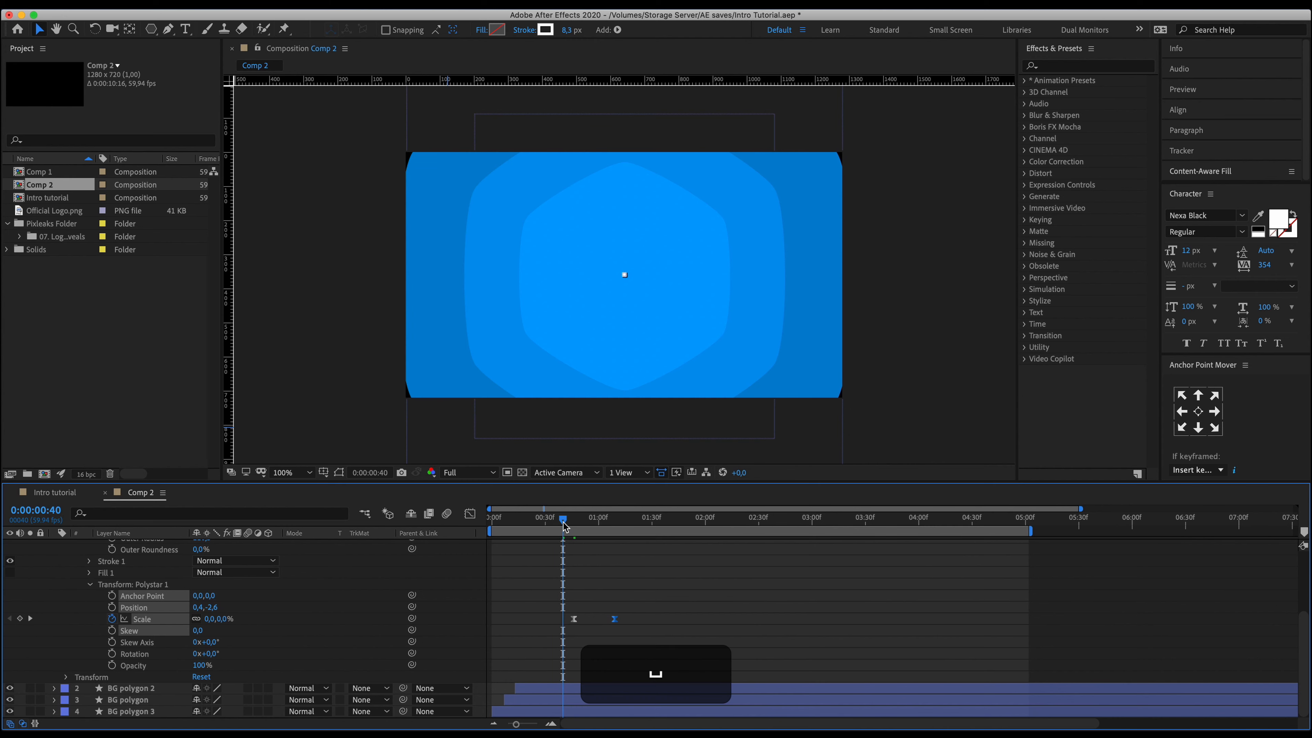
{"action": "key", "text": "space"}
{"action": "key", "text": "space"}
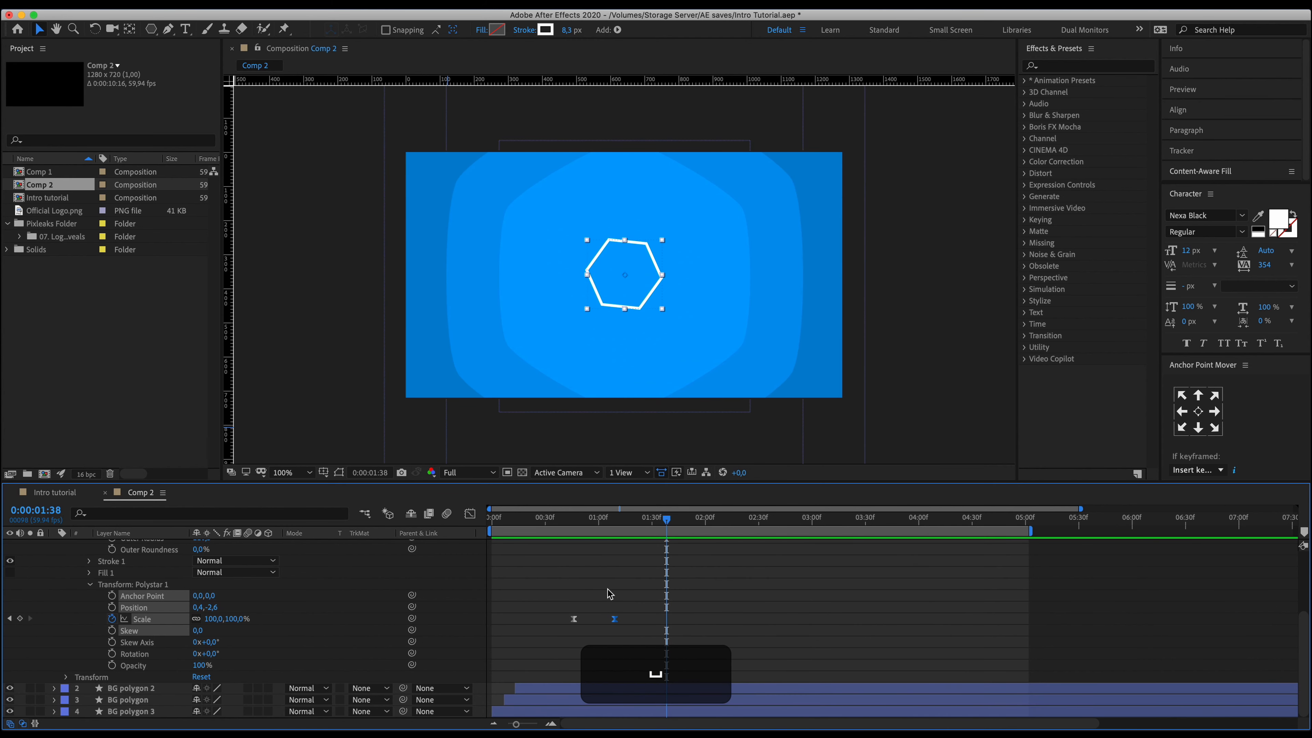
Lengthen the hexagon's scale-up by moving its ending Scale keyframe to 0:00:01:32, and preview it from about 0:00:00:34.
{"action": "left_click_drag", "start_coordinate": [614, 619], "coordinate": [656, 619]}
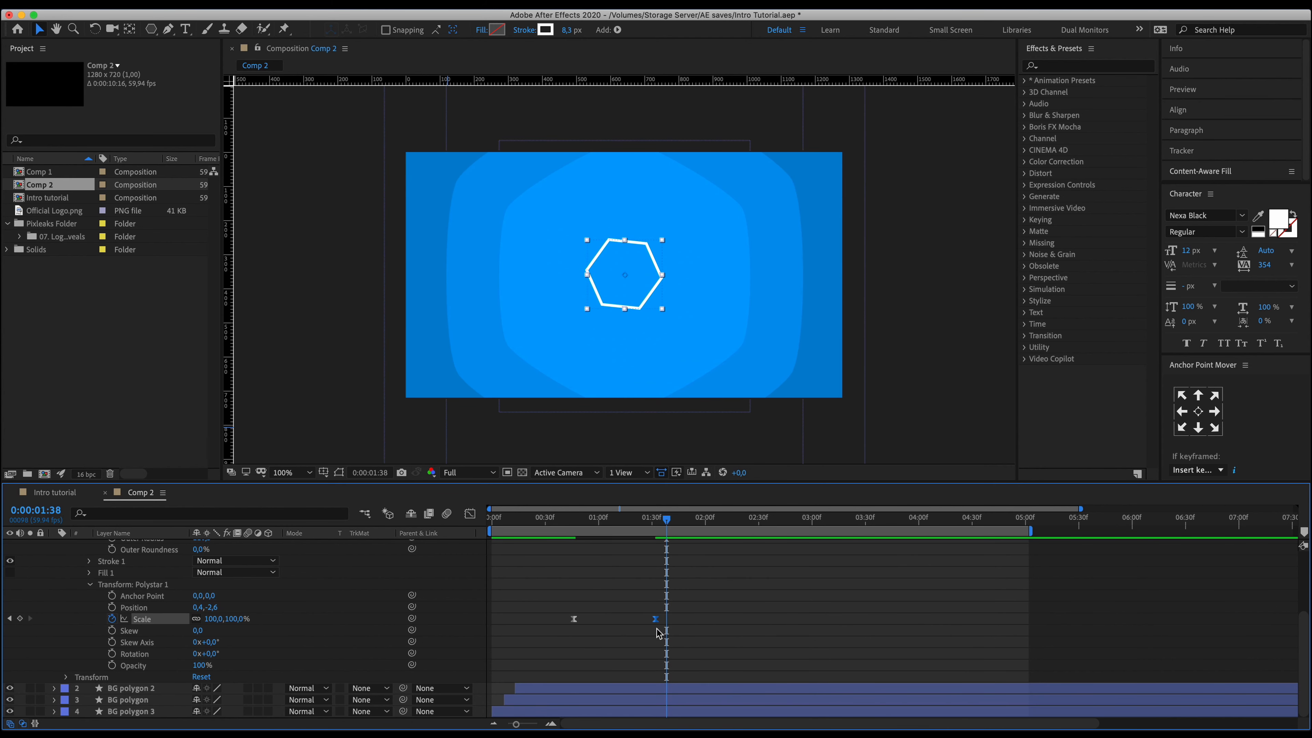
{"action": "left_click", "coordinate": [683, 594]}
{"action": "left_click", "coordinate": [553, 519]}
{"action": "key", "text": "space"}
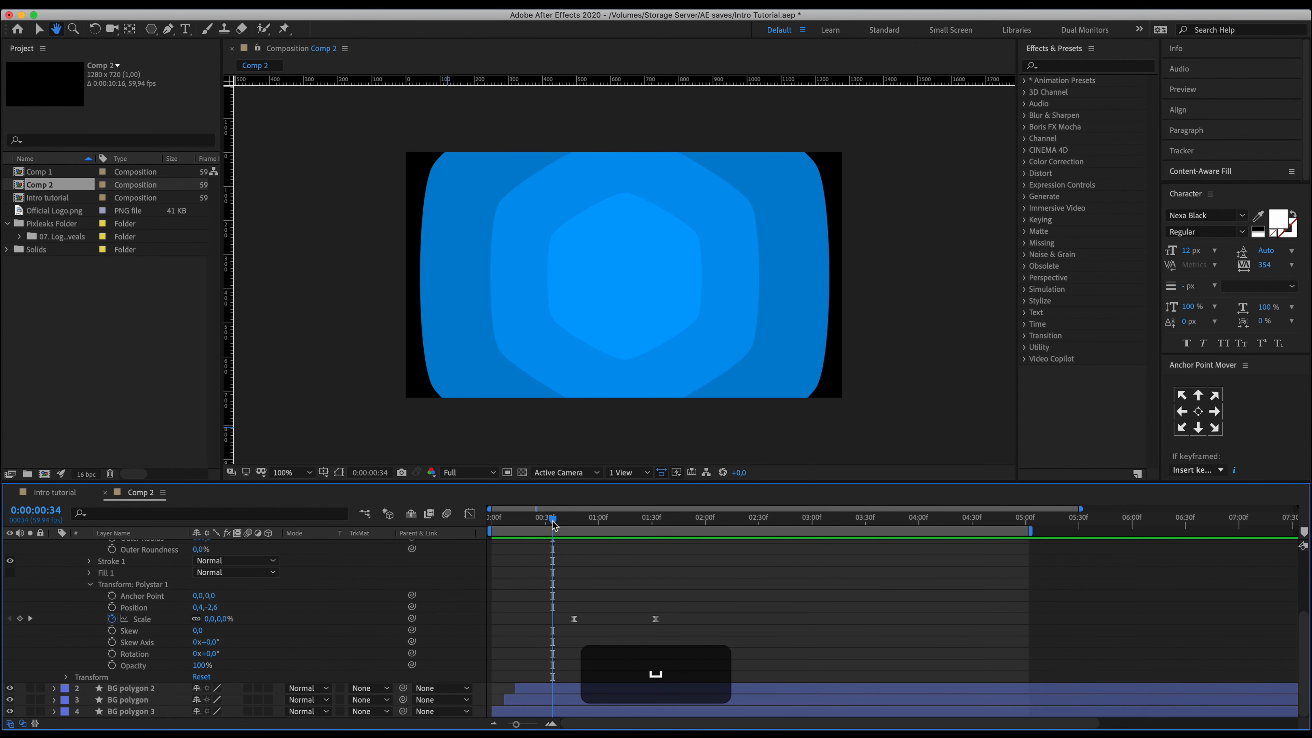
{"action": "key", "text": "space"}
{"action": "left_click", "coordinate": [553, 522]}
{"action": "key", "text": "space"}
{"action": "key", "text": "space"}
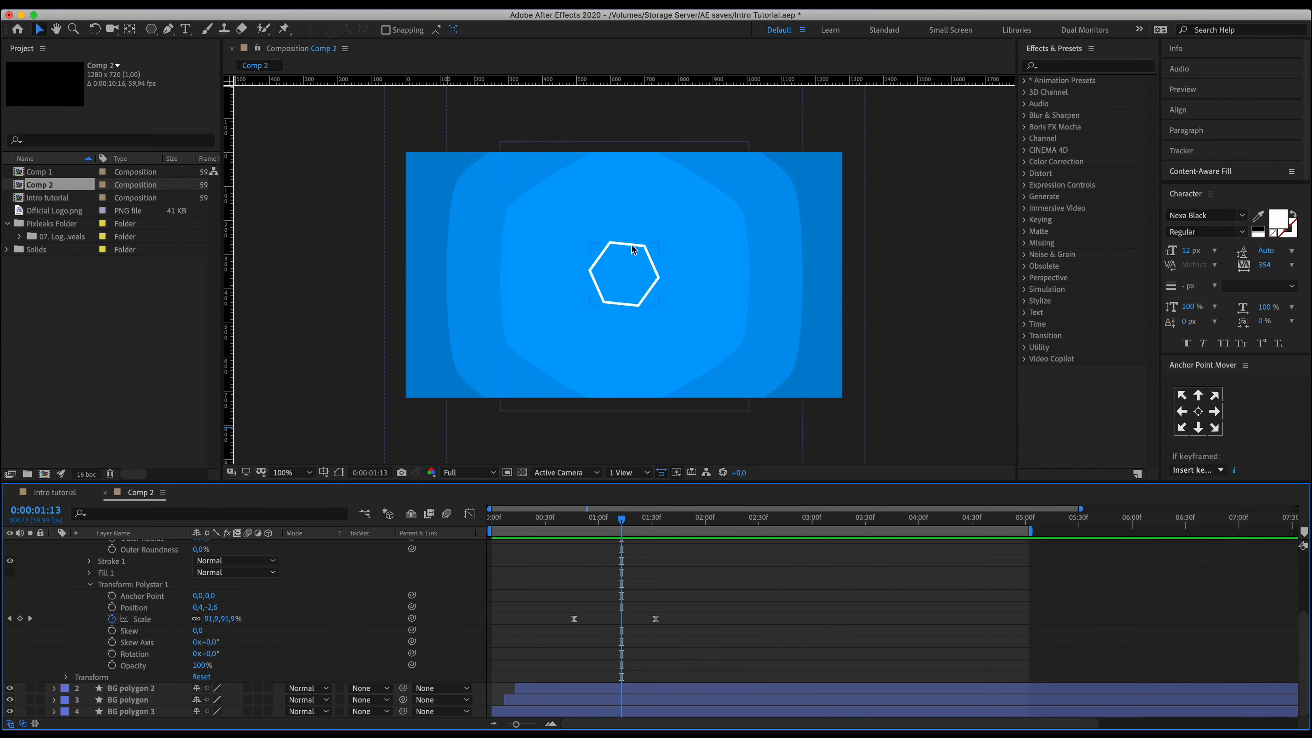
Round the outlined hexagon's corners by setting its Outer Roundness to 41.8%.
{"action": "left_click", "coordinate": [660, 267]}
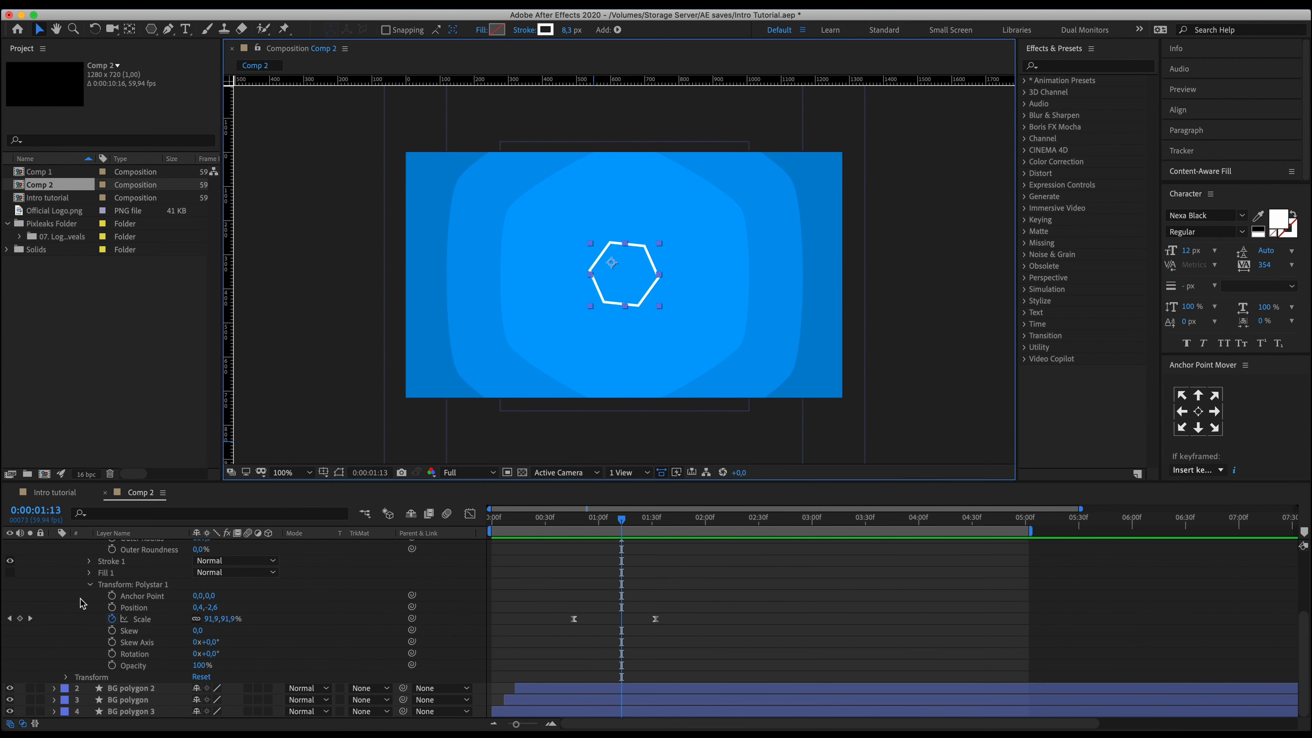
{"action": "left_click", "coordinate": [89, 562]}
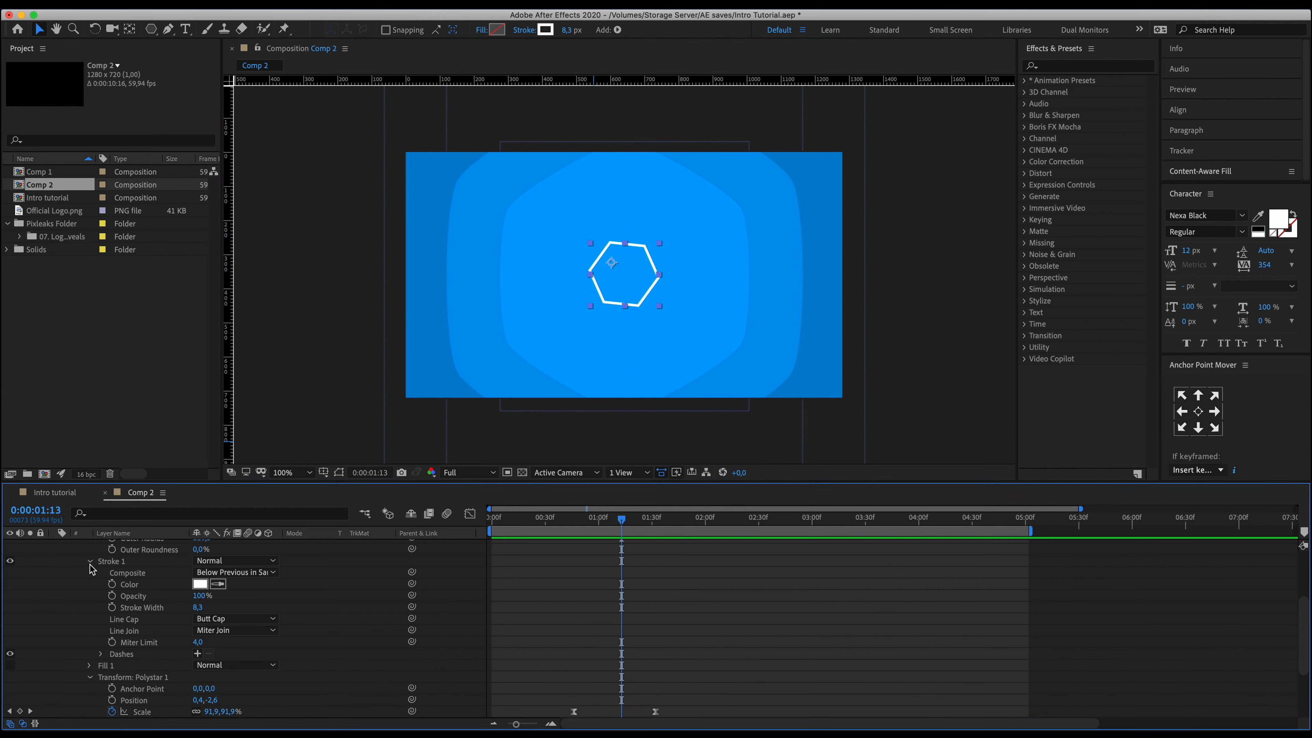
{"action": "left_click", "coordinate": [90, 562]}
{"action": "scroll", "coordinate": [160, 593], "scroll_direction": "up", "scroll_amount": 3}
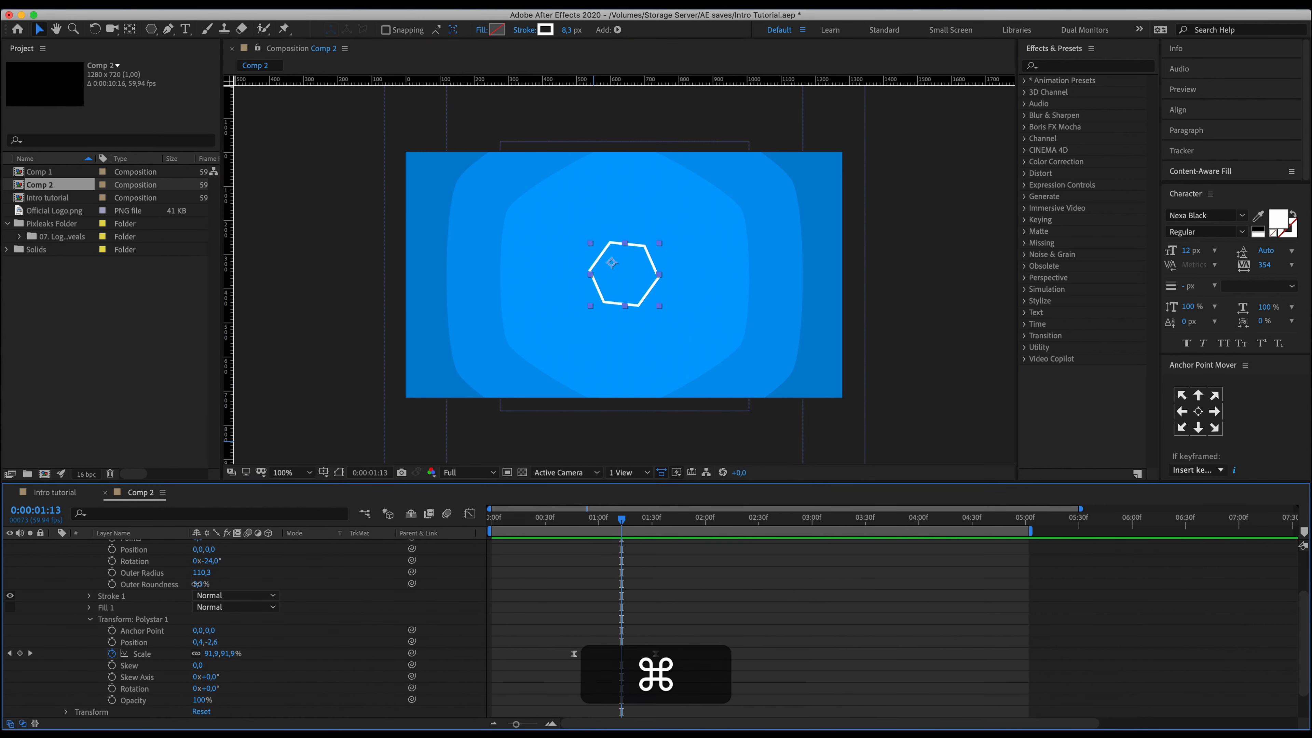
{"action": "left_click", "coordinate": [199, 584], "text": "super"}
{"action": "left_click_drag", "start_coordinate": [238, 589], "coordinate": [423, 599]}
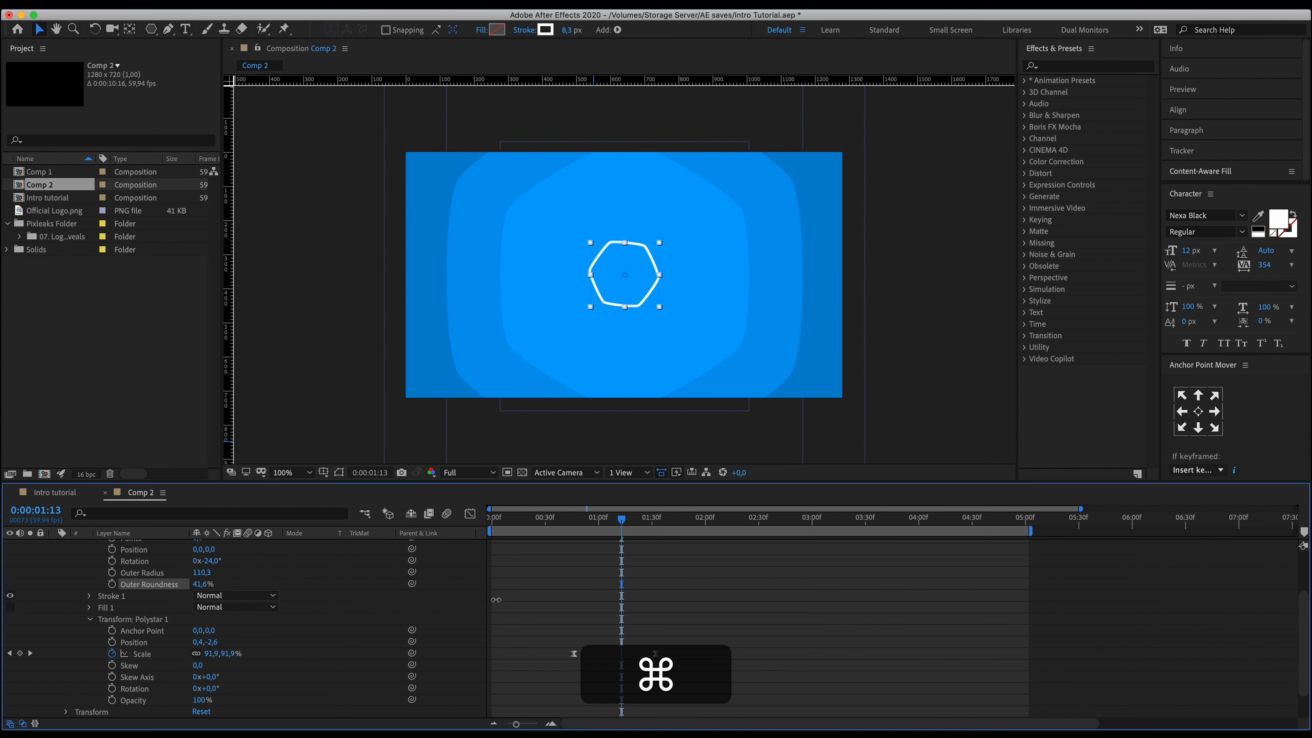
{"action": "left_click", "coordinate": [365, 652]}
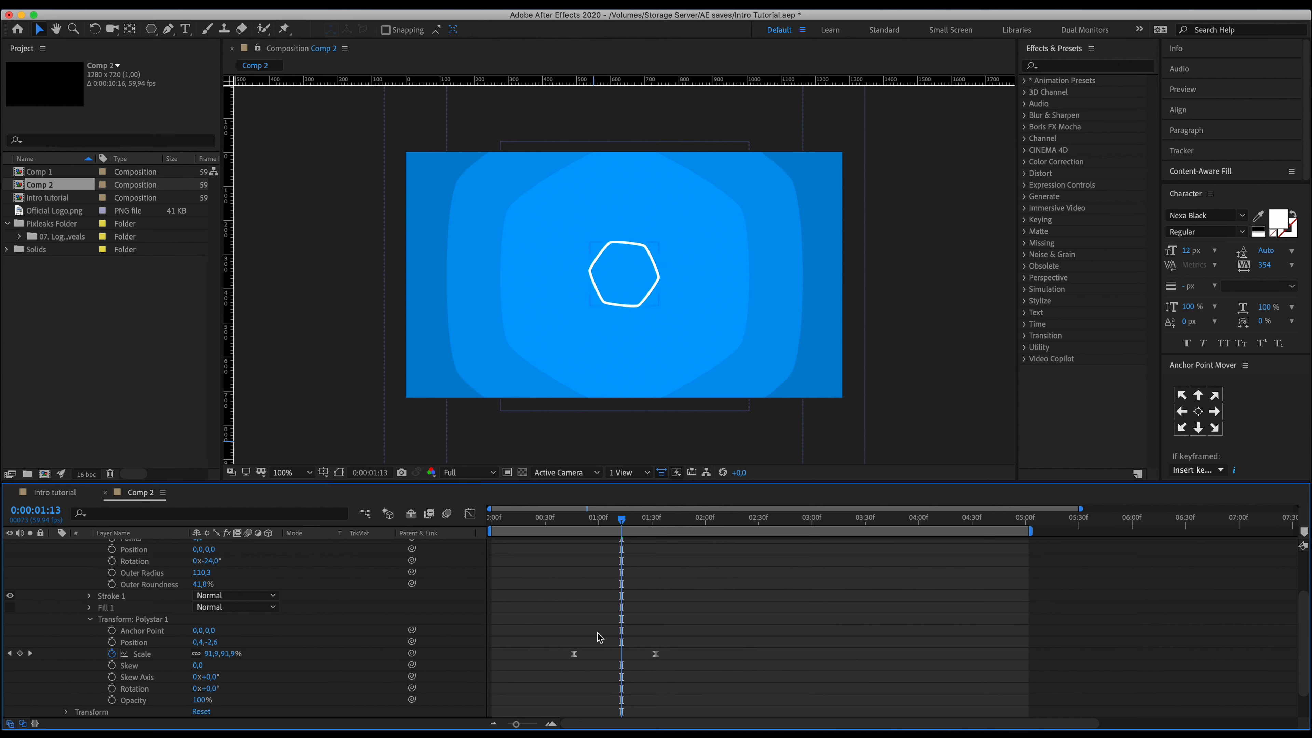
Preview the rounded hexagon's scale animation from 0:00:00:38.
{"action": "left_click", "coordinate": [560, 519]}
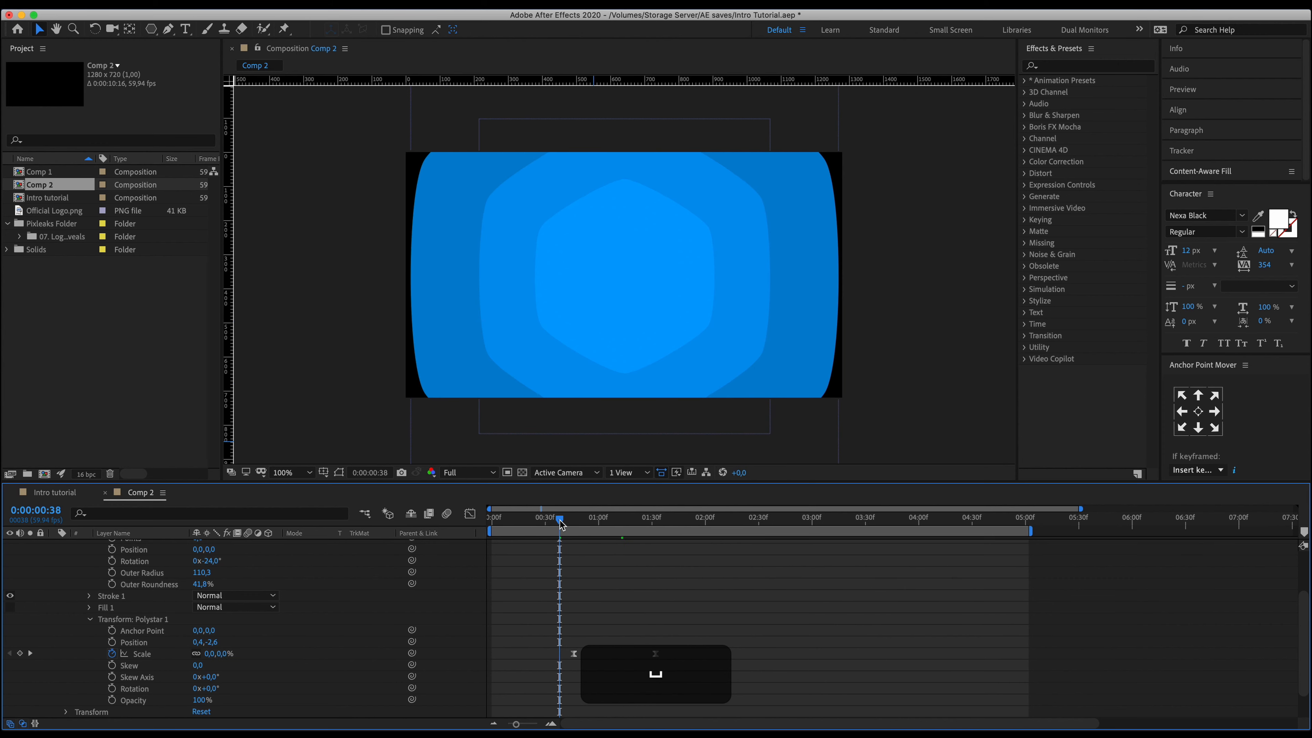
{"action": "key", "text": "space"}
{"action": "key", "text": "space"}
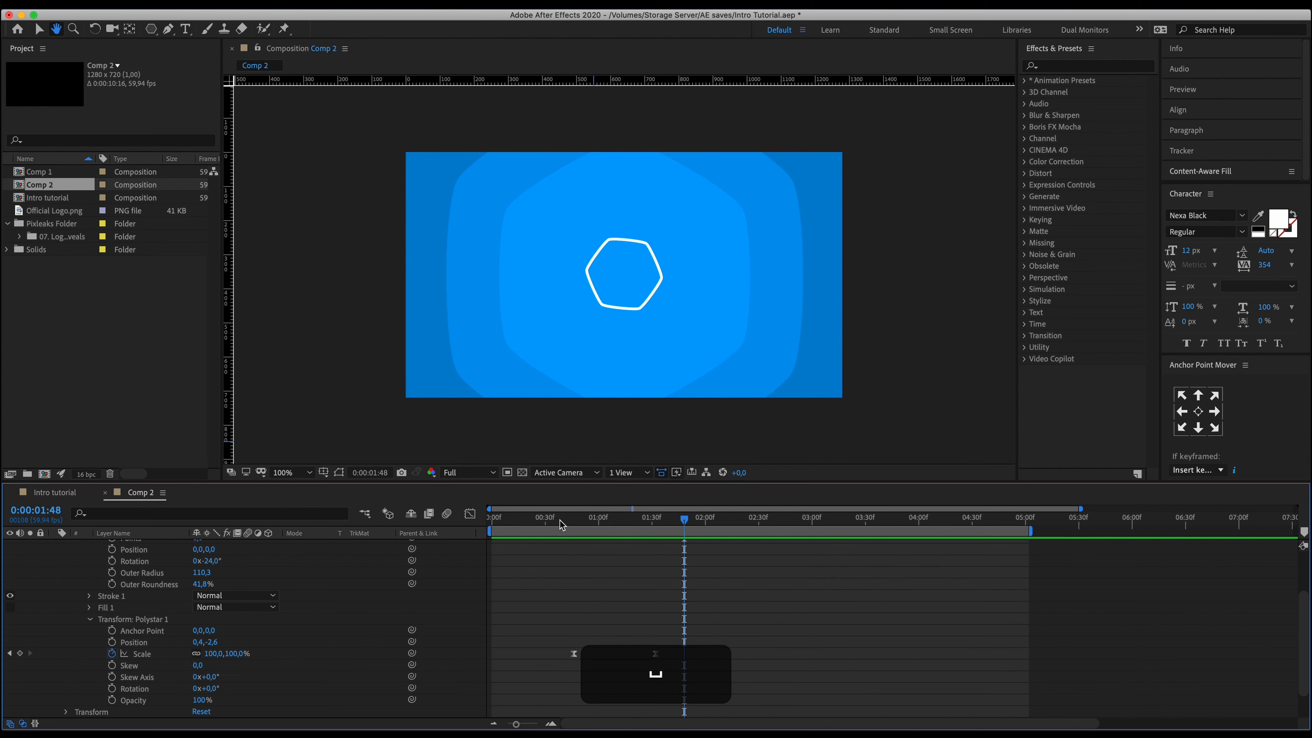
{"action": "key", "text": "space"}
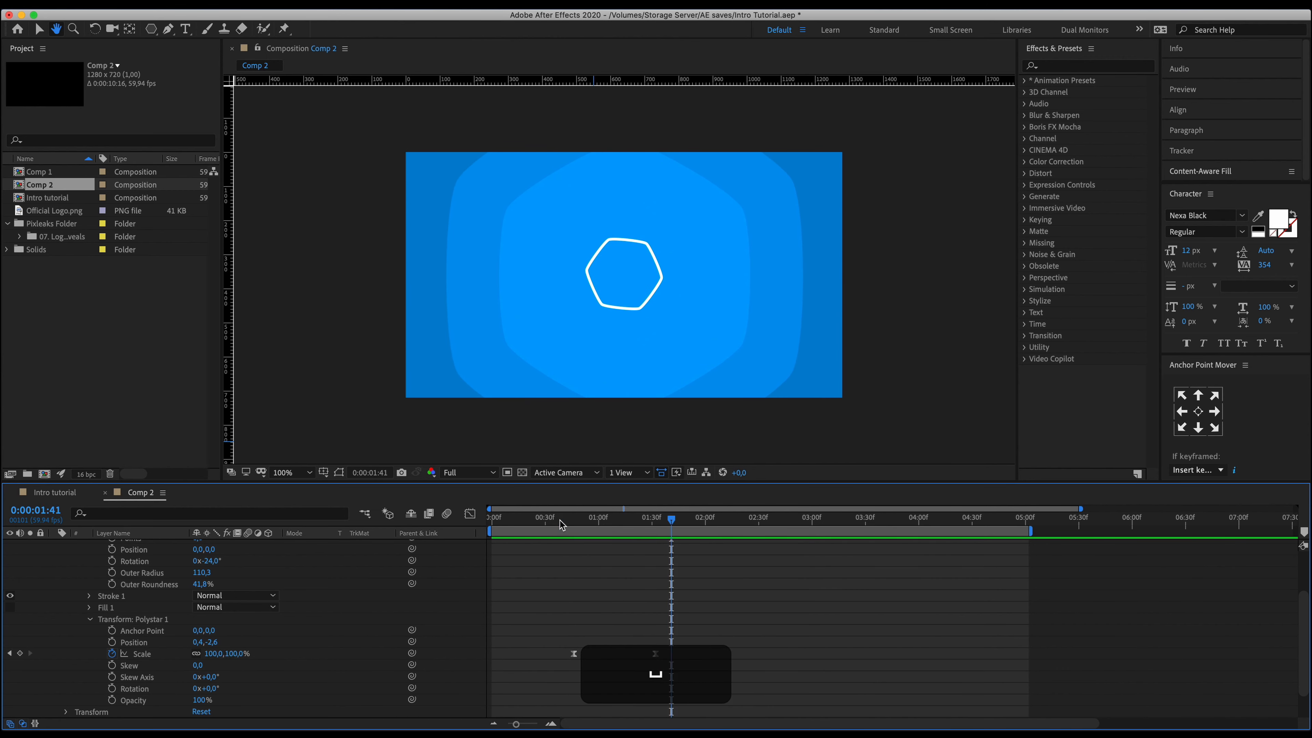
{"action": "key", "text": "space"}
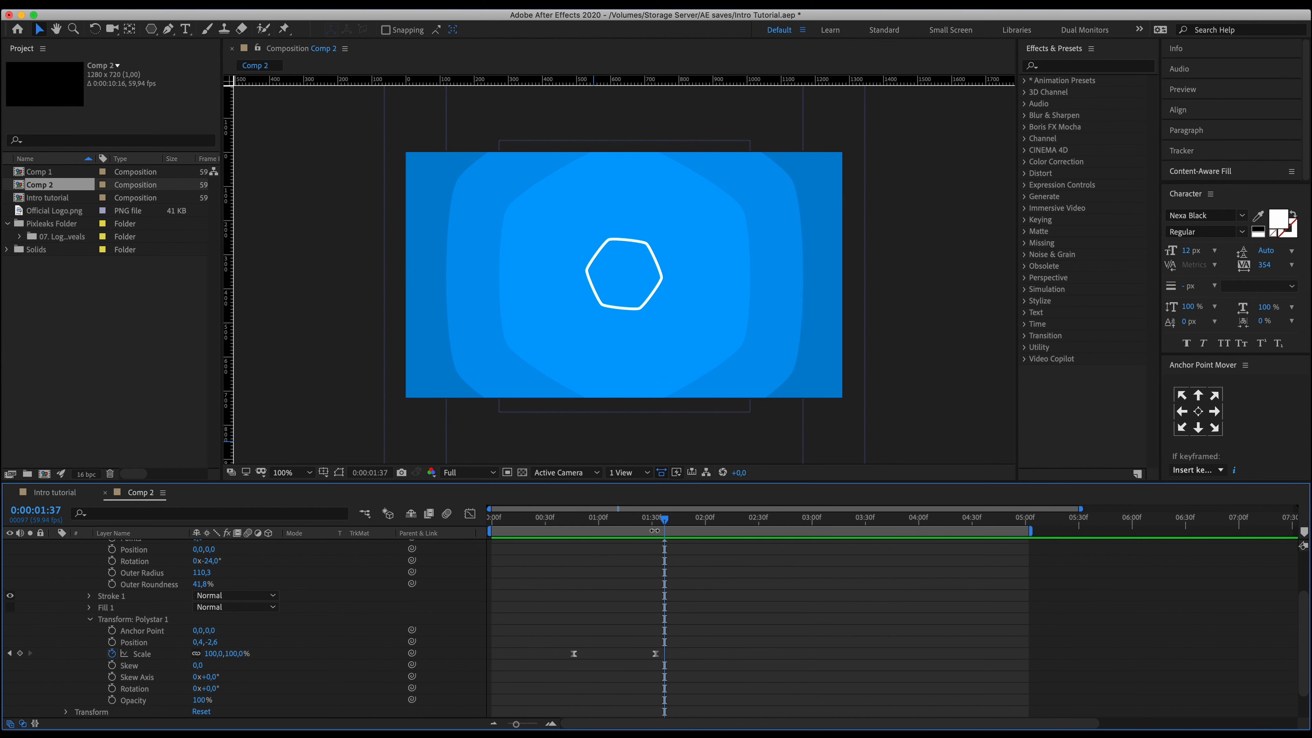
Add a third Polystar 1 Scale keyframe of 84% at 0:00:02:06.
{"action": "left_click_drag", "start_coordinate": [638, 523], "coordinate": [718, 543]}
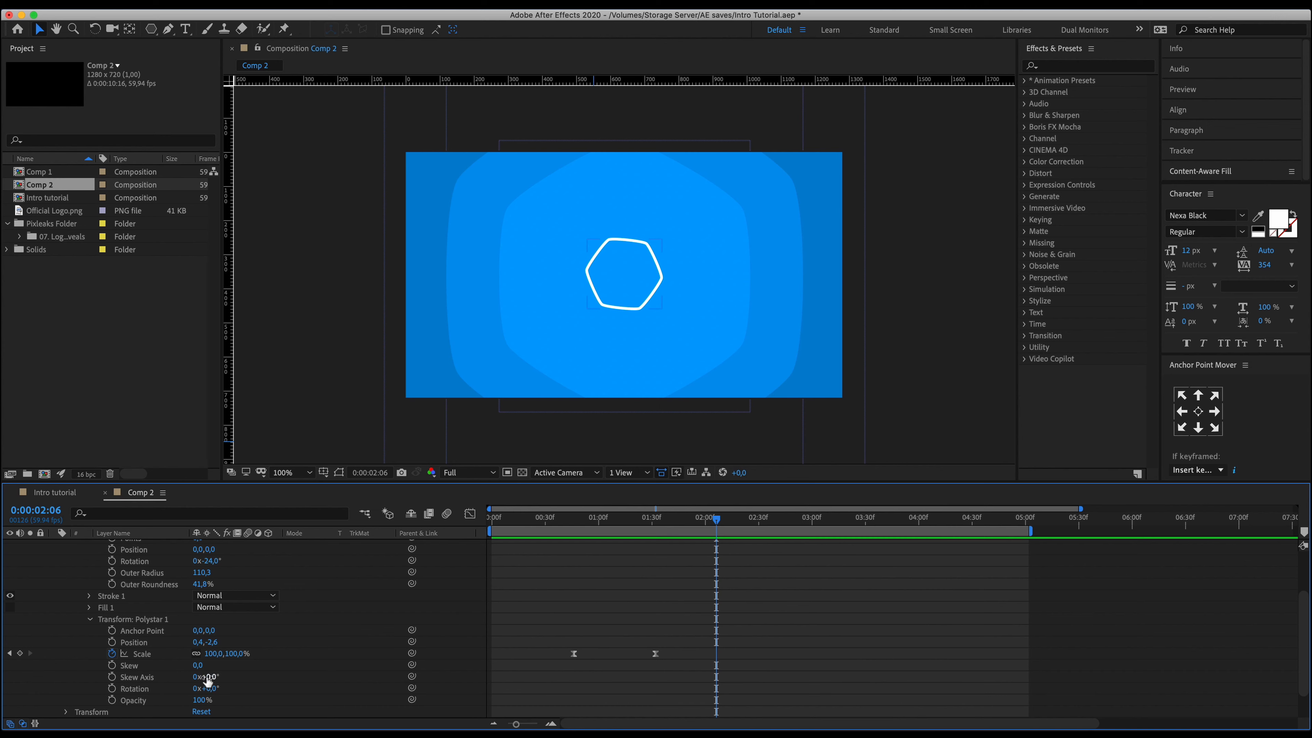
{"action": "left_click_drag", "start_coordinate": [215, 656], "coordinate": [210, 663]}
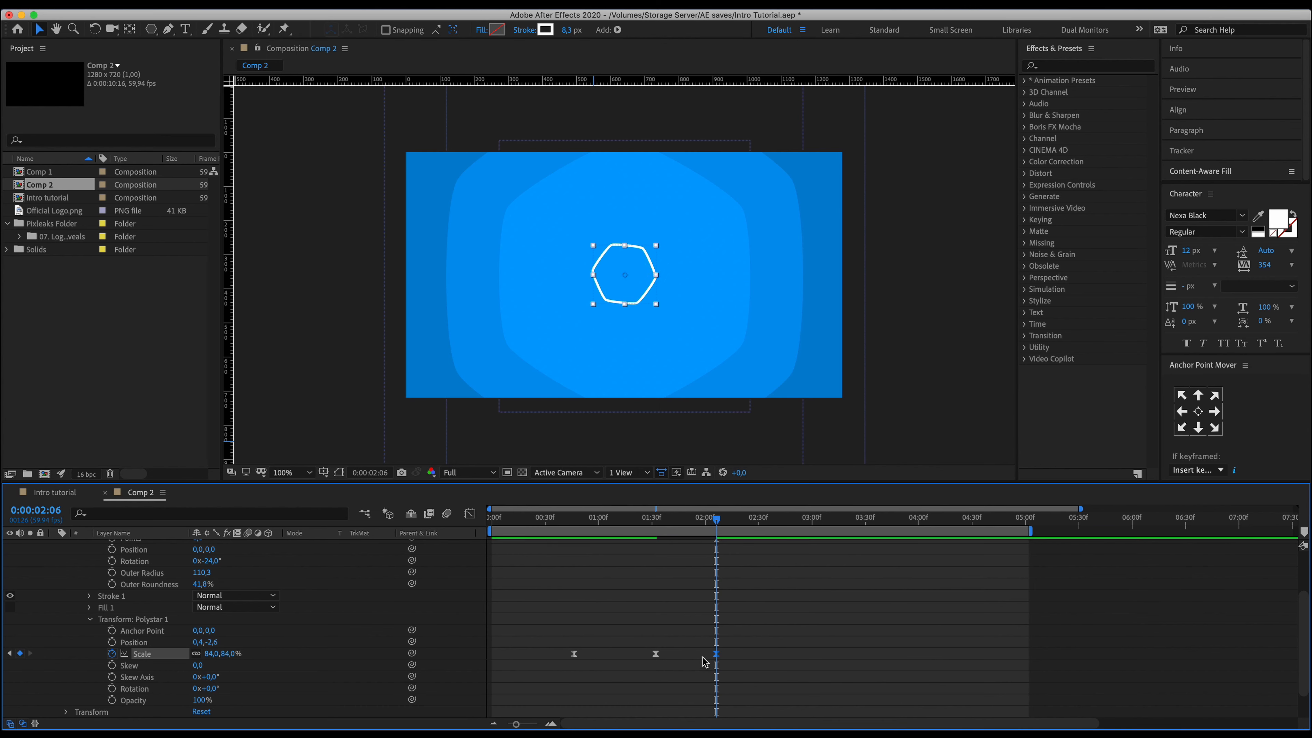
Reshape the speed curve between the last two Scale keyframes to start slowly and peak near the end.
{"action": "left_click_drag", "start_coordinate": [737, 641], "coordinate": [681, 670]}
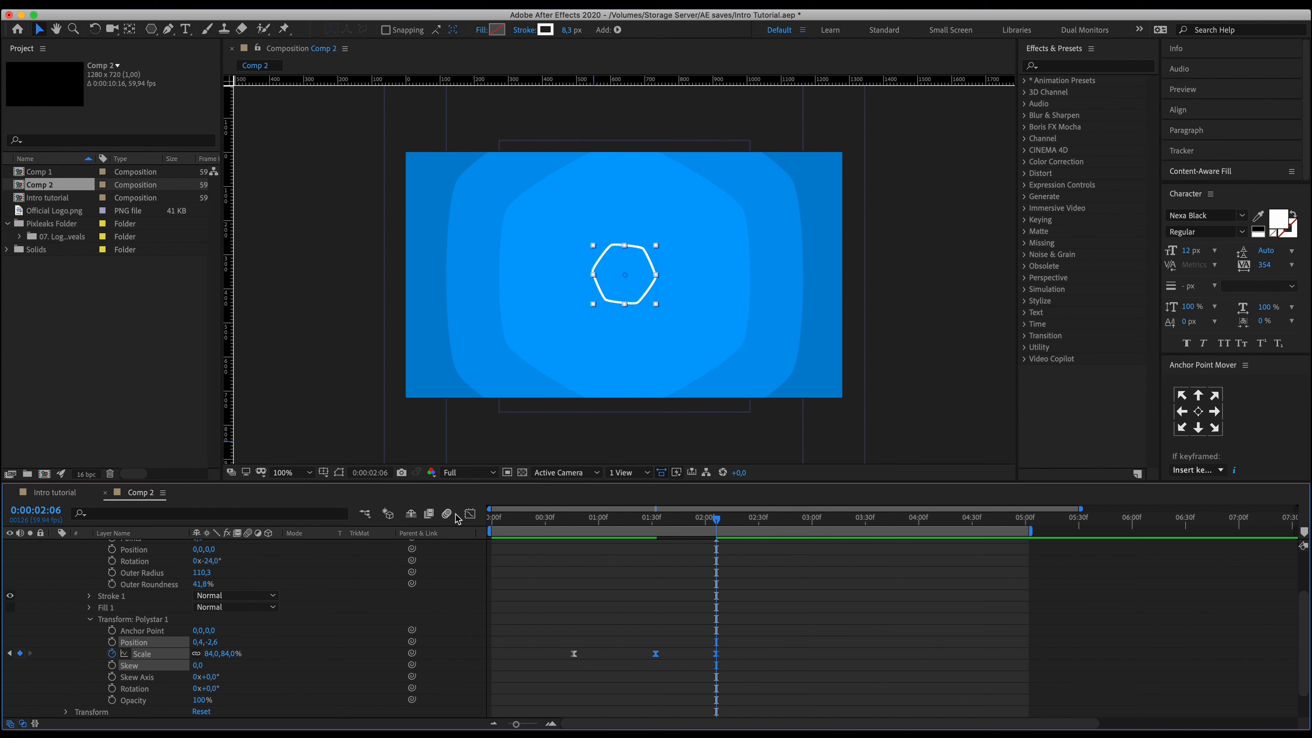
{"action": "left_click", "coordinate": [469, 514]}
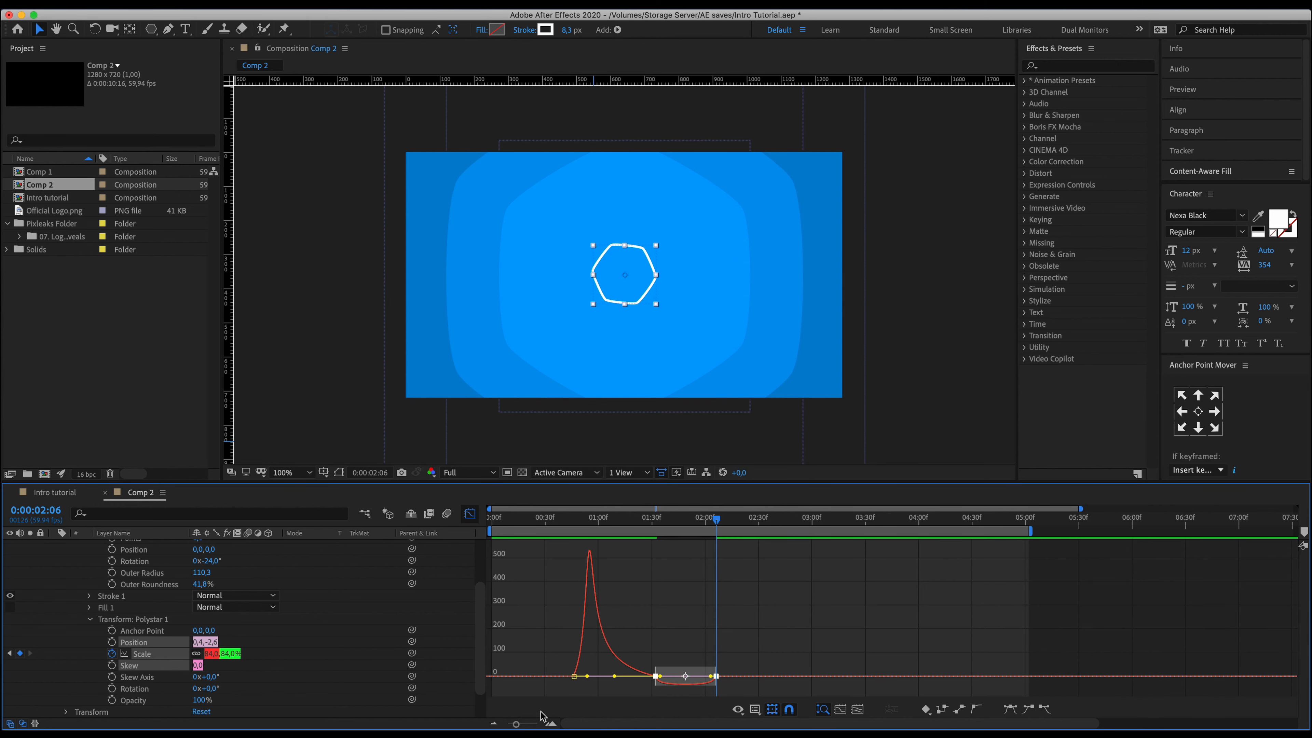
{"action": "left_click", "coordinate": [550, 724]}
{"action": "left_click", "coordinate": [551, 724]}
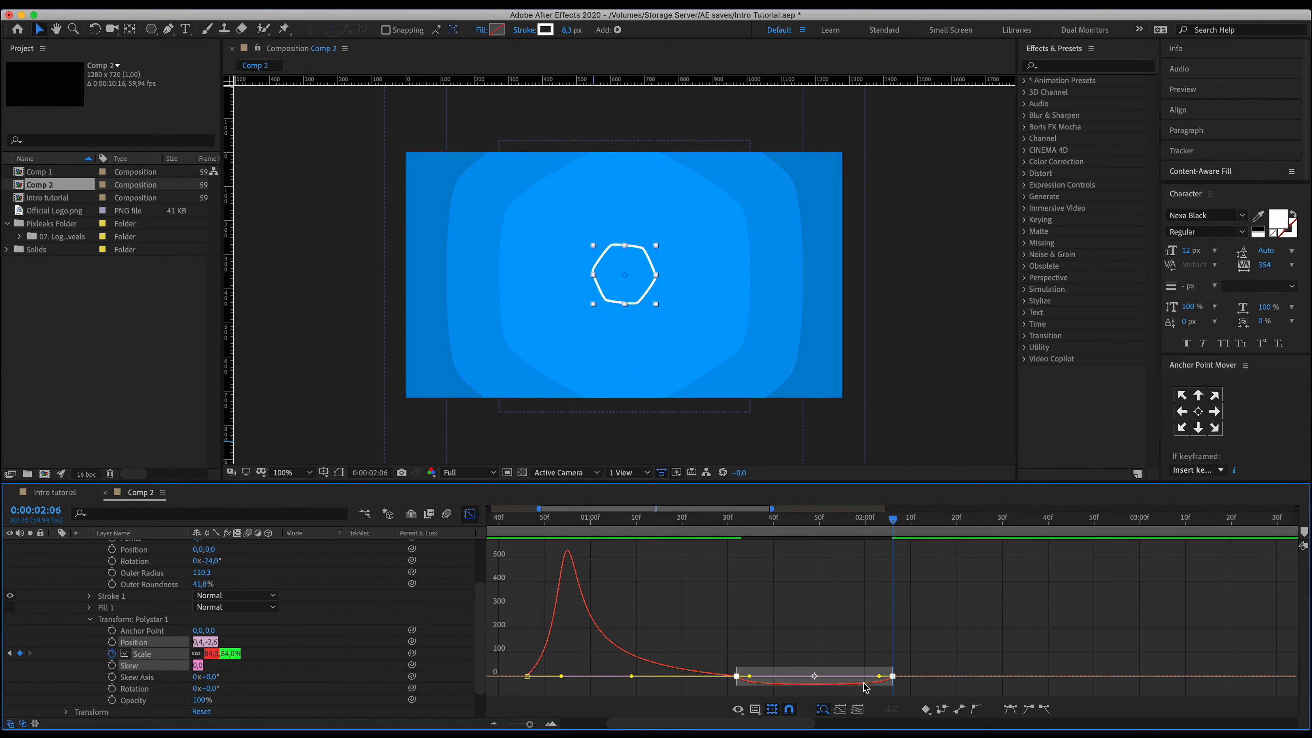
{"action": "mouse_move", "coordinate": [878, 680]}
{"action": "left_mouse_down"}
{"action": "mouse_move", "coordinate": [799, 685]}
{"action": "mouse_move", "coordinate": [878, 681]}
{"action": "left_mouse_up"}
{"action": "left_click_drag", "start_coordinate": [749, 678], "coordinate": [814, 682]}
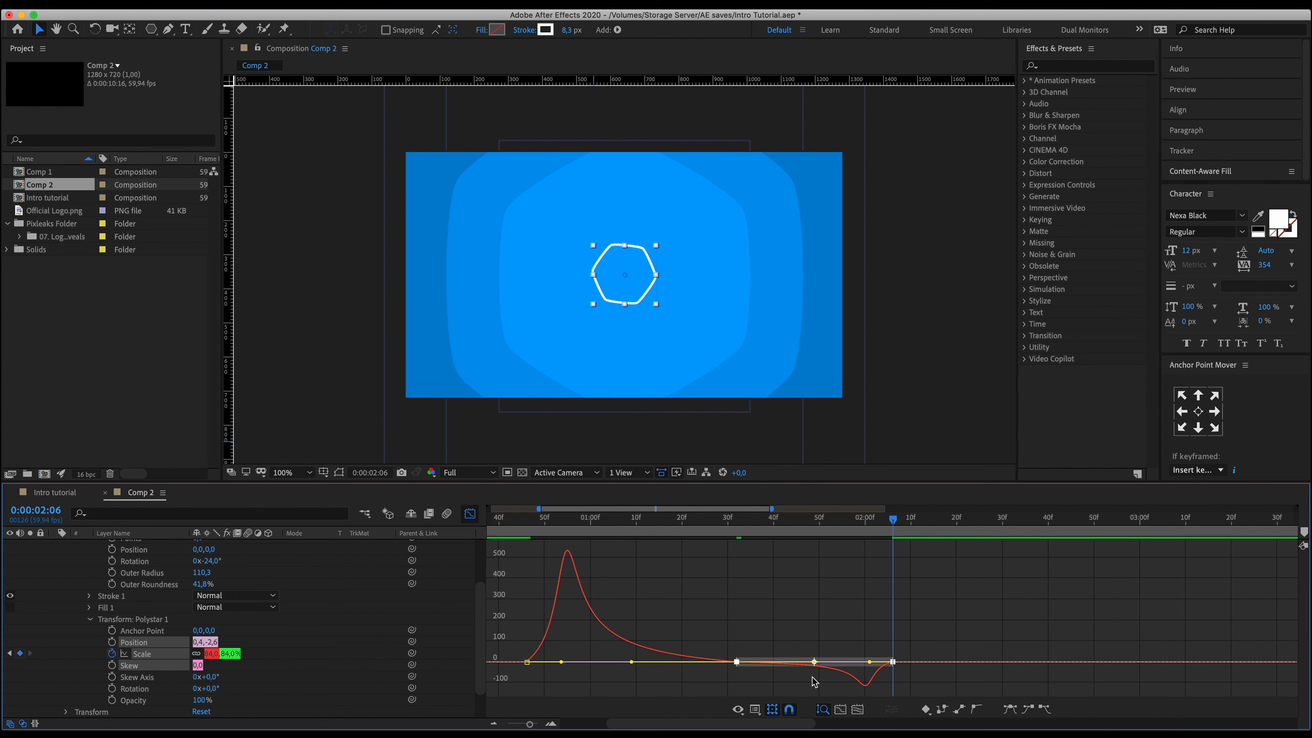
{"action": "mouse_move", "coordinate": [567, 558]}
{"action": "left_click", "coordinate": [471, 514]}
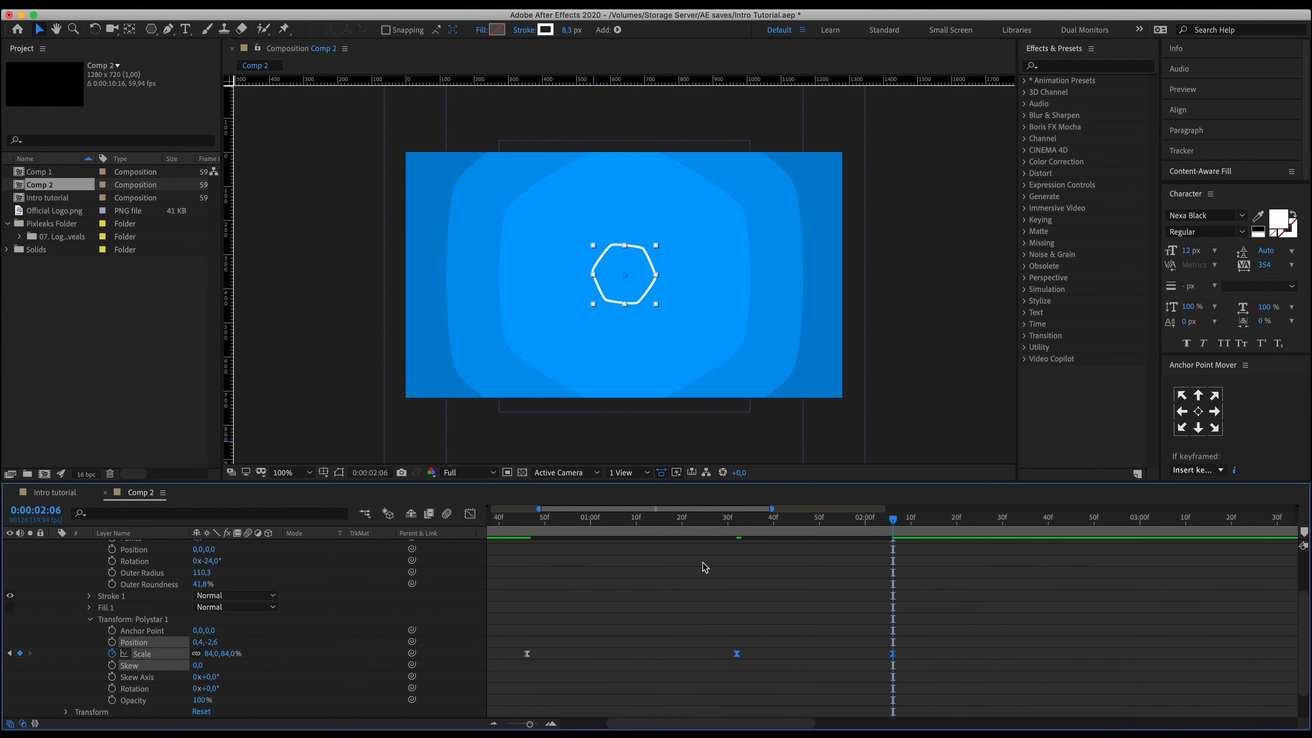
Preview the hexagon's full grow-and-shrink animation from 0:00:00:26 and again from 0:00:00:43.
{"action": "left_click_drag", "start_coordinate": [526, 722], "coordinate": [509, 724]}
{"action": "left_click", "coordinate": [527, 521]}
{"action": "key", "text": "space"}
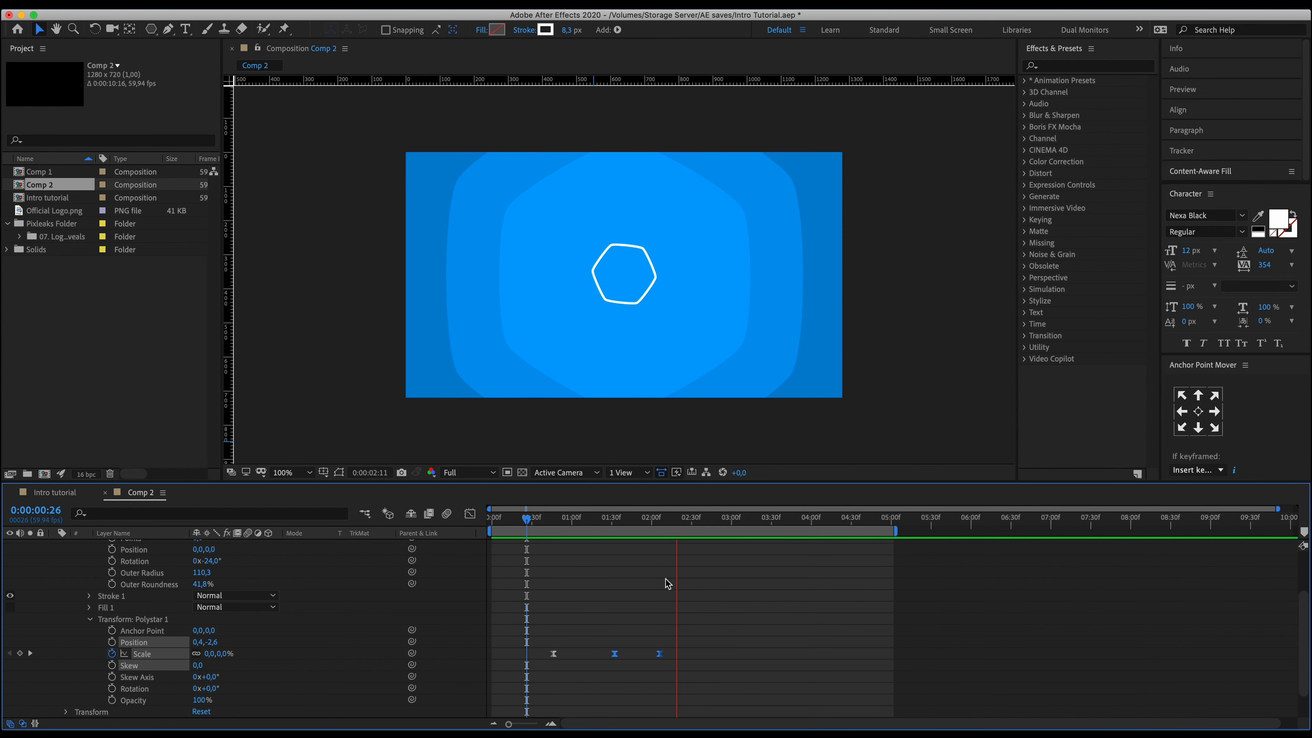
{"action": "key", "text": "space"}
{"action": "left_click", "coordinate": [550, 521]}
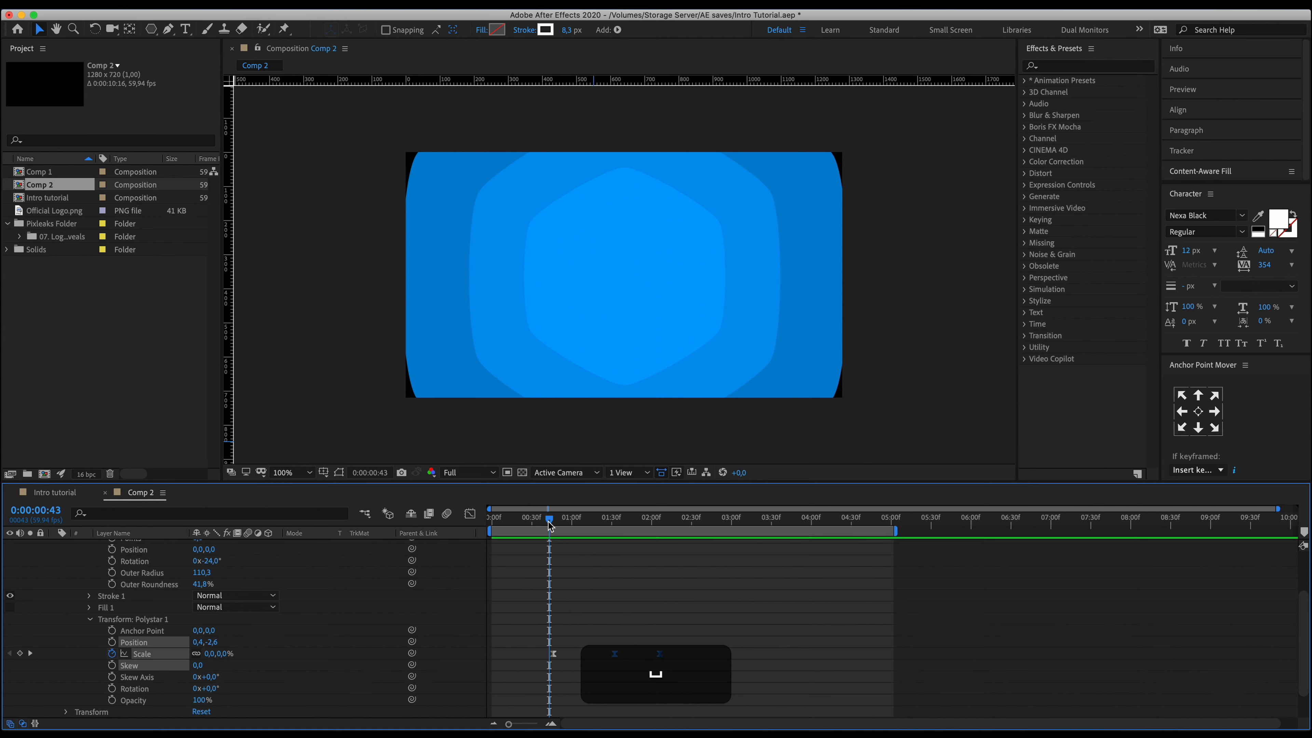
{"action": "key", "text": "space"}
{"action": "key", "text": "space"}
Start keyframing the Rotation of Polystar Path 1 at 0:00:01:32, where the middle Scale keyframe sits.
{"action": "left_click_drag", "start_coordinate": [569, 521], "coordinate": [616, 523]}
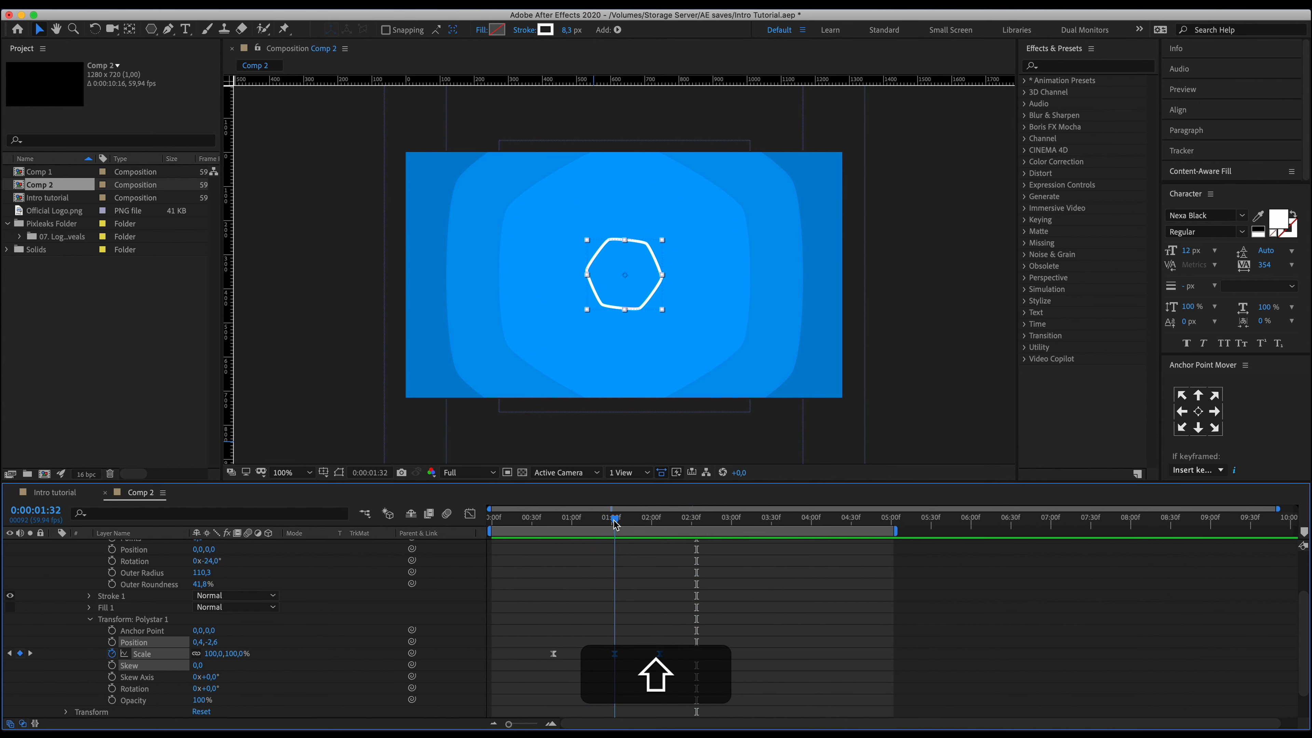
{"action": "left_click", "coordinate": [147, 688]}
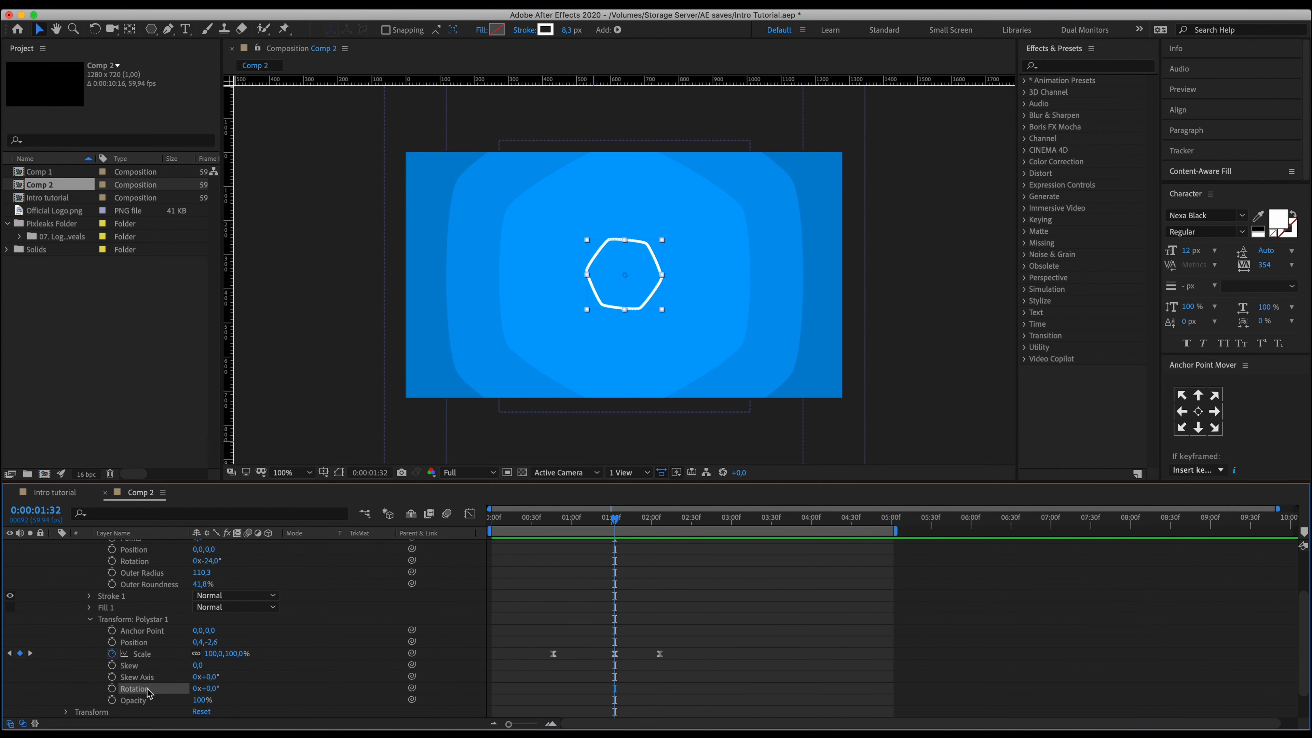
{"action": "scroll", "coordinate": [151, 590], "scroll_direction": "up", "scroll_amount": 4}
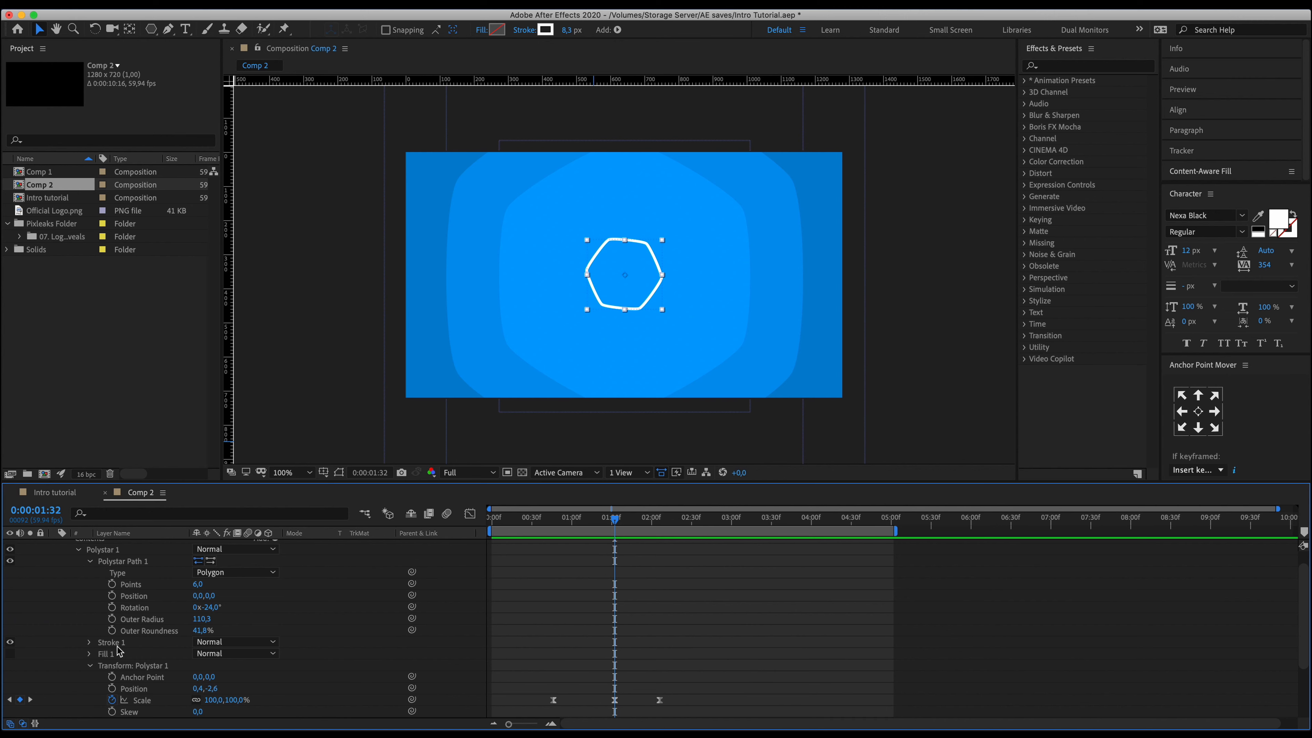
{"action": "left_click", "coordinate": [112, 608]}
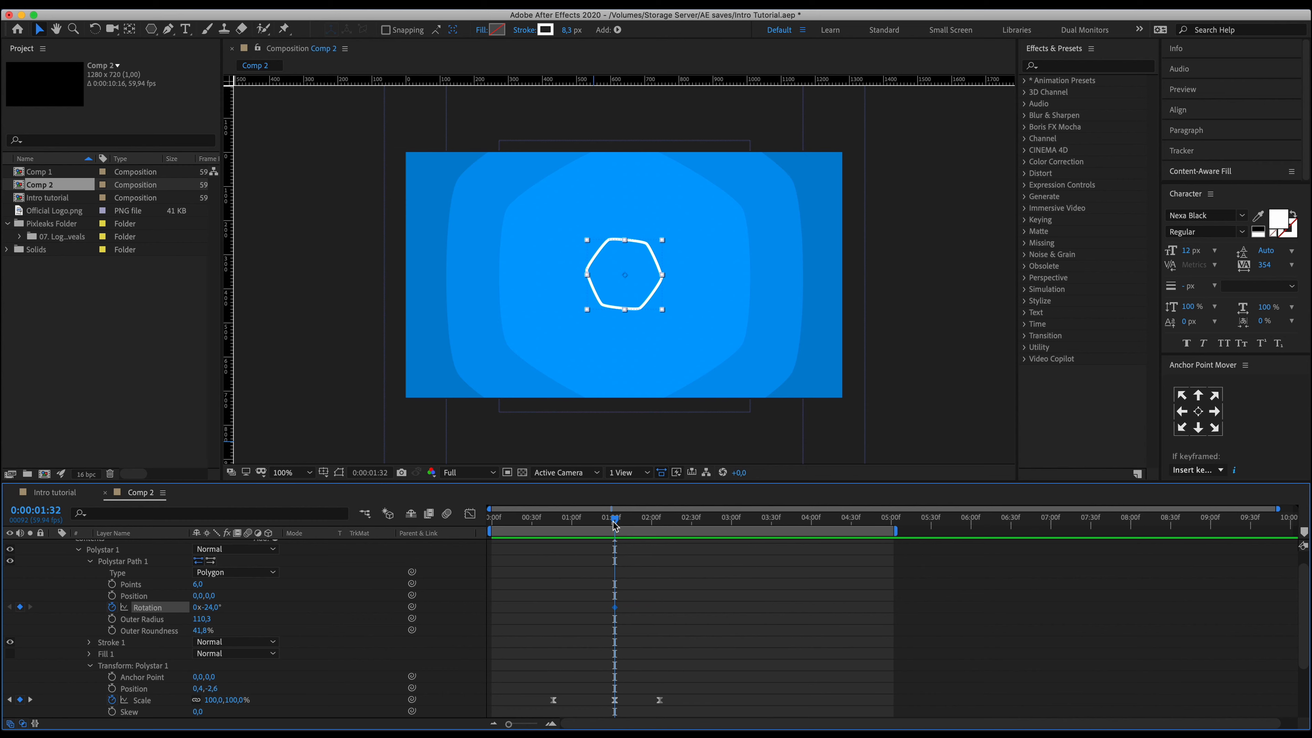
Add a second Rotation keyframe of -60° at 0:00:02:06 and apply Easy Ease to both Rotation keyframes.
{"action": "left_click_drag", "start_coordinate": [614, 525], "coordinate": [652, 527]}
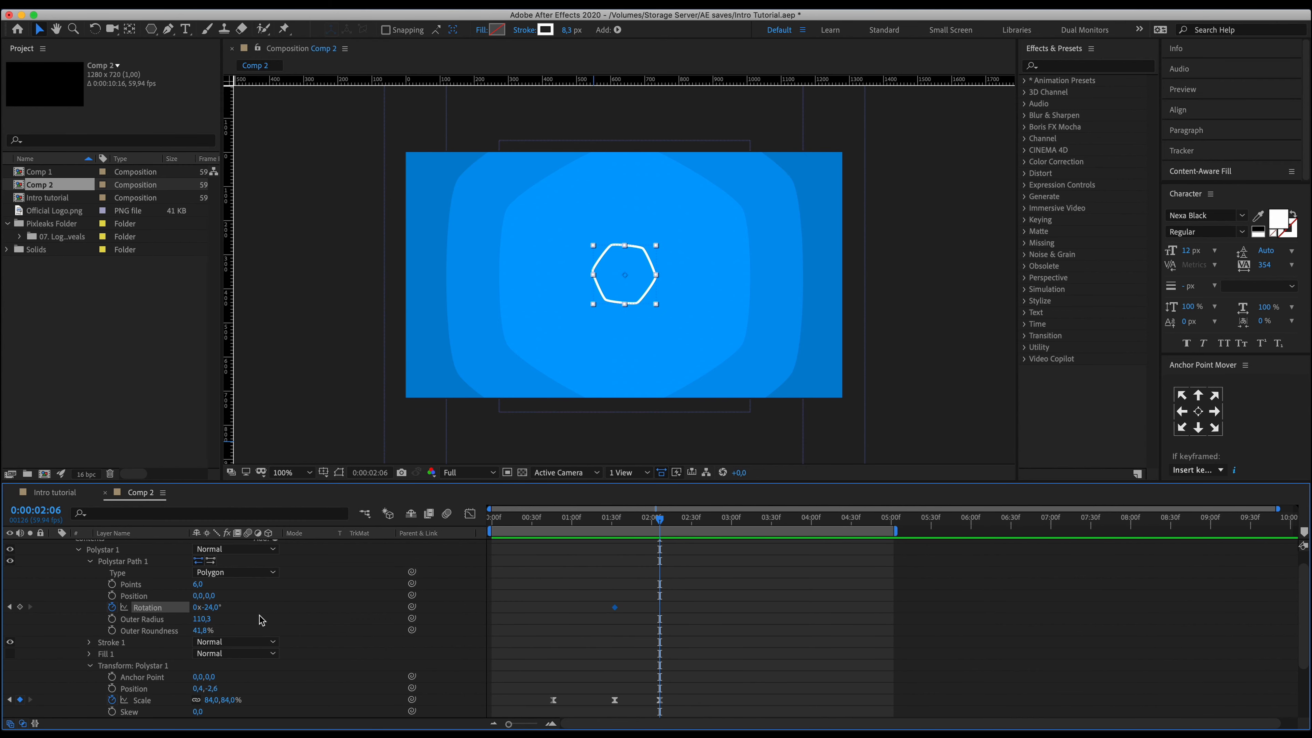
{"action": "left_click_drag", "start_coordinate": [203, 607], "coordinate": [211, 607]}
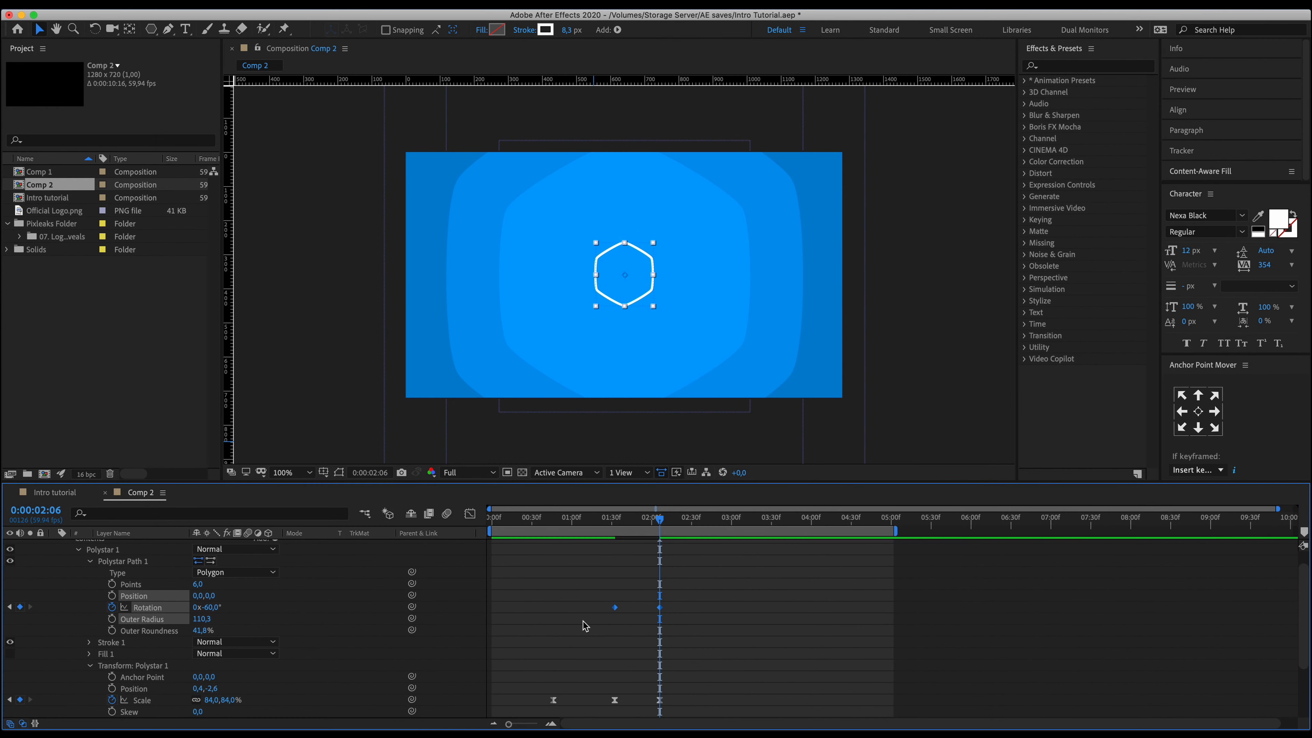
{"action": "key", "text": "F9"}
{"action": "left_click", "coordinate": [611, 573]}
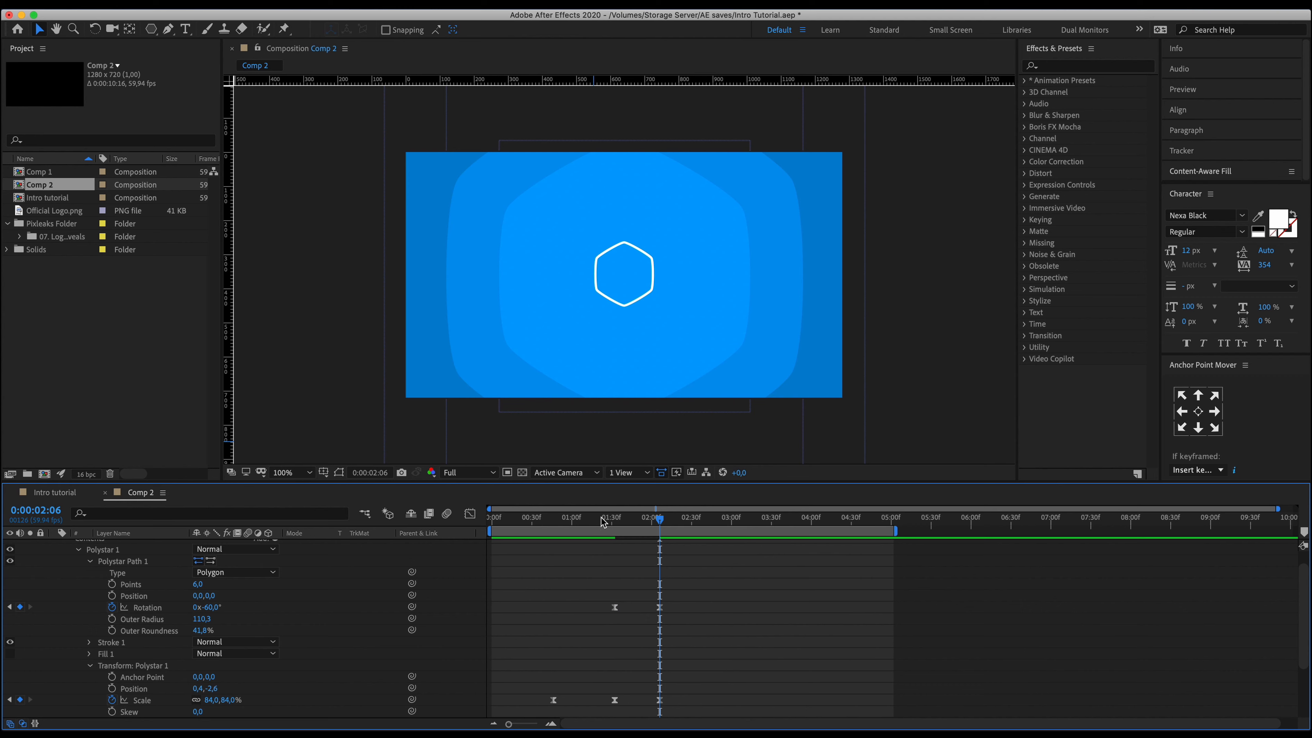
Preview the rotation from 0:00:00:30 and lengthen the ease into the last Rotation keyframe on its speed curve.
{"action": "key", "text": "space"}
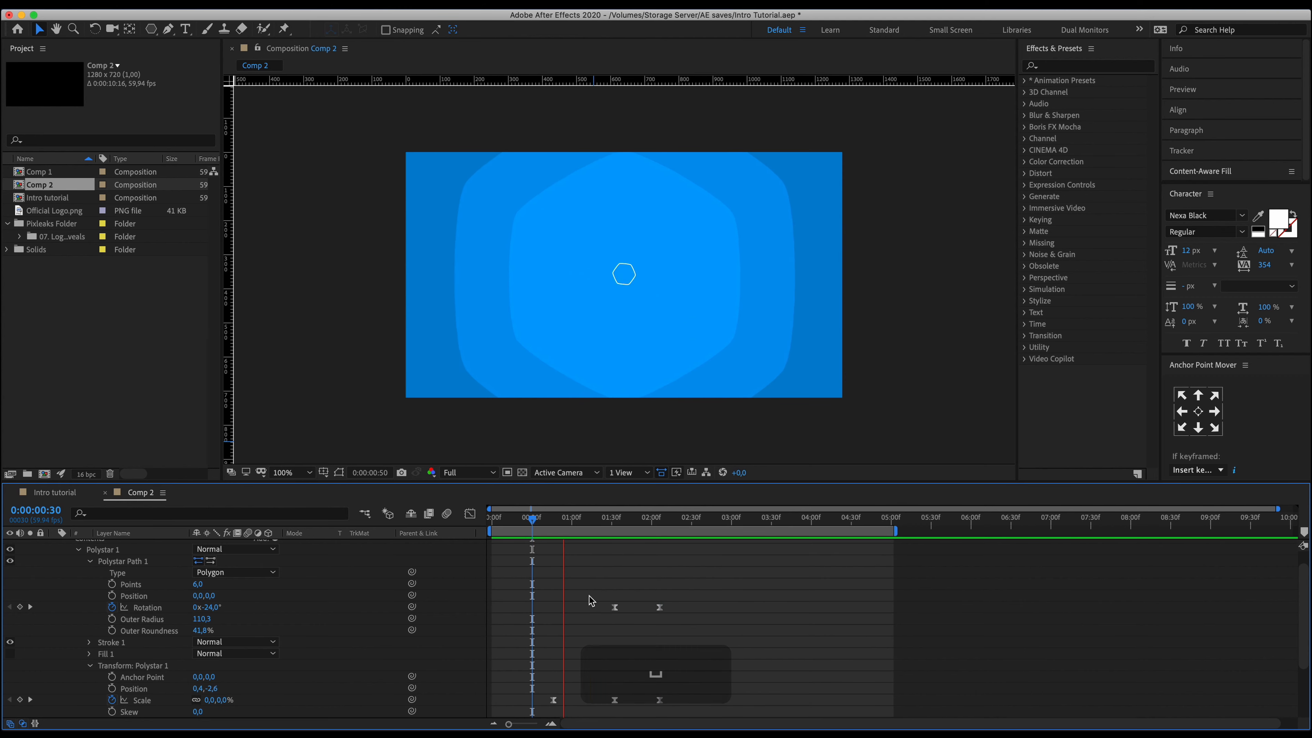
{"action": "key", "text": "space"}
{"action": "left_click_drag", "start_coordinate": [690, 584], "coordinate": [573, 608]}
{"action": "left_click", "coordinate": [469, 514]}
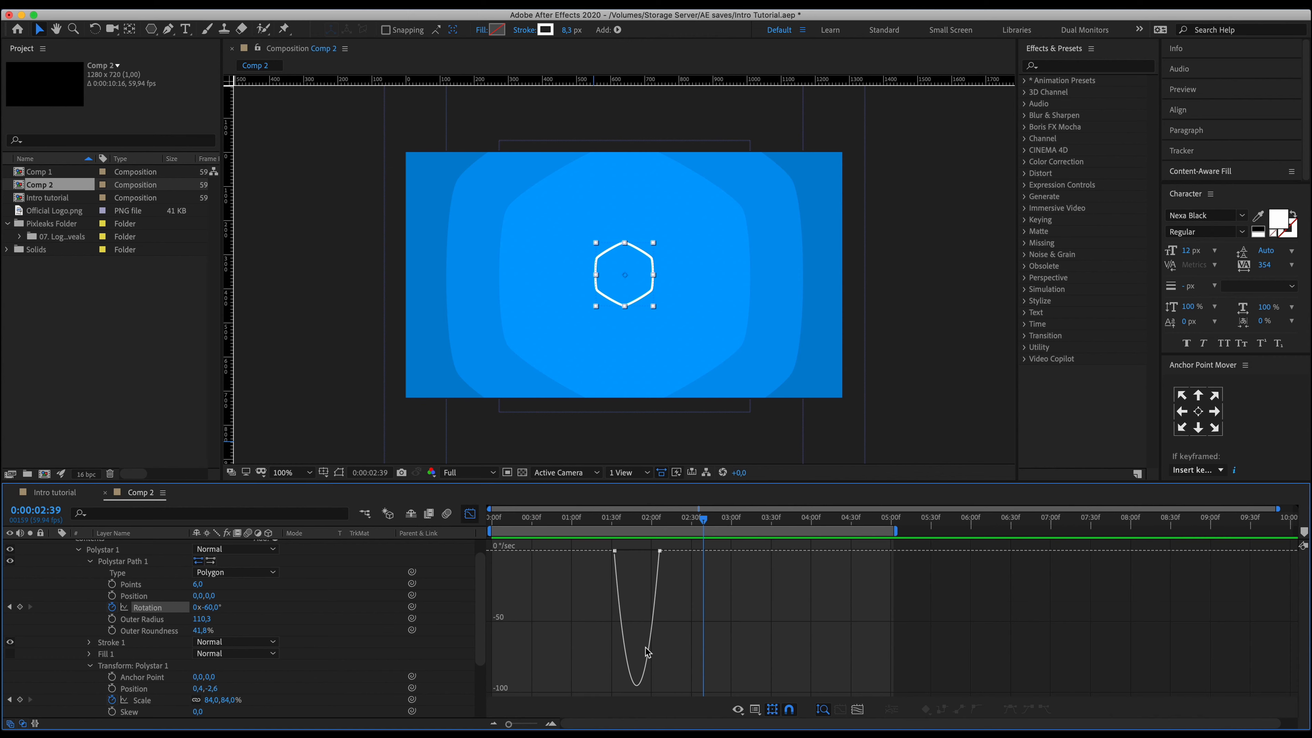
{"action": "left_click_drag", "start_coordinate": [666, 552], "coordinate": [637, 551]}
{"action": "left_click", "coordinate": [470, 514]}
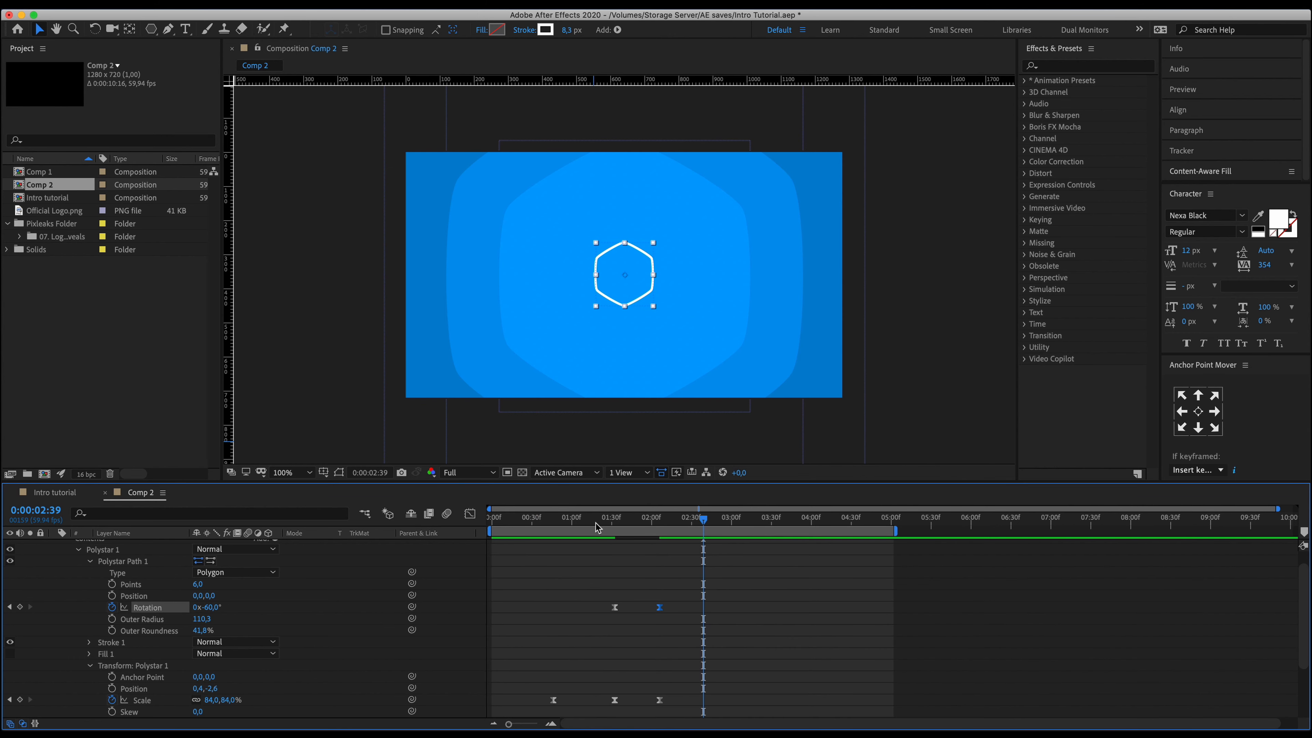
Preview the hexagon's rotation from 0:00:00:35 and delay the last Rotation keyframe to slow the turn.
{"action": "left_click", "coordinate": [537, 523]}
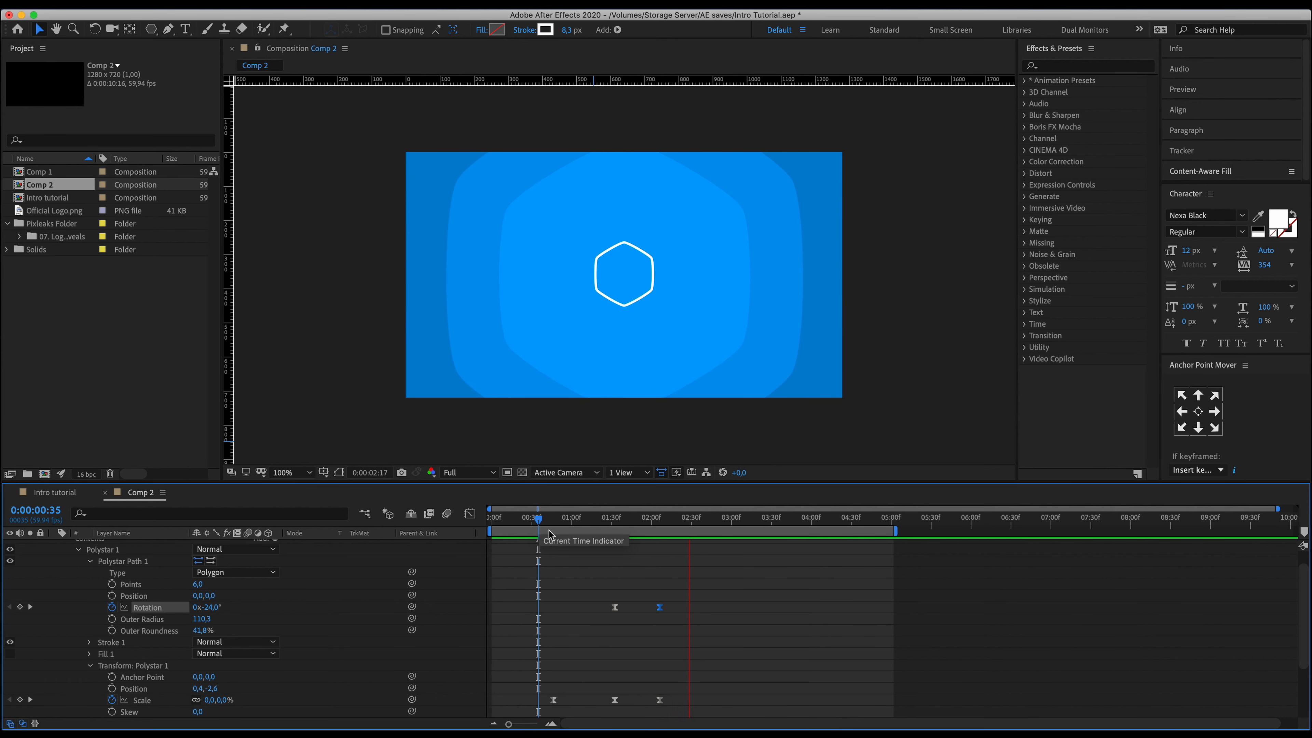
{"action": "key", "text": "space"}
{"action": "mouse_move", "coordinate": [674, 612]}
{"action": "left_mouse_down"}
{"action": "mouse_move", "coordinate": [764, 607]}
{"action": "mouse_move", "coordinate": [696, 610]}
{"action": "left_mouse_up"}
{"action": "left_click", "coordinate": [651, 569]}
{"action": "key", "text": "space"}
{"action": "key", "text": "space"}
{"action": "key", "text": "space"}
{"action": "key", "text": "space"}
Retime the Rotation keyframes to about 0:00:01:33 and 0:00:02:18, and the last Scale keyframe to about 0:00:02:34.
{"action": "left_click", "coordinate": [549, 522]}
{"action": "key", "text": "space"}
{"action": "key", "text": "space"}
{"action": "left_click_drag", "start_coordinate": [615, 608], "coordinate": [723, 607]}
{"action": "left_click", "coordinate": [578, 523]}
{"action": "key", "text": "space"}
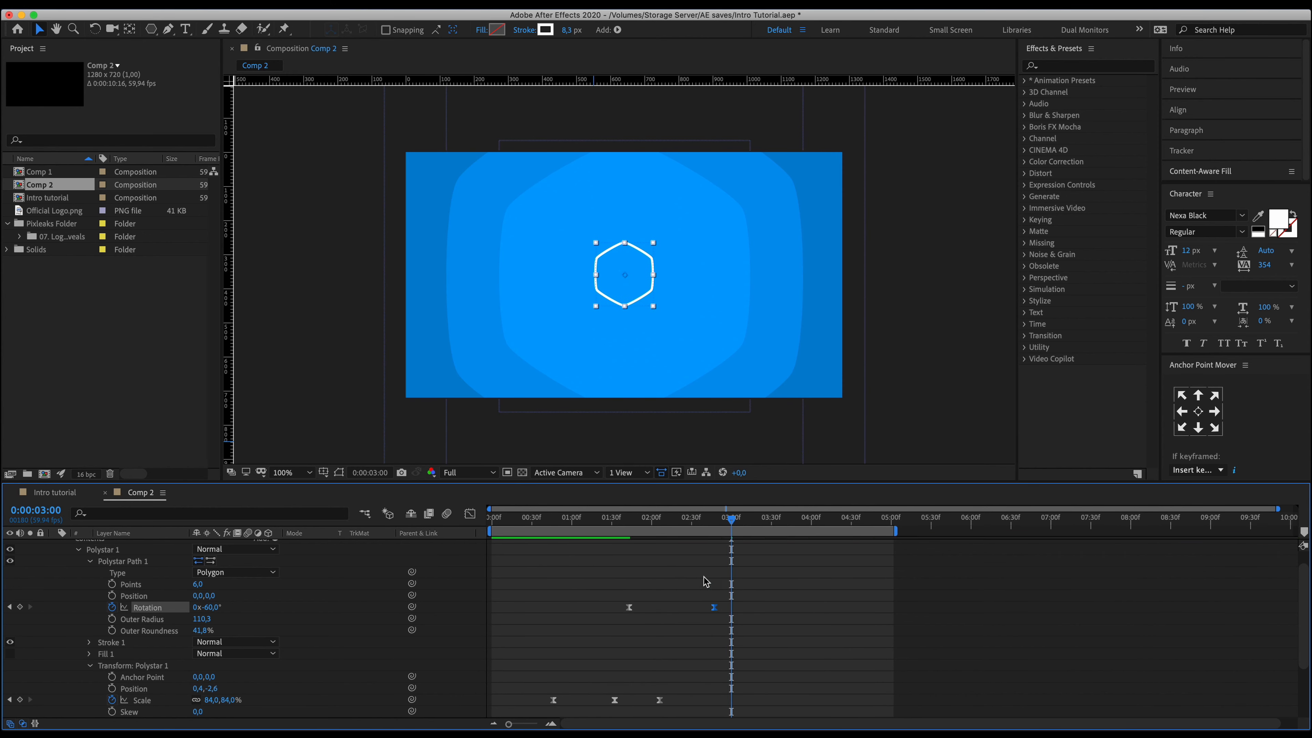
{"action": "key", "text": "space"}
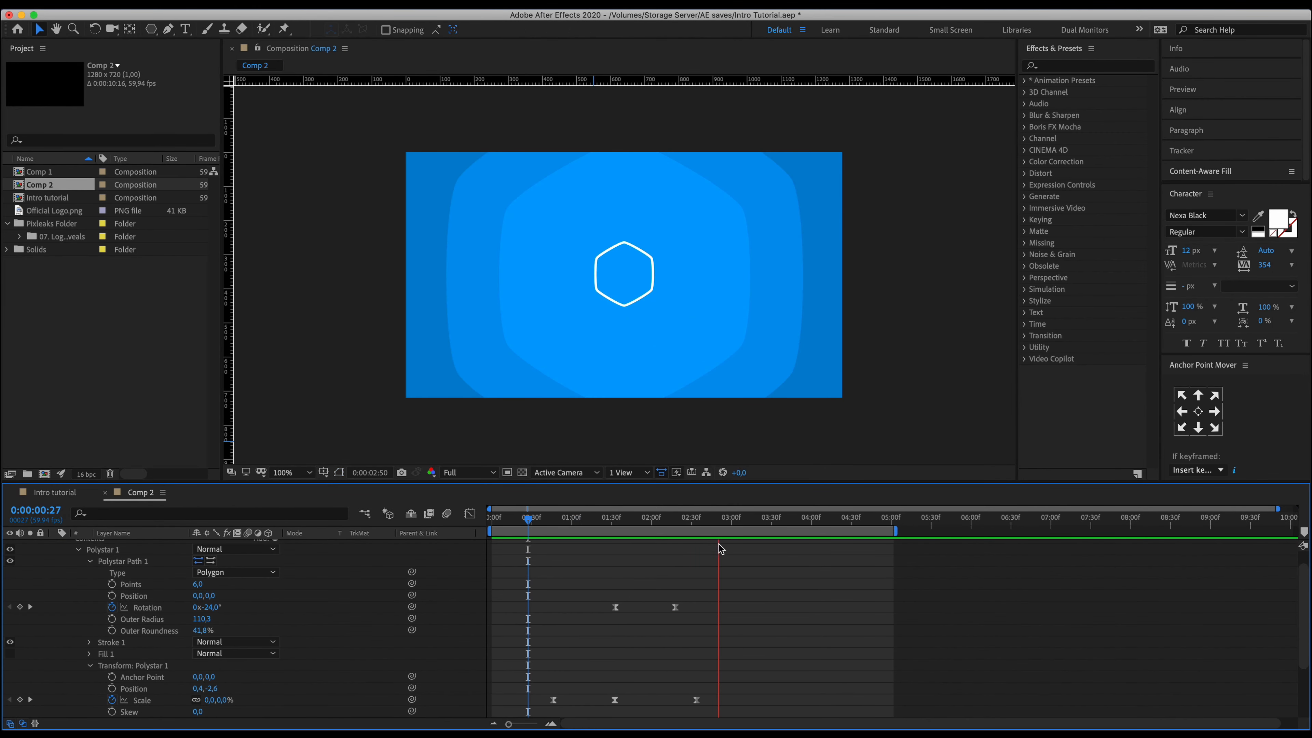
Preview the retimed rotation and shrink from 0:00:01:13.
{"action": "key", "text": "space"}
{"action": "left_click", "coordinate": [590, 521]}
{"action": "key", "text": "space"}
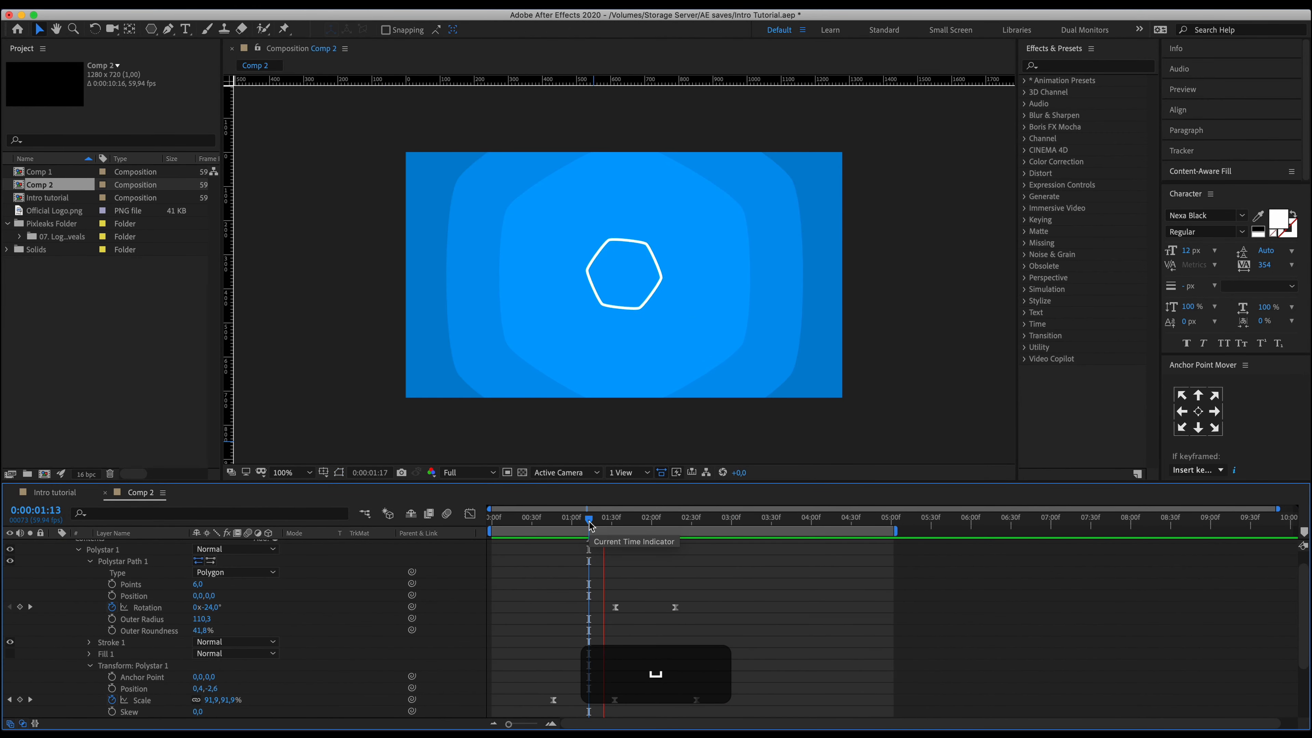
{"action": "key", "text": "space"}
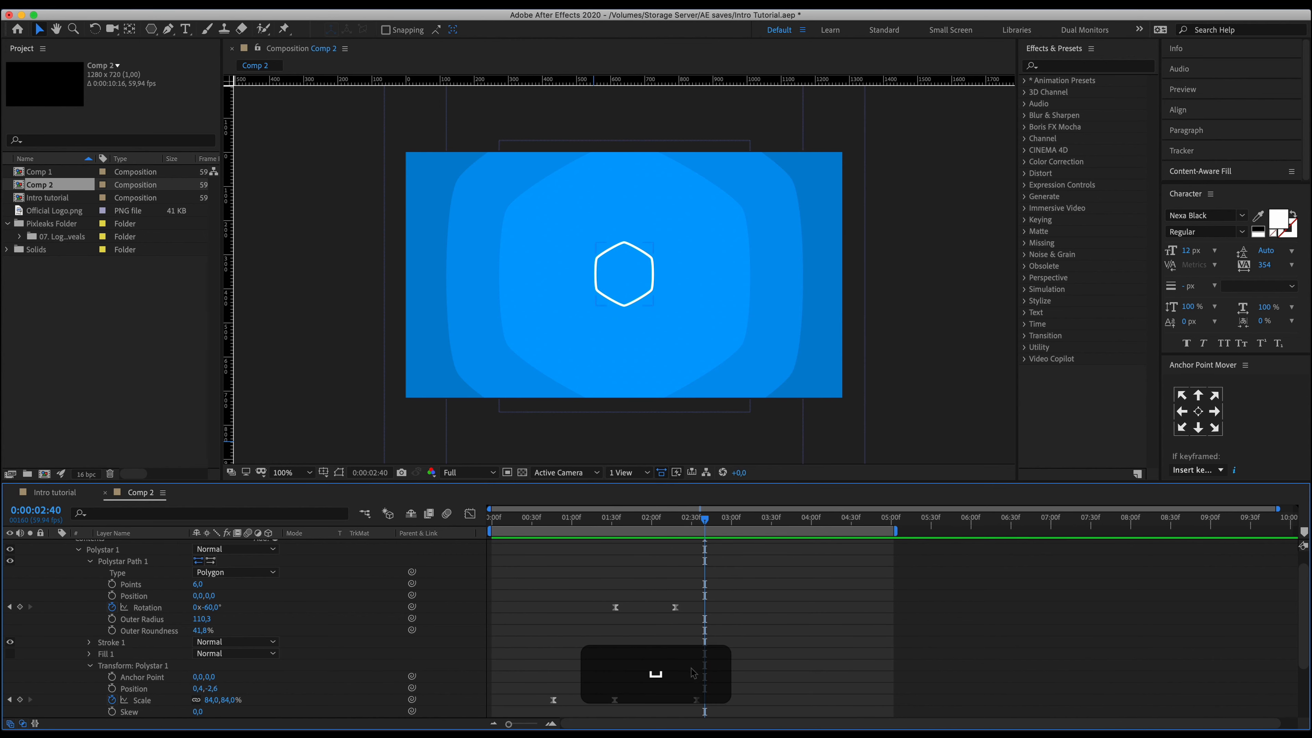
Reshape the speed curve between the last two Scale keyframes to peak early and ease out slowly.
{"action": "left_click_drag", "start_coordinate": [731, 682], "coordinate": [616, 716]}
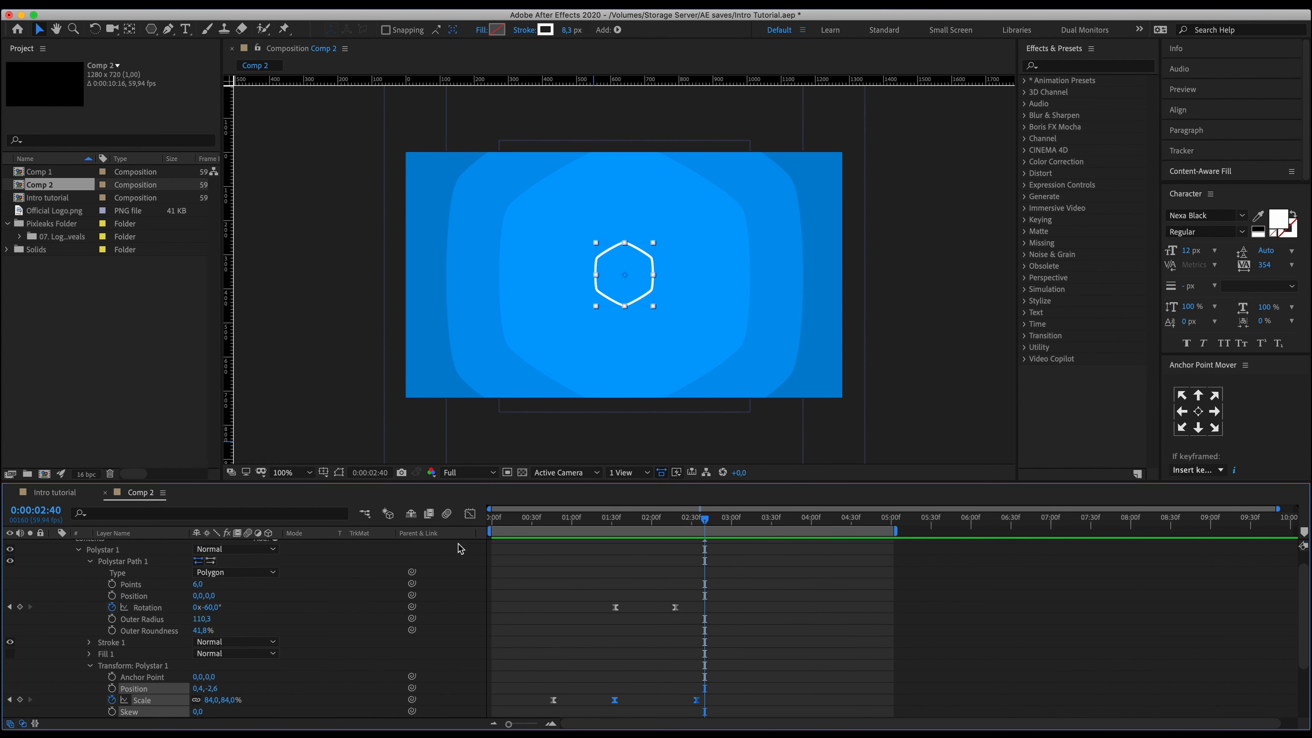
{"action": "left_click", "coordinate": [469, 514]}
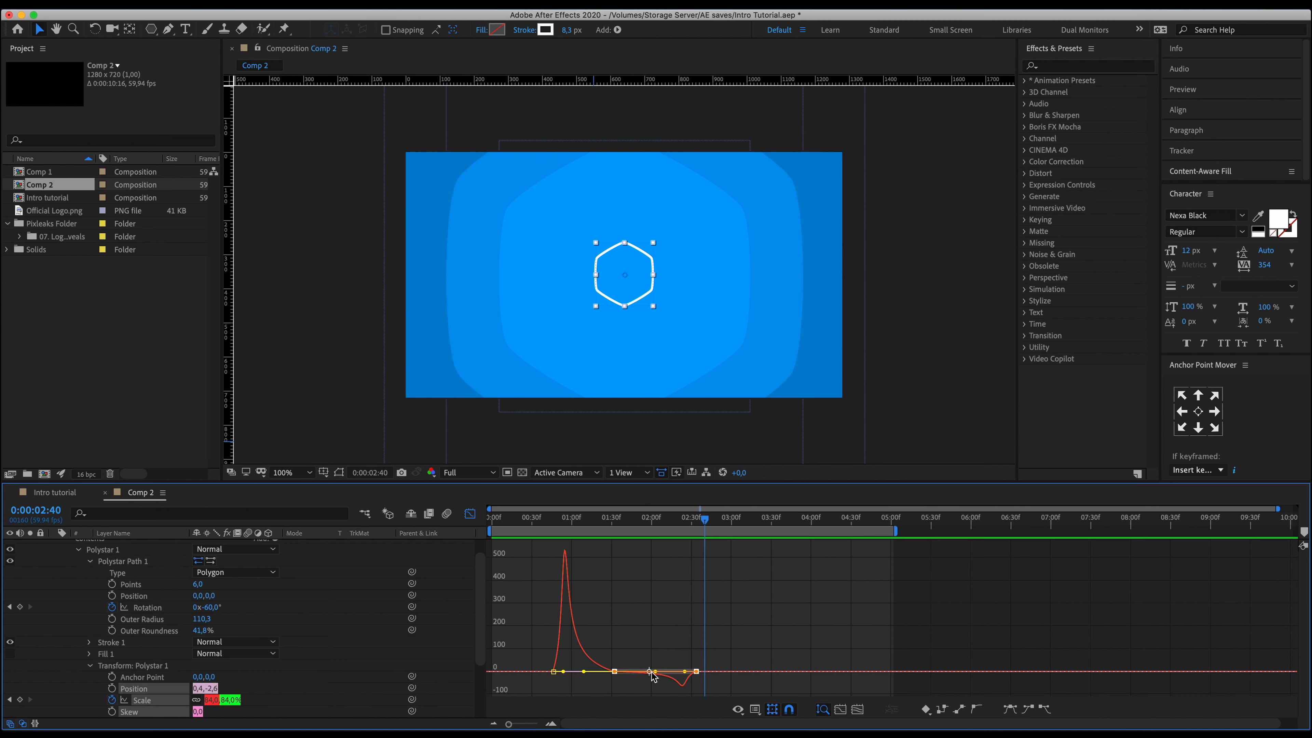
{"action": "mouse_move", "coordinate": [656, 672]}
{"action": "left_mouse_down"}
{"action": "mouse_move", "coordinate": [626, 675]}
{"action": "mouse_move", "coordinate": [670, 681]}
{"action": "mouse_move", "coordinate": [648, 681]}
{"action": "left_mouse_up"}
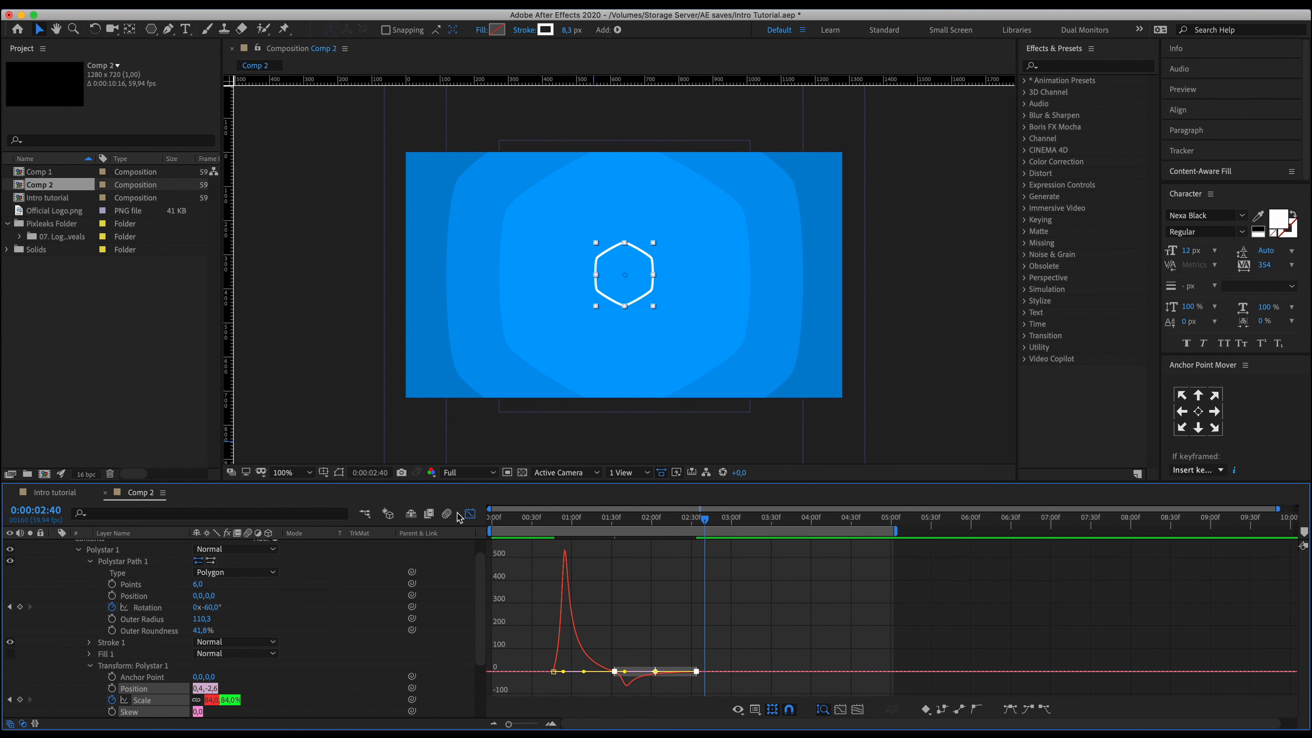
{"action": "left_click", "coordinate": [468, 515]}
Preview the hexagon's animation from 0:00:00:36, 0:00:00:40 and 0:00:00:48, and check the frames around 0:00:01:32.
{"action": "left_click", "coordinate": [543, 526]}
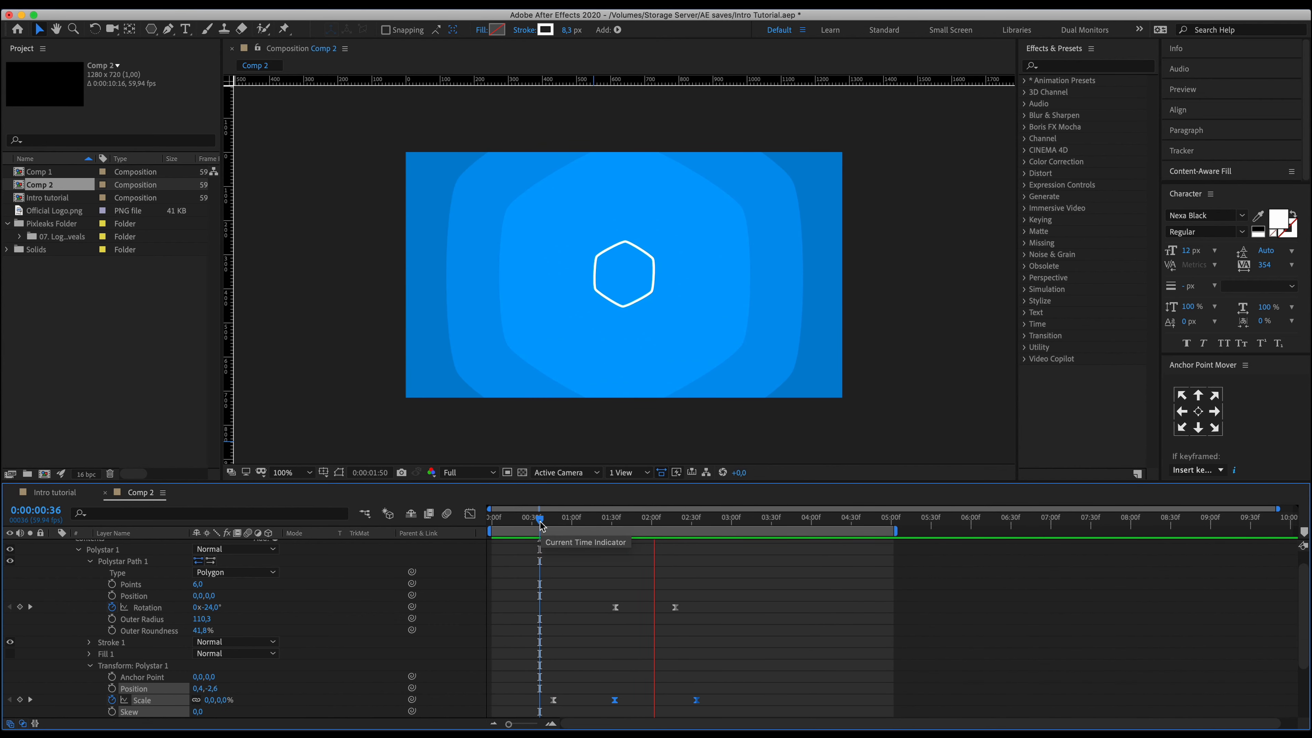
{"action": "key", "text": "space"}
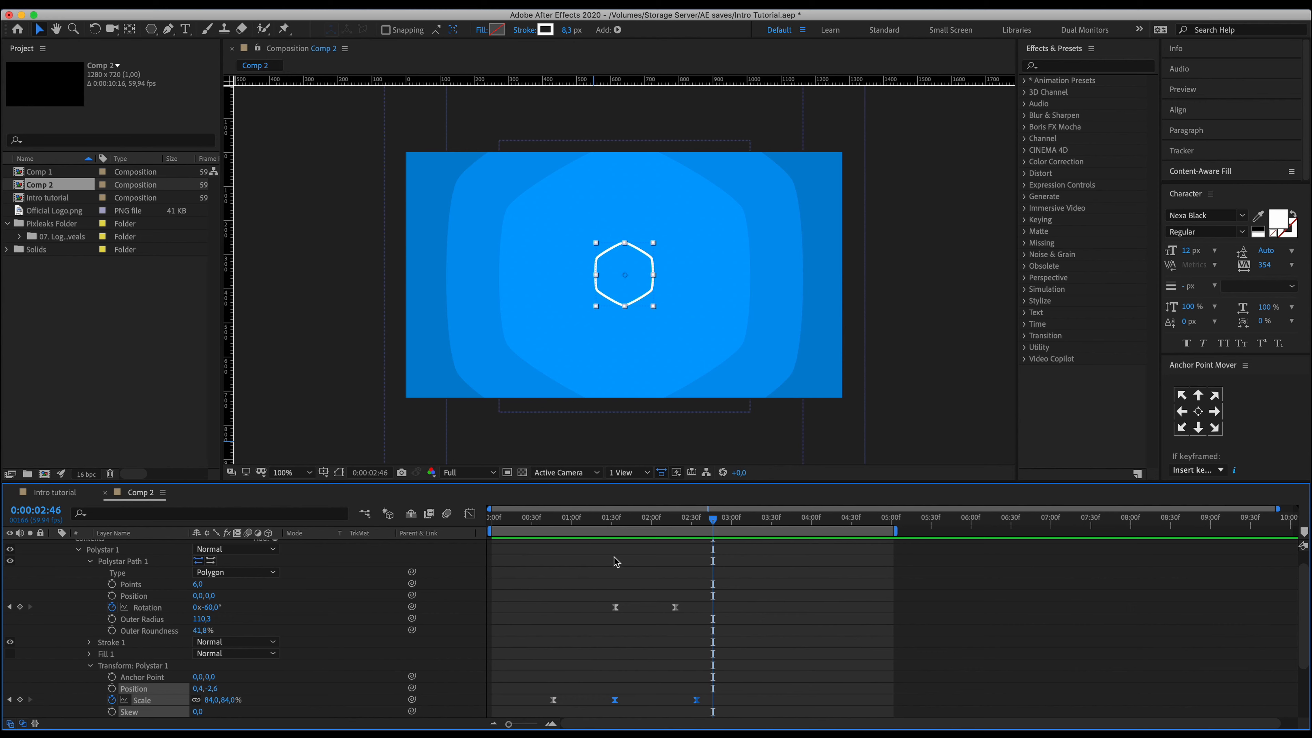
{"action": "left_click", "coordinate": [546, 517]}
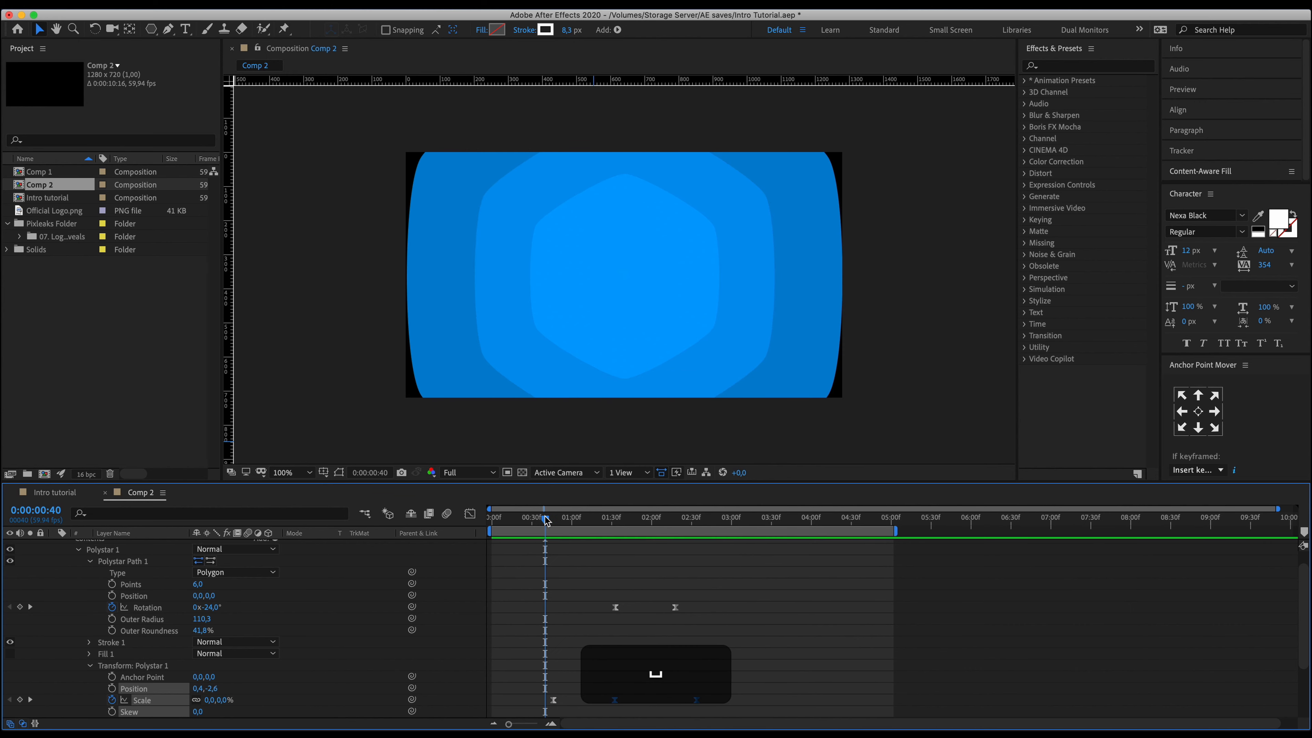
{"action": "key", "text": "space"}
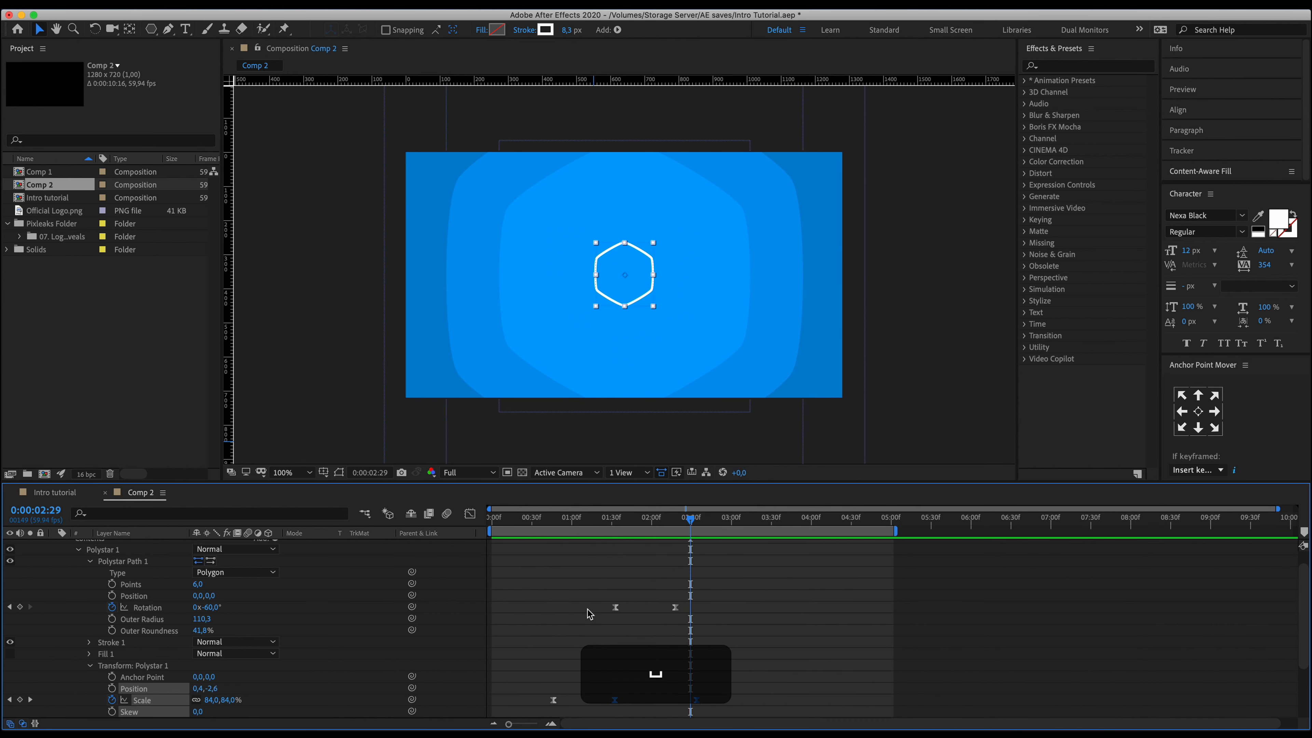
{"action": "left_click", "coordinate": [613, 519]}
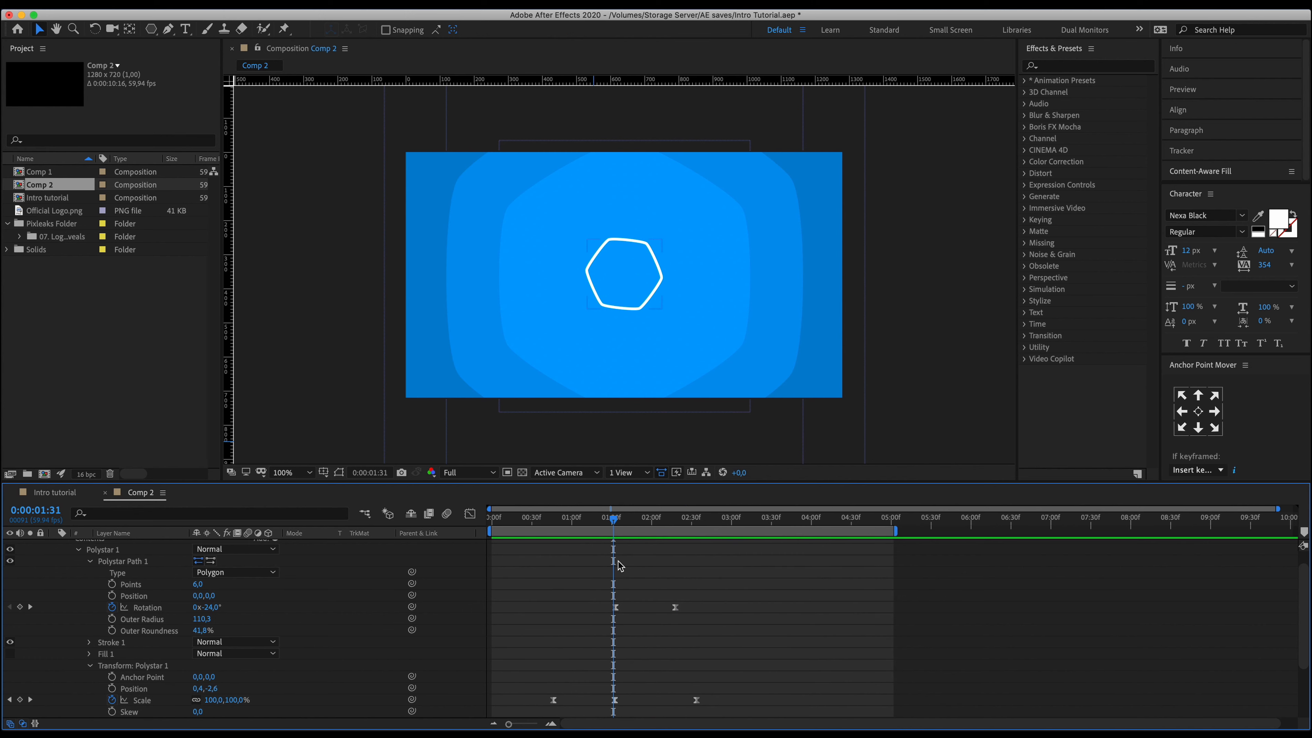
{"action": "left_click_drag", "start_coordinate": [614, 521], "coordinate": [616, 523]}
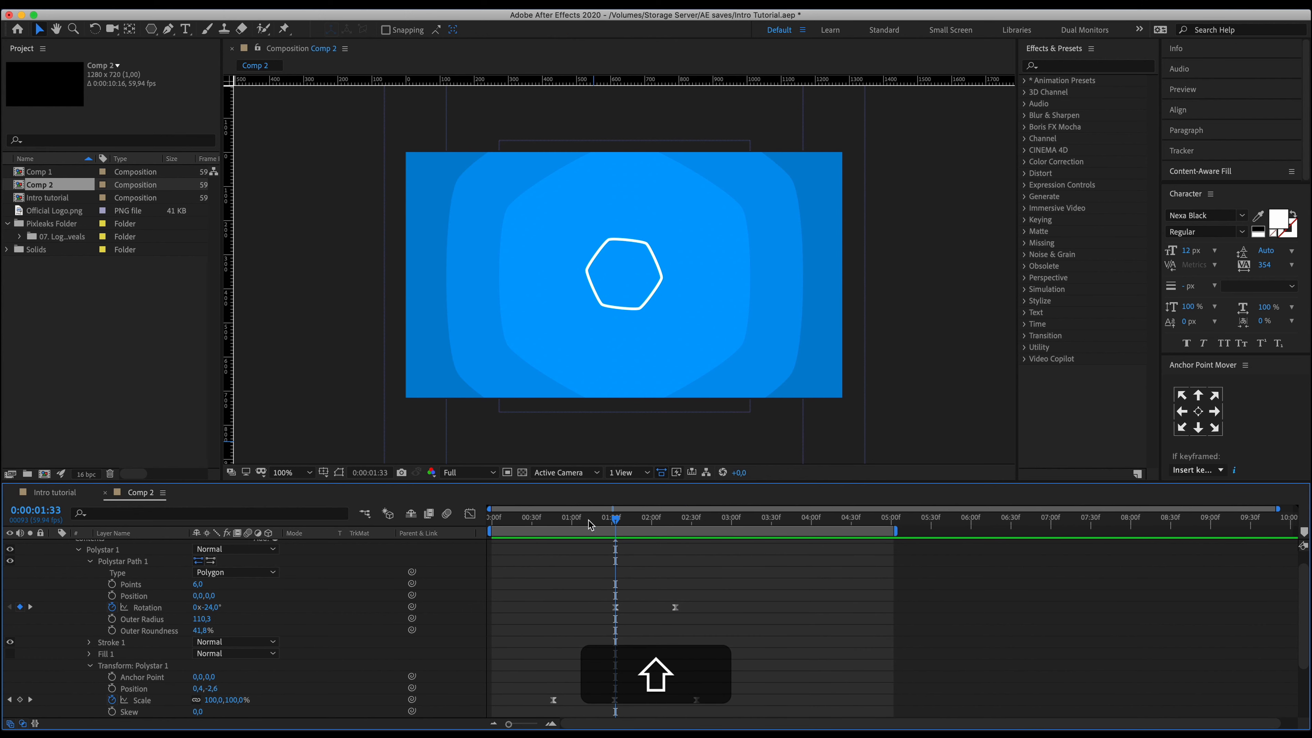
{"action": "left_click", "coordinate": [556, 517]}
{"action": "key", "text": "space"}
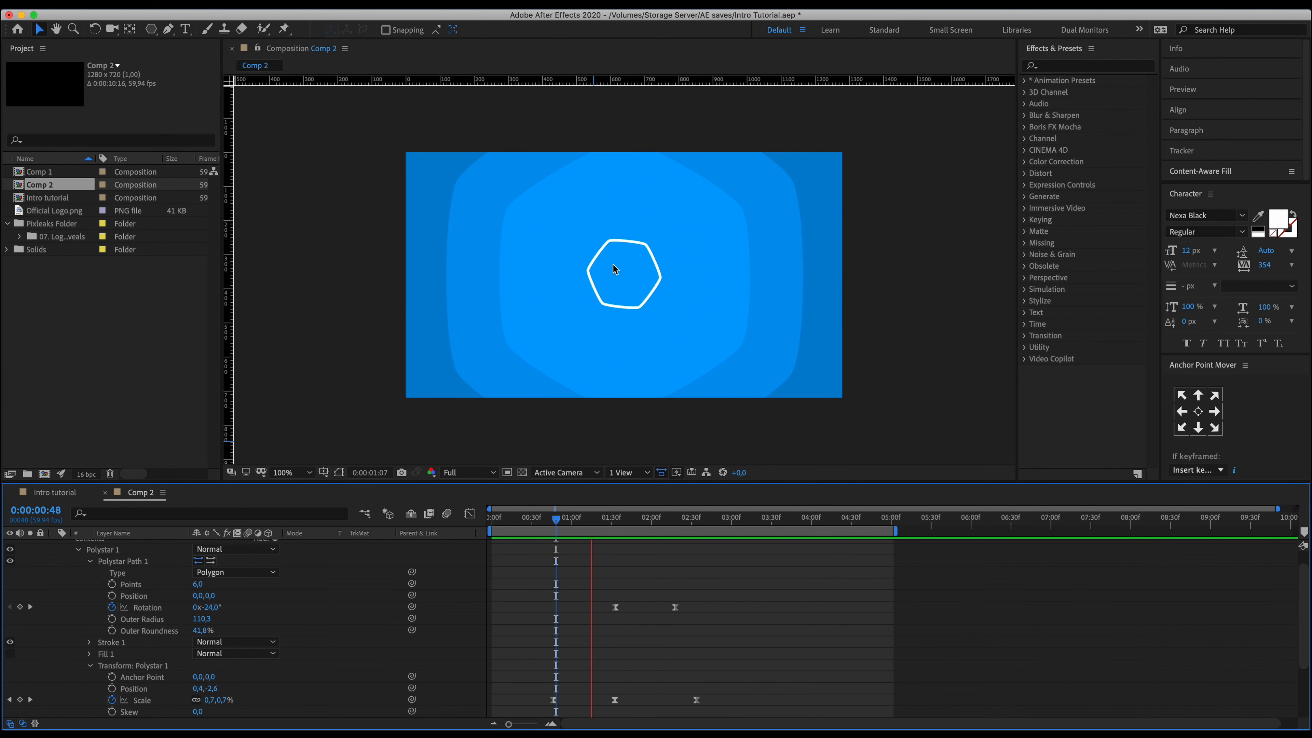
{"action": "key", "text": "space"}
Set the middle Polystar 1 Scale keyframe at 0:00:01:32 to 112%.
{"action": "left_click_drag", "start_coordinate": [614, 525], "coordinate": [616, 523]}
{"action": "left_click", "coordinate": [615, 700]}
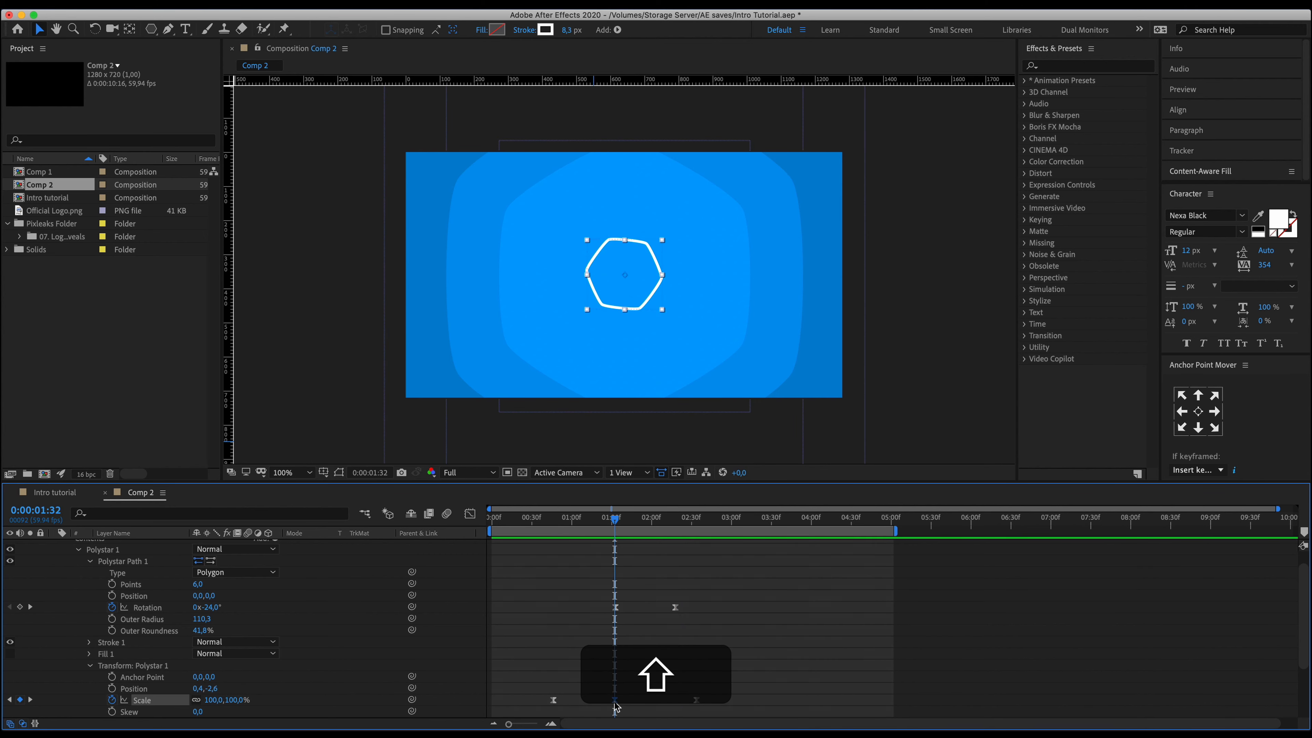
{"action": "left_click_drag", "start_coordinate": [211, 700], "coordinate": [214, 700]}
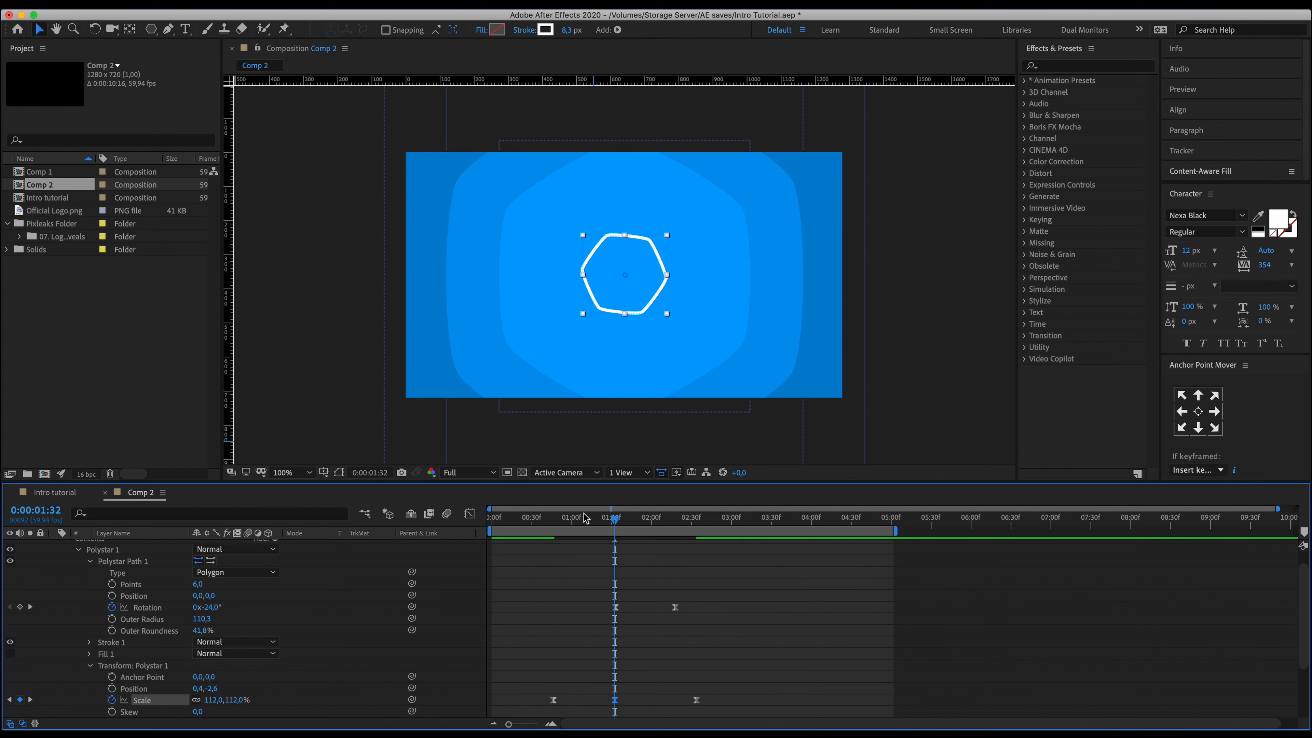
Preview the full intro animation from 0:00:00:44, from the start, and again from 0:00:00:08 and 0:00:00:21.
{"action": "left_click", "coordinate": [552, 523]}
{"action": "key", "text": "space"}
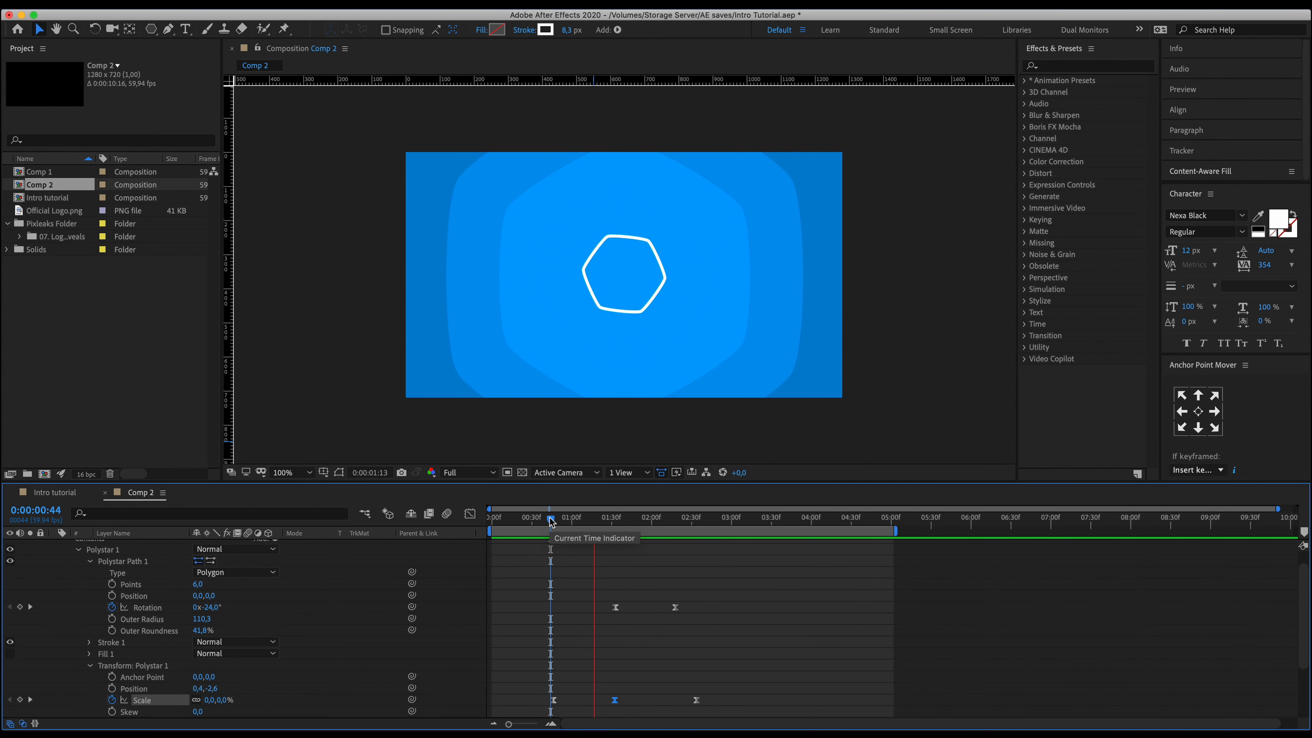
{"action": "key", "text": "space"}
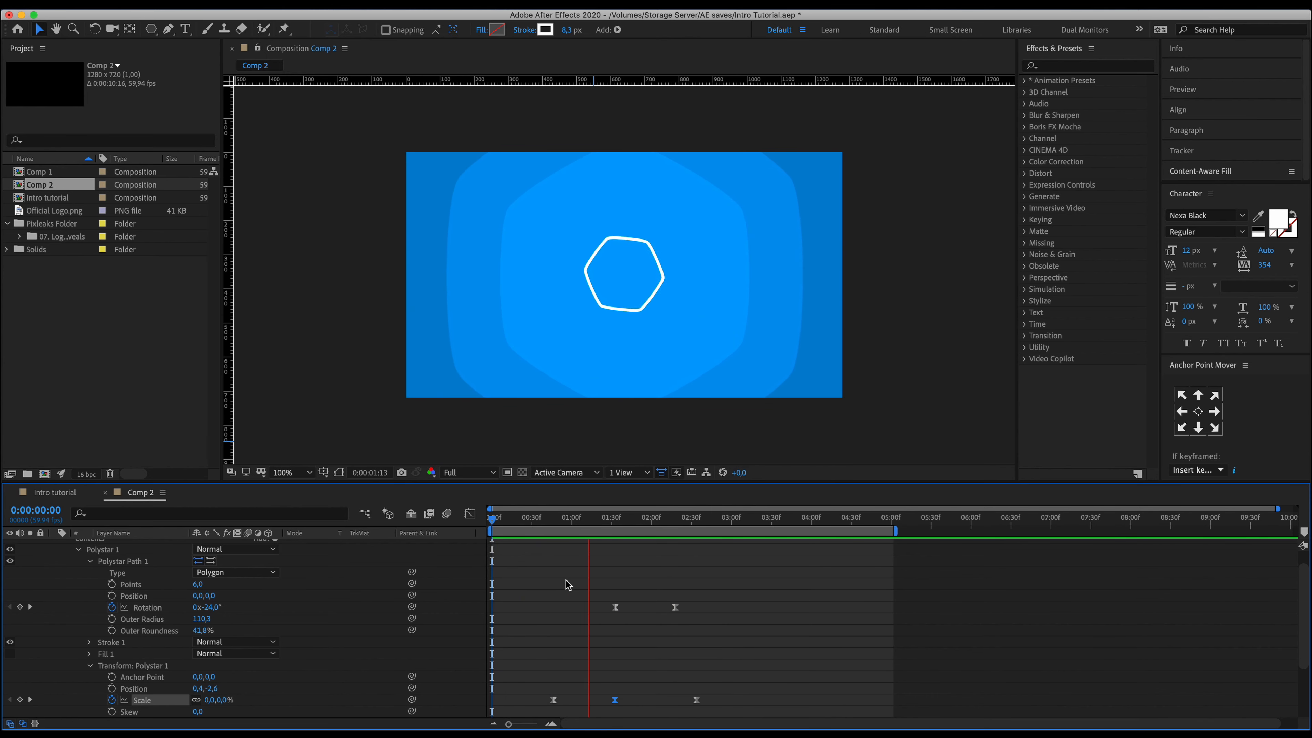
{"action": "key", "text": "space"}
{"action": "key", "text": "space"}
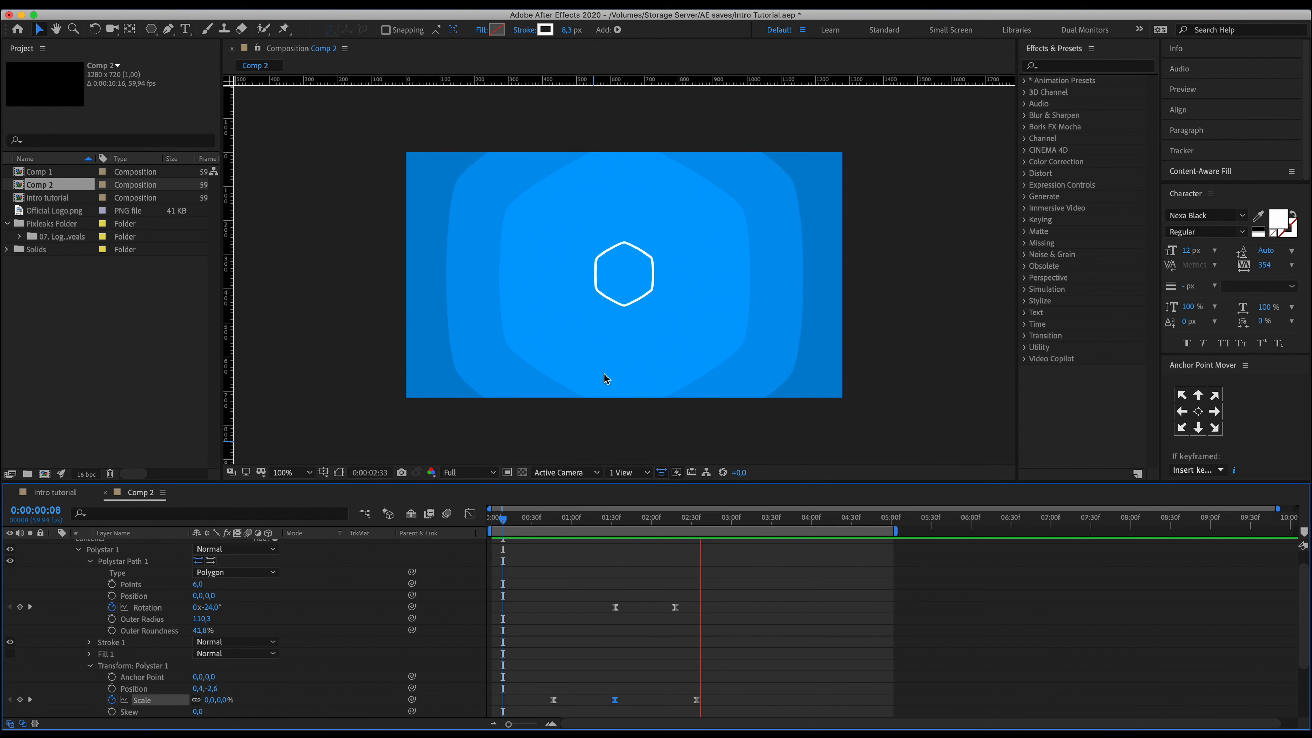
{"action": "key", "text": "space"}
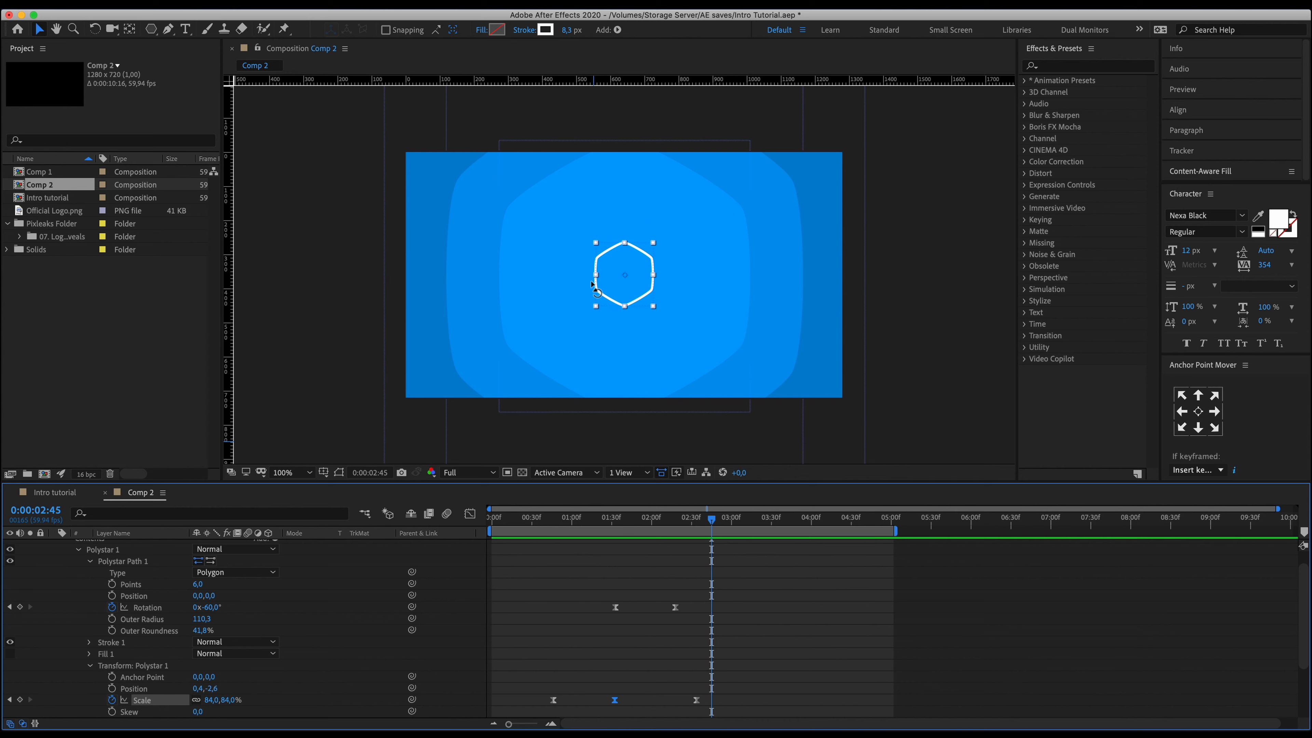
{"action": "left_click", "coordinate": [521, 527]}
{"action": "key", "text": "space"}
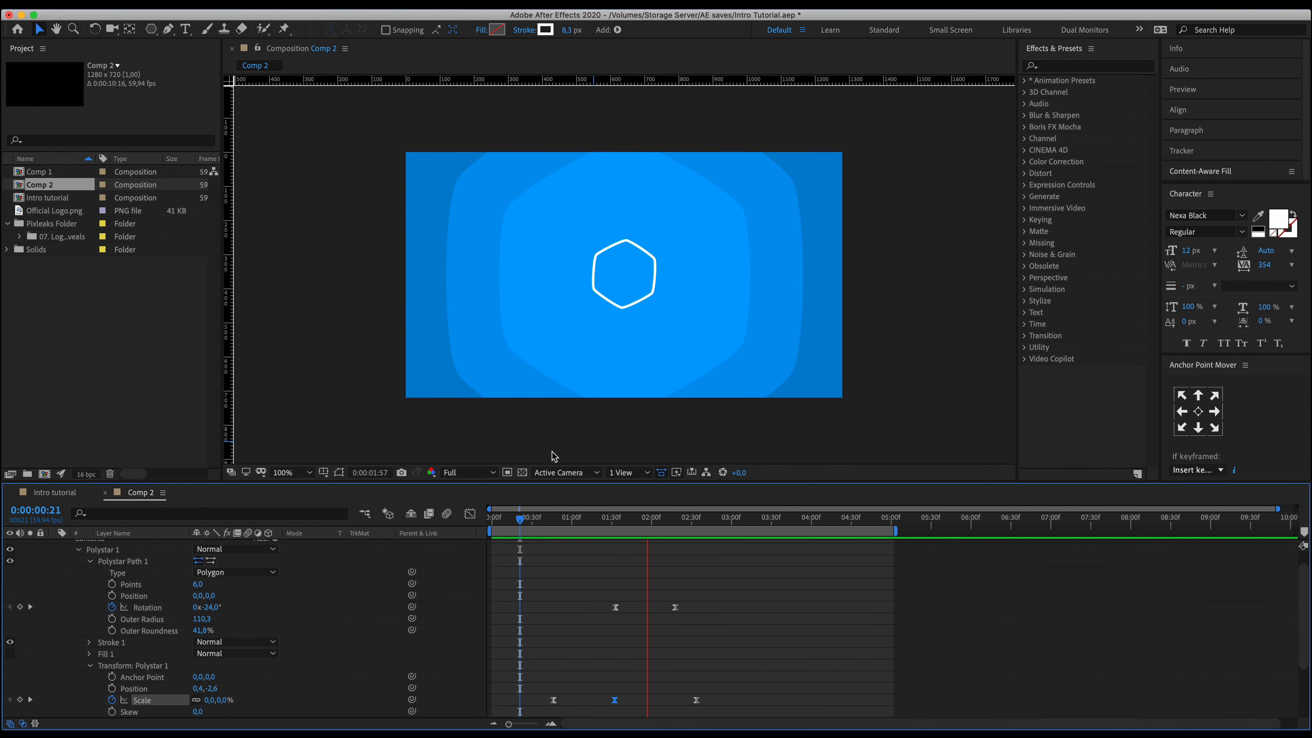
{"action": "key", "text": "space"}
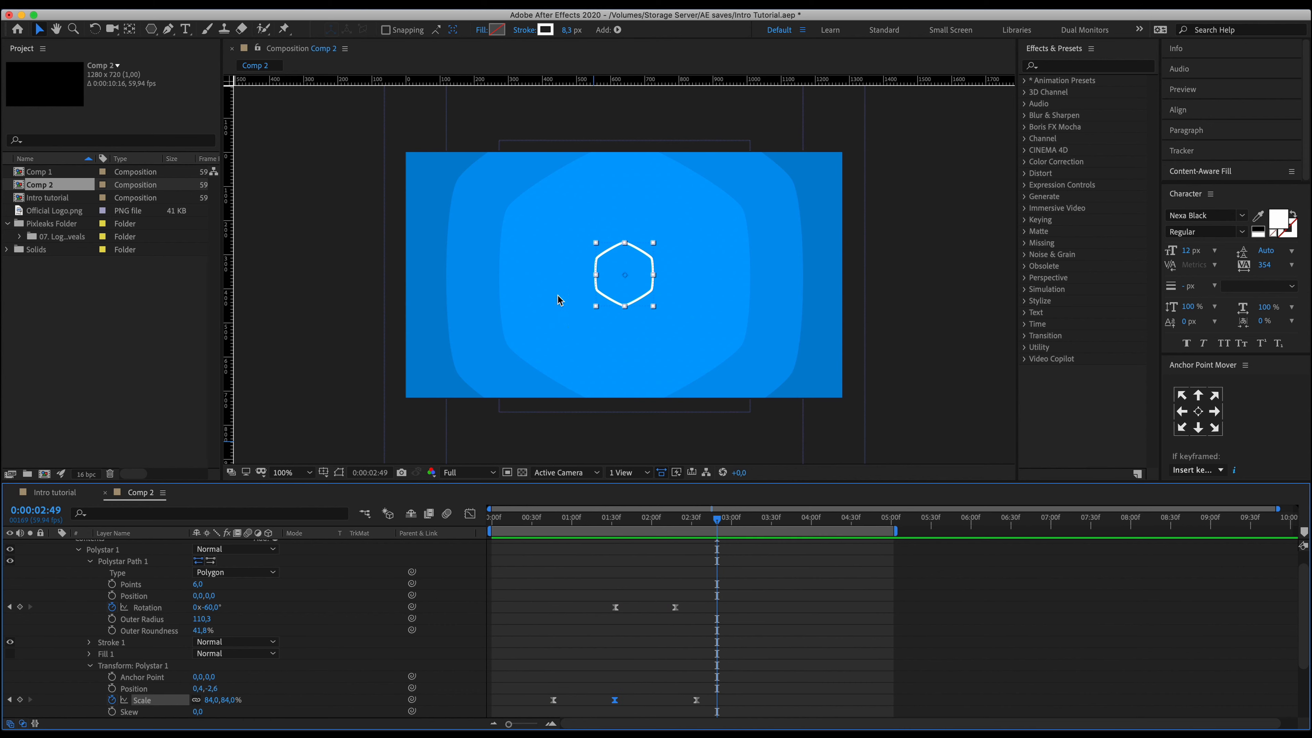
Collapse the properties of Shape Layer 1 and select the layer.
{"action": "scroll", "coordinate": [91, 614], "scroll_direction": "up", "scroll_amount": 1}
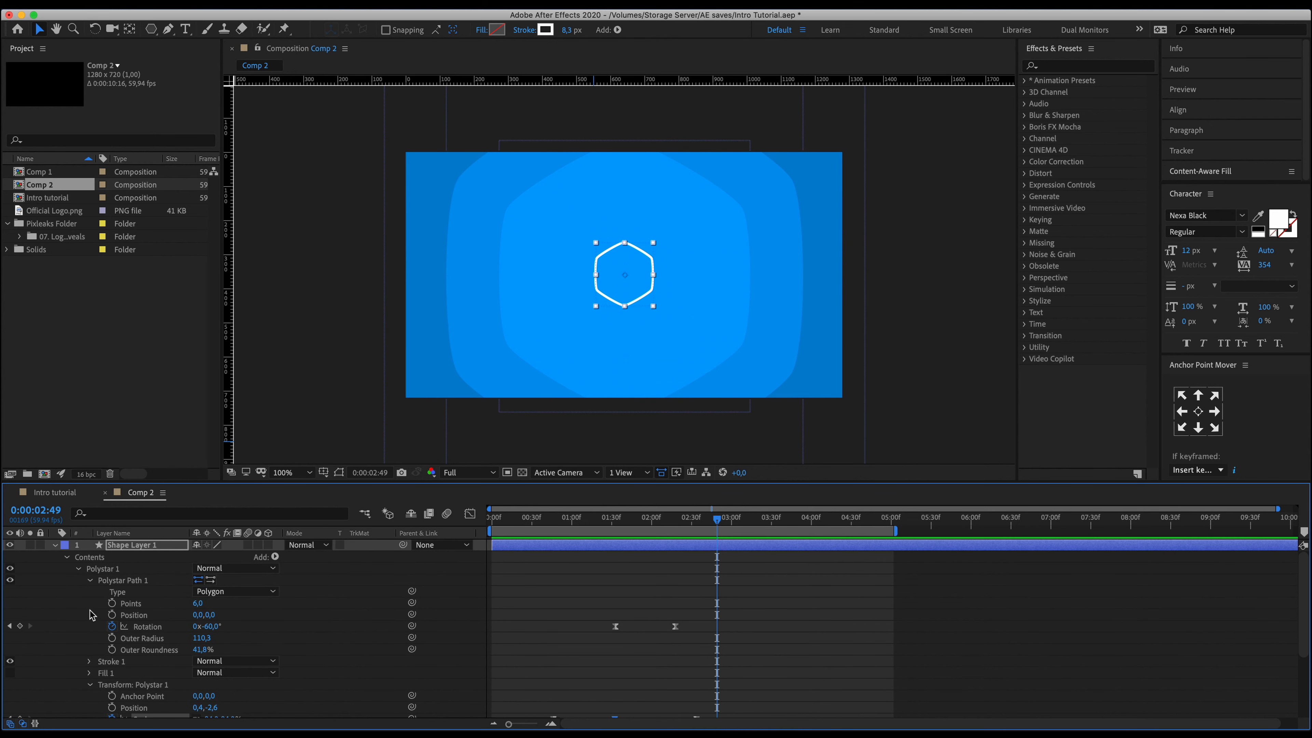
{"action": "left_click", "coordinate": [54, 545]}
{"action": "left_click", "coordinate": [127, 546]}
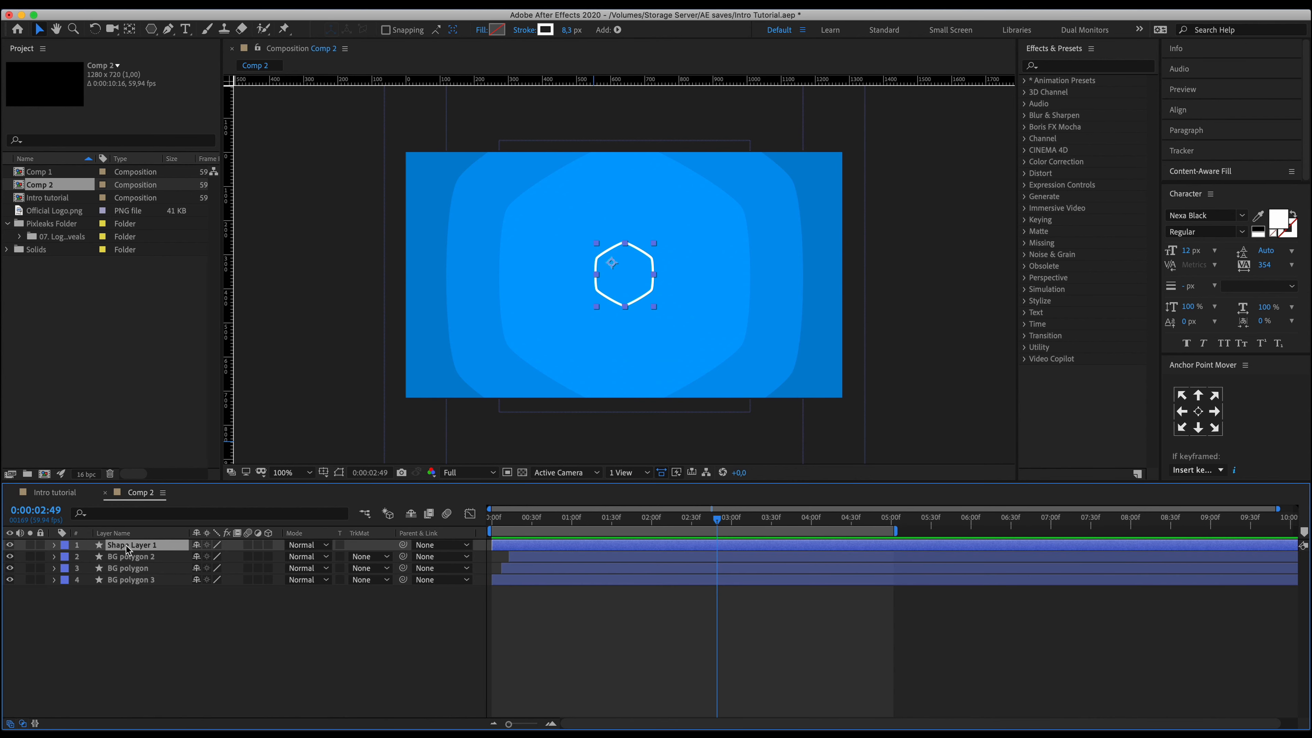
Rename the white outlined hexagon layer, Shape Layer 1, as Logo Emblem.
{"action": "key", "text": "Return"}
{"action": "type", "text": "L"}
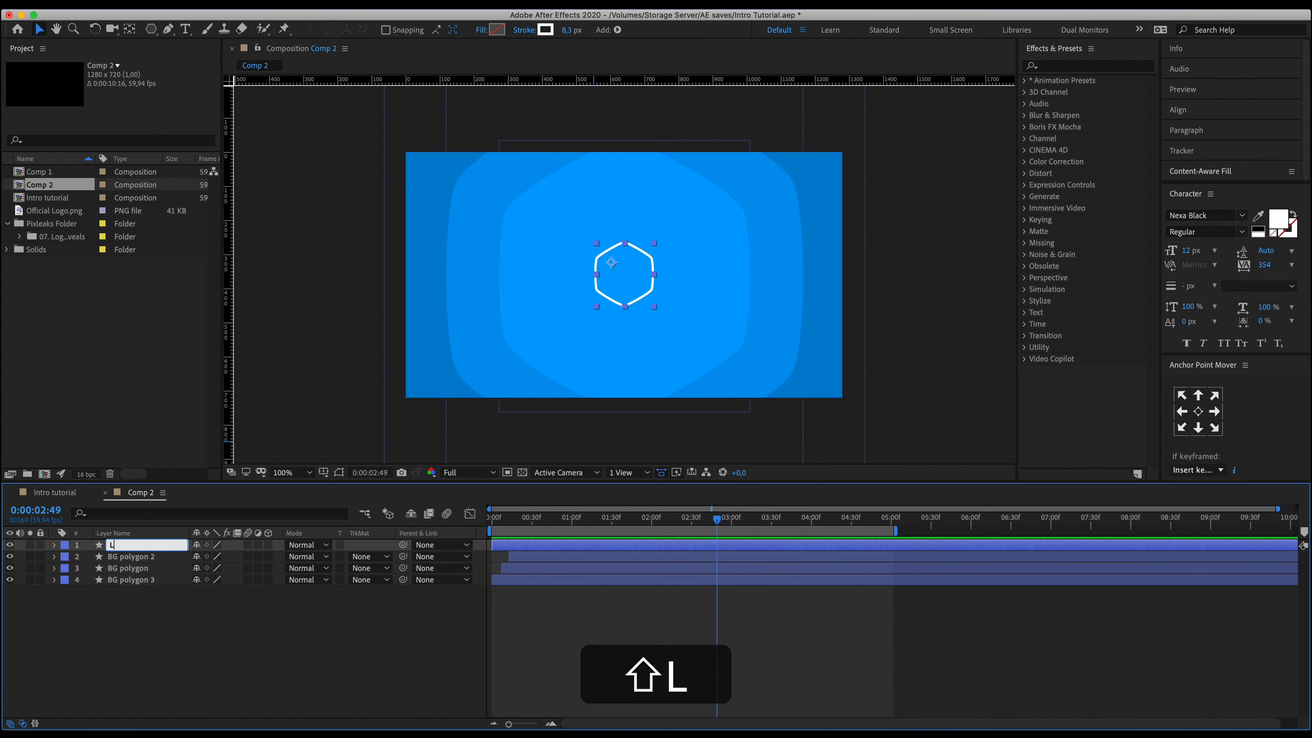
{"action": "type", "text": "ogo Emblem"}
{"action": "key", "text": "Return"}
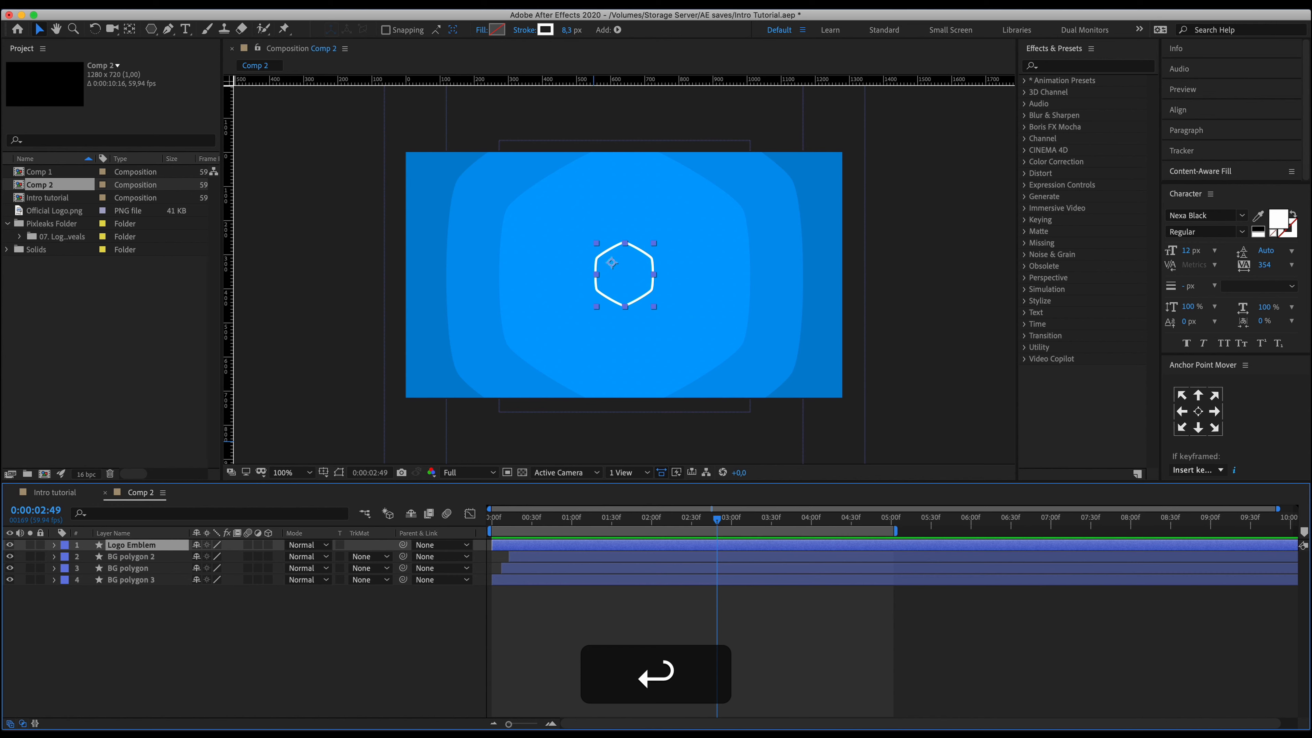
Duplicate the Logo Emblem layer and centre the duplicate's anchor point on its hexagon.
{"action": "key", "text": "super+d"}
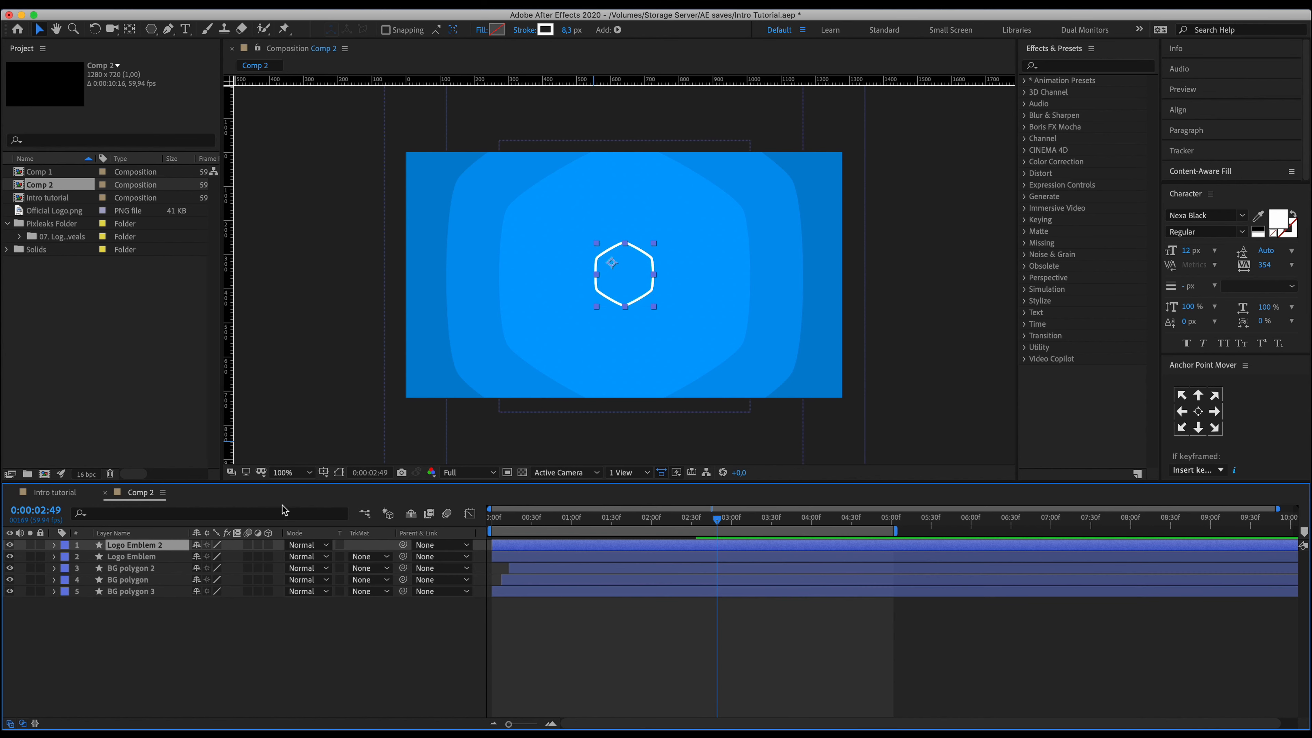
{"action": "left_click", "coordinate": [1199, 412]}
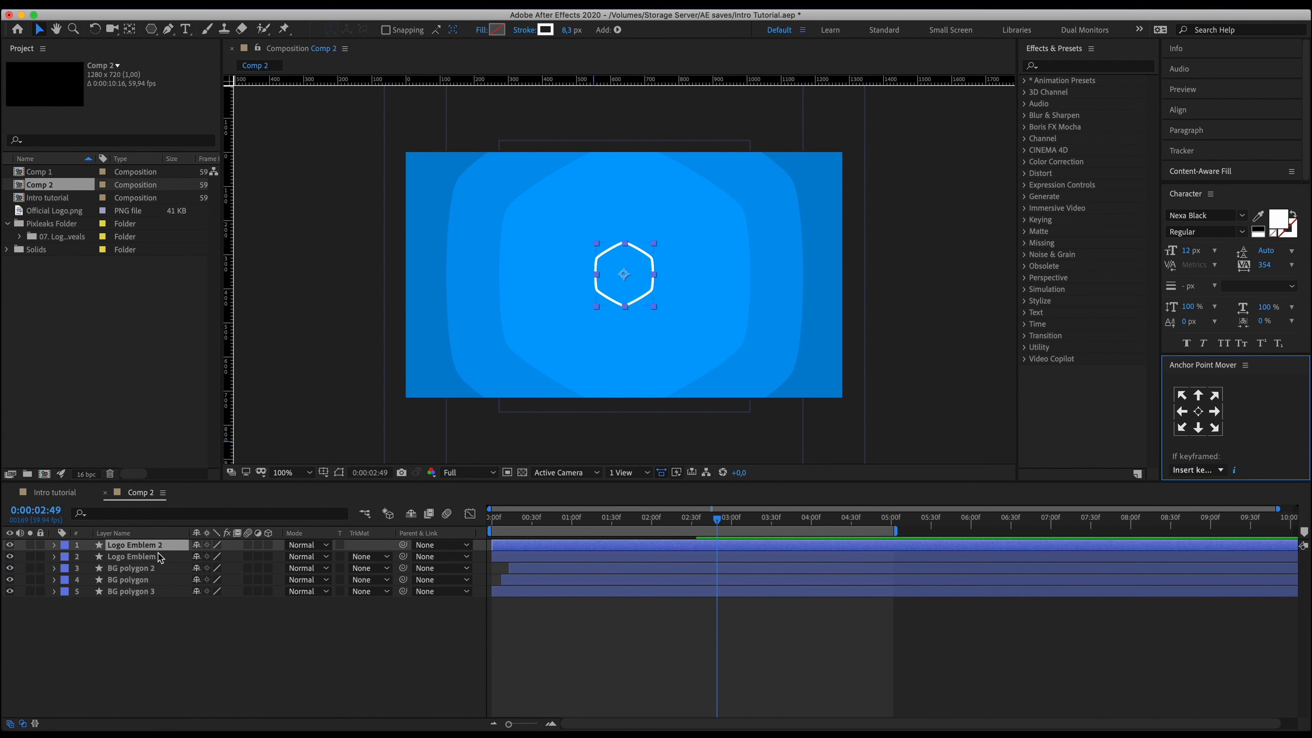
Remove the stroke from Logo Emblem 2 and give its hexagon a solid white FFFFFF fill.
{"action": "left_click", "coordinate": [525, 30]}
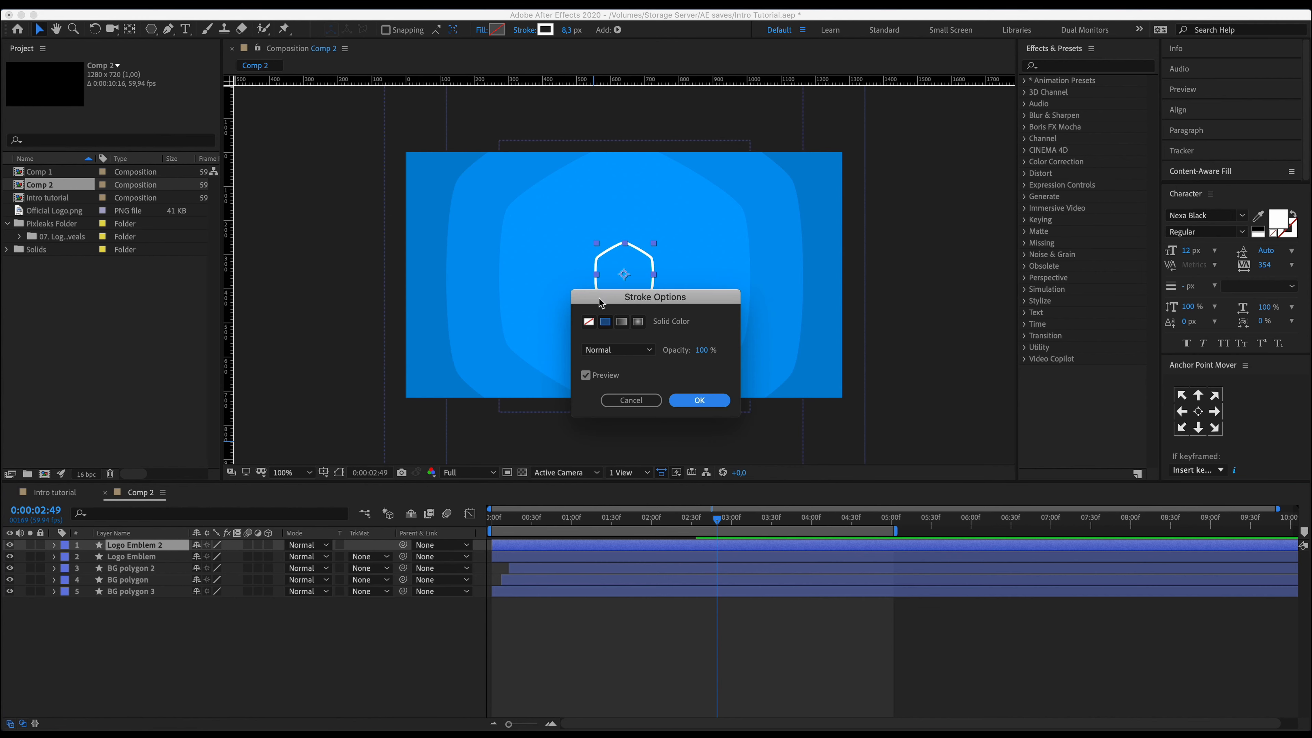
{"action": "left_click", "coordinate": [588, 322]}
{"action": "left_click", "coordinate": [699, 400]}
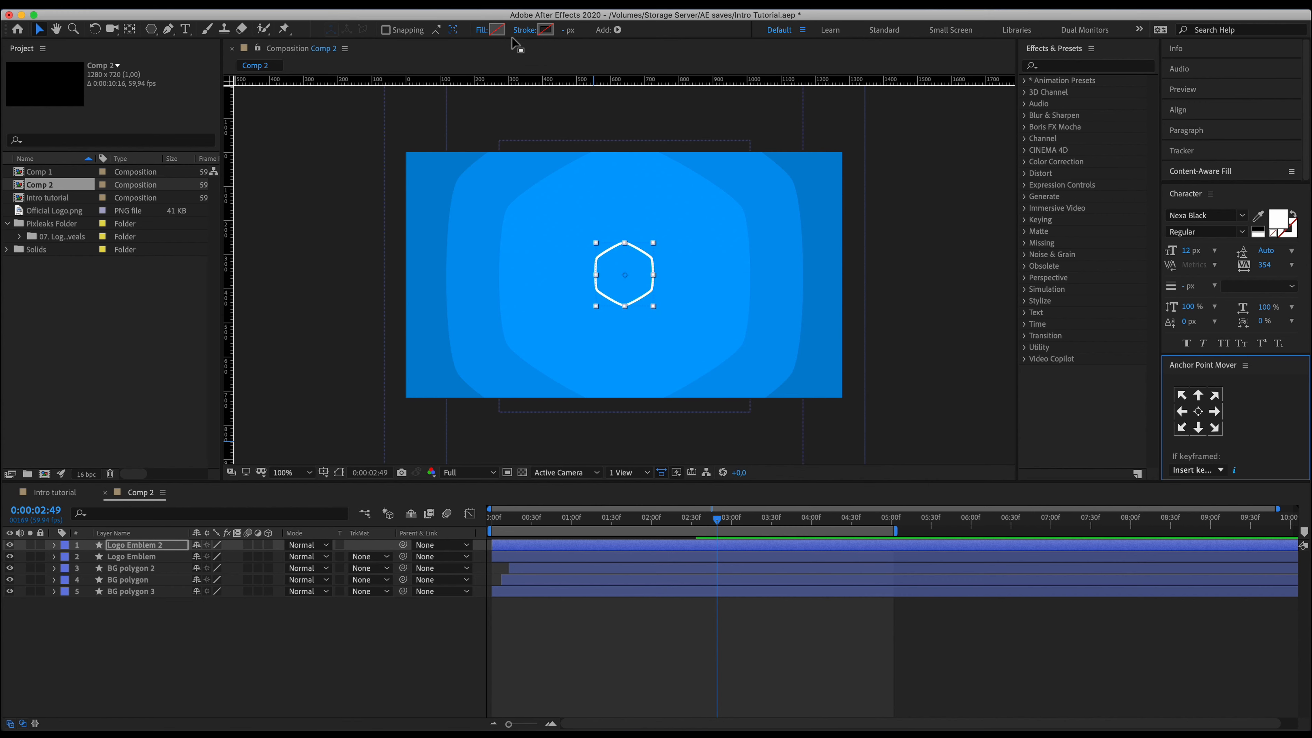
{"action": "left_click", "coordinate": [495, 31]}
{"action": "left_click", "coordinate": [867, 344]}
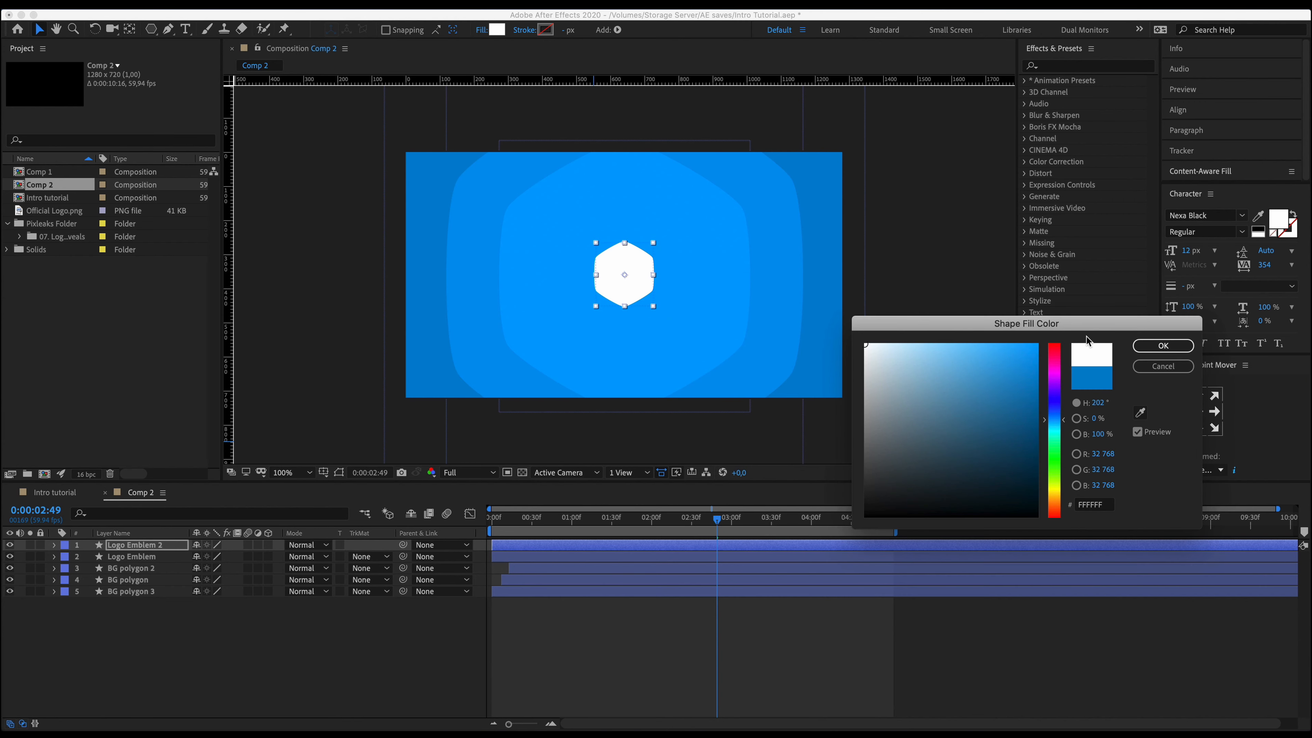
{"action": "left_click", "coordinate": [1150, 344]}
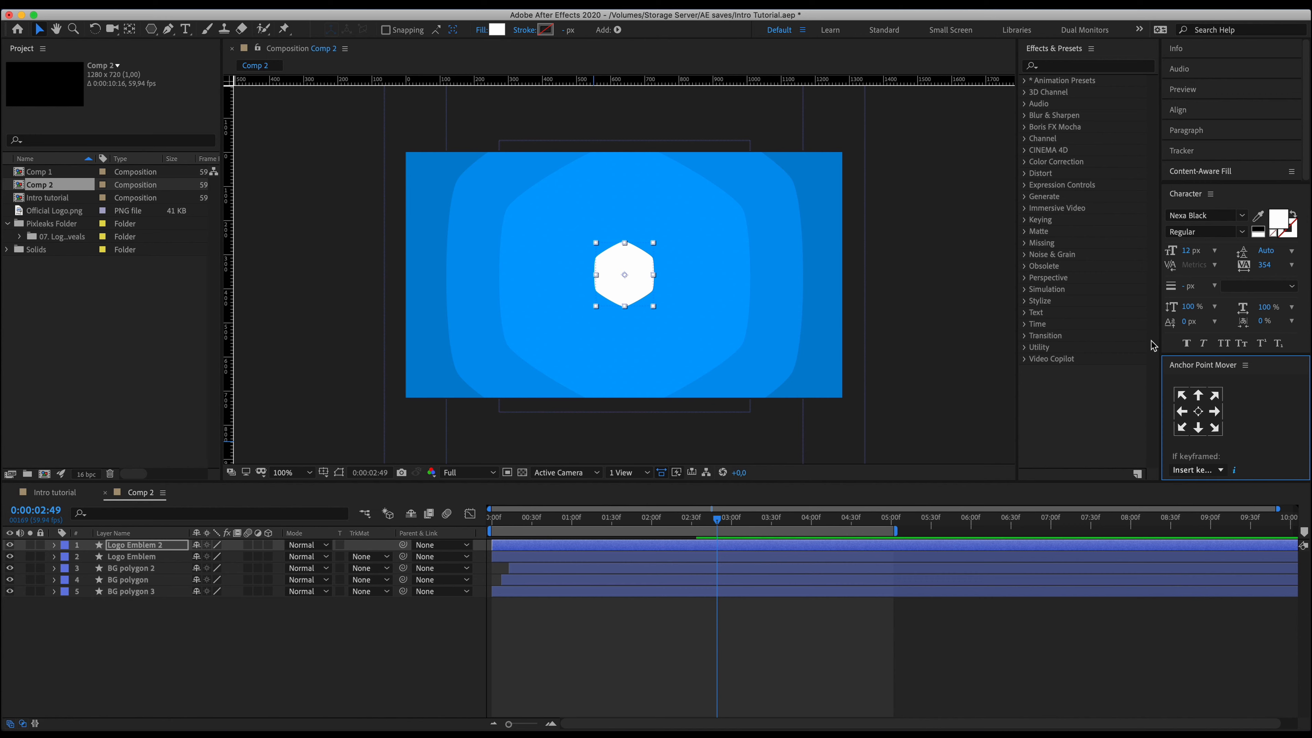
Reveal the keyframes of both emblem layers and shift Logo Emblem 2's three Scale keyframes later, with the last at 0:00:03:20.
{"action": "key", "text": "u"}
{"action": "left_click", "coordinate": [708, 592]}
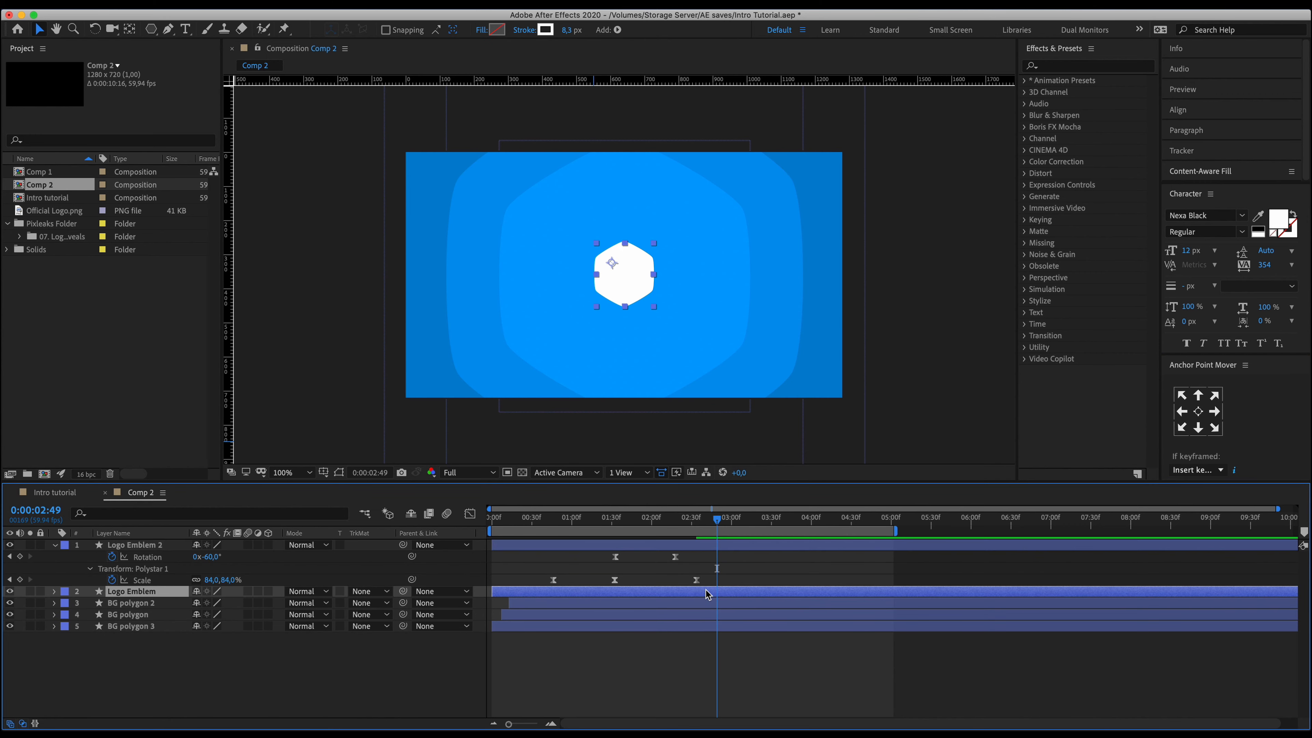
{"action": "key", "text": "u"}
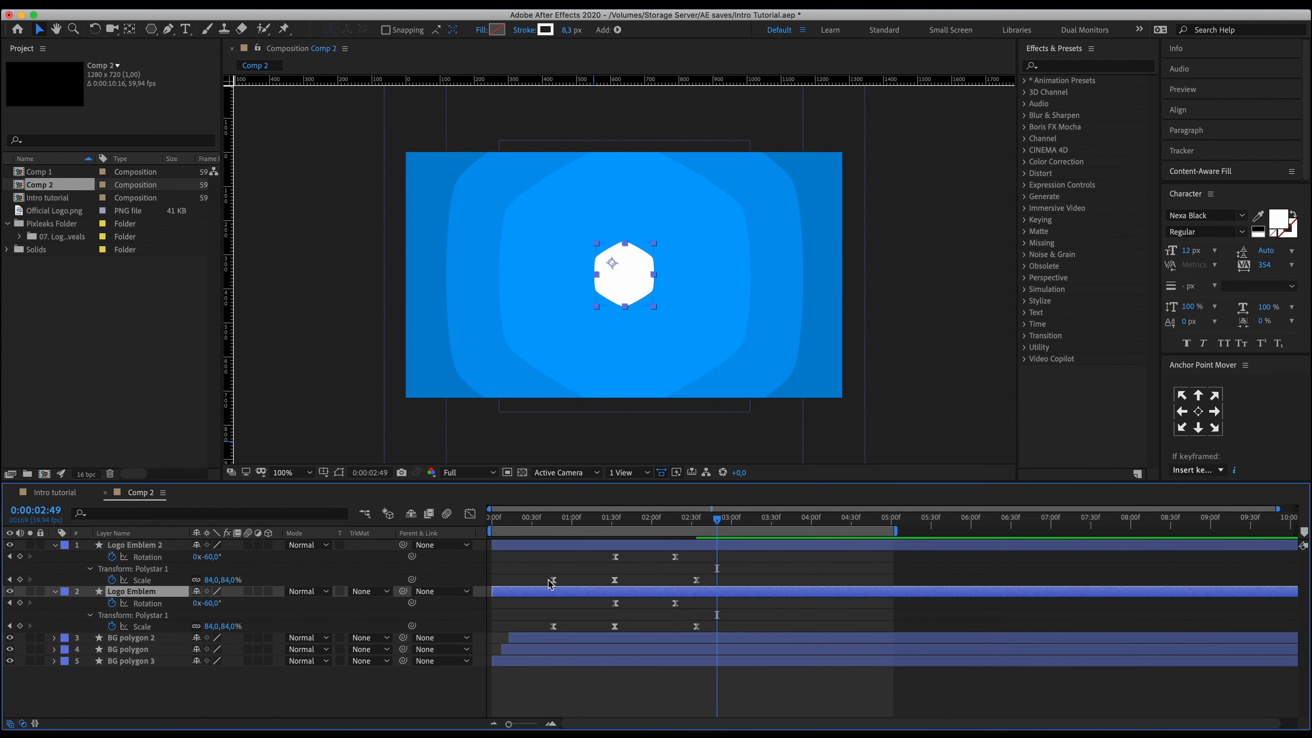
{"action": "left_click_drag", "start_coordinate": [544, 577], "coordinate": [708, 599]}
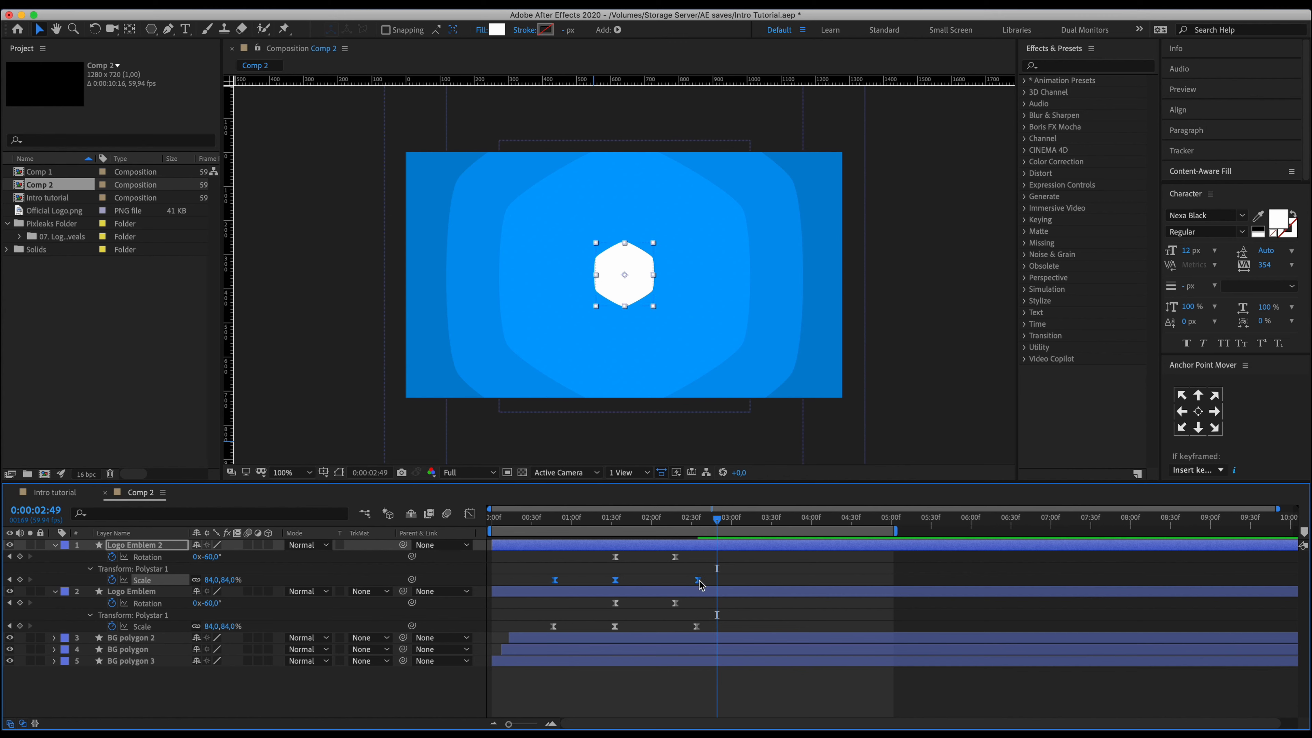
{"action": "mouse_move", "coordinate": [699, 584]}
{"action": "left_click_drag", "start_coordinate": [699, 584], "coordinate": [758, 584]}
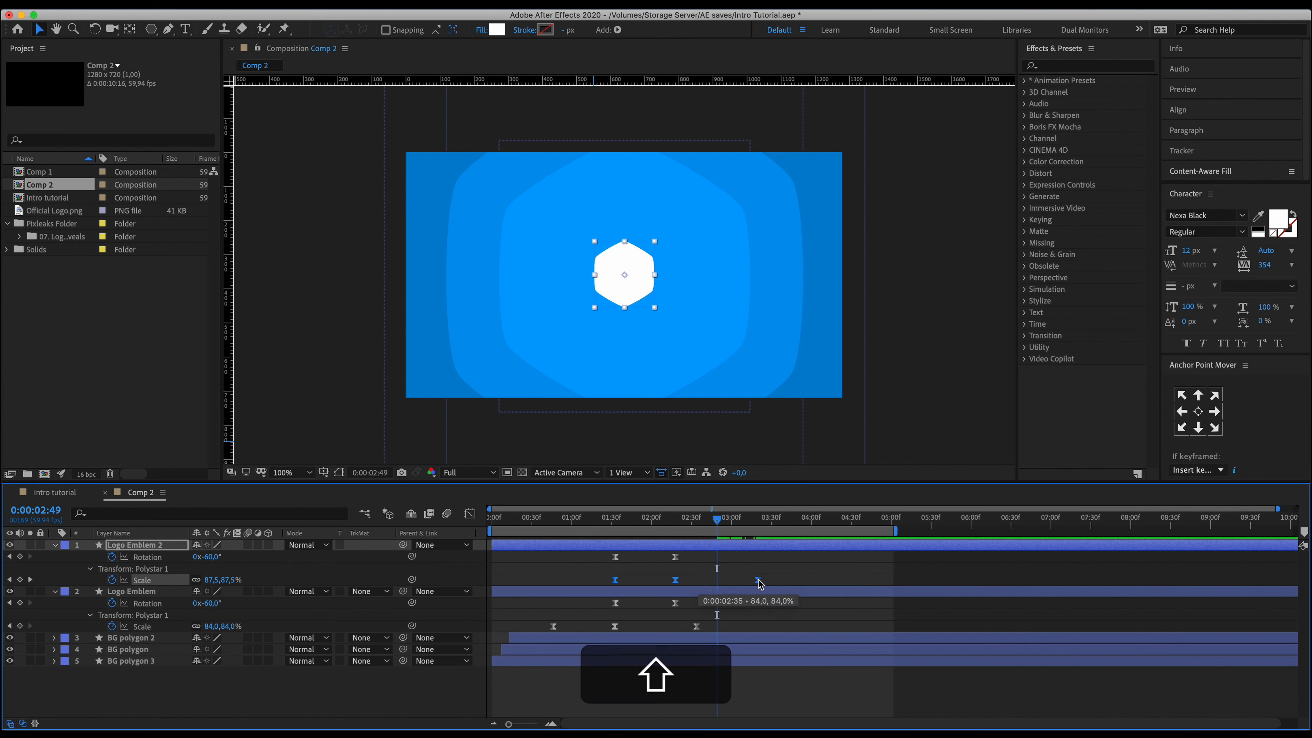
Delete Logo Emblem 2's last Scale keyframe and set its Scale keyframe at 0:00:02:18 to 73%.
{"action": "left_click", "coordinate": [564, 524]}
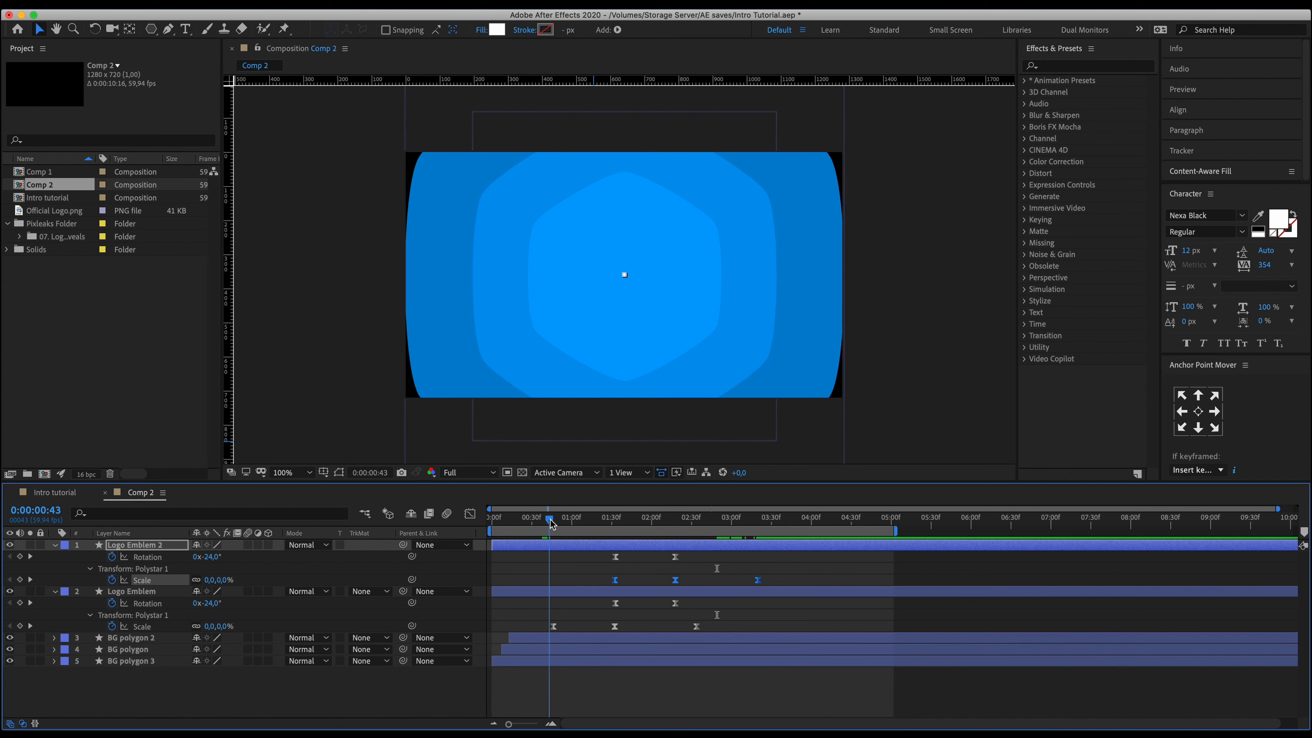
{"action": "left_click_drag", "start_coordinate": [564, 525], "coordinate": [674, 524]}
{"action": "left_click", "coordinate": [695, 575]}
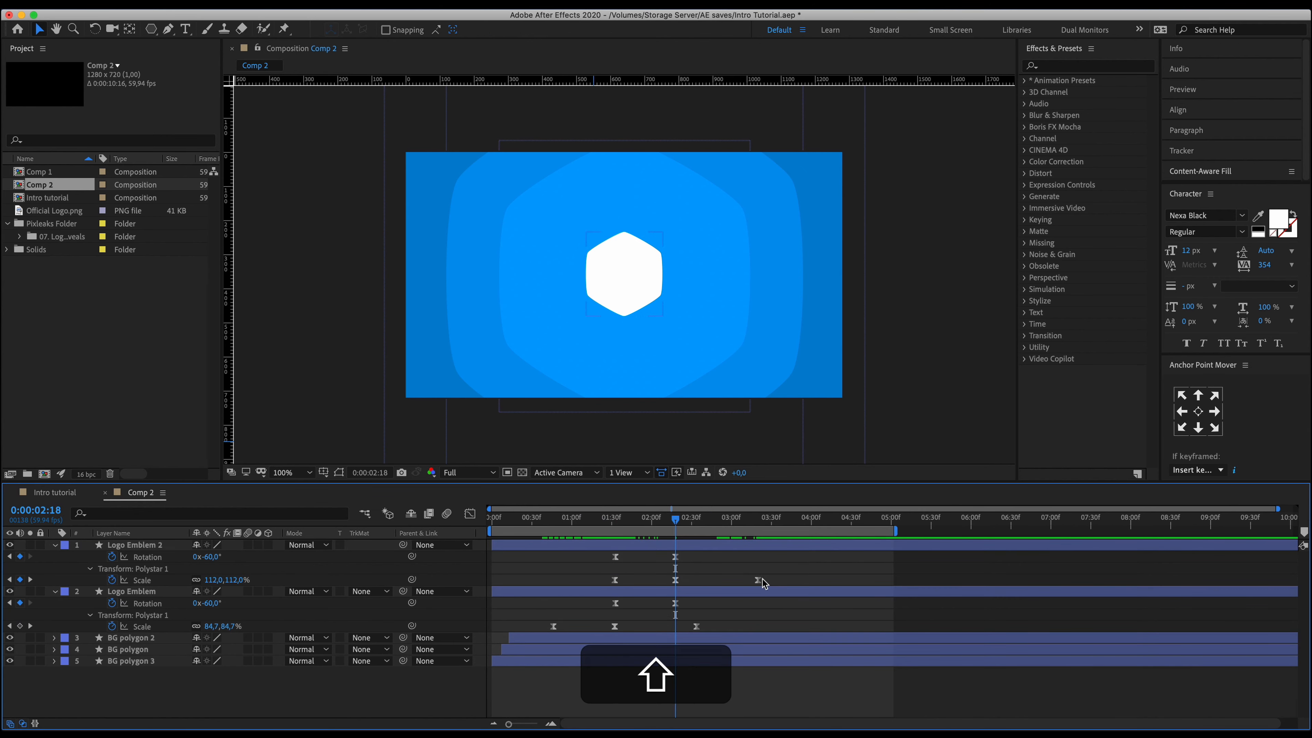
{"action": "left_click", "coordinate": [758, 580]}
{"action": "key", "text": "BackSpace"}
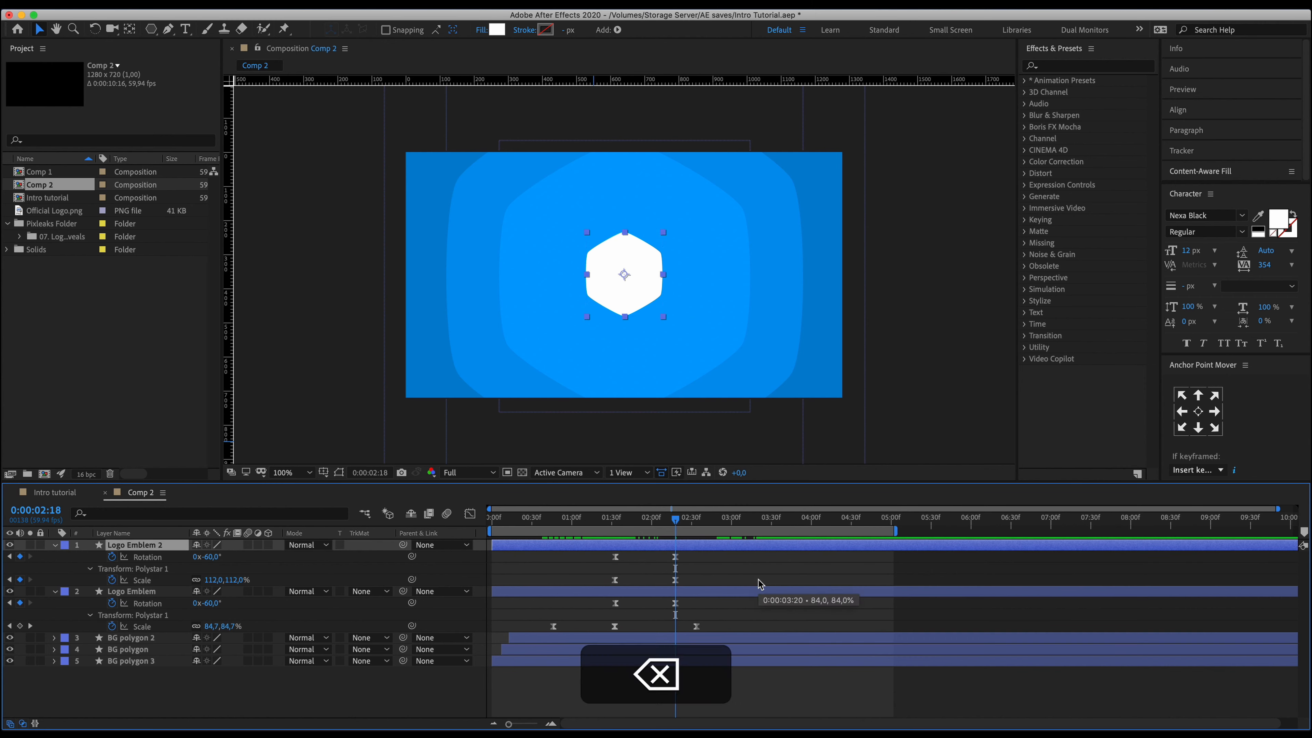
{"action": "left_click", "coordinate": [675, 581]}
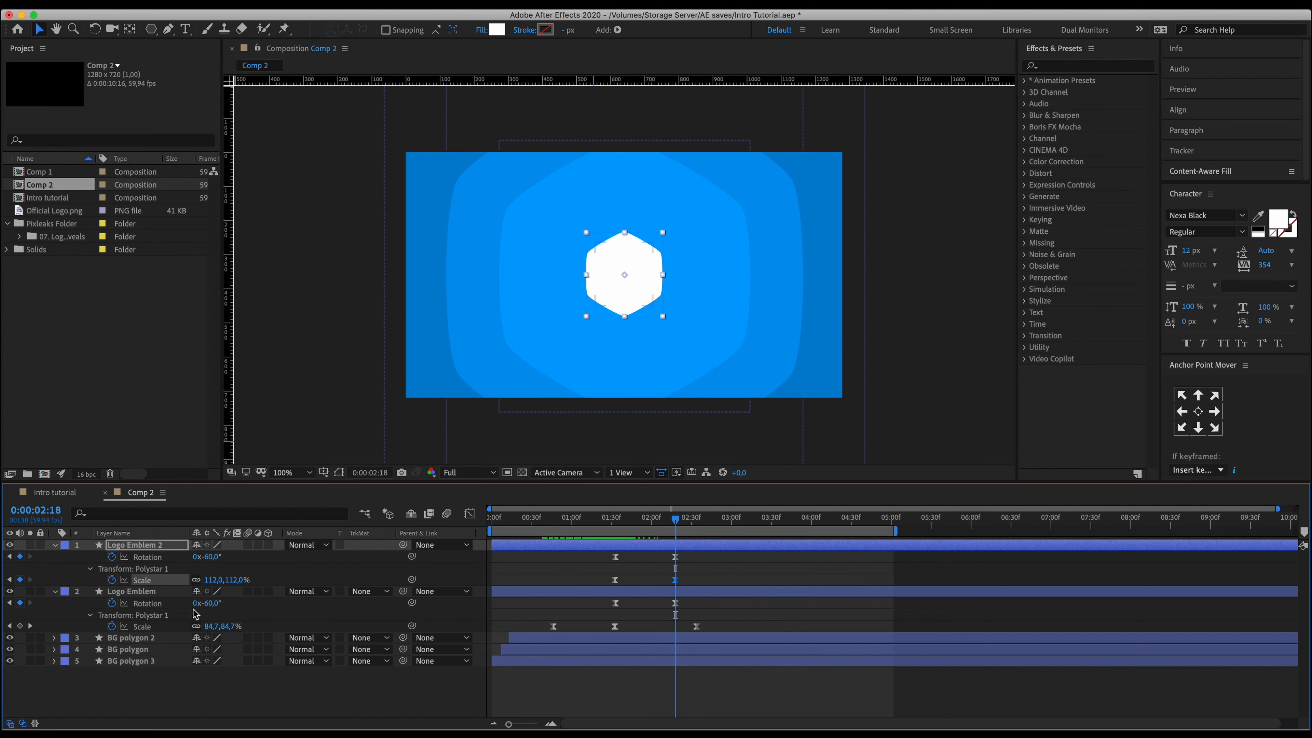
{"action": "left_click_drag", "start_coordinate": [209, 581], "coordinate": [204, 585]}
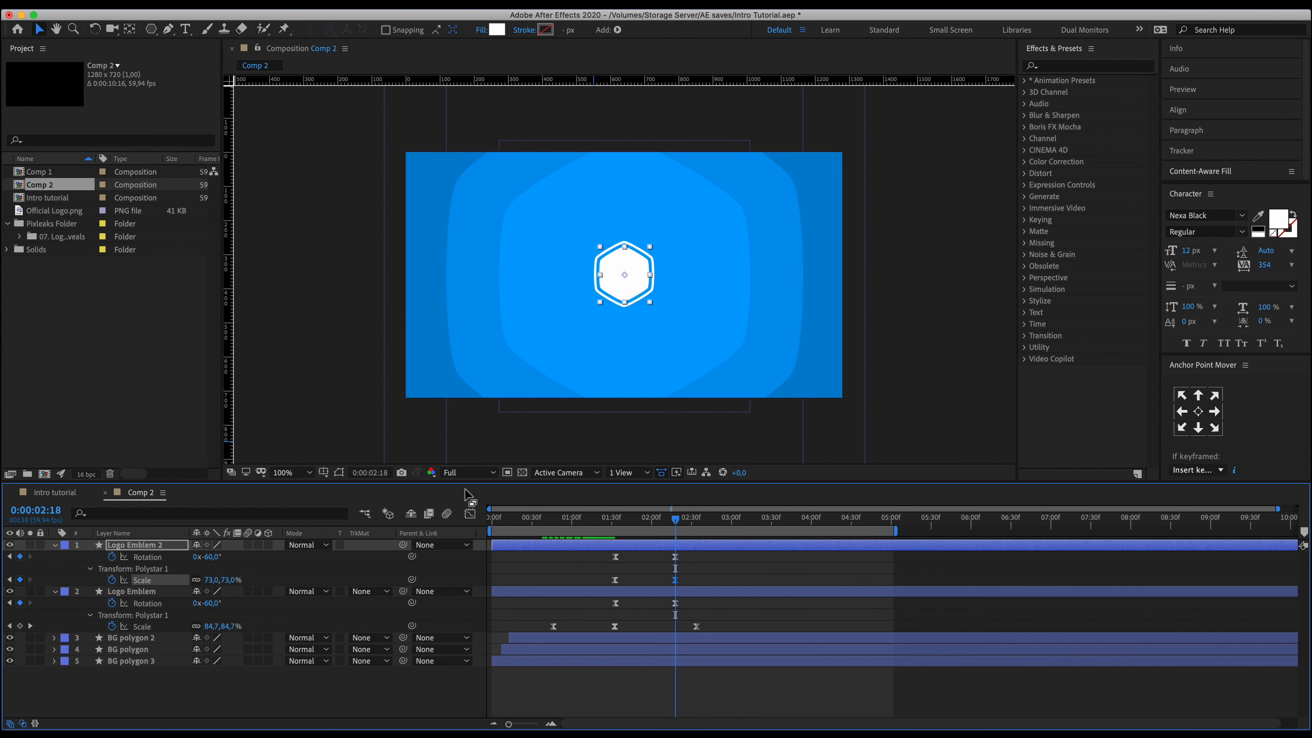
Preview the emblem animation from 0:00:00:11 and 0:00:00:24, and check the frames up to 0:00:01:54.
{"action": "left_click", "coordinate": [507, 528]}
{"action": "key", "text": "space"}
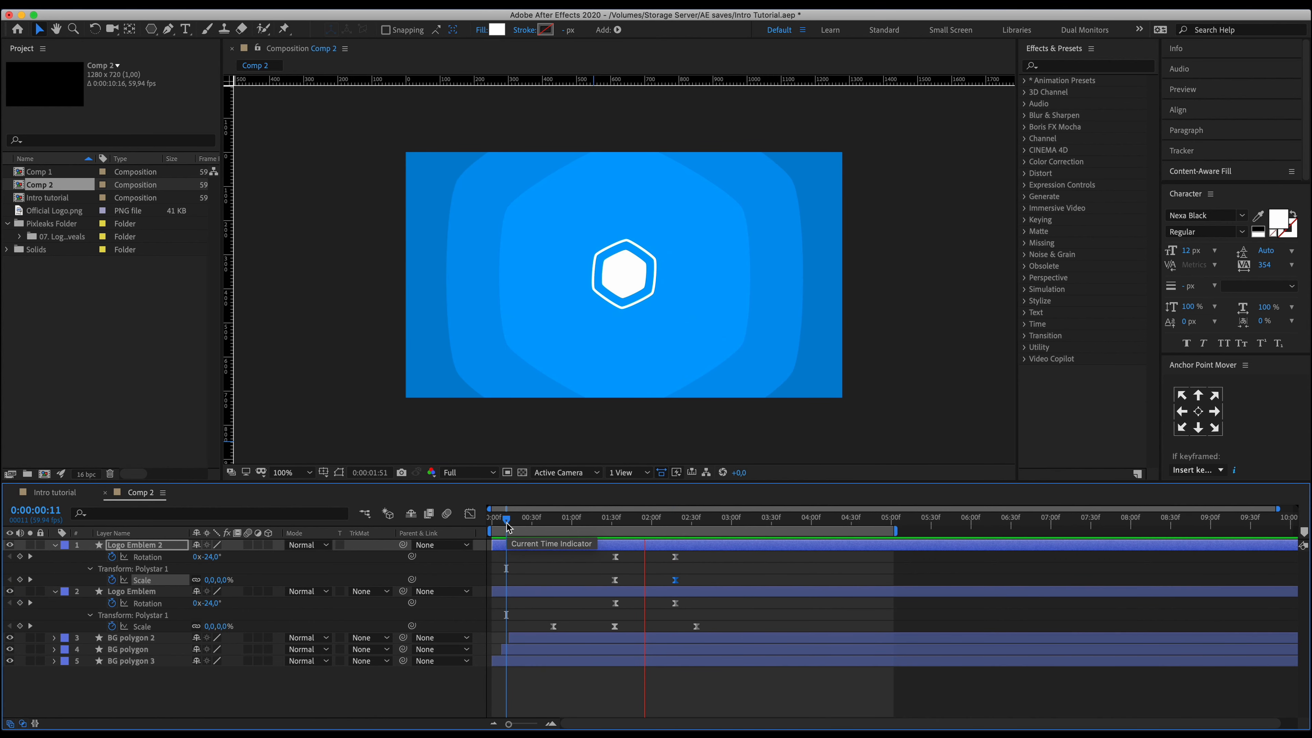
{"action": "key", "text": "space"}
{"action": "left_click", "coordinate": [523, 519]}
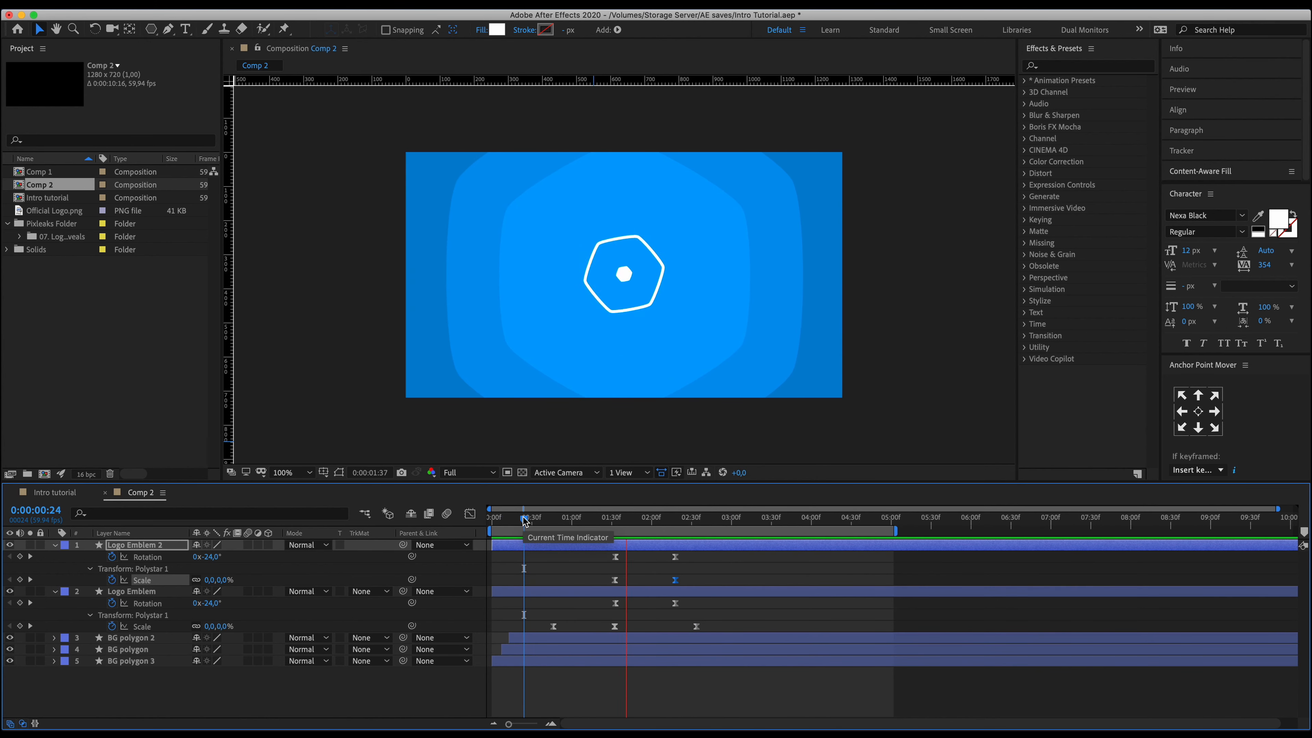
{"action": "left_click", "coordinate": [524, 522]}
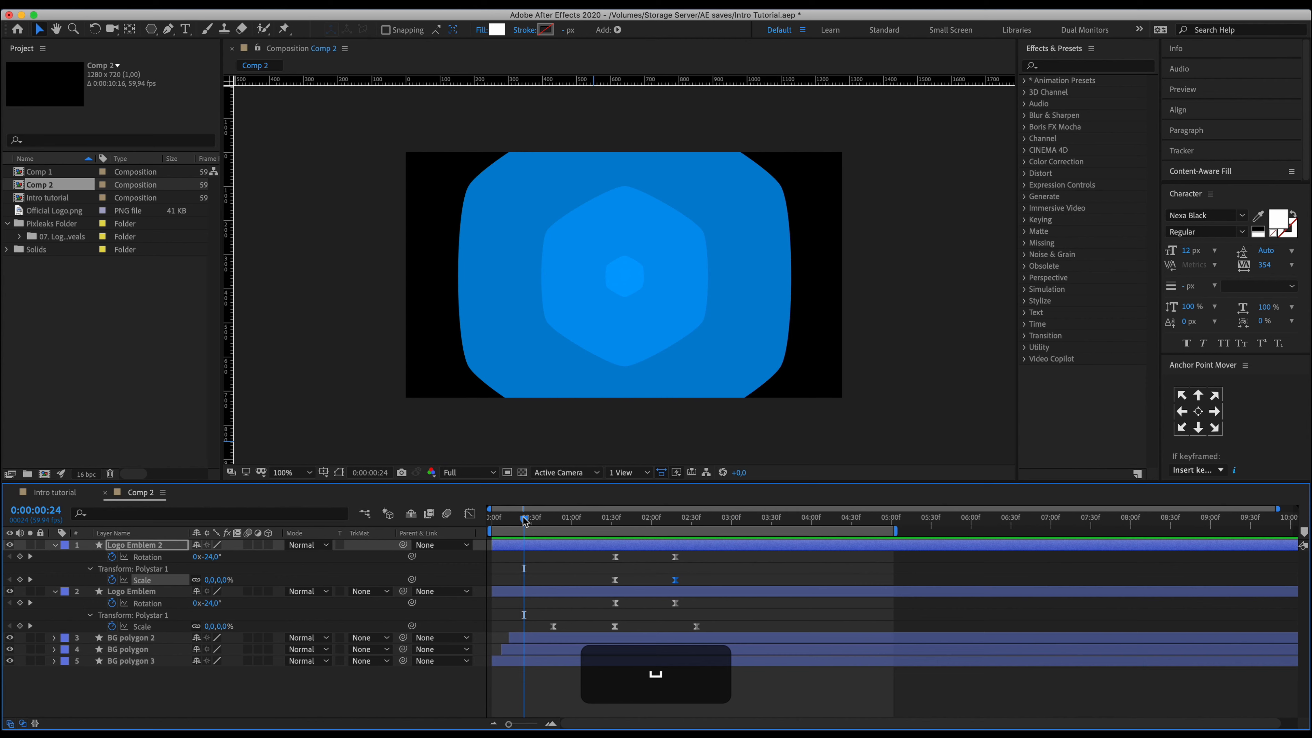
{"action": "key", "text": "space"}
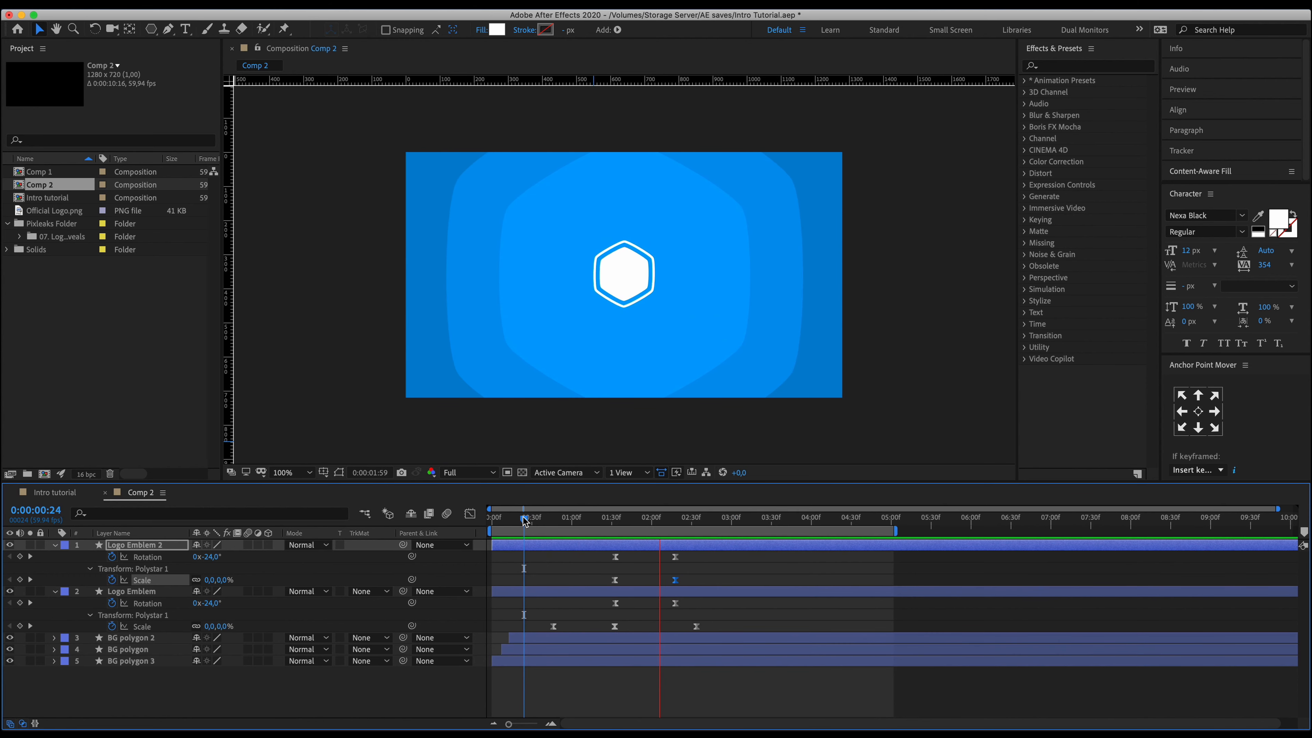
{"action": "key", "text": "space"}
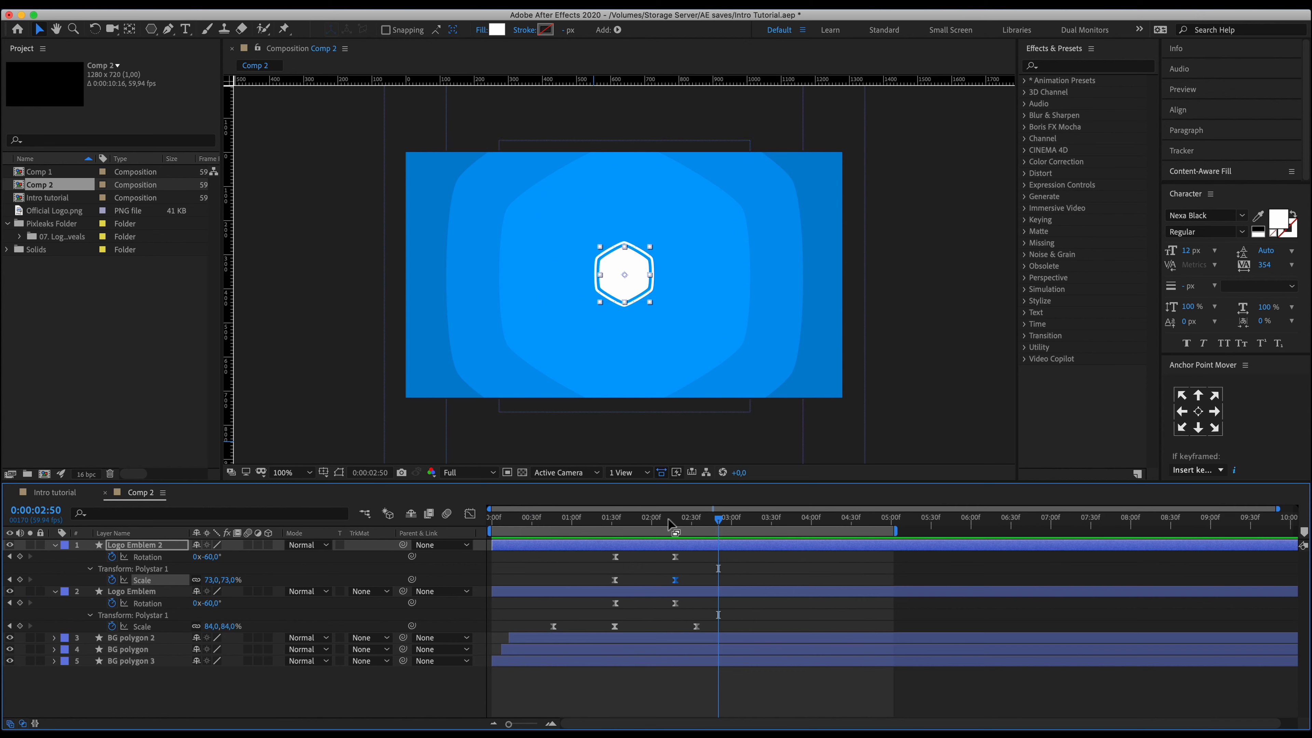
{"action": "left_click_drag", "start_coordinate": [596, 519], "coordinate": [643, 527]}
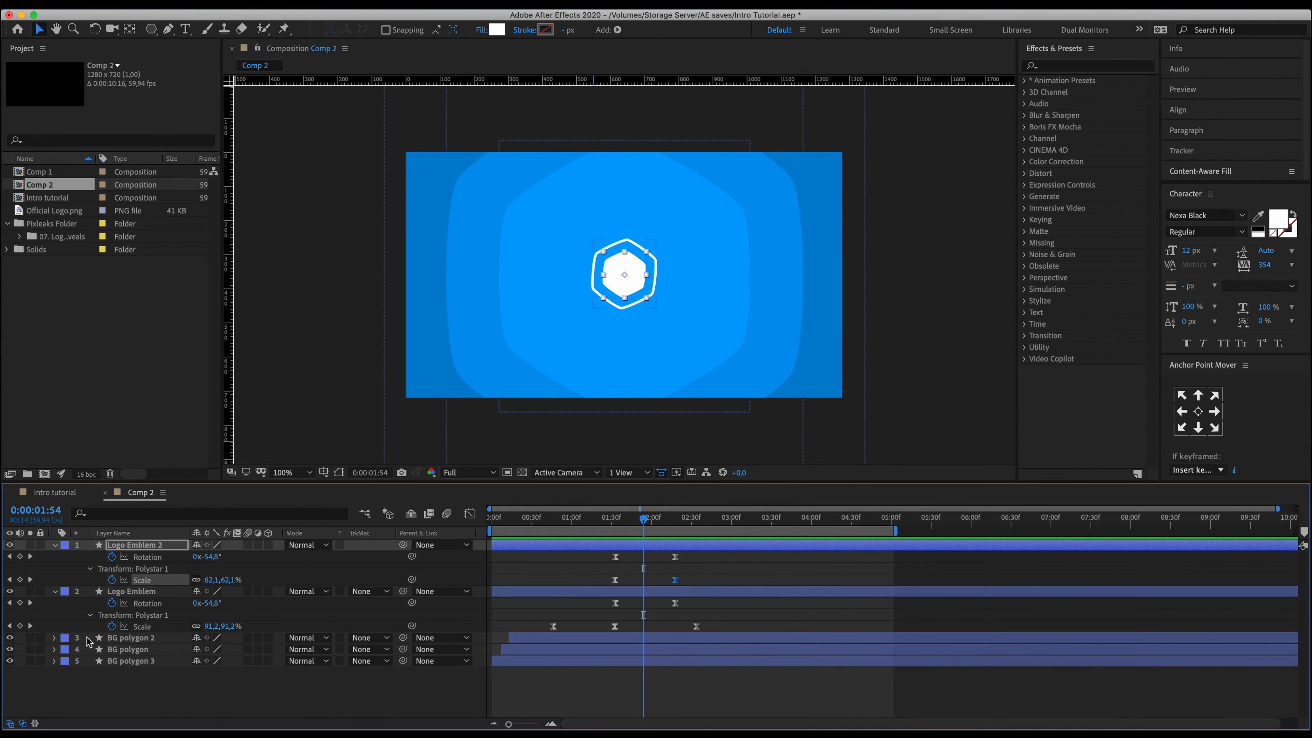
Collapse the properties of both emblem layers and select the Official Logo.png footage in the project.
{"action": "left_click", "coordinate": [55, 545]}
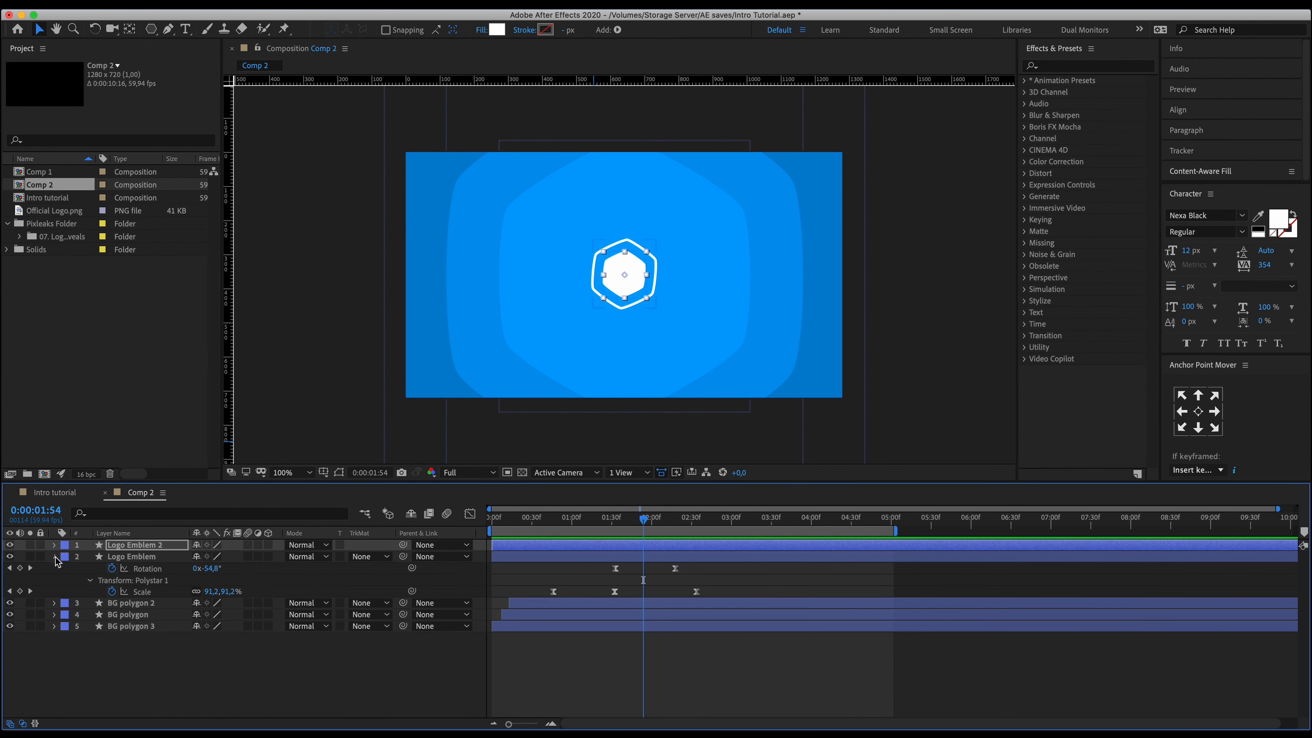
{"action": "left_click", "coordinate": [55, 556]}
{"action": "left_click", "coordinate": [55, 212]}
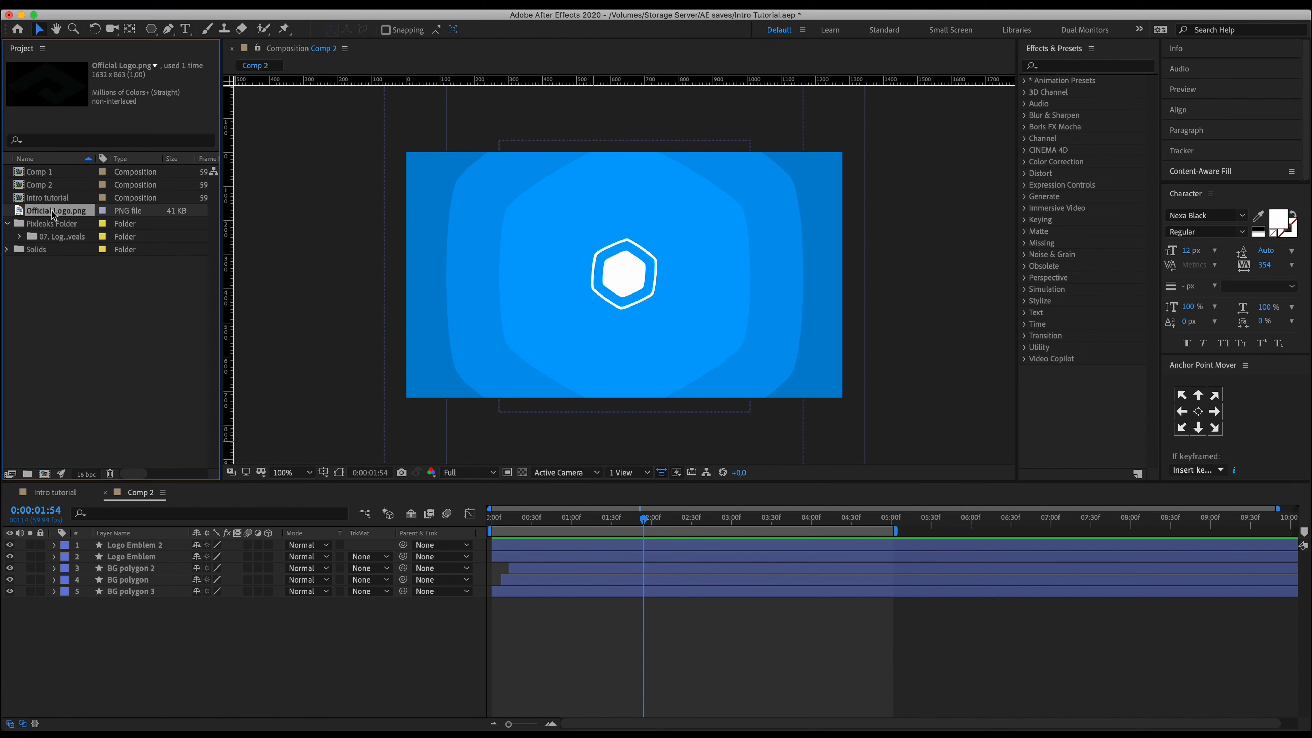
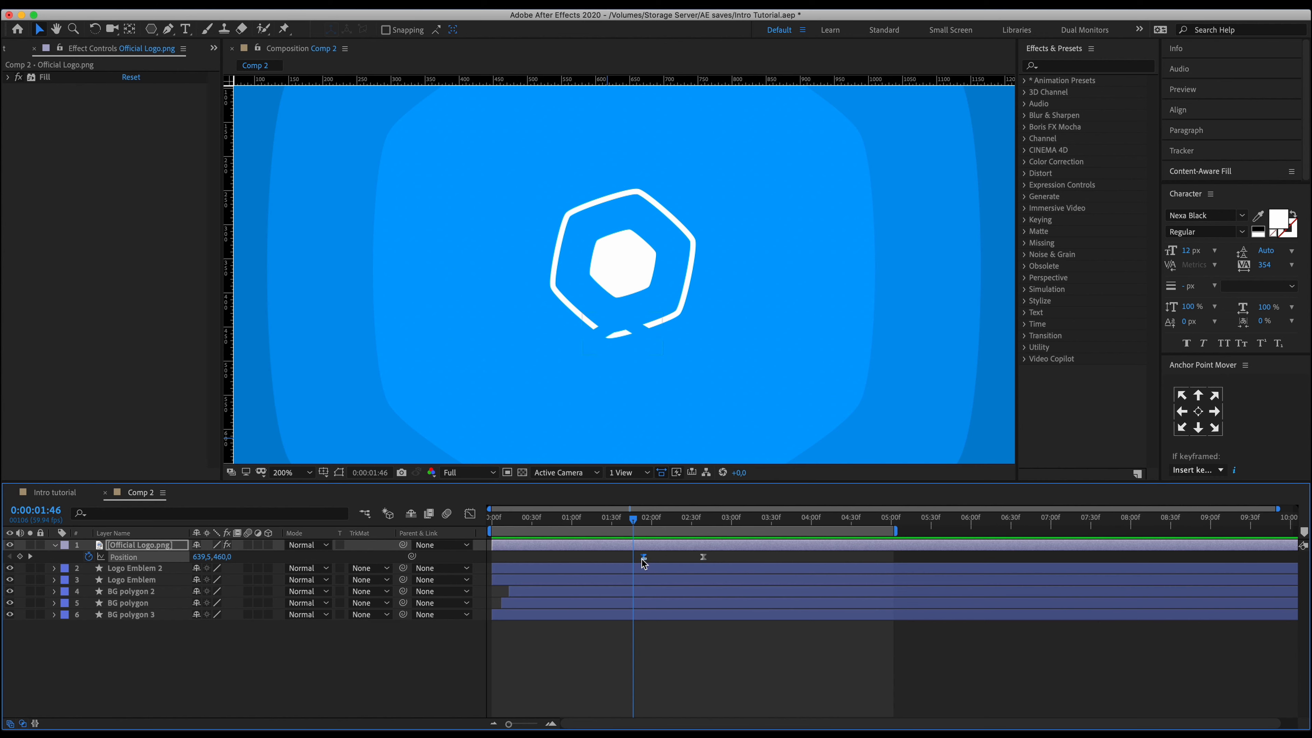
Move the Official Logo.png Position keyframes to 0:00:01:46 and about 0:00:03:00, and preview the motion from 0:00:01:26.
{"action": "left_click_drag", "start_coordinate": [644, 557], "coordinate": [733, 559]}
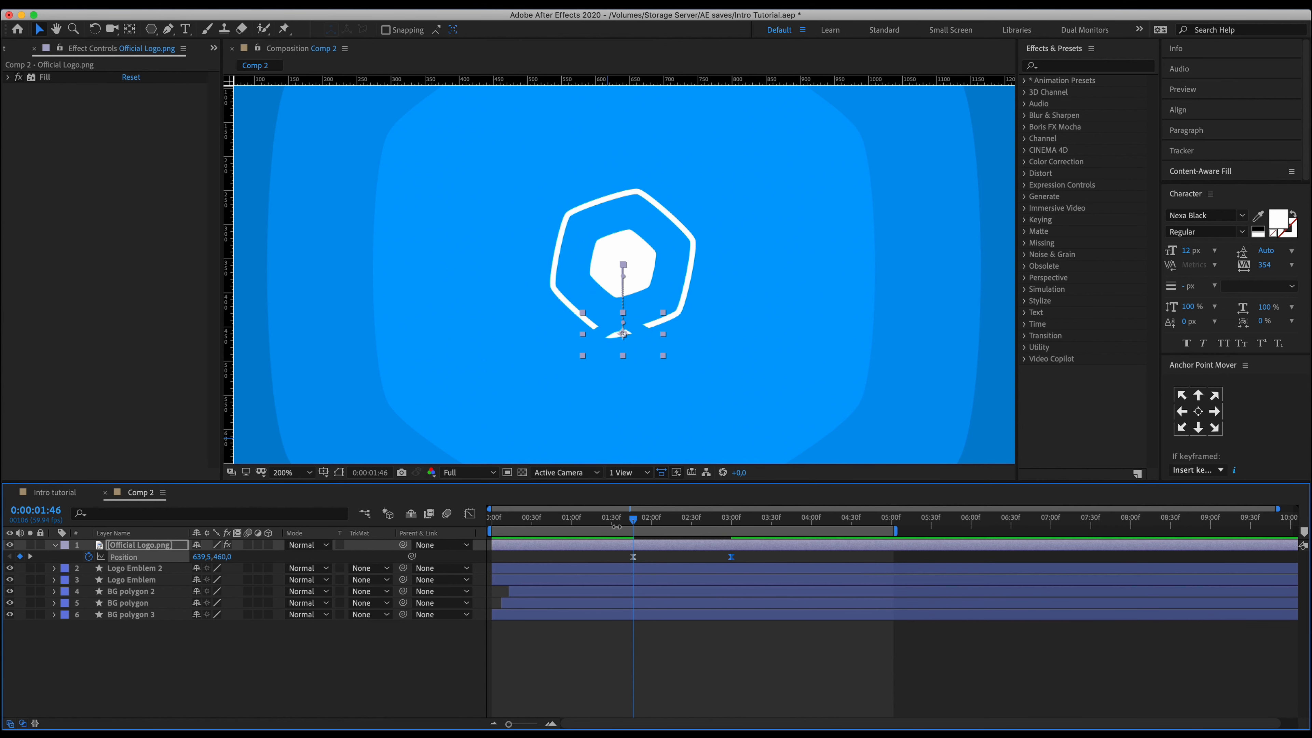
{"action": "left_click", "coordinate": [607, 522]}
{"action": "key", "text": "space"}
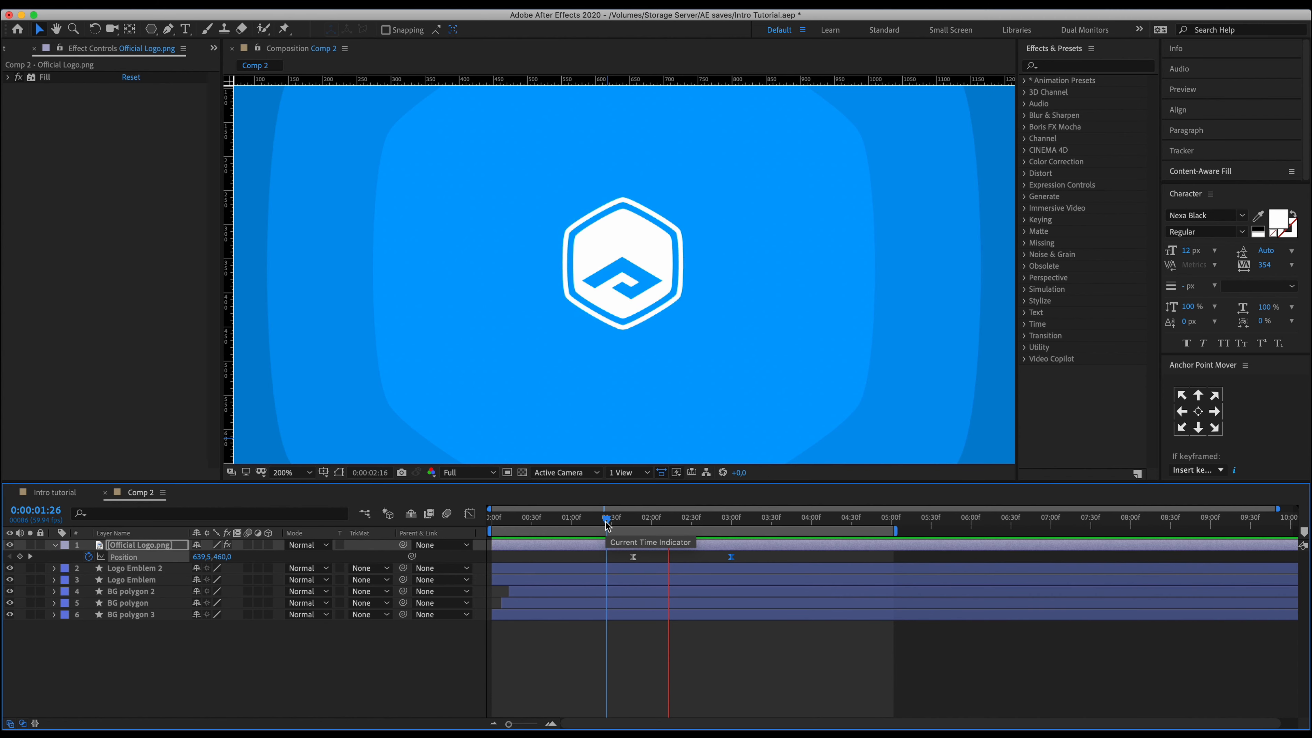
{"action": "key", "text": "space"}
Shift both logo Position keyframes earlier so the first is at about 0:00:01:30, and preview the result from 0:00:00:54.
{"action": "left_click", "coordinate": [633, 558]}
{"action": "left_click_drag", "start_coordinate": [626, 559], "coordinate": [609, 558]}
{"action": "left_click", "coordinate": [565, 519]}
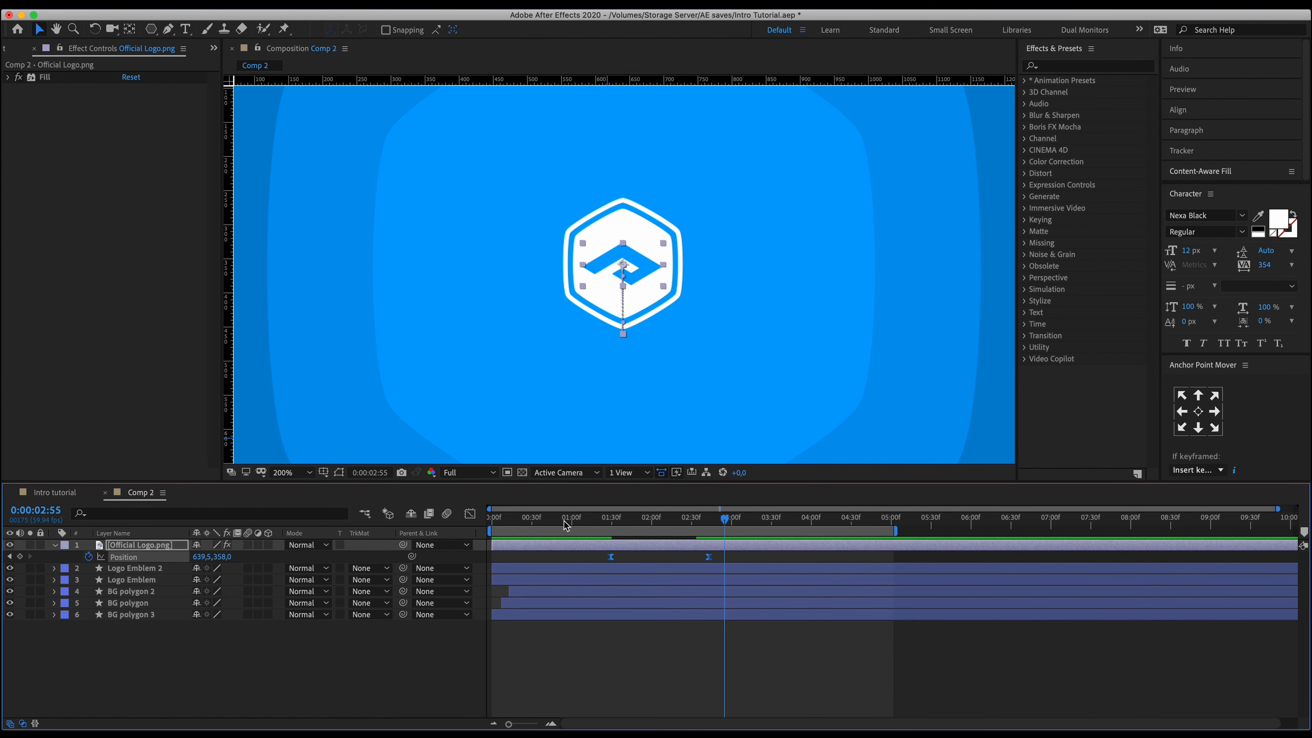
{"action": "key", "text": "space"}
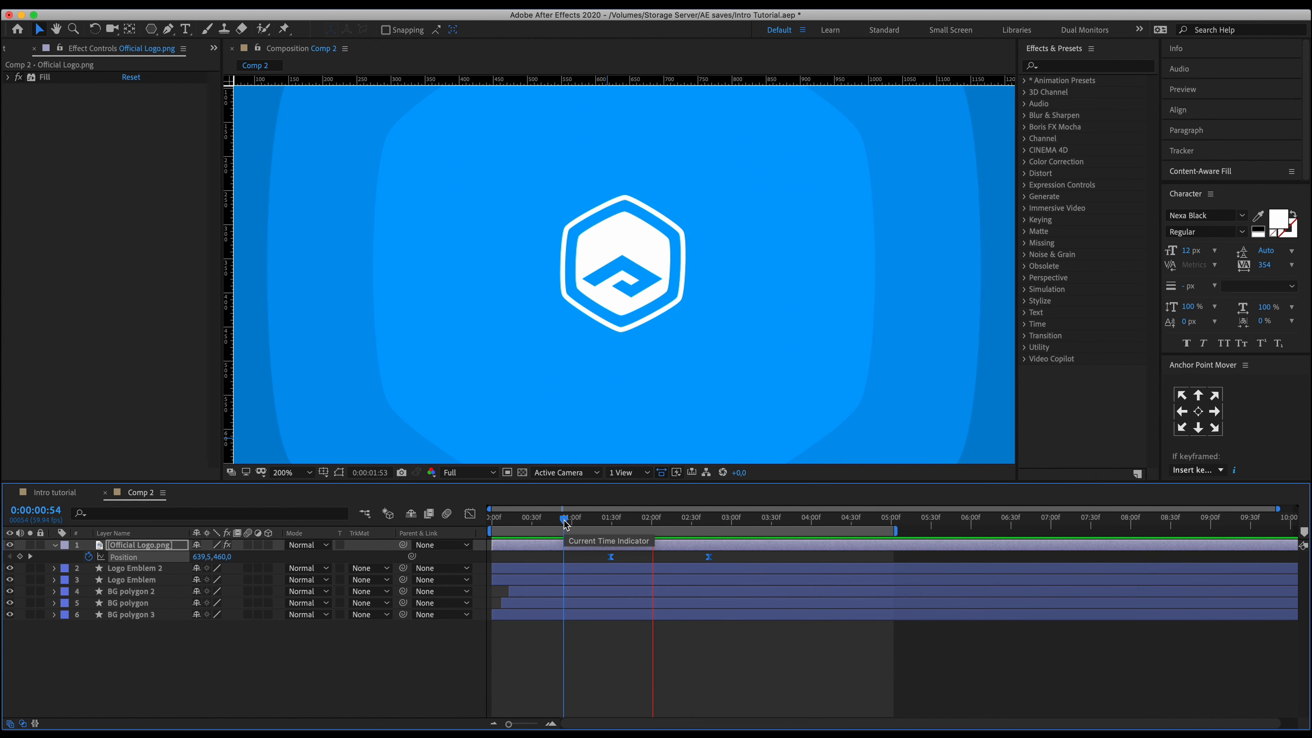
{"action": "key", "text": "space"}
{"action": "key", "text": "space"}
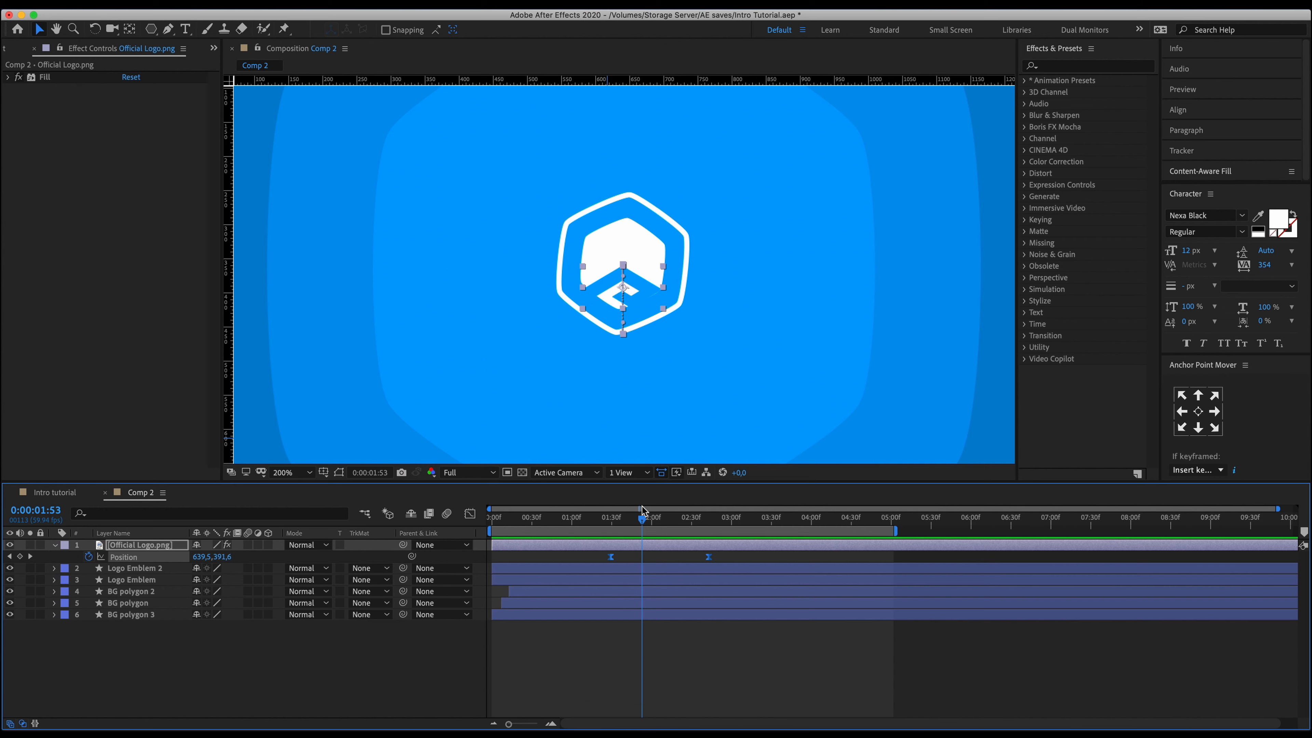
{"action": "left_click_drag", "start_coordinate": [643, 522], "coordinate": [636, 520]}
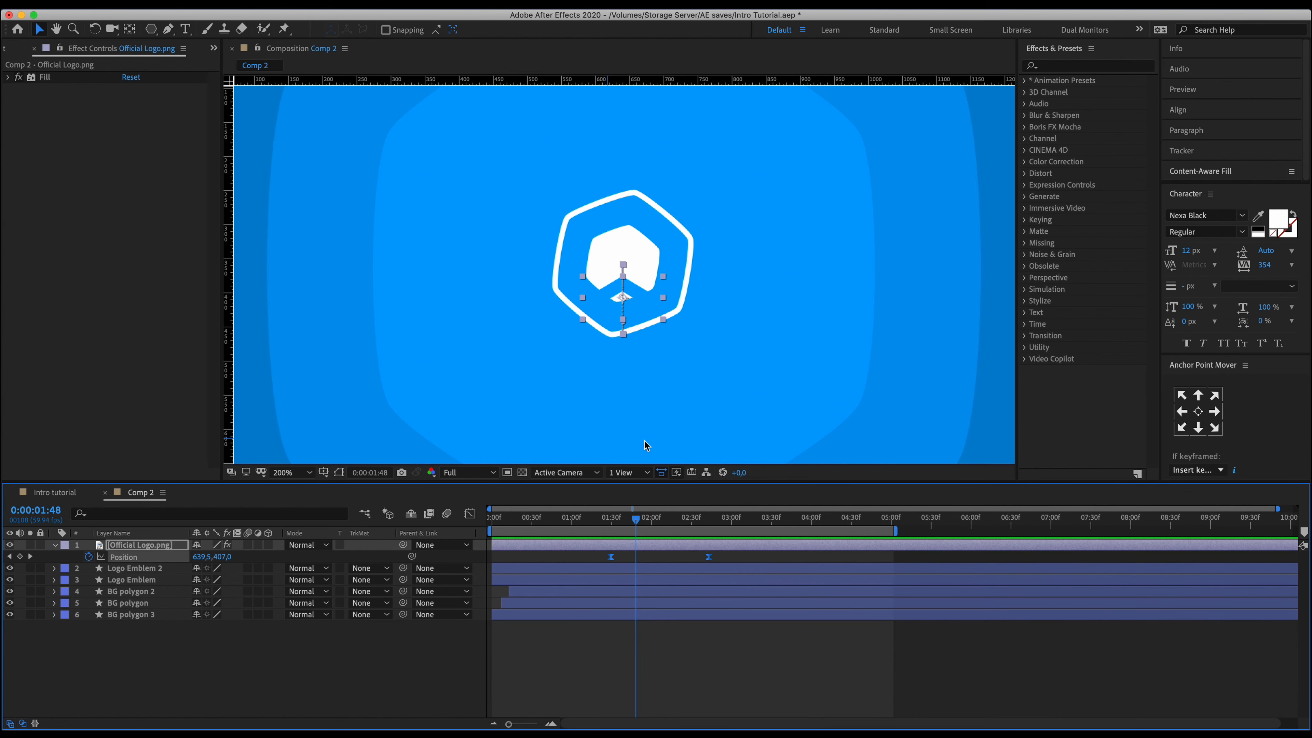
Change the label colour of the Logo Emblem and Logo Emblem 2 layers to yellow.
{"action": "left_click", "coordinate": [624, 271]}
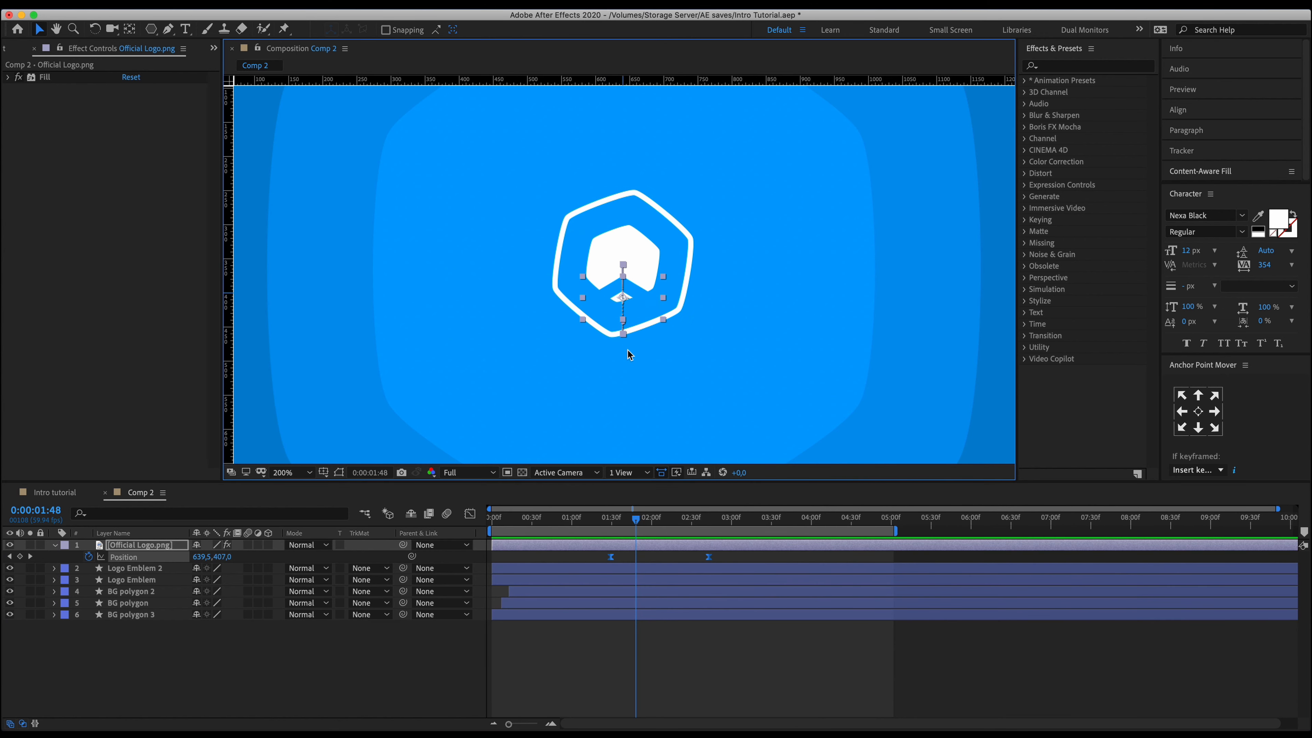
{"action": "left_click", "coordinate": [642, 276]}
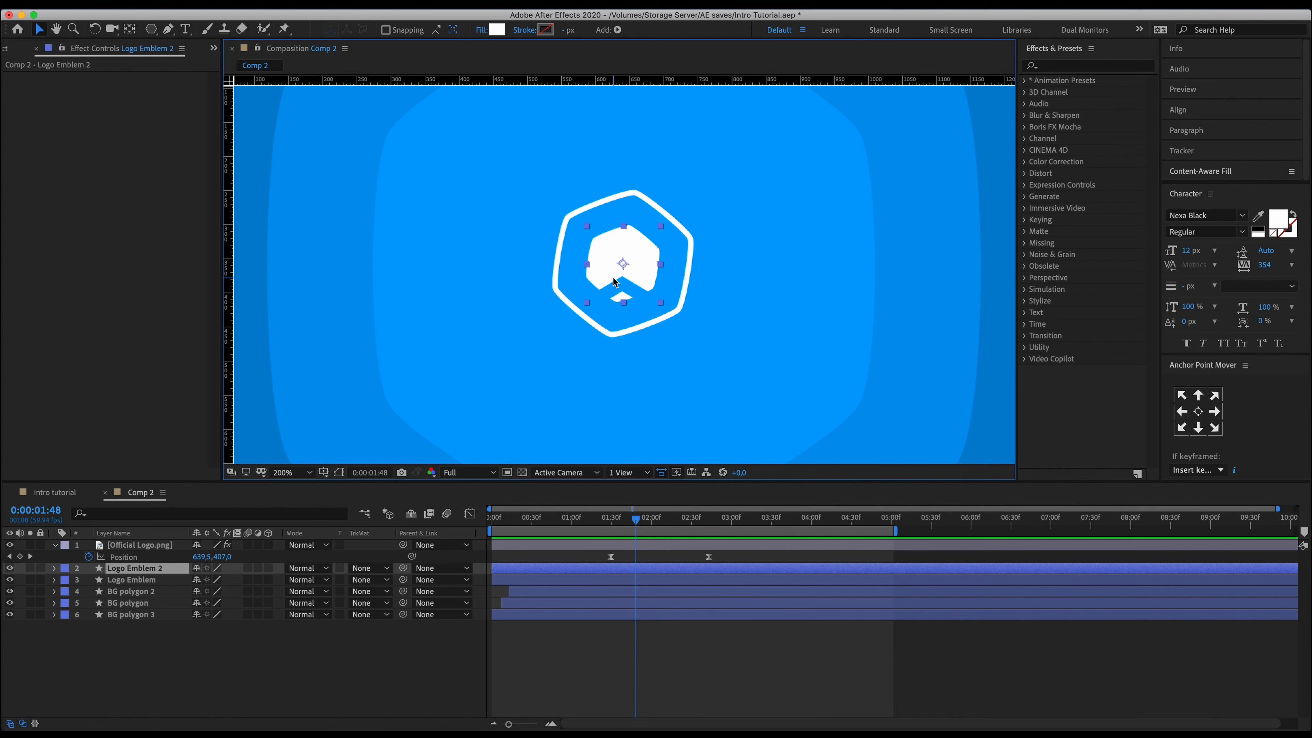
{"action": "left_click", "coordinate": [151, 571]}
{"action": "left_click", "coordinate": [132, 582], "text": "shift"}
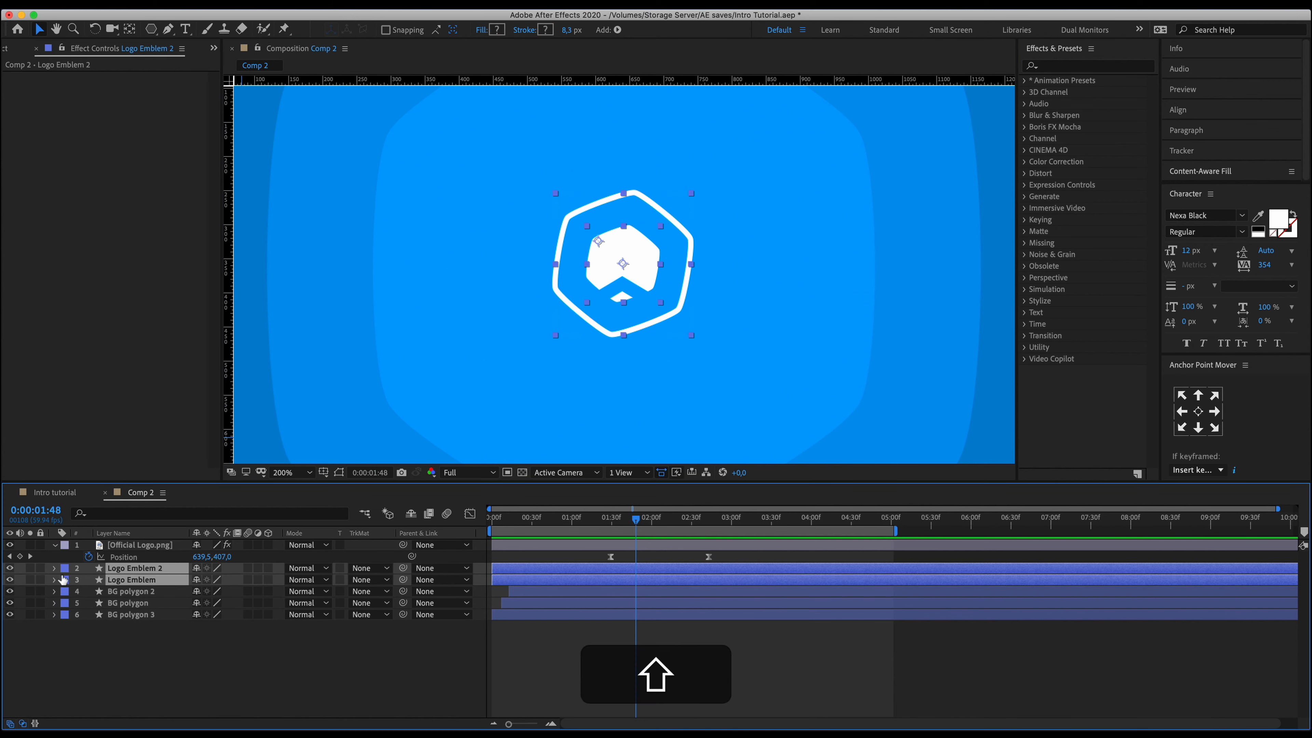
{"action": "left_click", "coordinate": [64, 568]}
{"action": "left_click", "coordinate": [93, 538]}
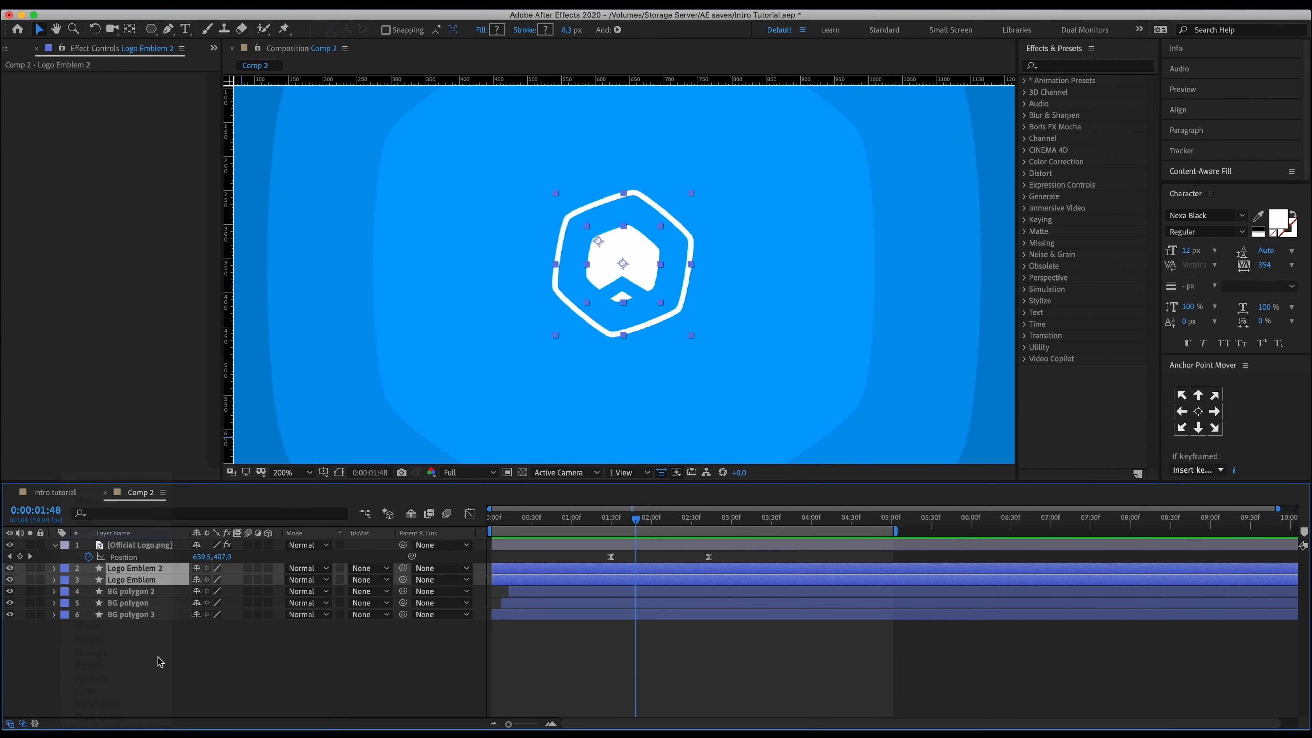
{"action": "left_click", "coordinate": [253, 658]}
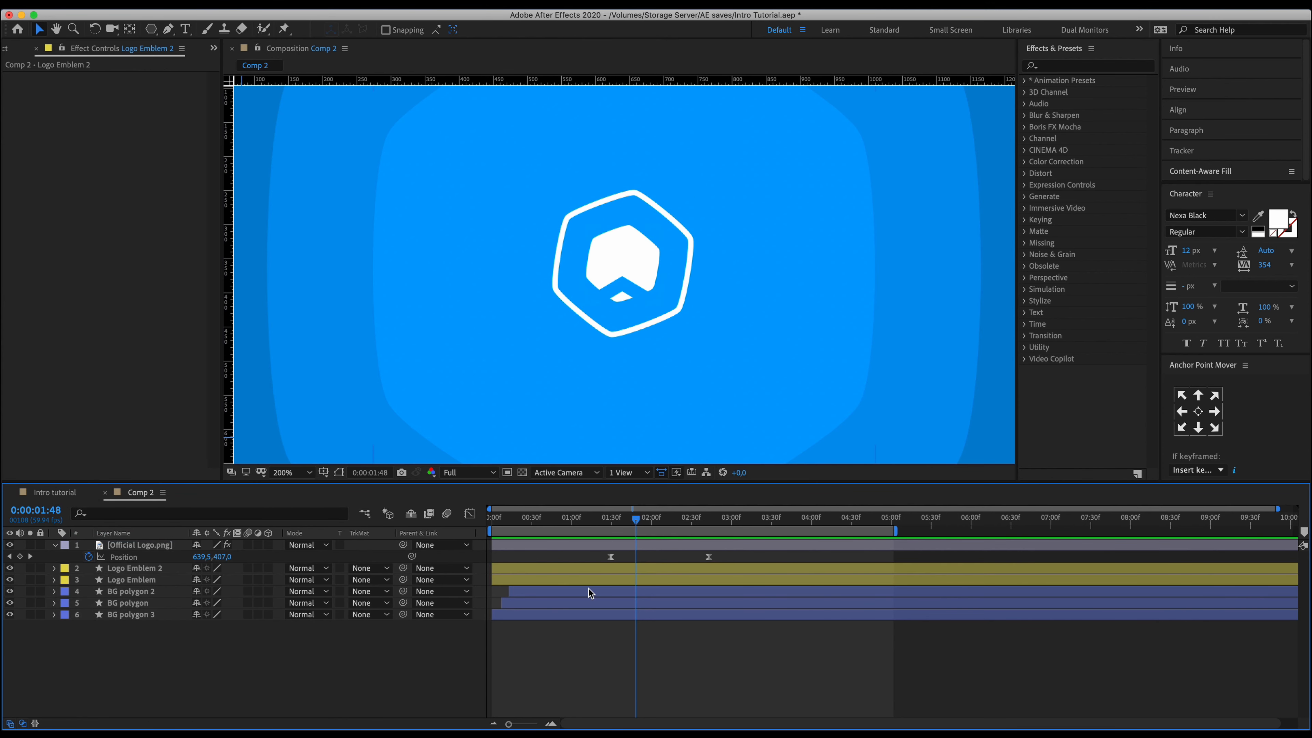
Rename the Logo Emblem 2 layer as Logo Emblem Inner.
{"action": "left_click", "coordinate": [125, 571]}
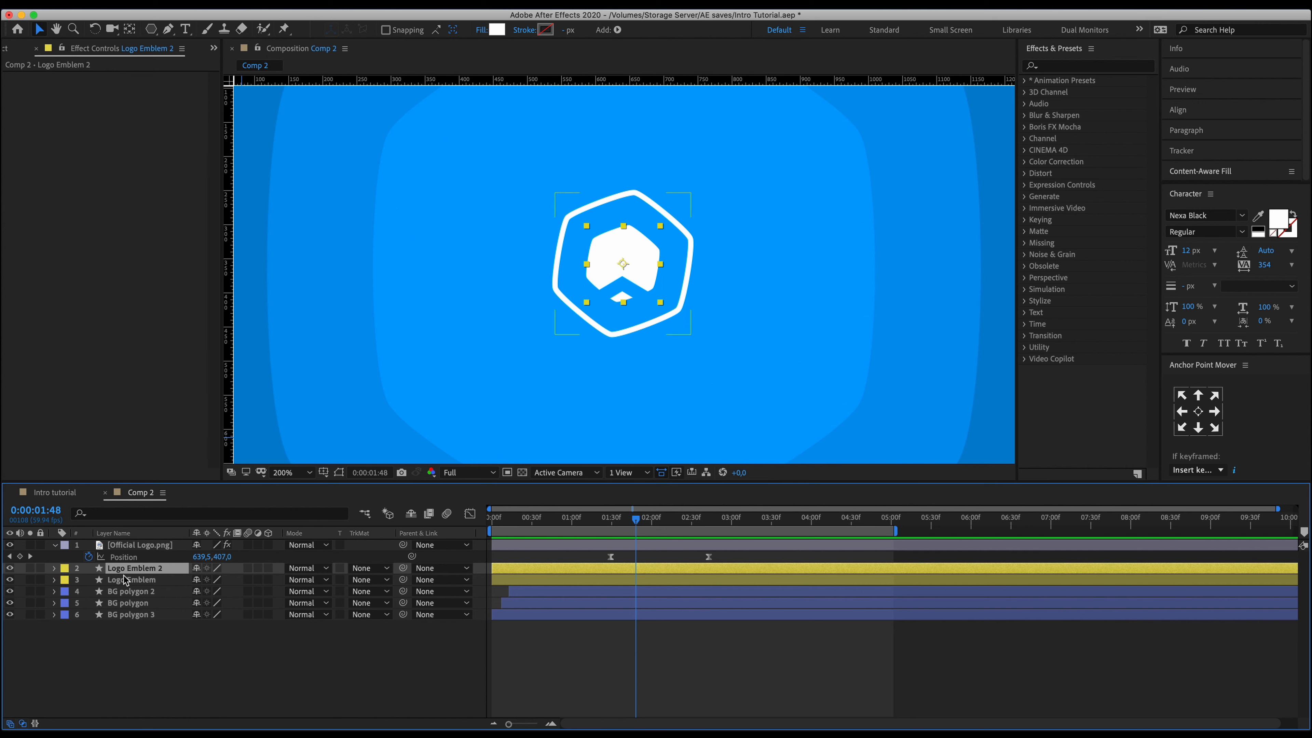
{"action": "key", "text": "Return"}
{"action": "key", "text": "Right"}
{"action": "key", "text": "BackSpace"}
{"action": "type", "text": "Inner"}
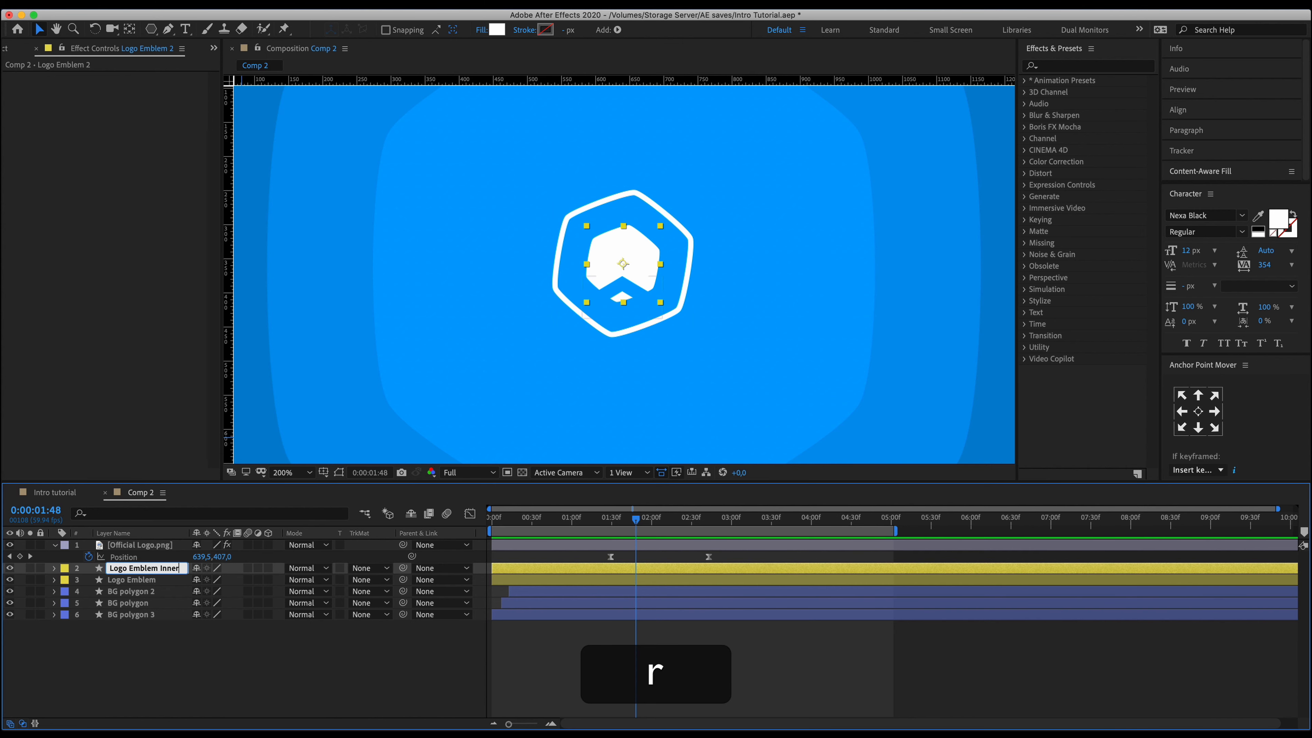
{"action": "key", "text": "Return"}
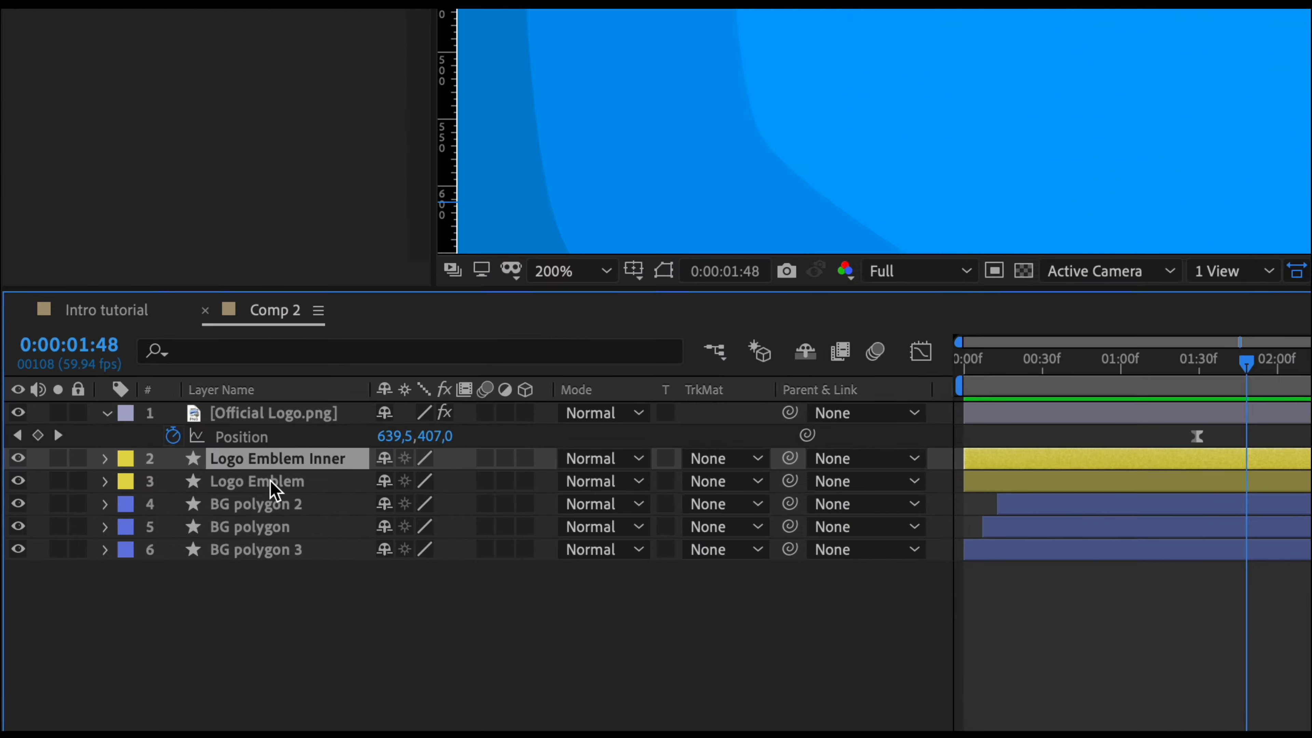
Duplicate Logo Emblem Inner, place the copy above Official Logo.png, and use it as the logo's alpha matte.
{"action": "key", "text": "ctrl+d"}
{"action": "left_click_drag", "start_coordinate": [345, 418], "coordinate": [345, 347]}
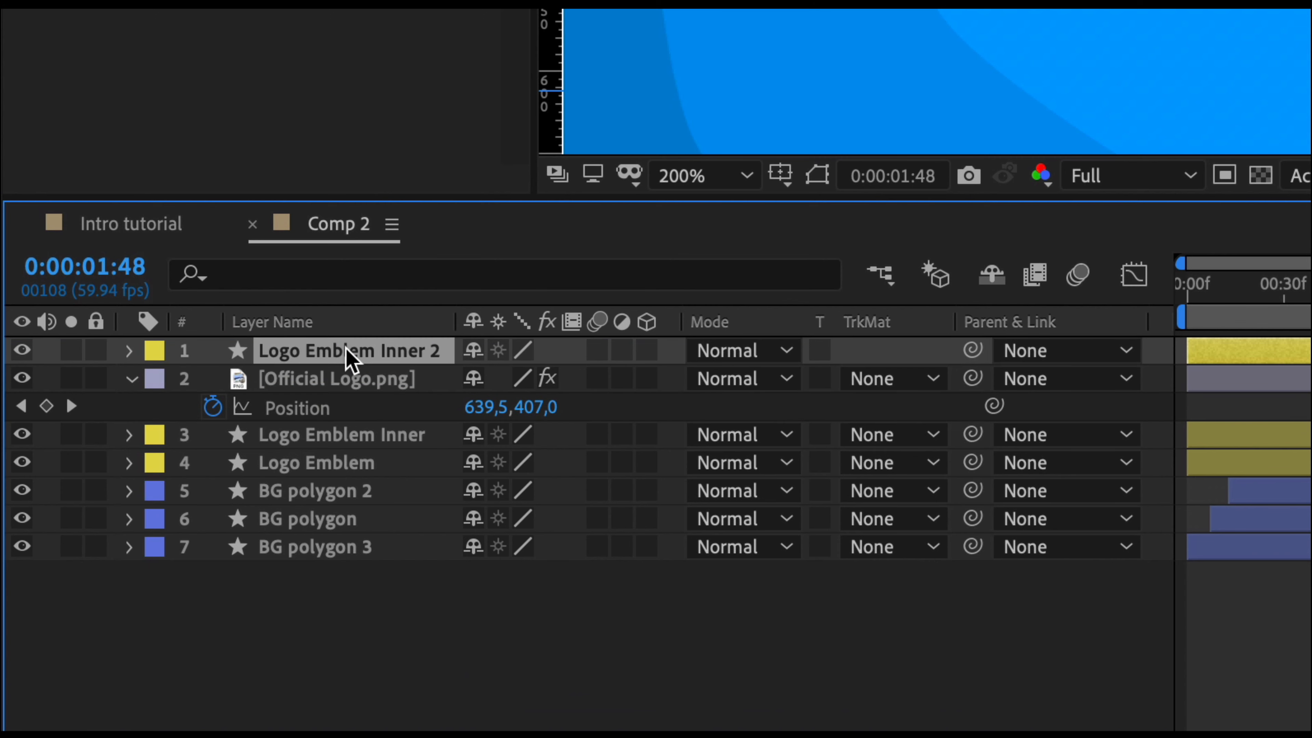
{"action": "left_click", "coordinate": [887, 388]}
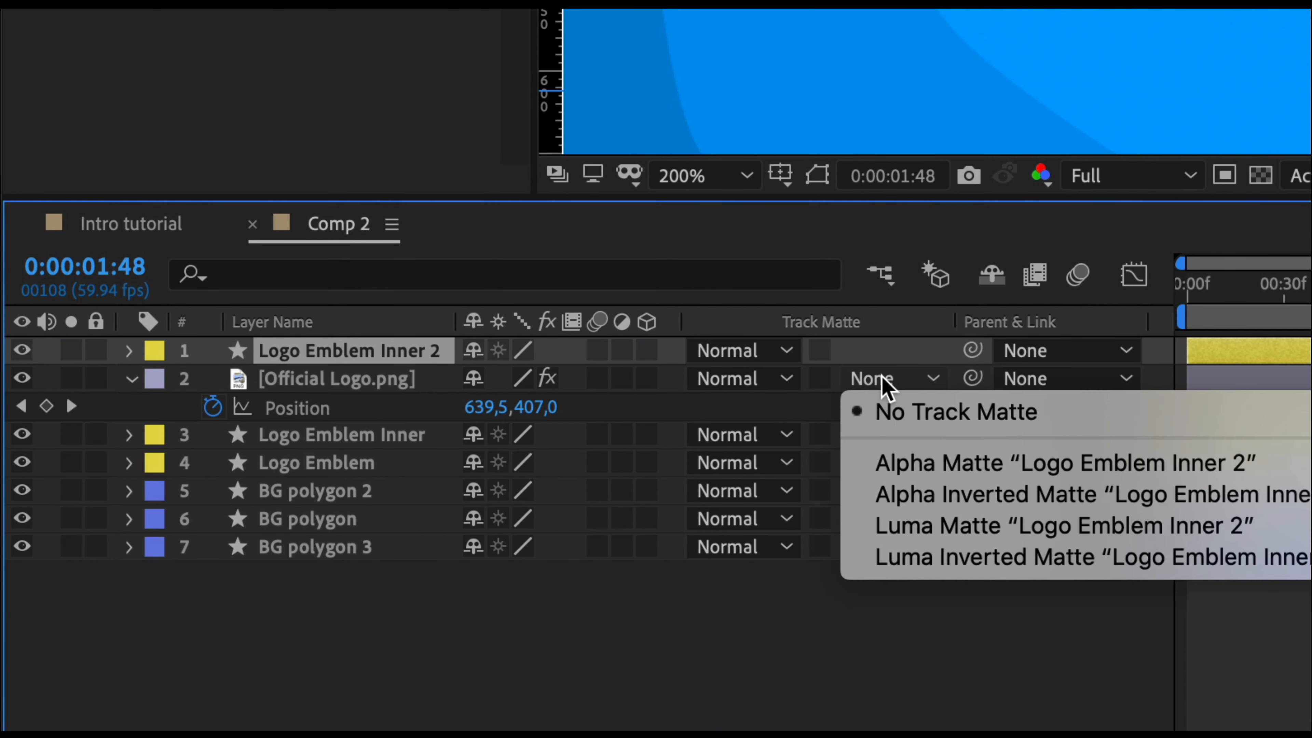
{"action": "left_click", "coordinate": [922, 460]}
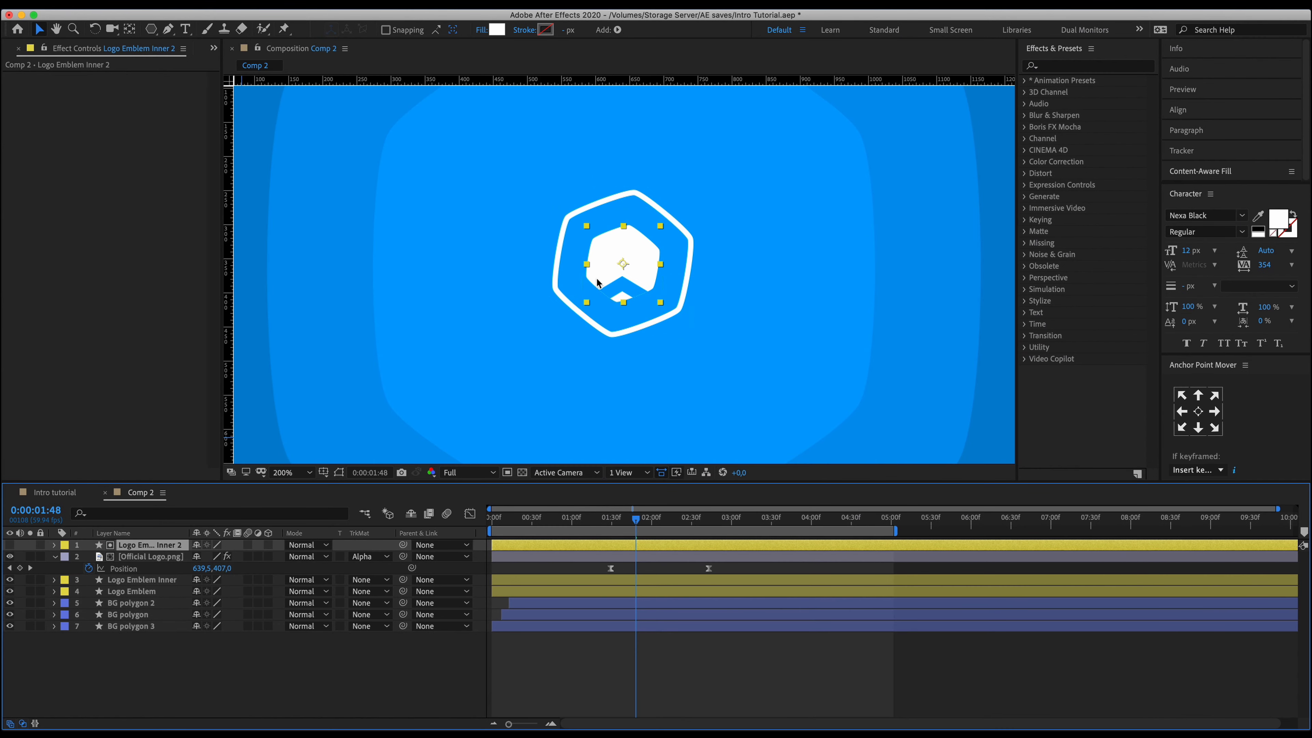
Preview the matted logo animation from the start of the composition and repeatedly from 0:00:01:17.
{"action": "left_click_drag", "start_coordinate": [639, 519], "coordinate": [486, 556]}
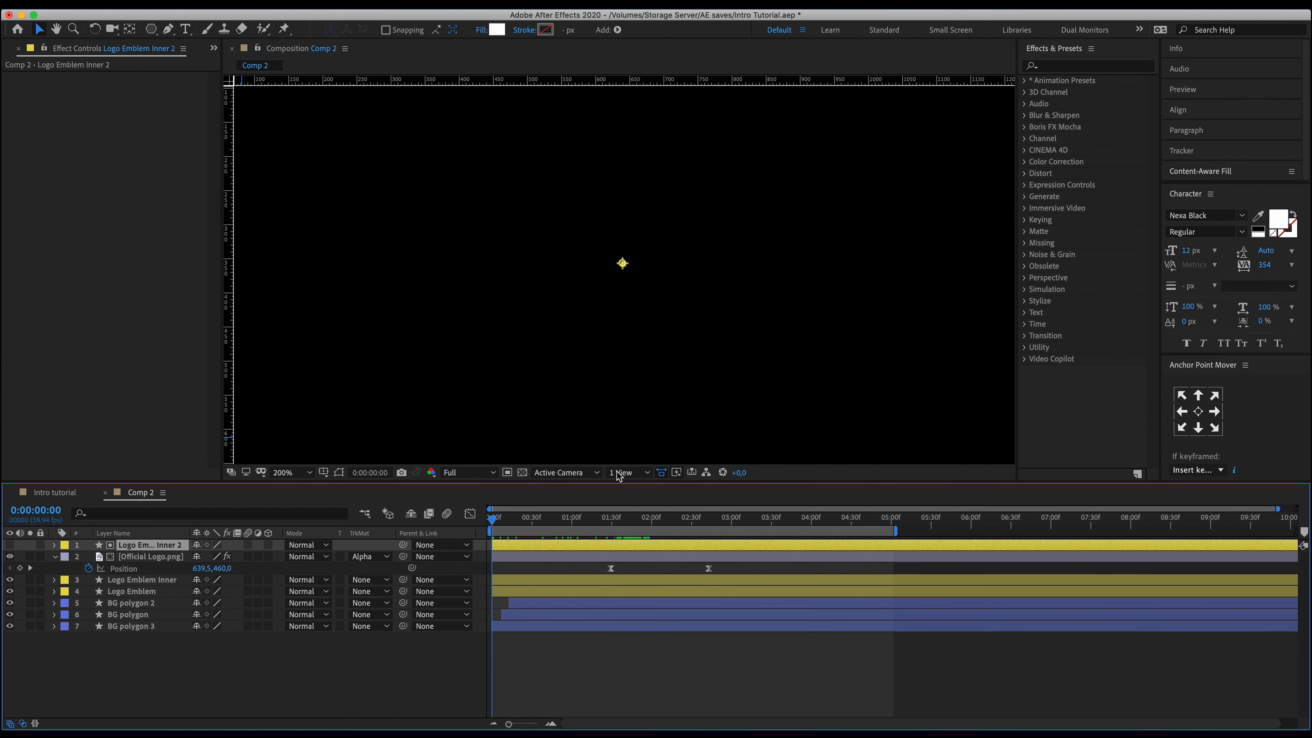
{"action": "scroll", "coordinate": [626, 367], "scroll_direction": "down", "scroll_amount": 1}
{"action": "left_click", "coordinate": [408, 679]}
{"action": "key", "text": "space"}
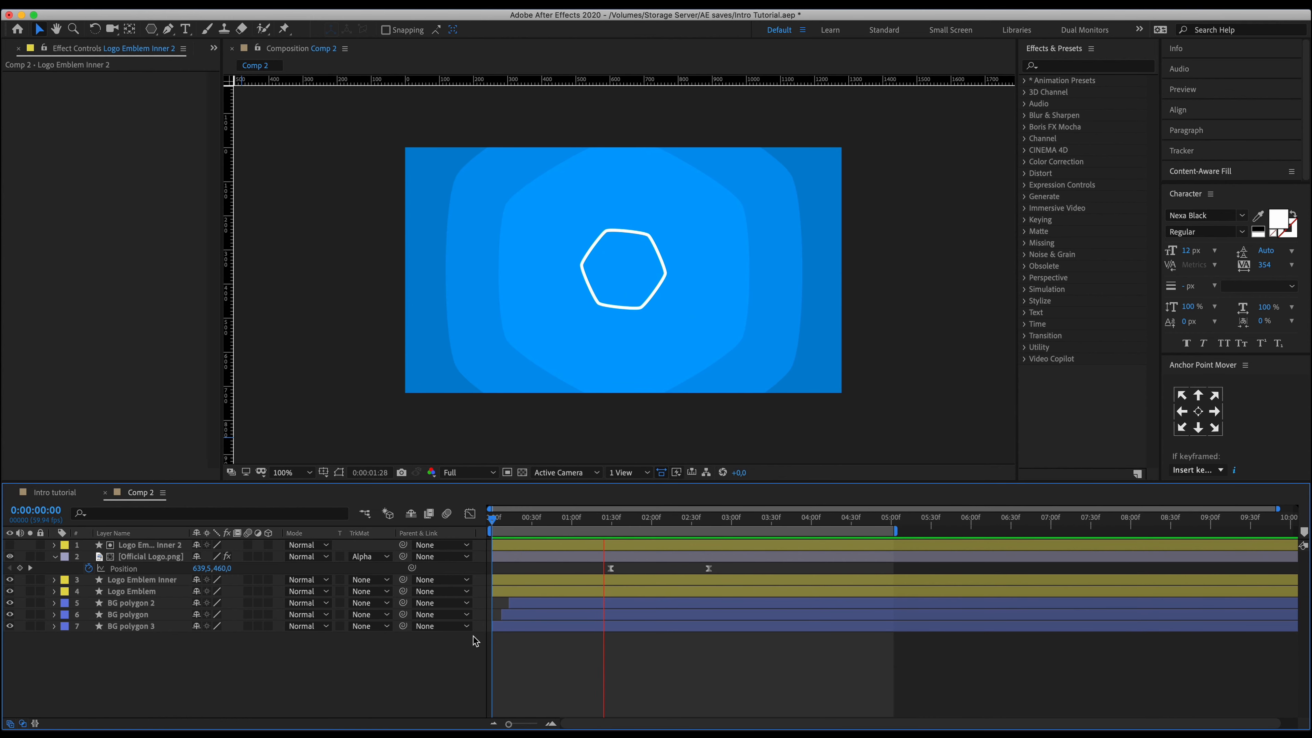
{"action": "key", "text": "space"}
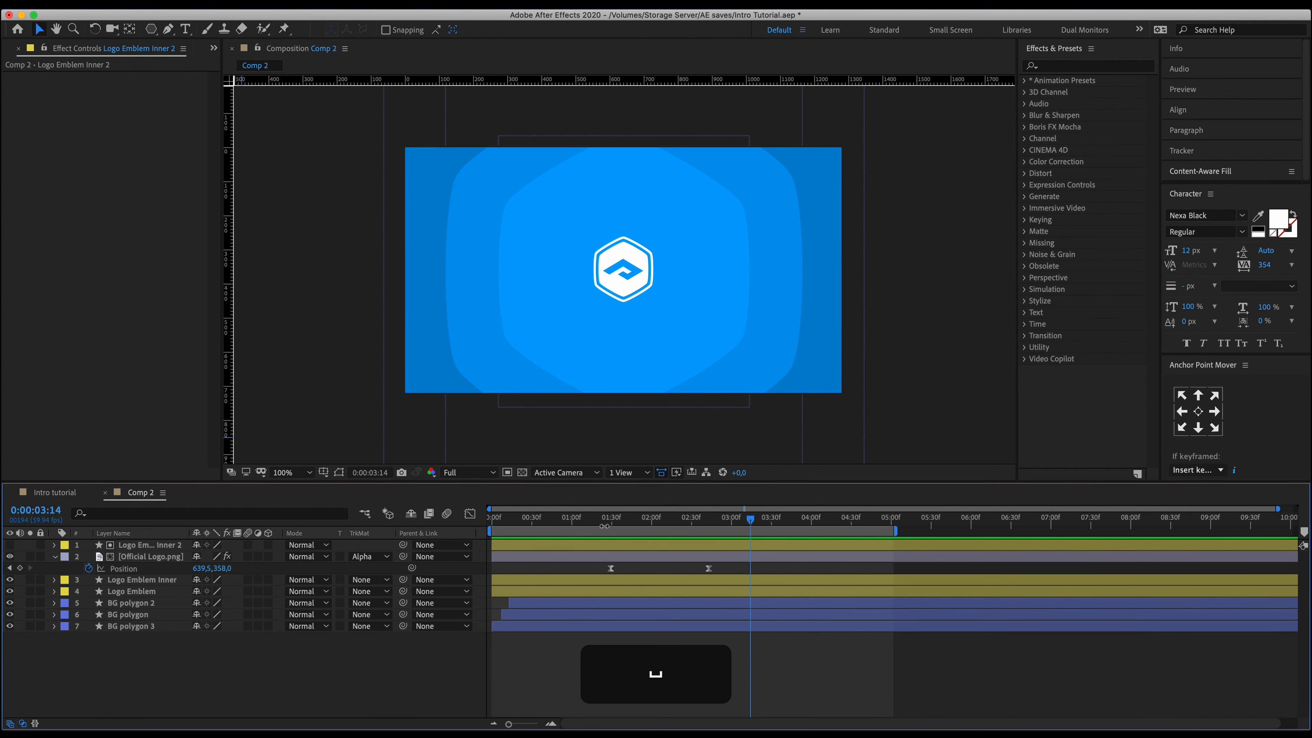
{"action": "left_click", "coordinate": [594, 517]}
{"action": "key", "text": "space"}
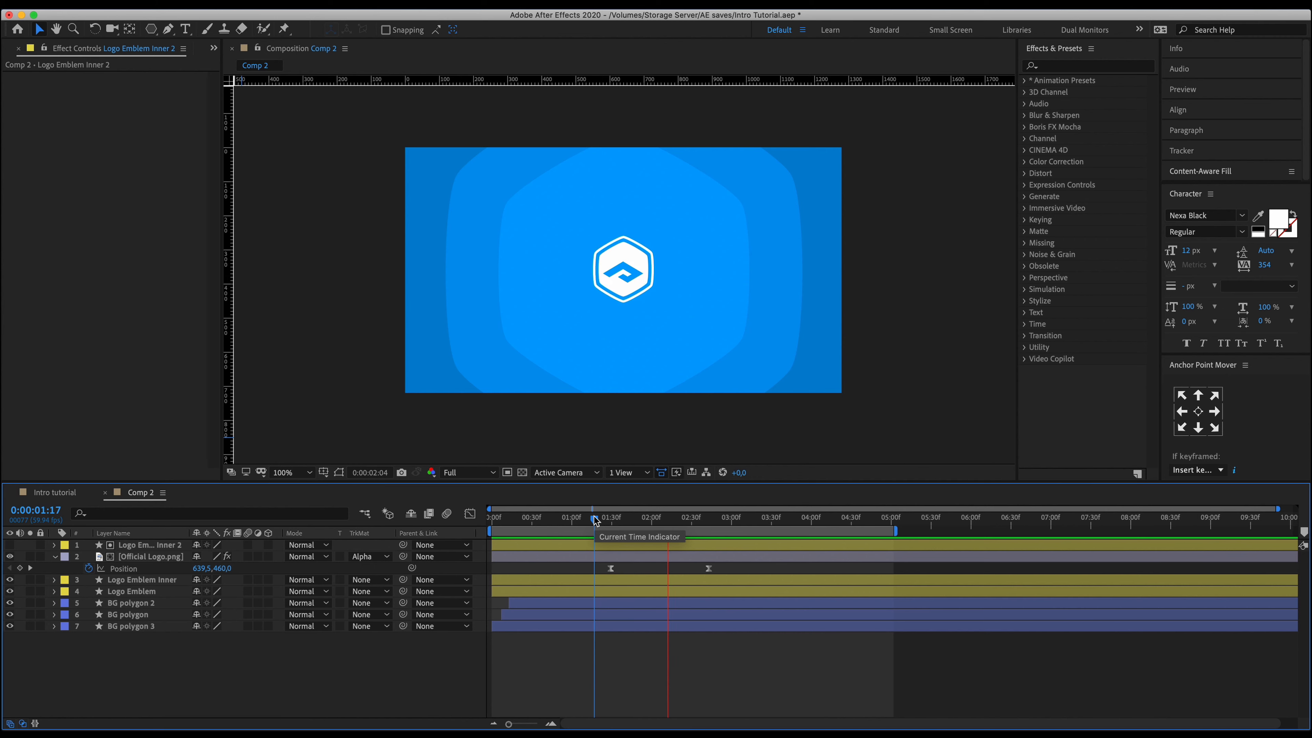
{"action": "key", "text": "space"}
{"action": "key", "text": "space"}
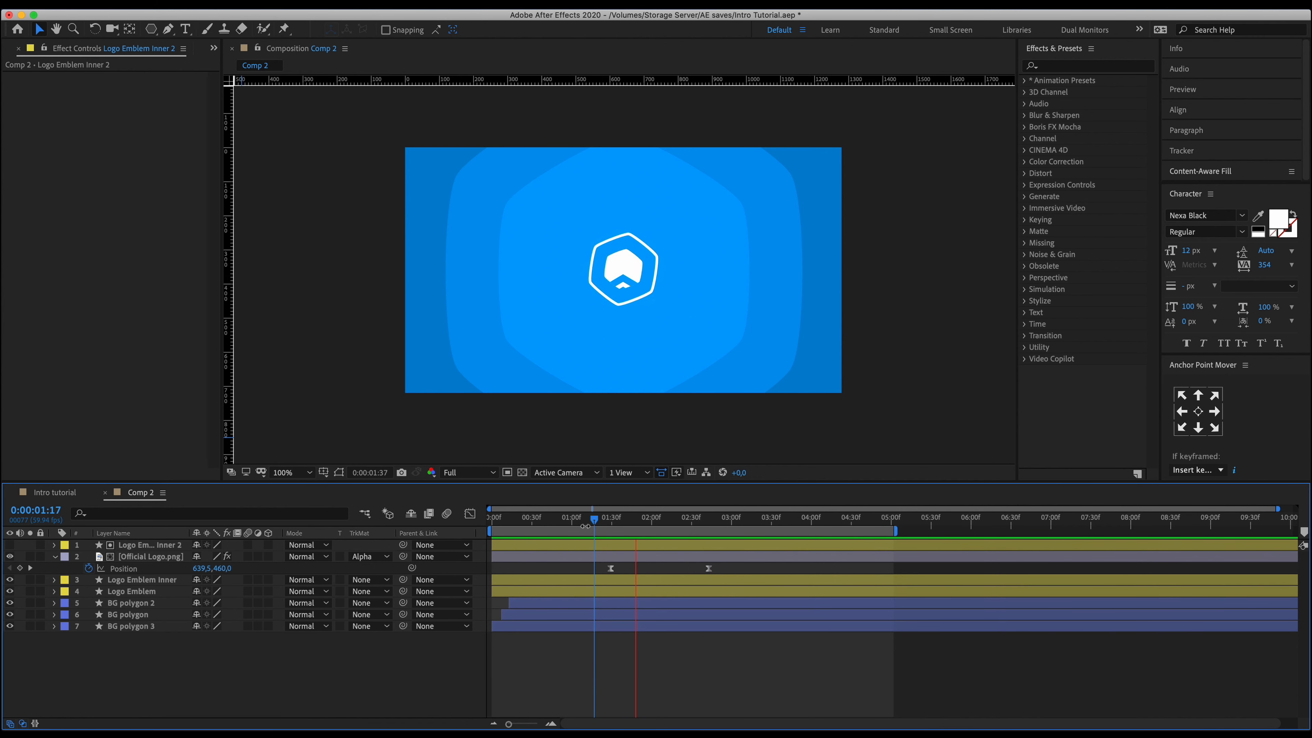
{"action": "key", "text": "space"}
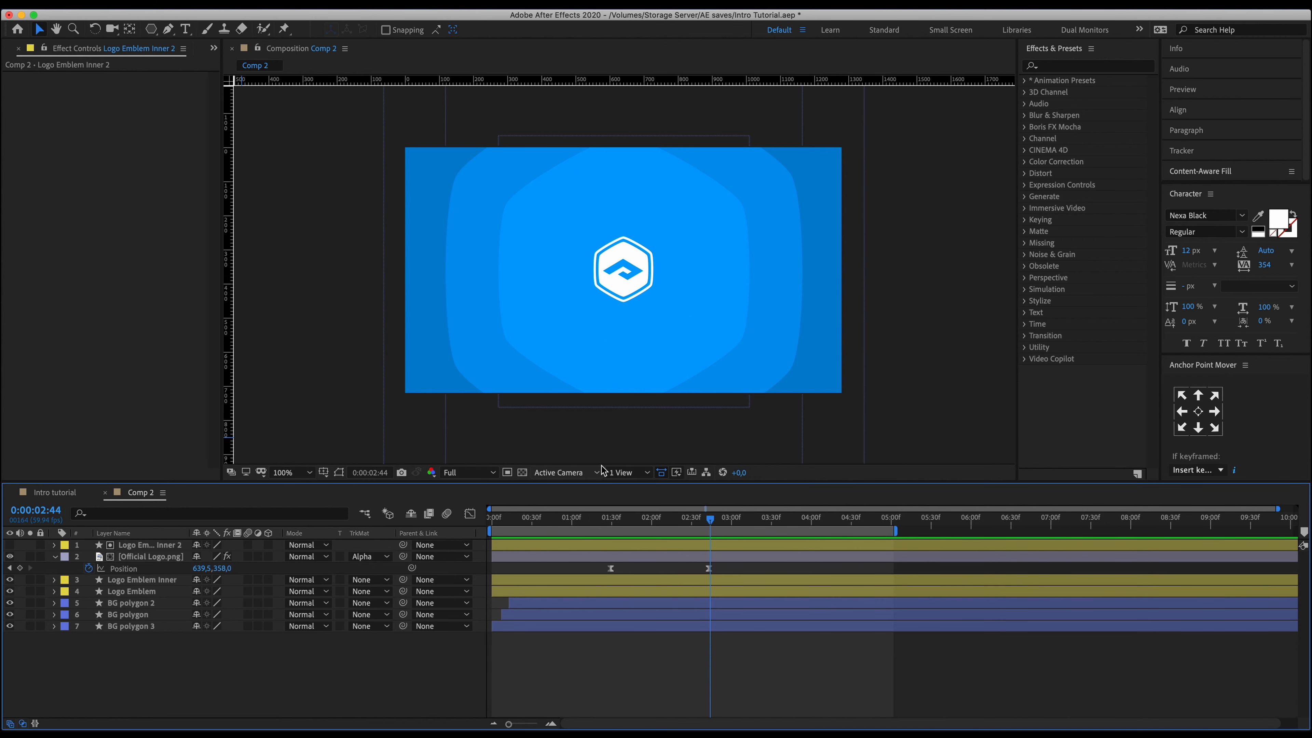
Check the reference Intro tutorial composition up to 0:00:03:32, and return to Comp 2.
{"action": "left_click", "coordinate": [54, 492]}
{"action": "left_click_drag", "start_coordinate": [645, 521], "coordinate": [771, 533]}
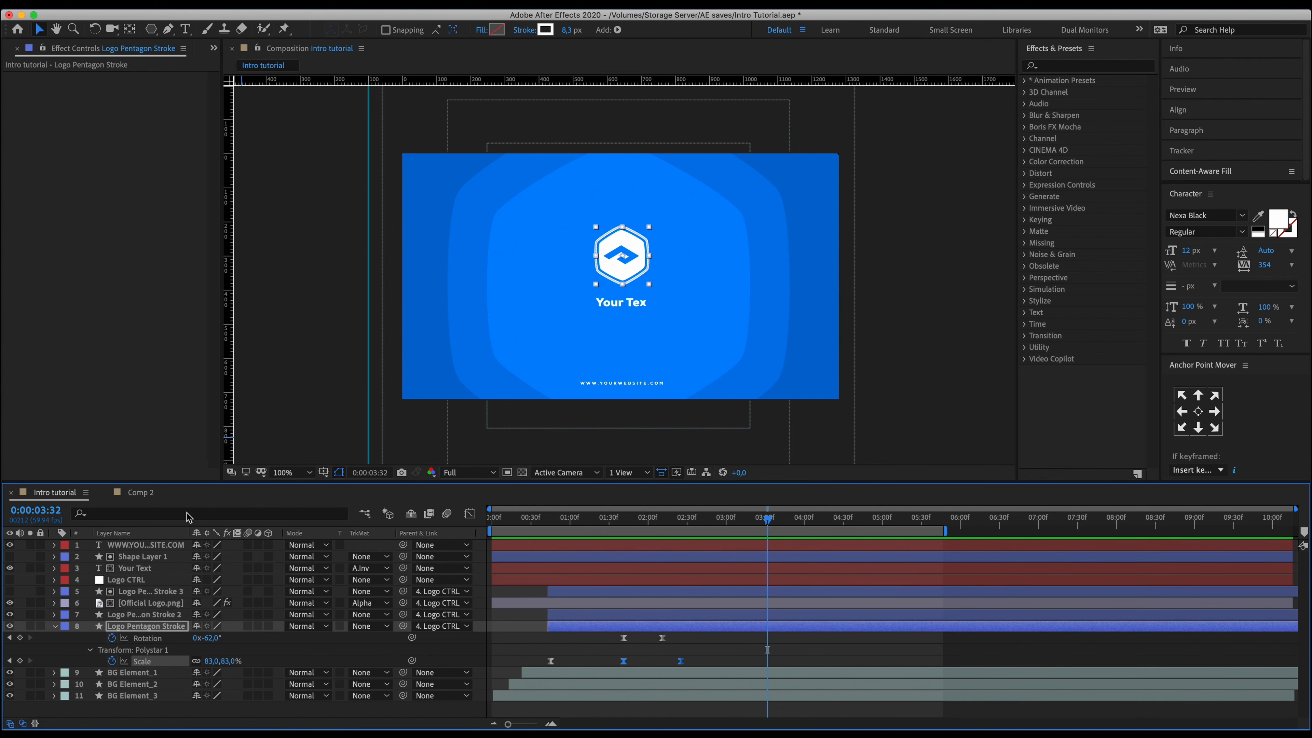
{"action": "left_click", "coordinate": [140, 493]}
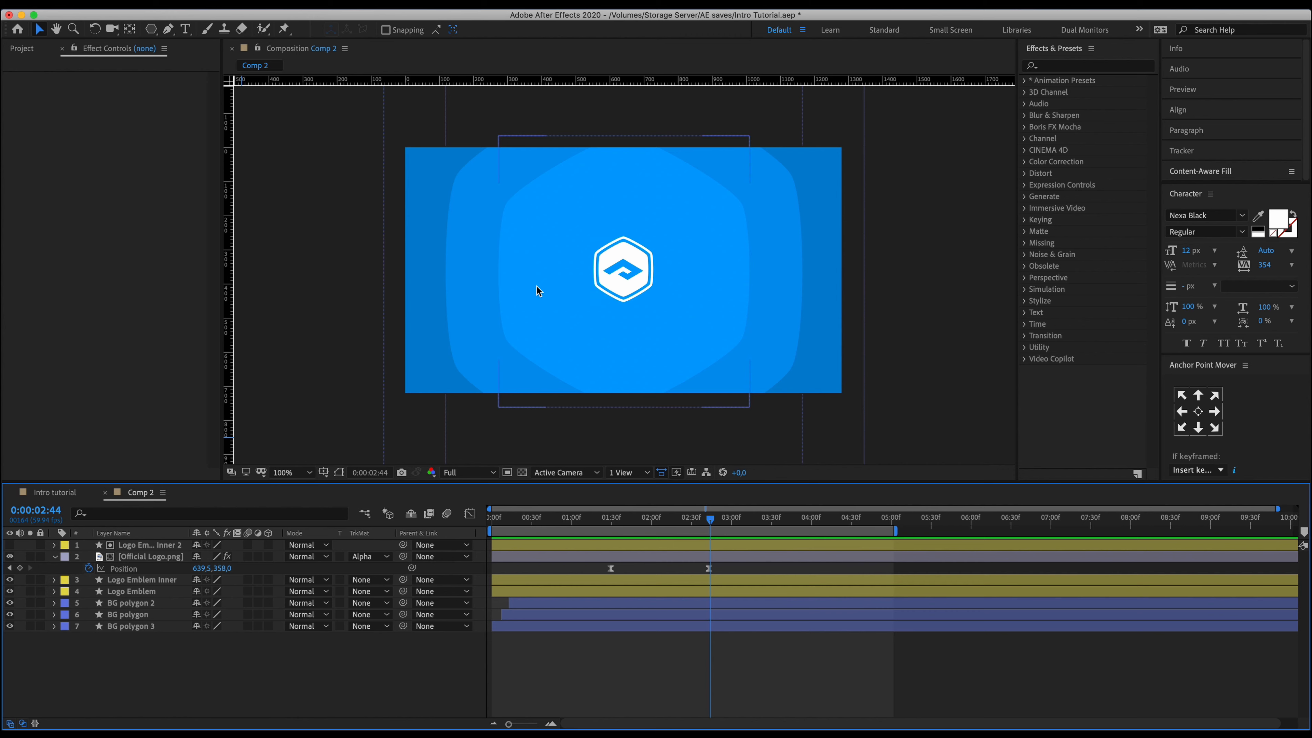
Collapse the Official Logo.png layer's properties and preview the logo reveal from 0:00:01:30.
{"action": "left_click", "coordinate": [54, 557]}
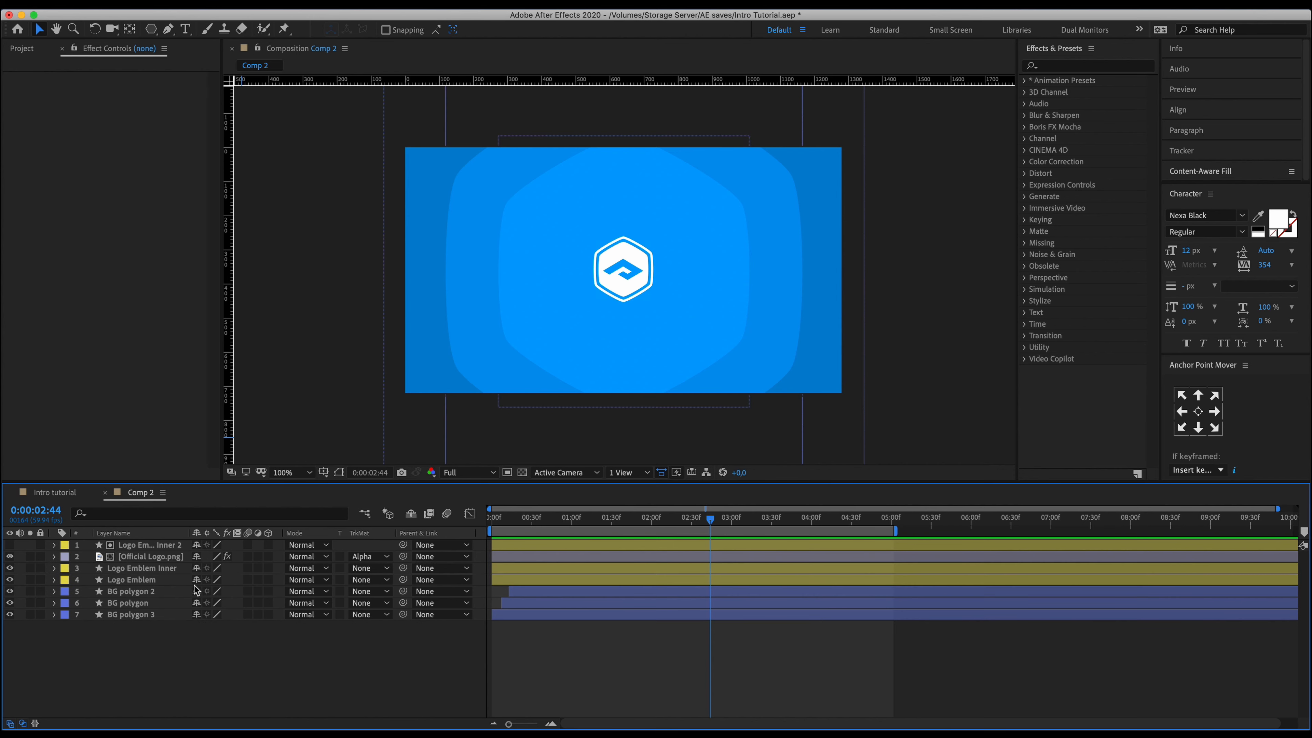
{"action": "left_click", "coordinate": [652, 520]}
{"action": "left_click_drag", "start_coordinate": [652, 521], "coordinate": [613, 538]}
{"action": "key", "text": "space"}
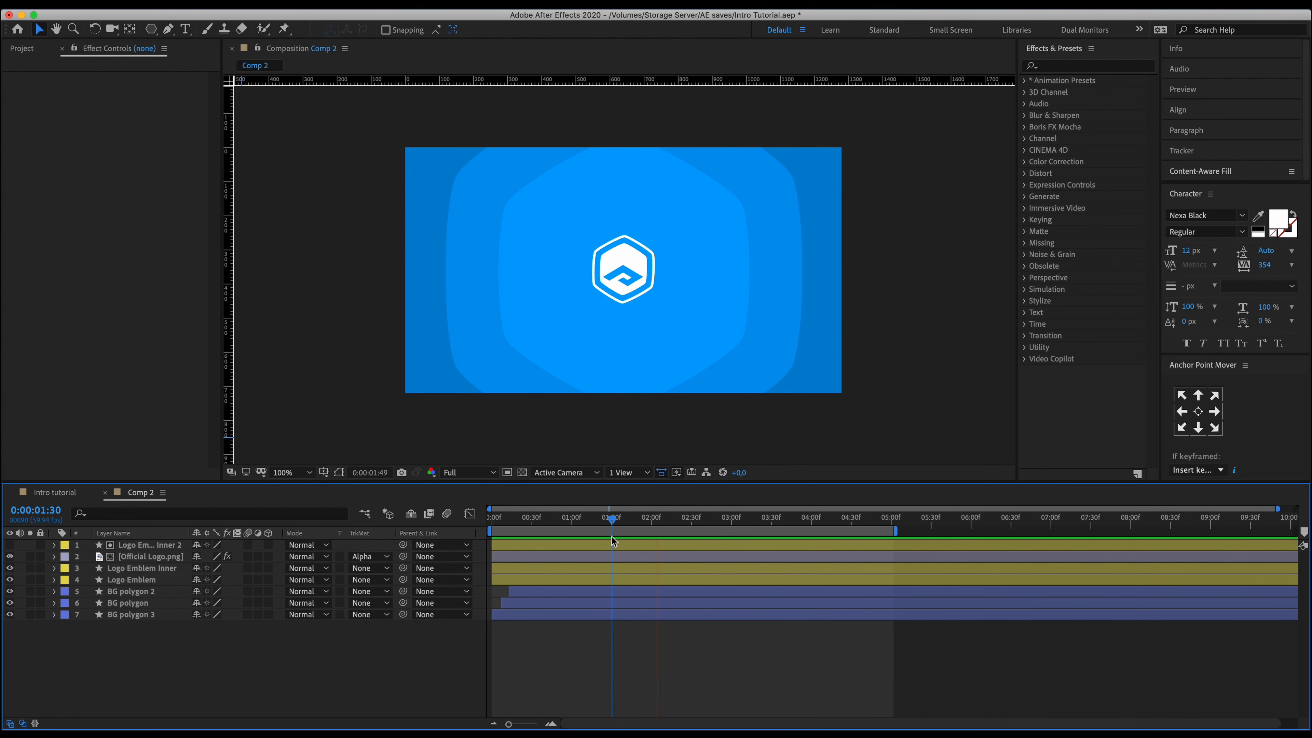
{"action": "key", "text": "space"}
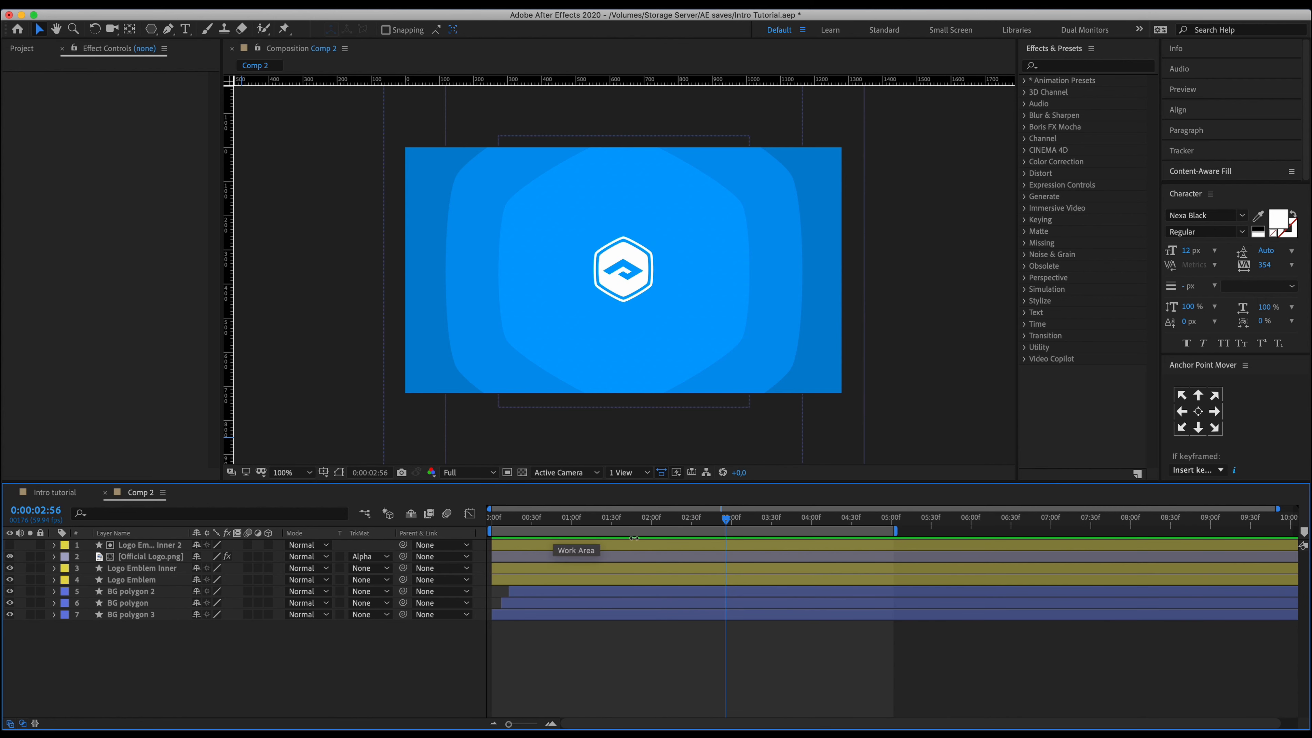
Create a null object in Comp 2 and name it Logo CTRL.
{"action": "right_click", "coordinate": [131, 655]}
{"action": "mouse_move", "coordinate": [233, 581]}
{"action": "left_click", "coordinate": [313, 652]}
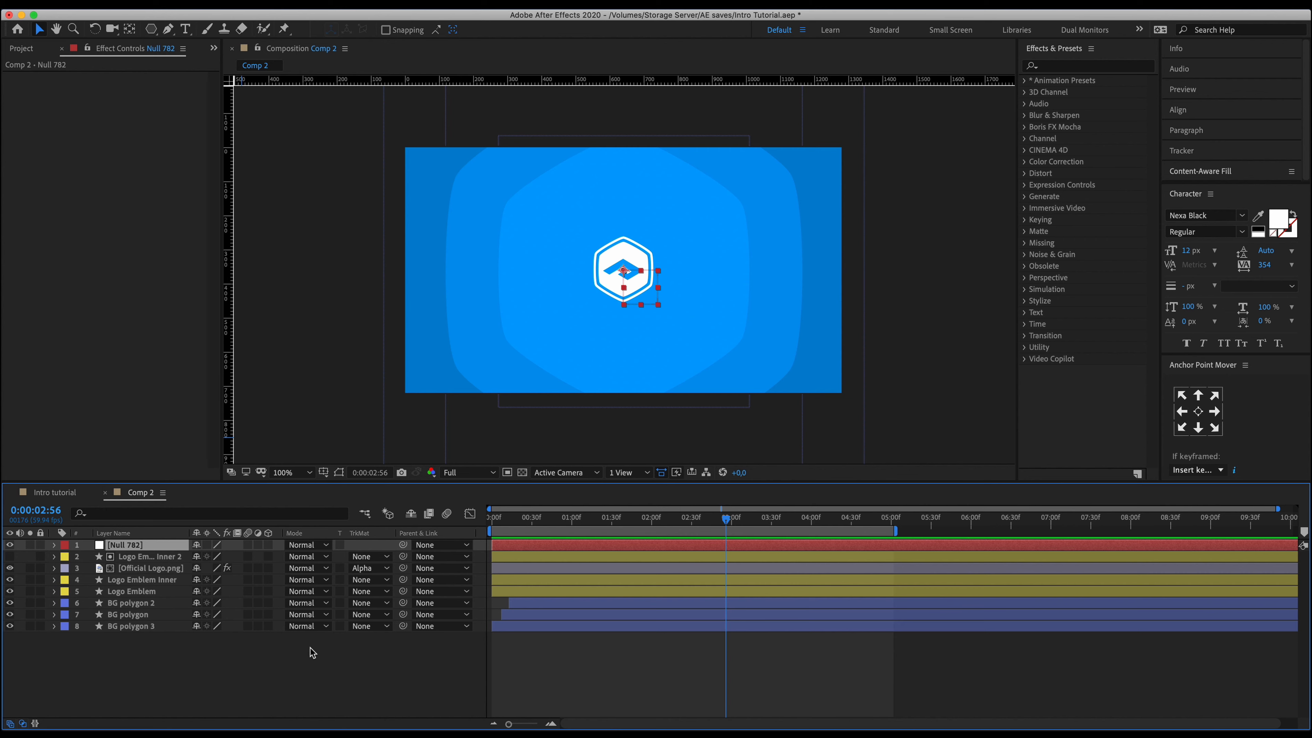
{"action": "key", "text": "Return"}
{"action": "type", "text": "Logo CTRL"}
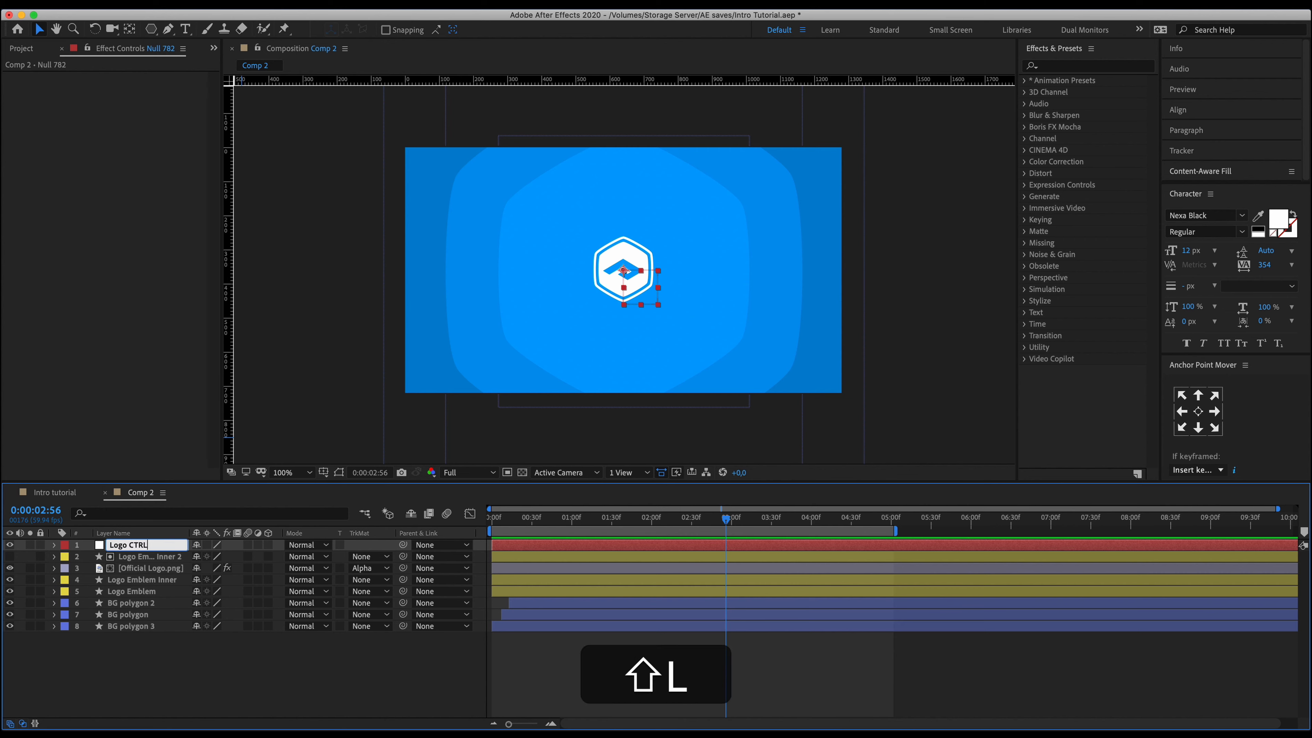
{"action": "key", "text": "shift+Return"}
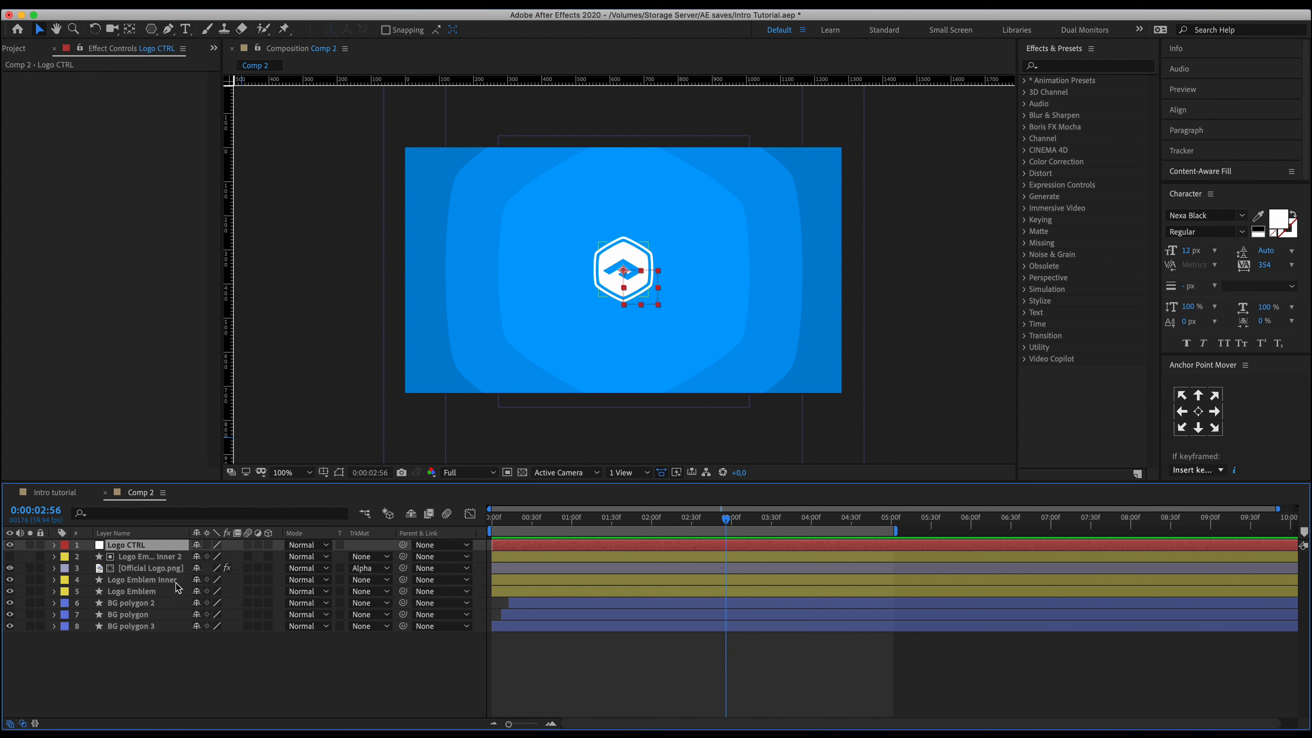
Parent the three emblem layers and Official Logo.png to Logo CTRL, then test-move the null and undo the move.
{"action": "left_click", "coordinate": [137, 558]}
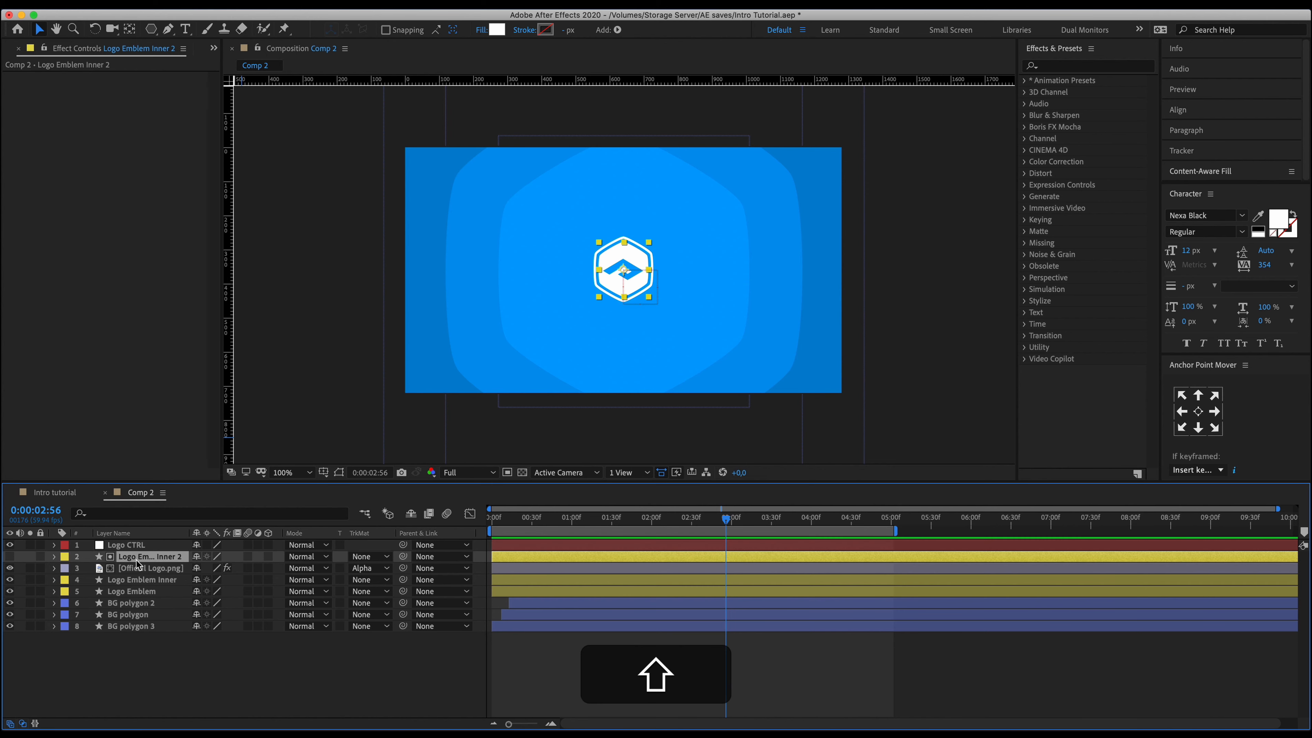
{"action": "left_click", "coordinate": [136, 591], "text": "shift"}
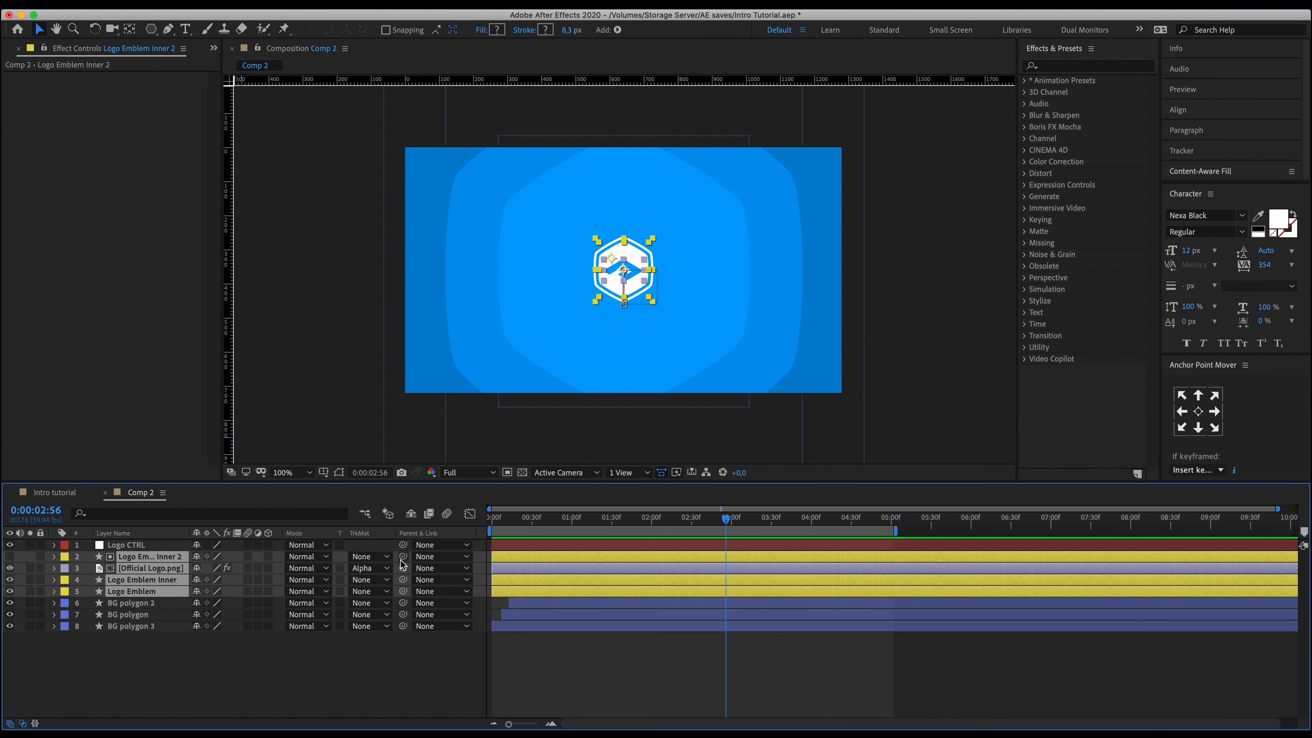
{"action": "left_click_drag", "start_coordinate": [403, 558], "coordinate": [146, 552]}
{"action": "left_click", "coordinate": [143, 552]}
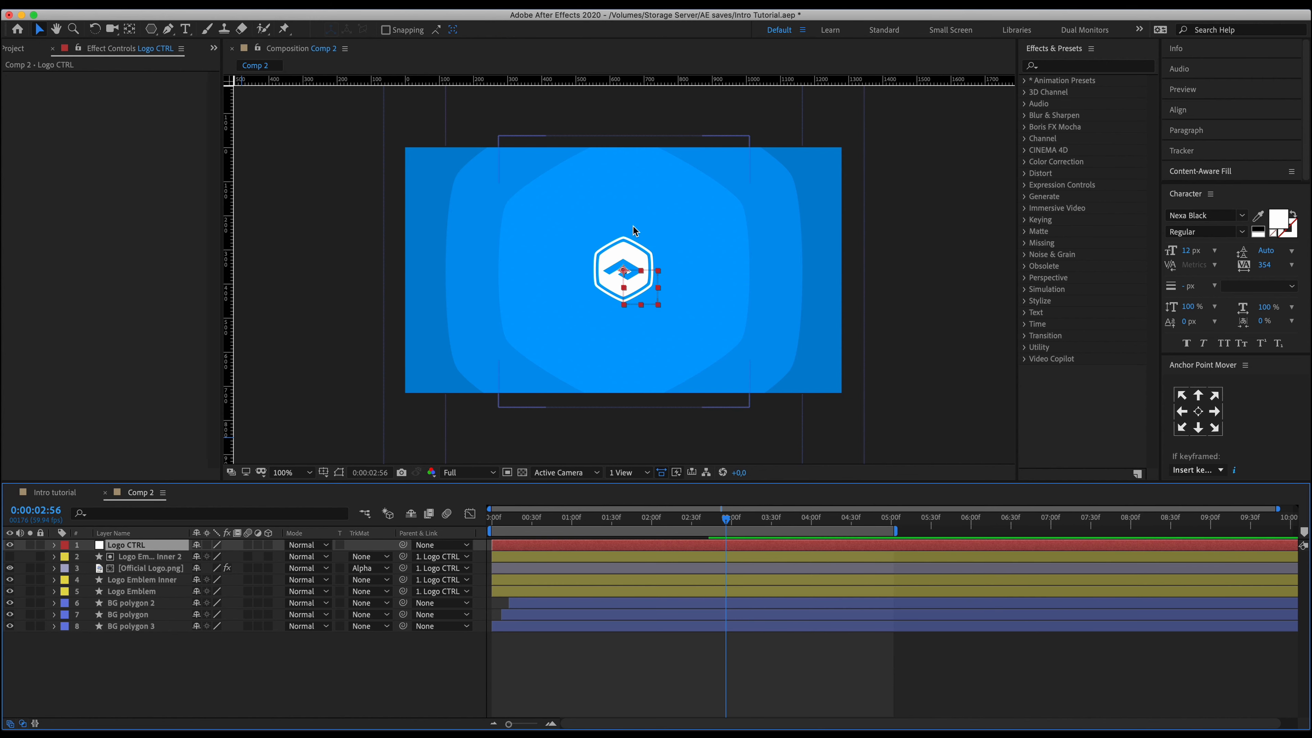
{"action": "left_click_drag", "start_coordinate": [638, 309], "coordinate": [688, 296]}
{"action": "key", "text": "super+z"}
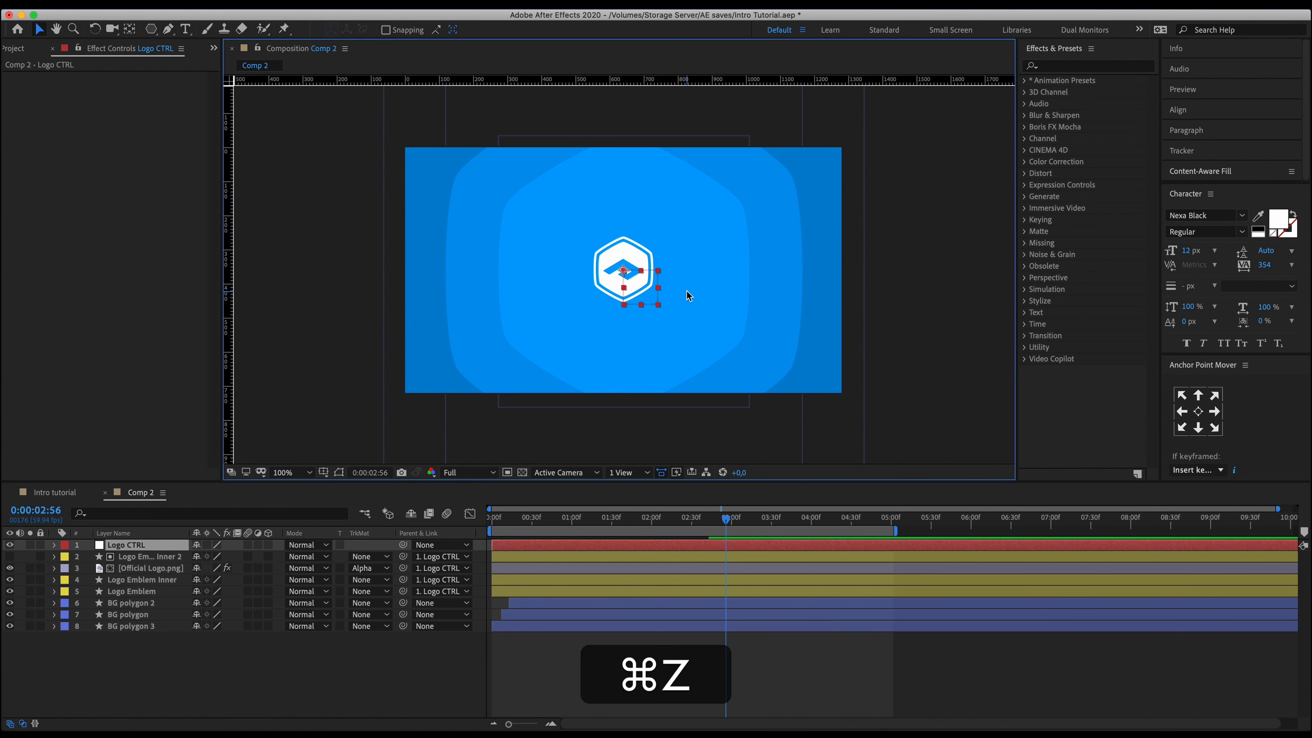
Keyframe Logo CTRL's Position at 0:00:02:56, and raise it to 640,275 at 0:00:03:26.
{"action": "key", "text": "p"}
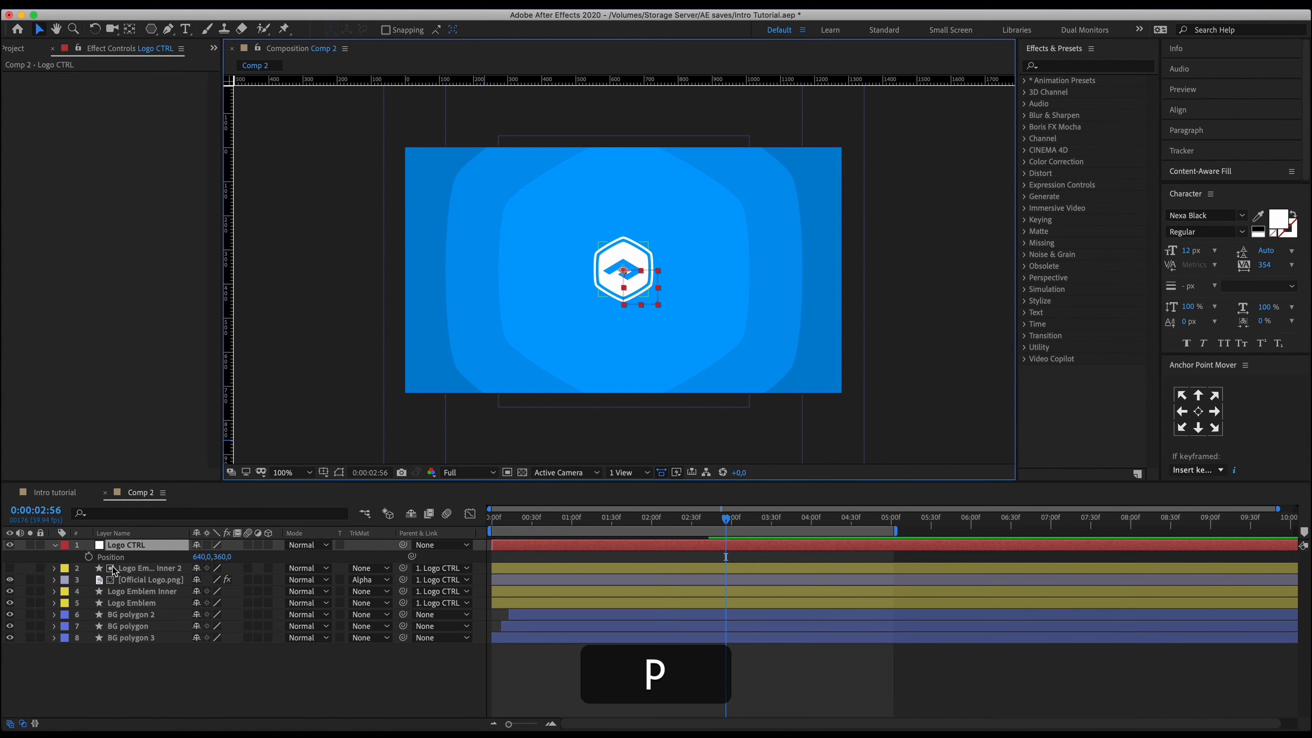
{"action": "left_click", "coordinate": [89, 557]}
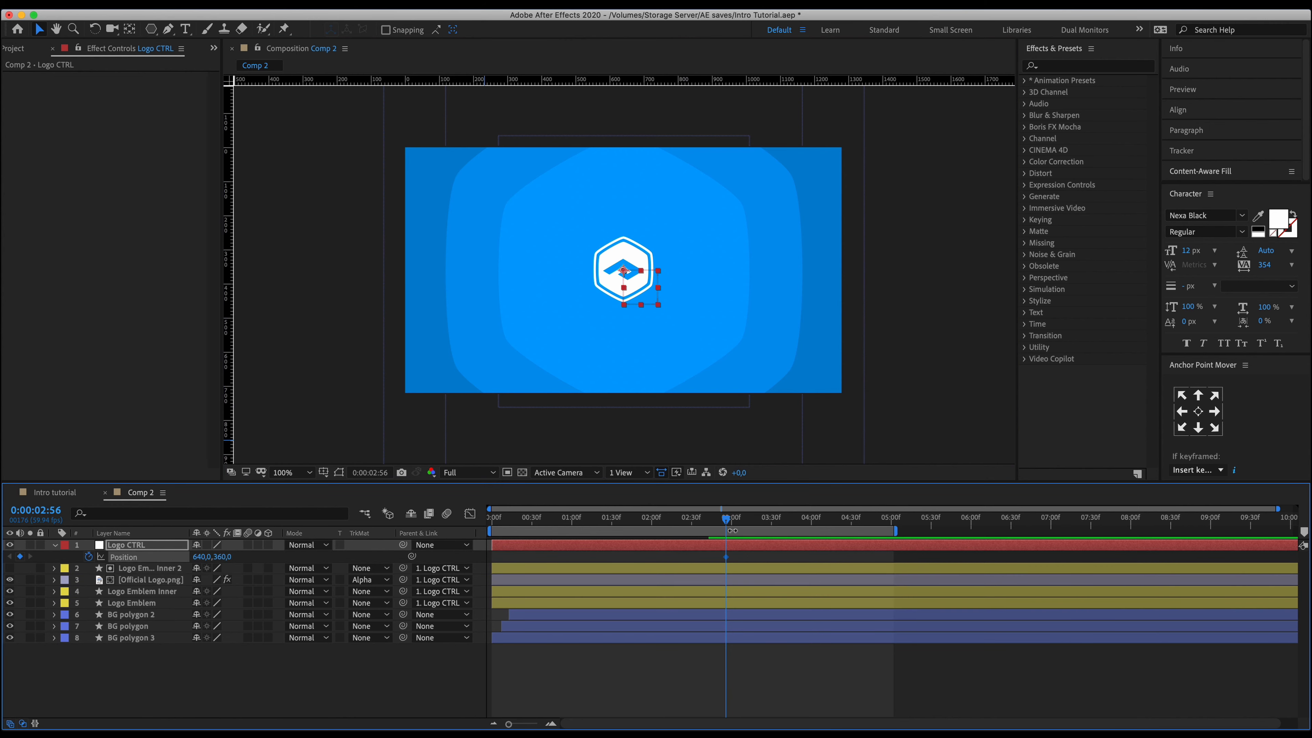
{"action": "left_click_drag", "start_coordinate": [740, 517], "coordinate": [766, 519]}
{"action": "left_click_drag", "start_coordinate": [225, 556], "coordinate": [159, 567]}
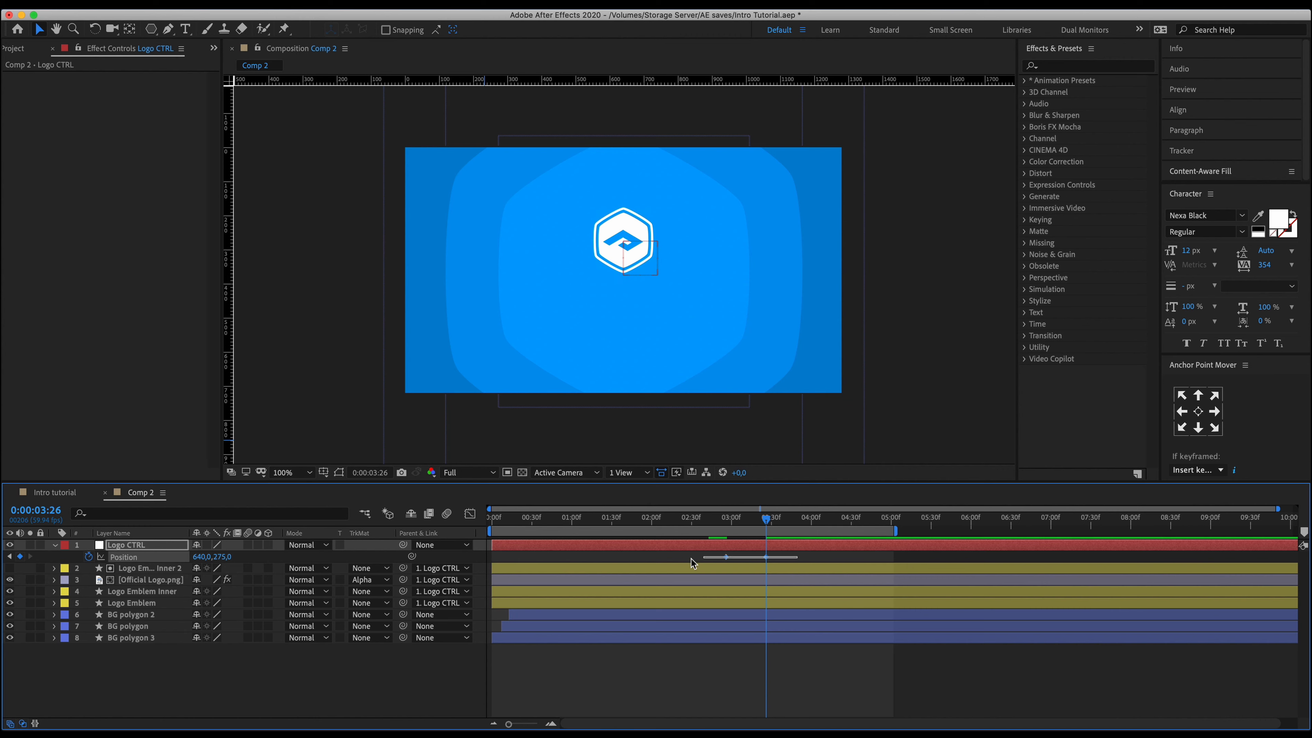
Apply Easy Ease to both Logo CTRL Position keyframes and inspect their speed graph.
{"action": "left_click_drag", "start_coordinate": [686, 561], "coordinate": [685, 560]}
{"action": "key", "text": "F9"}
{"action": "left_click", "coordinate": [470, 513]}
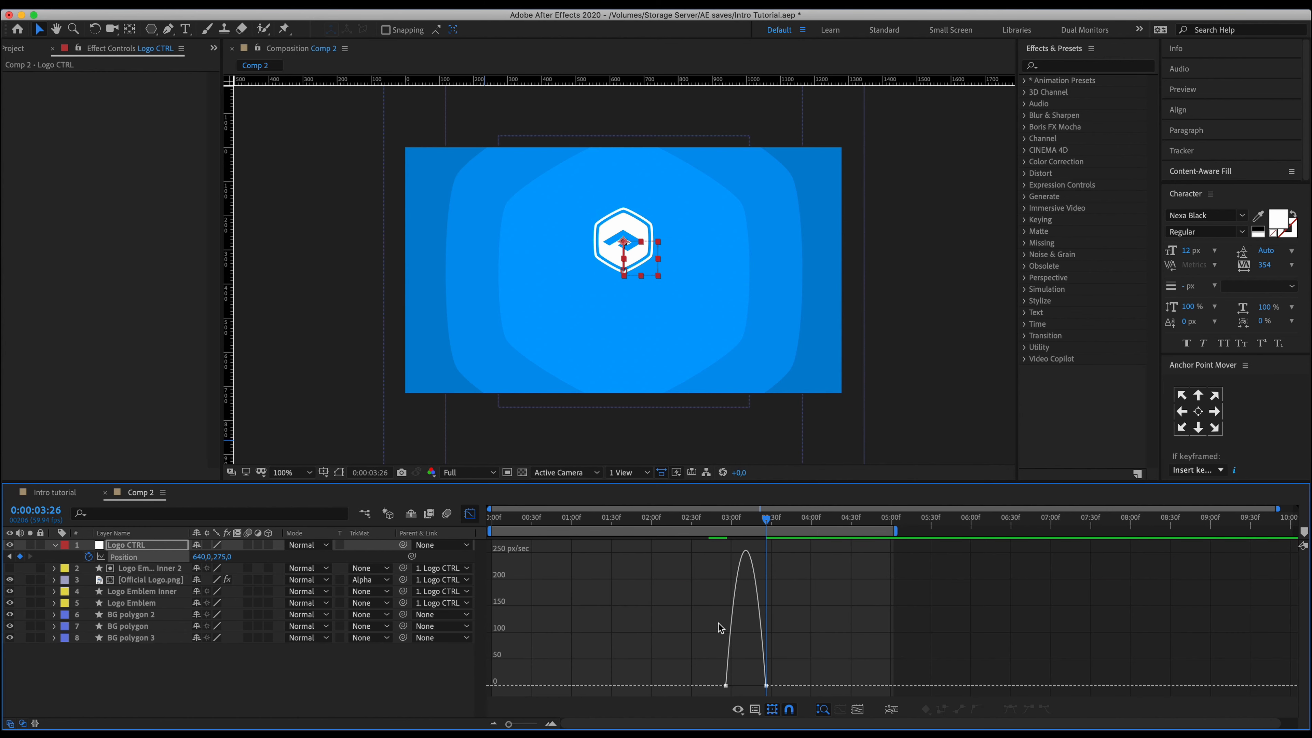
{"action": "left_click_drag", "start_coordinate": [725, 653], "coordinate": [746, 686]}
{"action": "left_click", "coordinate": [470, 514]}
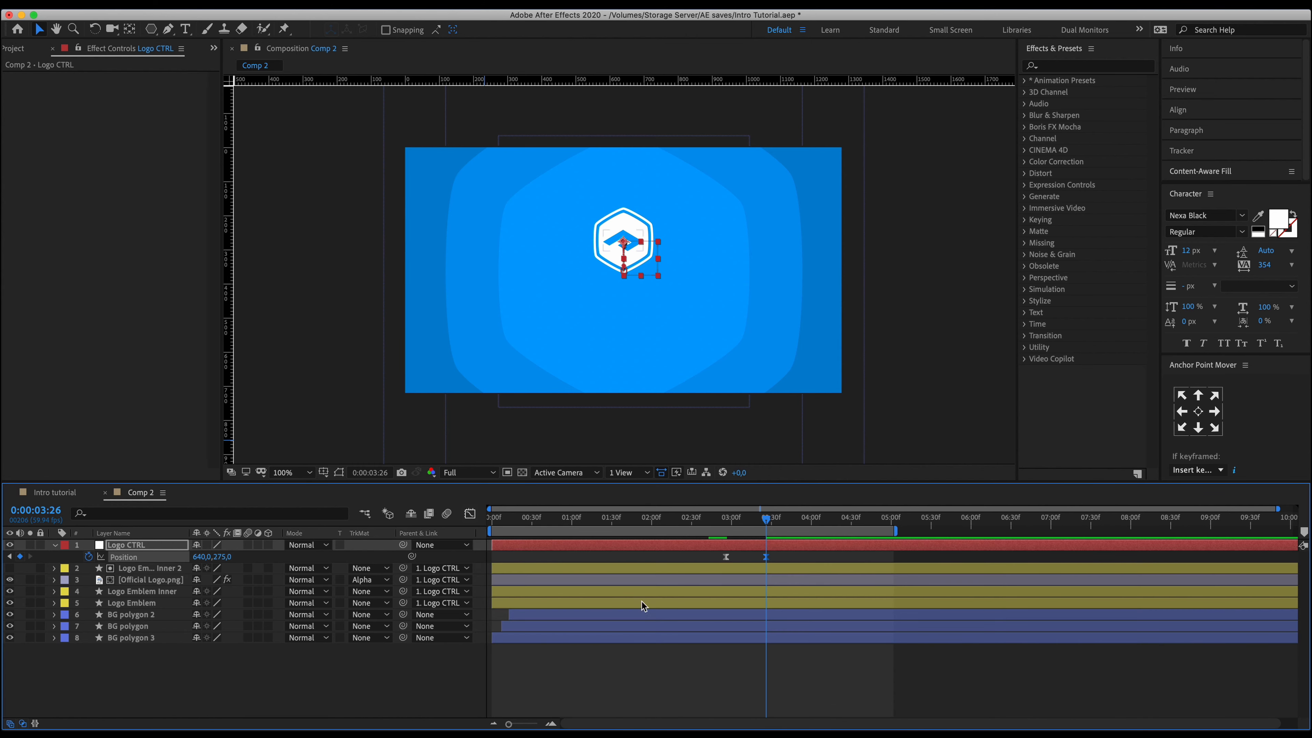
Preview the Logo CTRL upward movement from 0:00:02:39.
{"action": "left_click", "coordinate": [687, 563]}
{"action": "left_click", "coordinate": [703, 523]}
{"action": "key", "text": "space"}
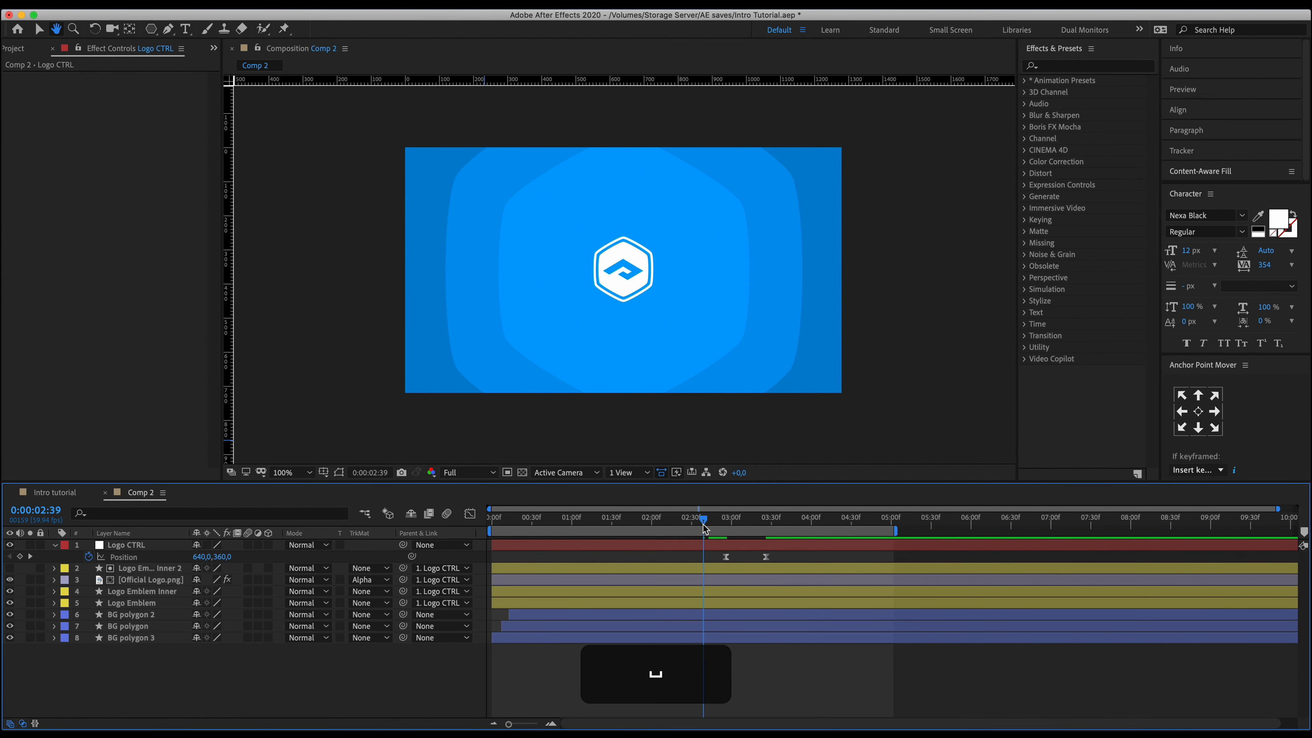
Delay Logo CTRL's second Position keyframe to about 0:00:04:00 to slow the upward move.
{"action": "key", "text": "space"}
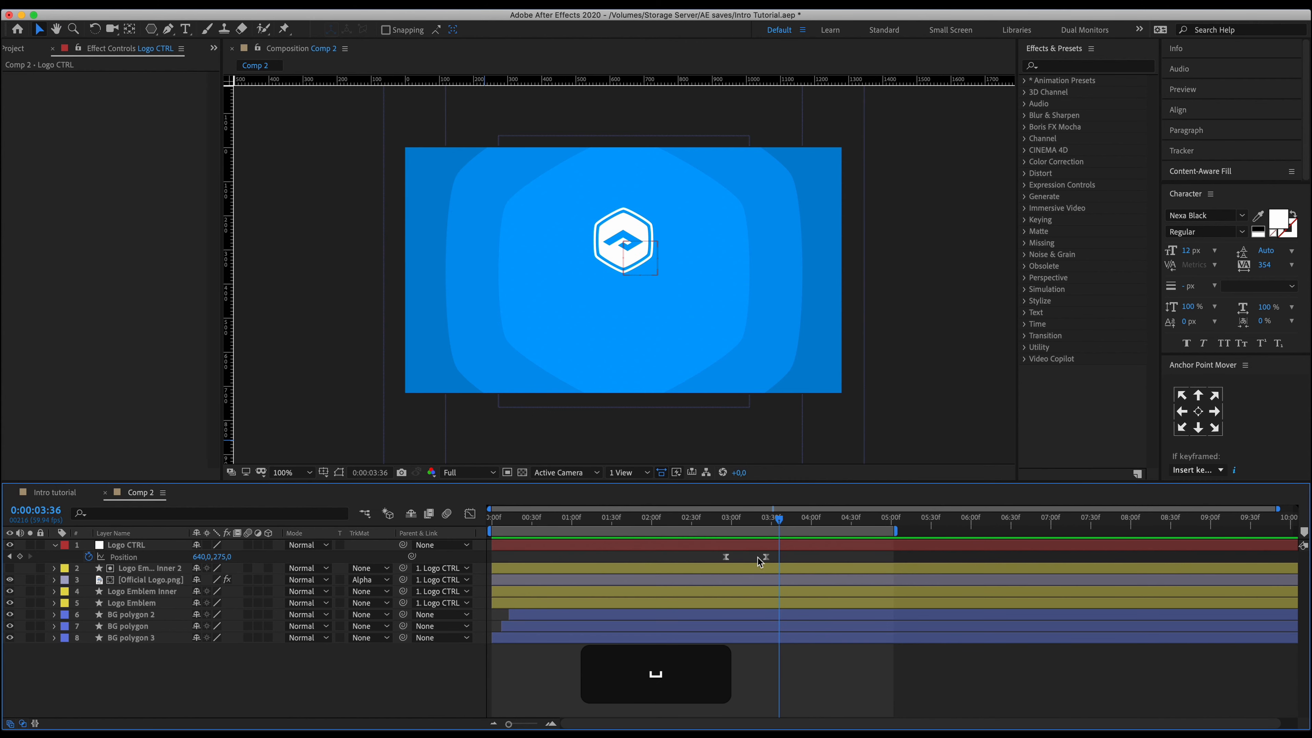
{"action": "left_click_drag", "start_coordinate": [766, 558], "coordinate": [812, 558]}
{"action": "left_click", "coordinate": [718, 520]}
{"action": "key", "text": "space"}
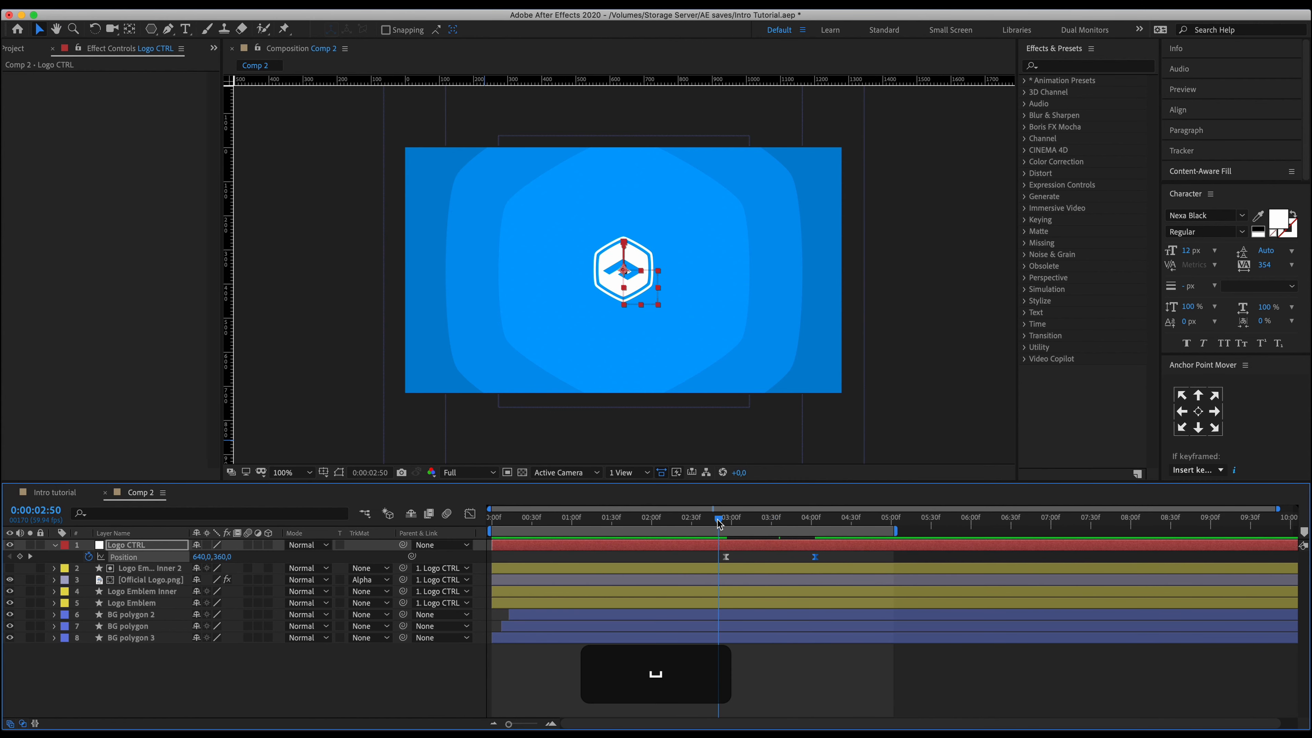
Preview the retimed Logo CTRL rise from 0:00:02:32 and again from 0:00:00:55.
{"action": "left_click", "coordinate": [694, 520]}
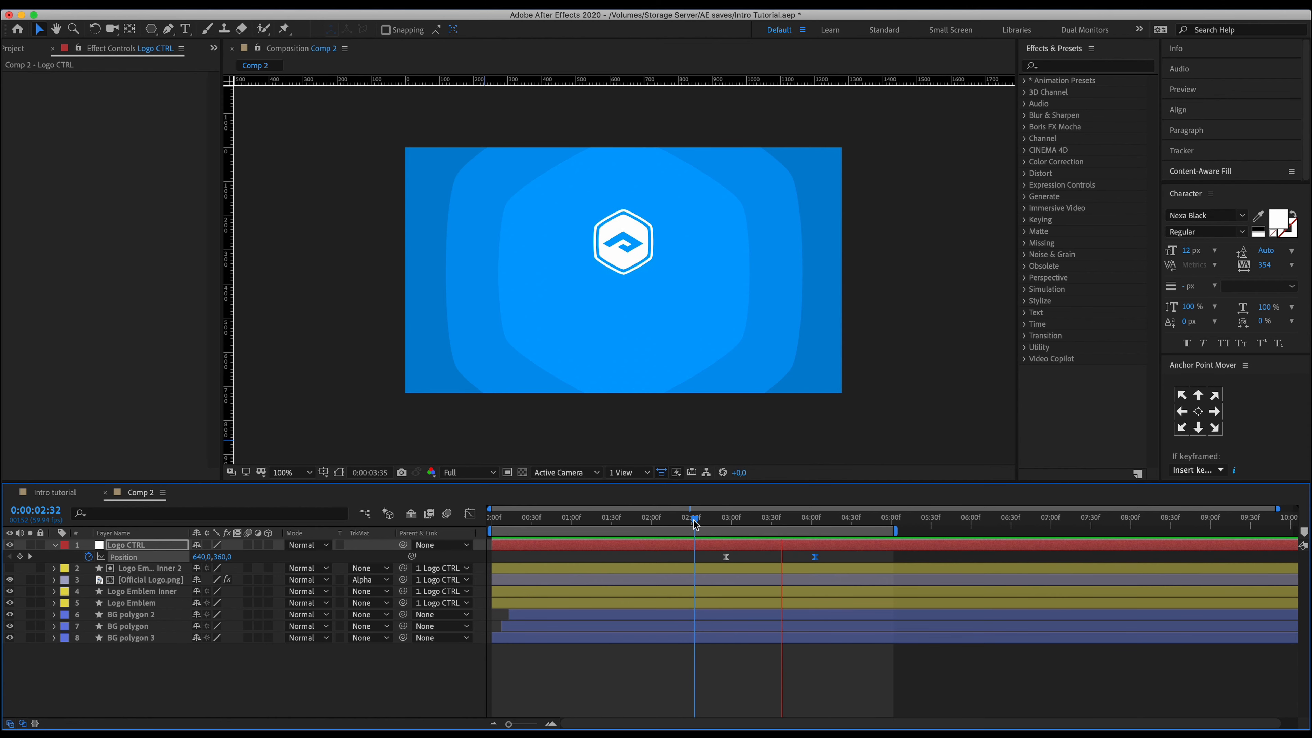
{"action": "key", "text": "space"}
{"action": "key", "text": "space"}
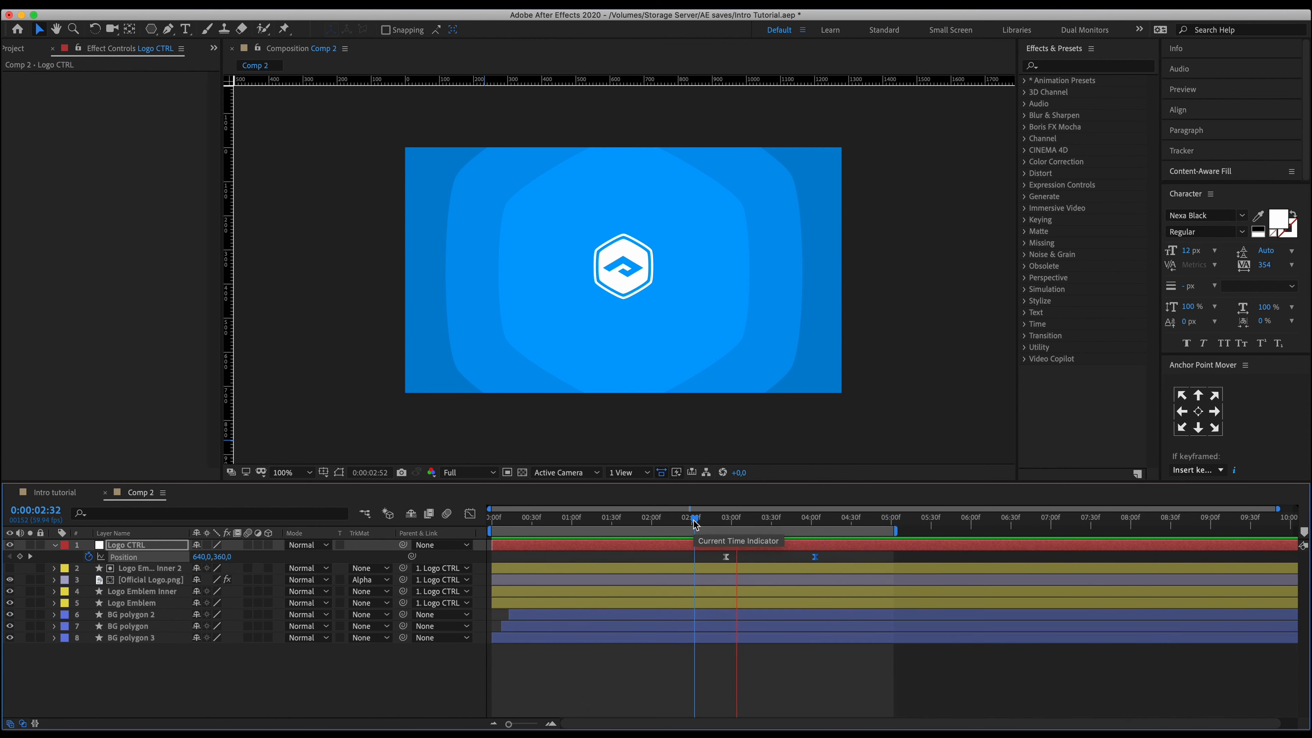
{"action": "key", "text": "space"}
{"action": "left_click_drag", "start_coordinate": [694, 520], "coordinate": [566, 520]}
{"action": "key", "text": "space"}
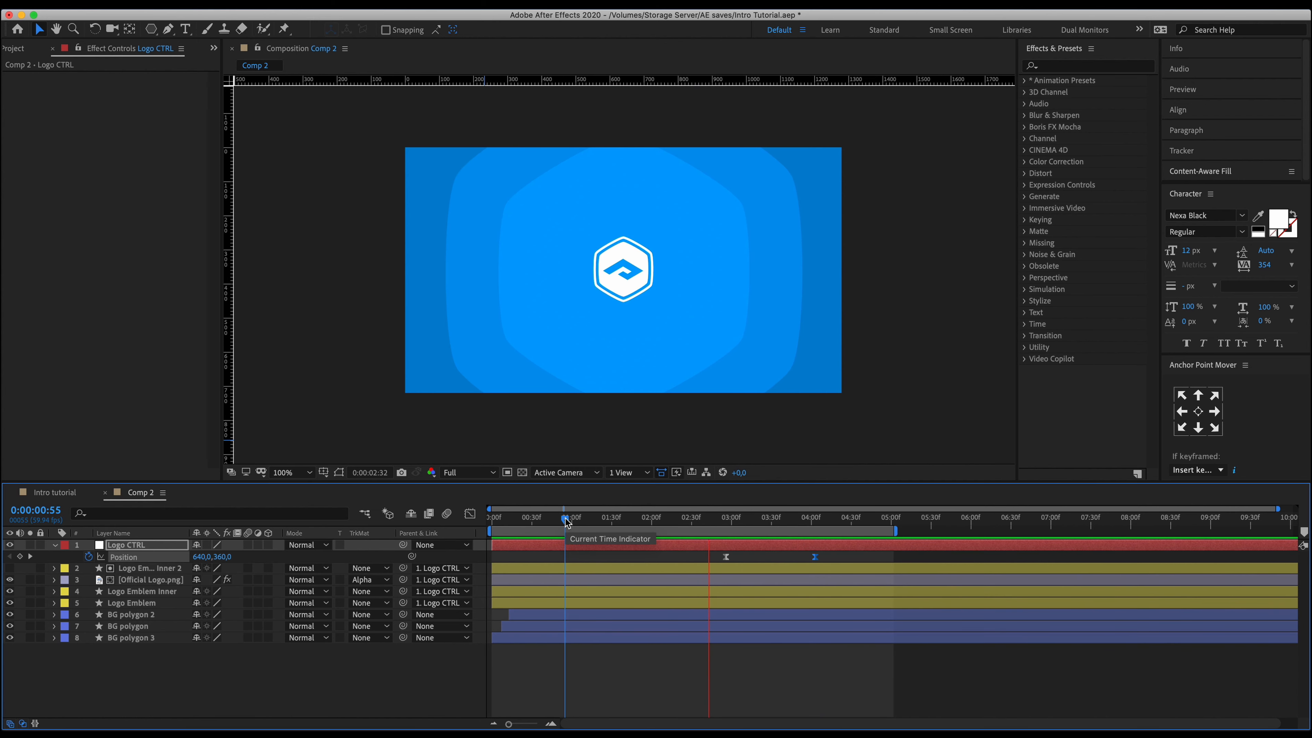
{"action": "key", "text": "space"}
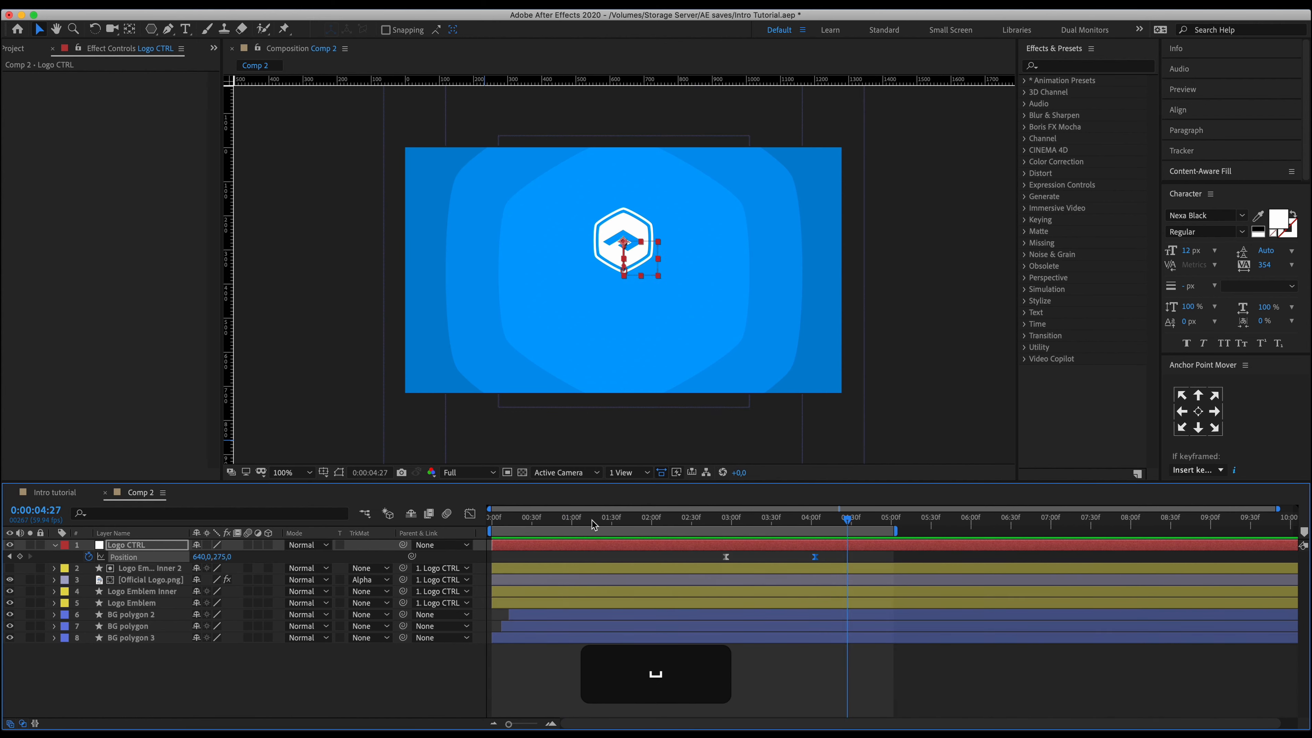
Set Comp 2's time to 0:00:03:55 and check the text reveal in the Intro tutorial composition before returning to Comp 2.
{"action": "left_click_drag", "start_coordinate": [760, 526], "coordinate": [805, 544]}
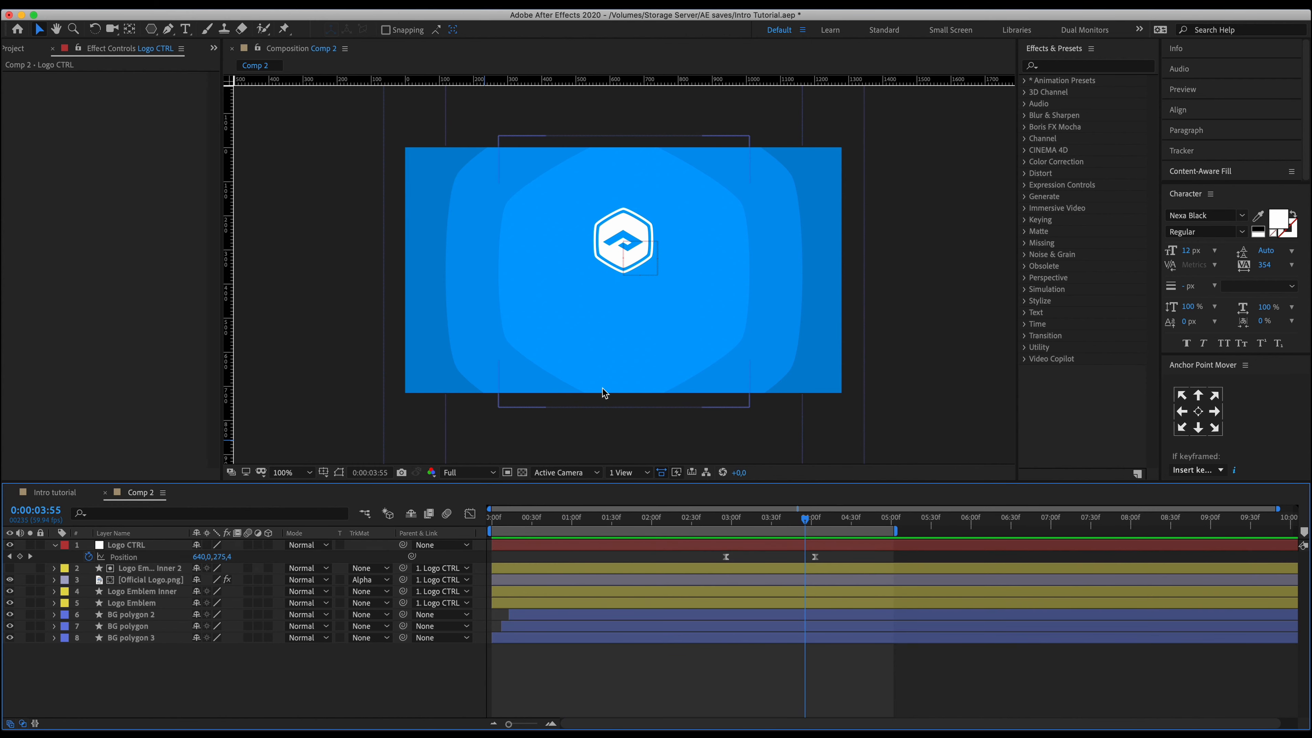
{"action": "left_click", "coordinate": [55, 492]}
{"action": "left_click_drag", "start_coordinate": [664, 521], "coordinate": [778, 529]}
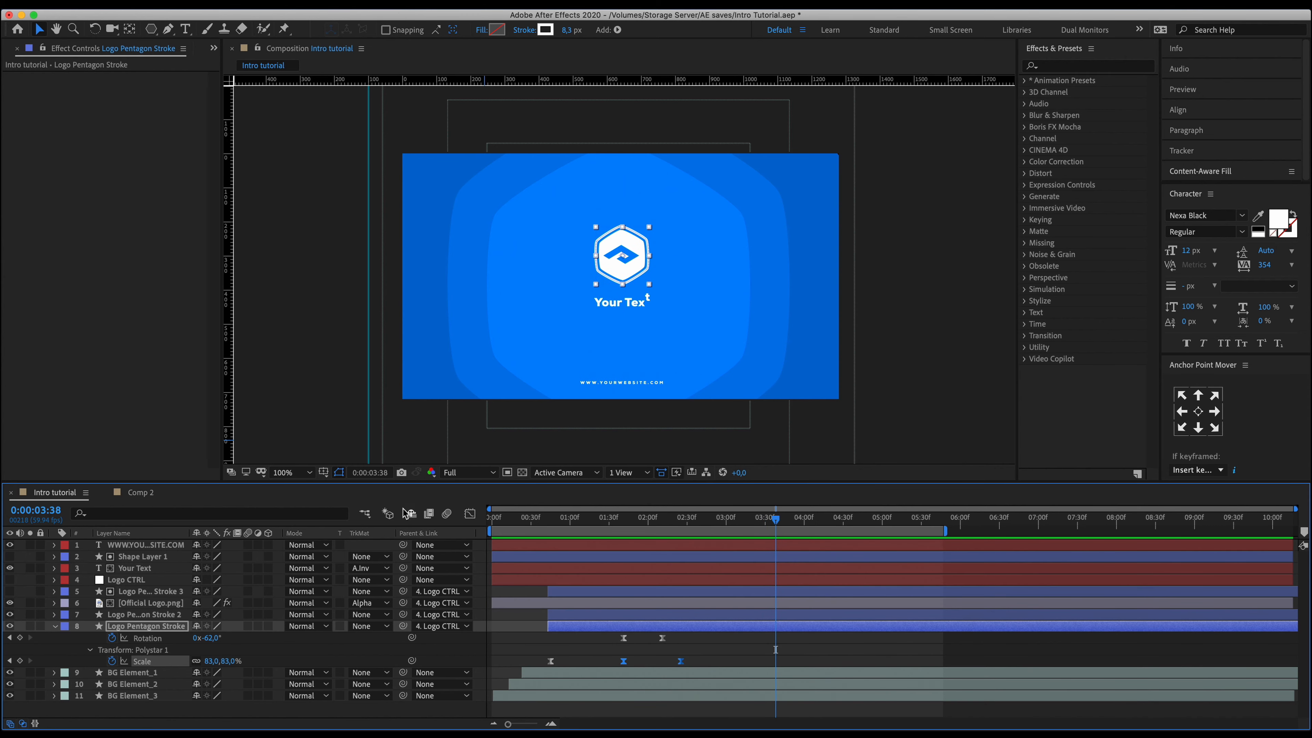
{"action": "left_click", "coordinate": [148, 494]}
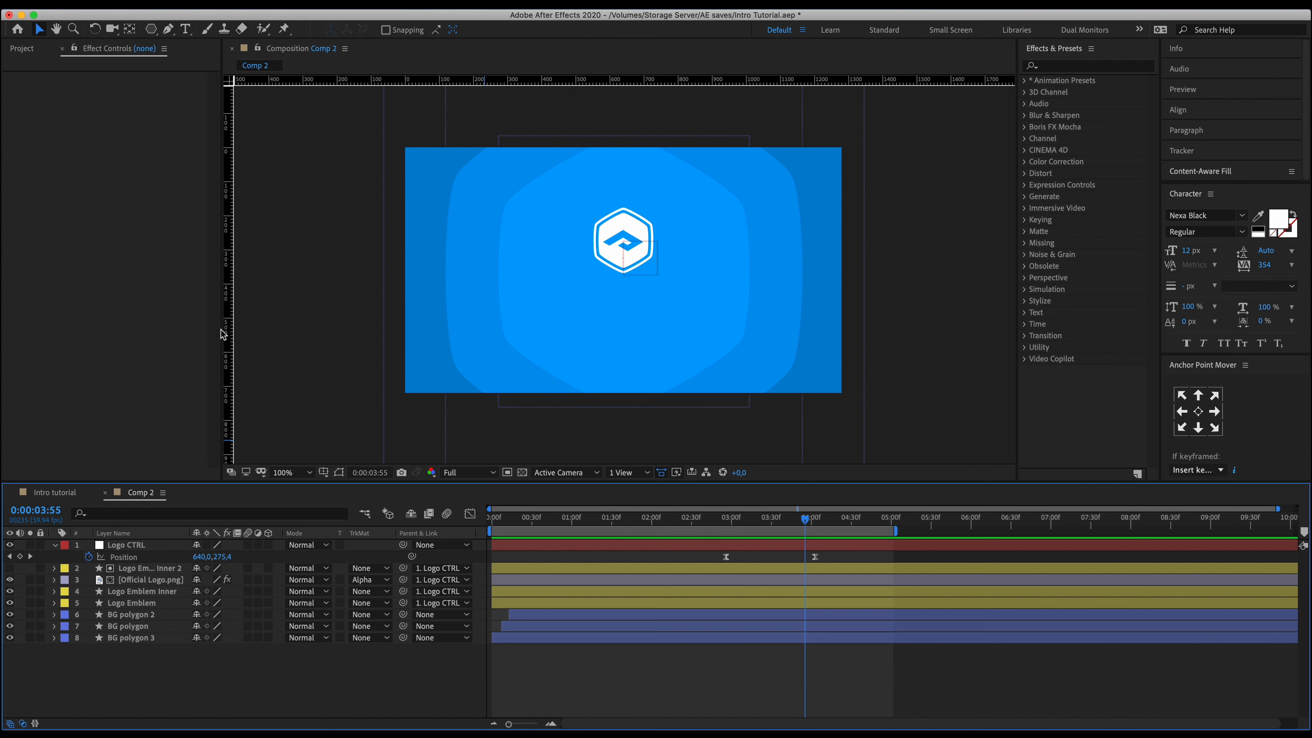
Create a text layer reading "Your Text" below the emblem in Comp 2.
{"action": "left_click", "coordinate": [185, 29]}
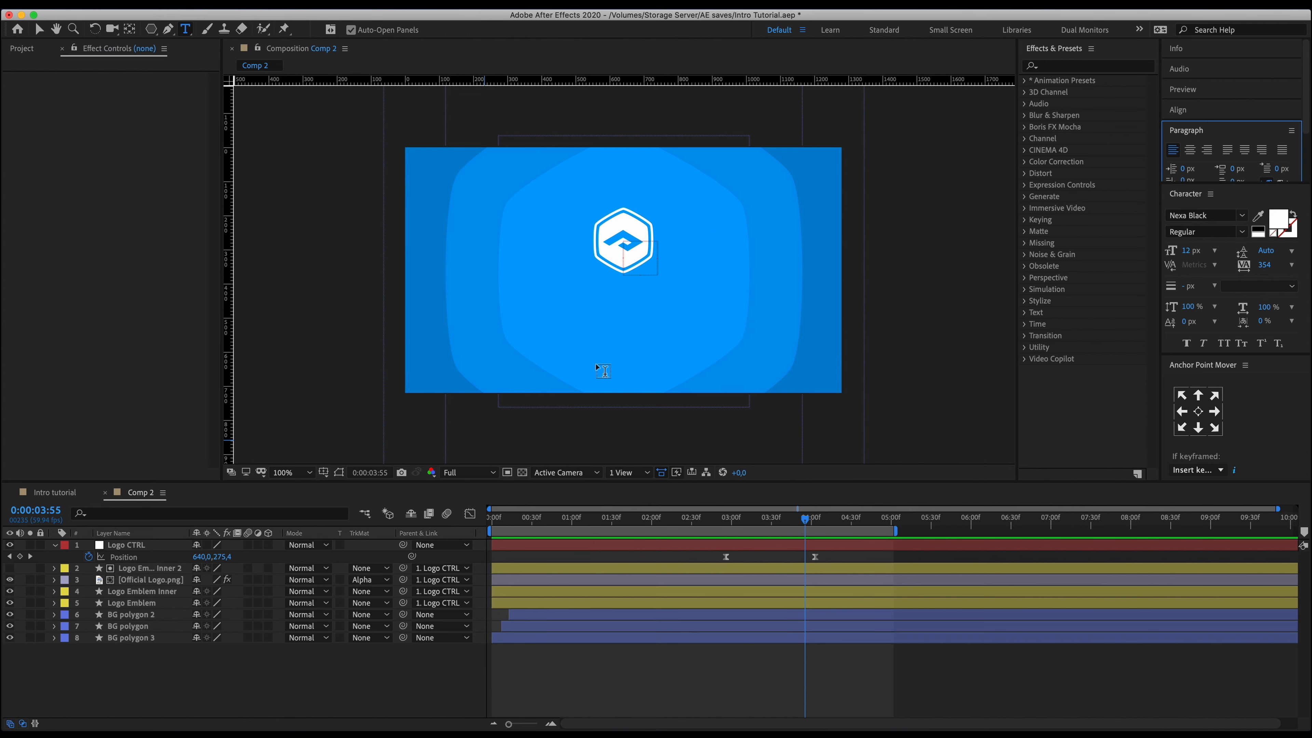
{"action": "left_click", "coordinate": [597, 343]}
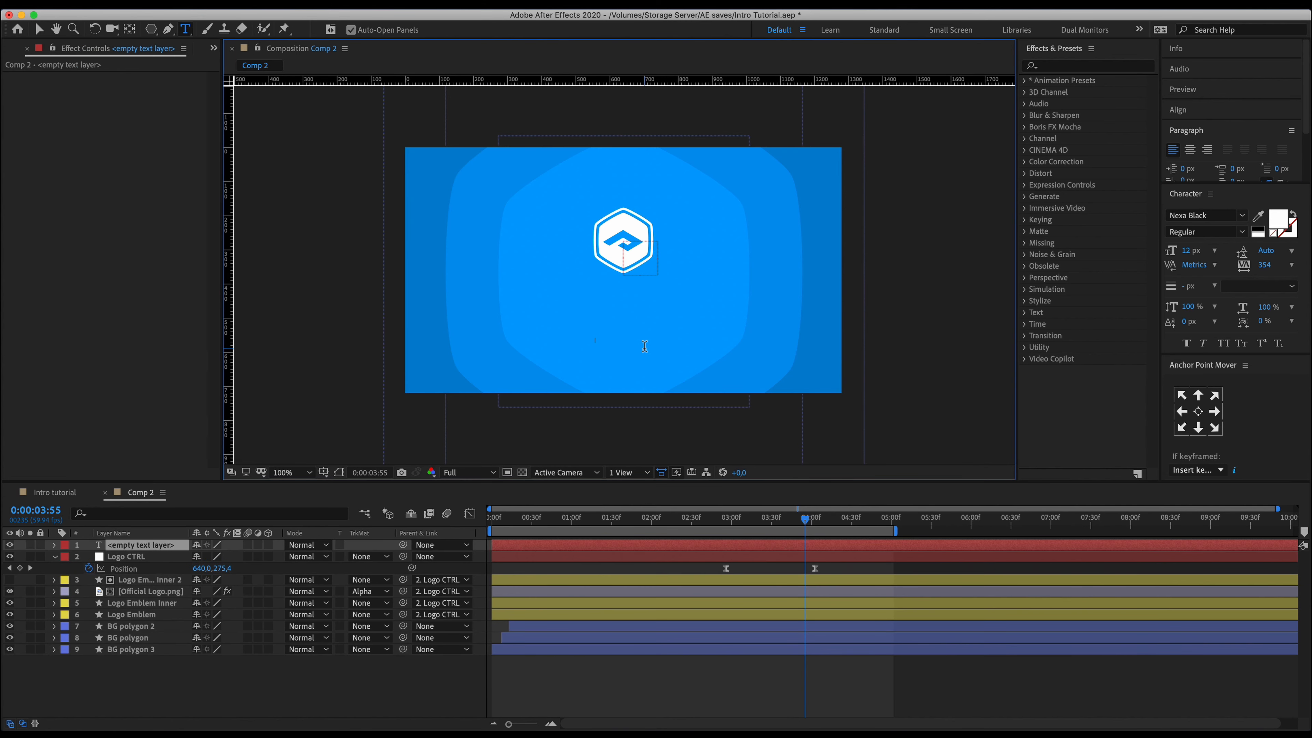
{"action": "type", "text": "Your"}
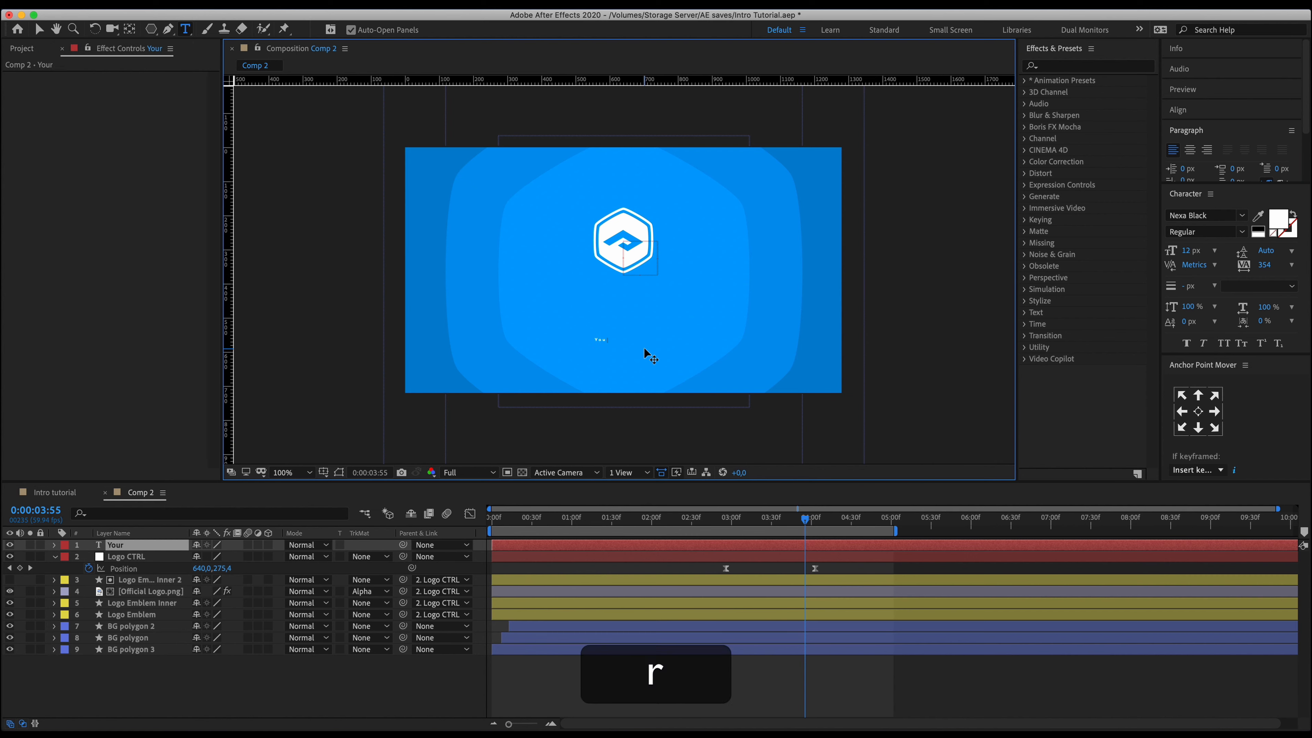
{"action": "type", "text": " Tec"}
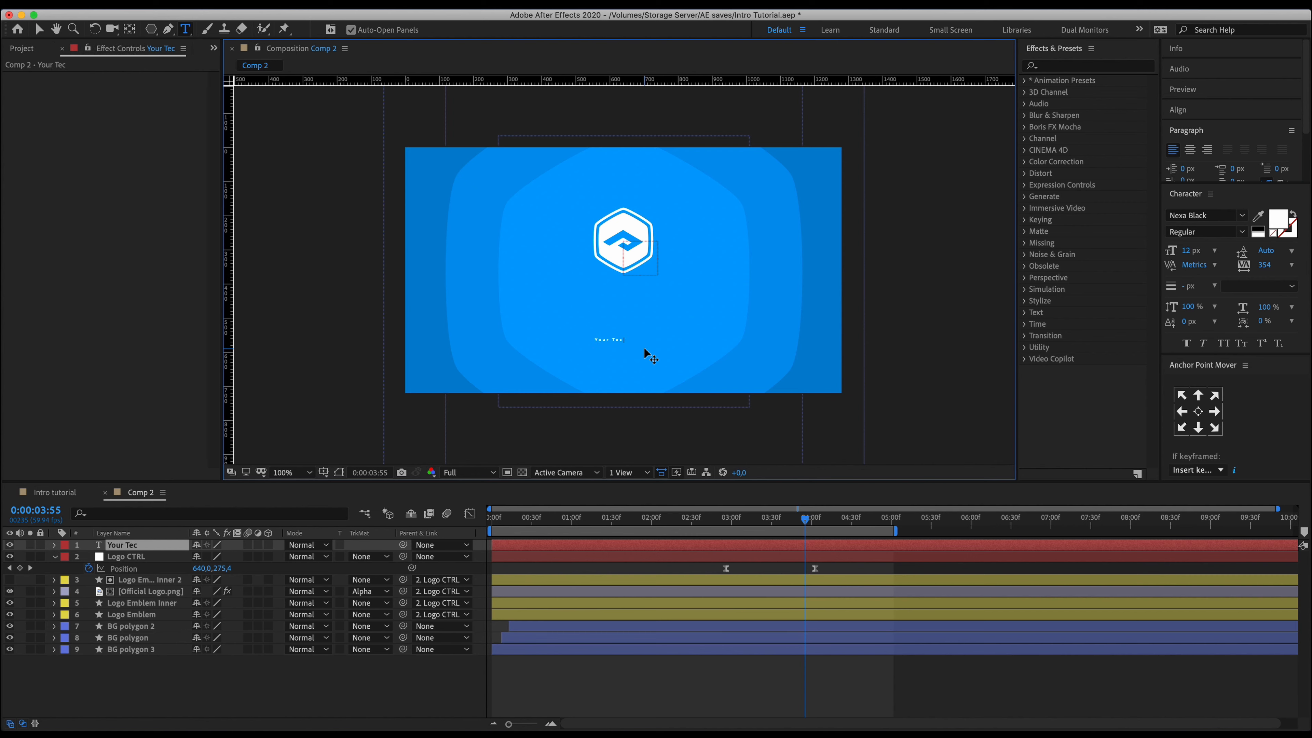
{"action": "type", "text": "t"}
{"action": "key", "text": "Left"}
{"action": "key", "text": "BackSpace"}
{"action": "type", "text": "x"}
Set the Your Text layer's tracking to 10 and its font size to 39 px.
{"action": "key", "text": "super+a"}
{"action": "left_click", "coordinate": [1265, 266]}
{"action": "type", "text": "10"}
{"action": "key", "text": "Return"}
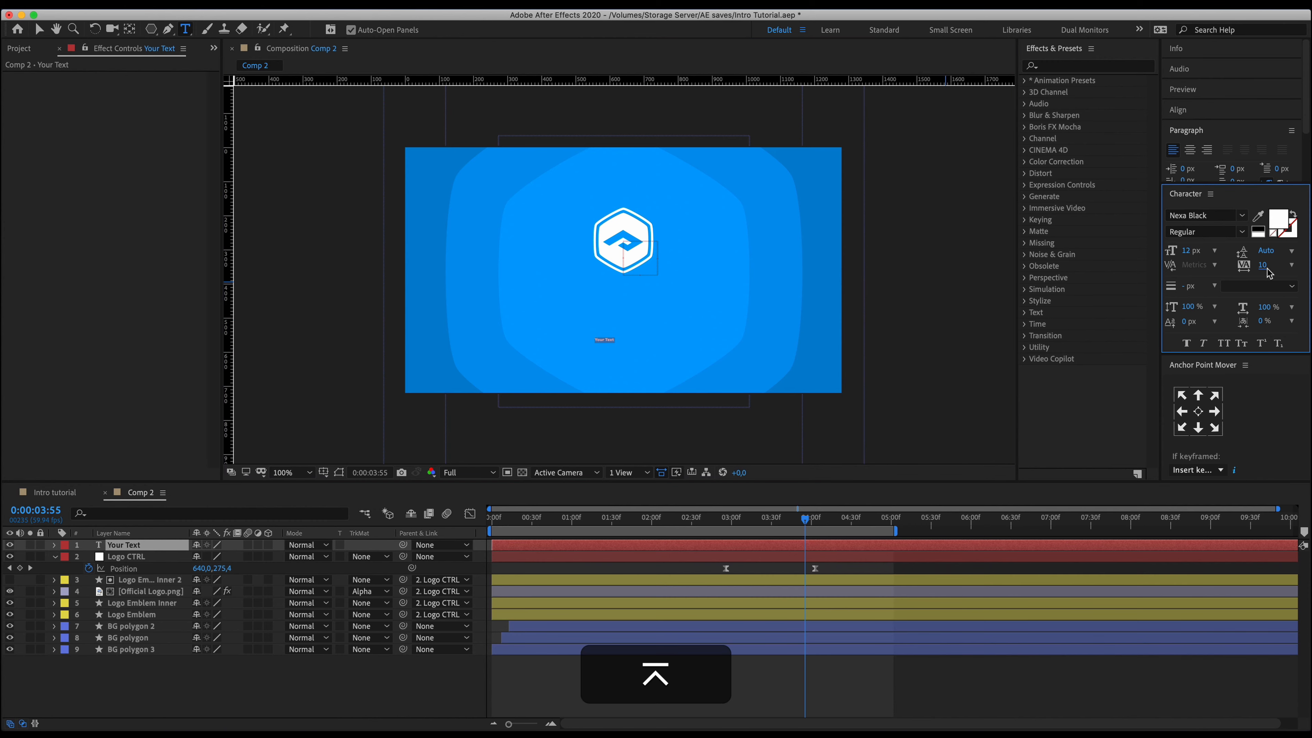
{"action": "left_click_drag", "start_coordinate": [1189, 257], "coordinate": [1208, 254]}
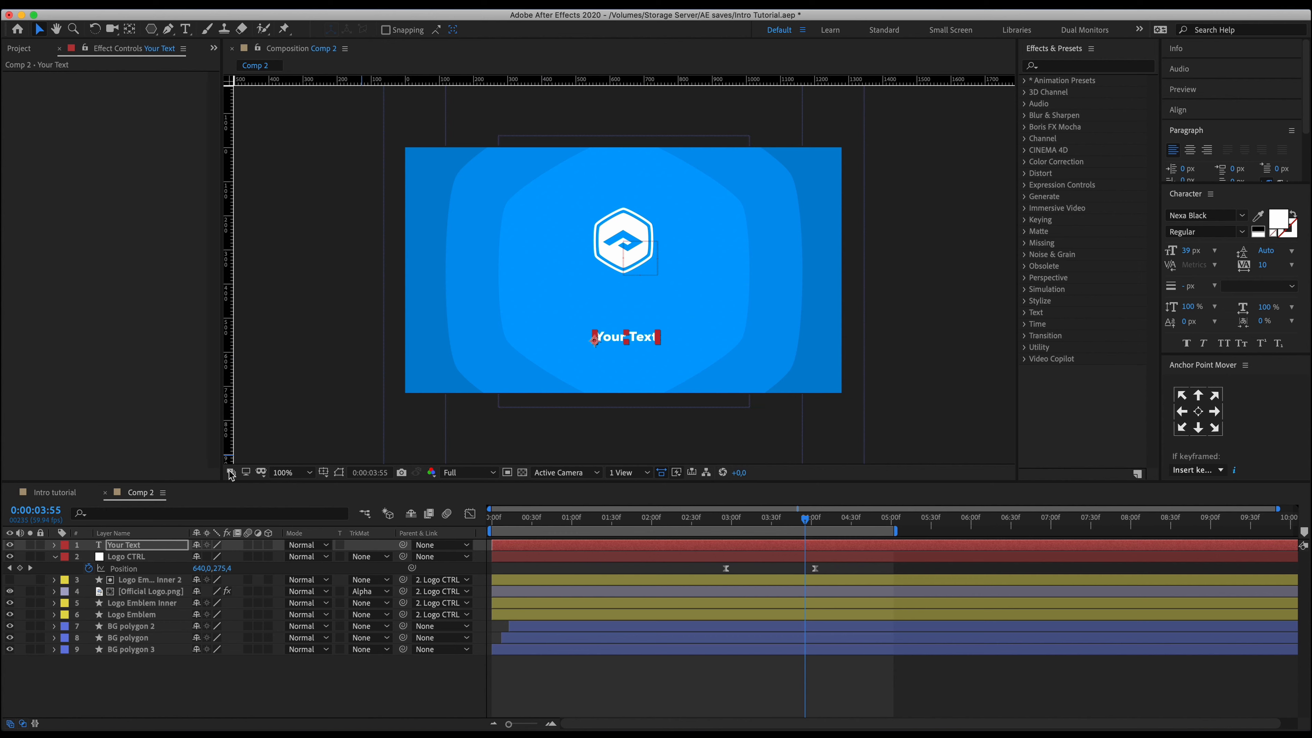
Show the title/action safe margins and place a vertical guide at the composition's horizontal centre.
{"action": "left_click", "coordinate": [324, 473]}
{"action": "left_click", "coordinate": [361, 476]}
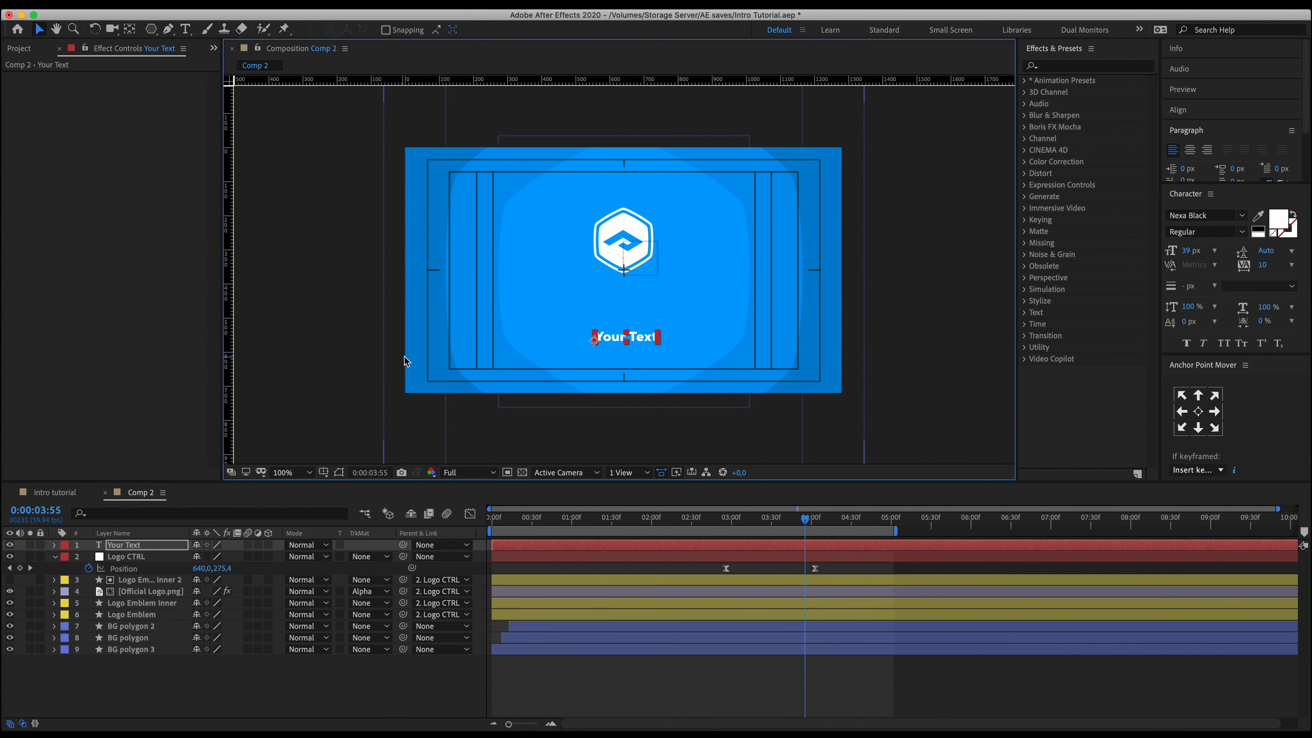
{"action": "left_click_drag", "start_coordinate": [231, 355], "coordinate": [623, 322]}
Centre the Your Text anchor point and align the text to the centre guide just below the emblem.
{"action": "left_click", "coordinate": [1201, 420]}
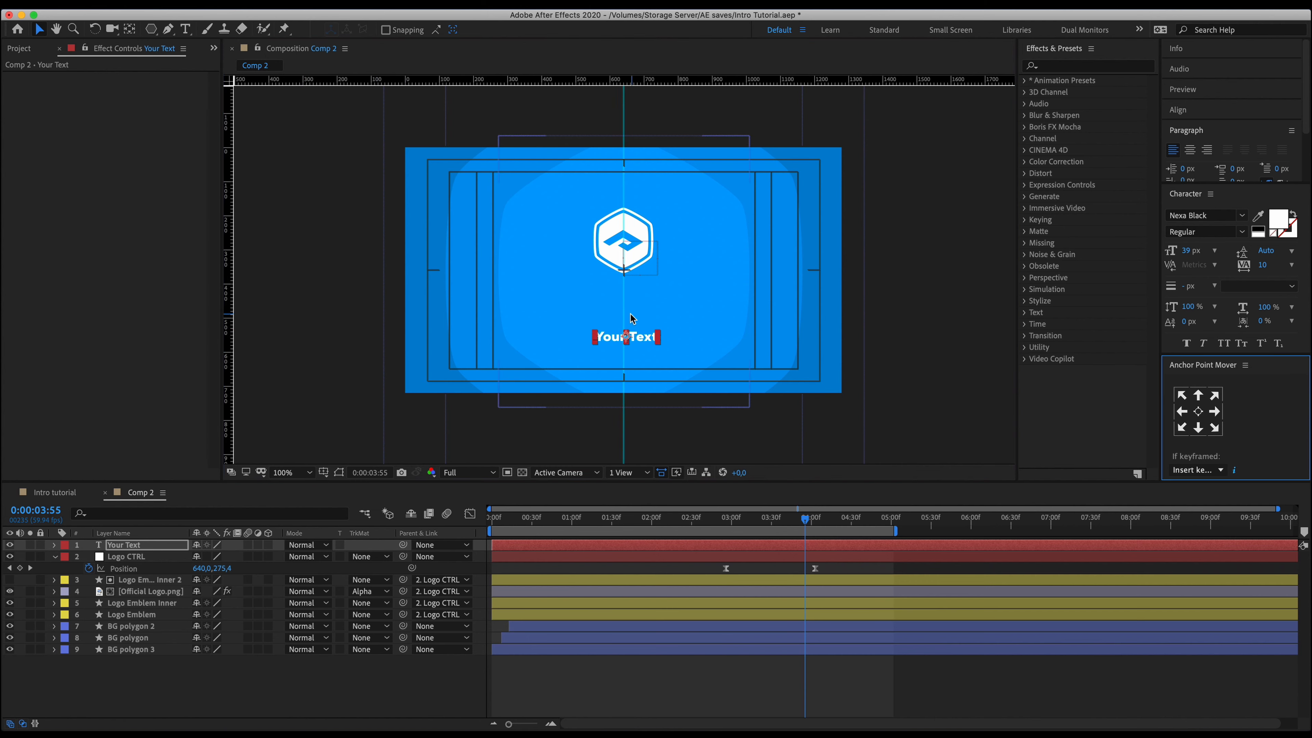
{"action": "key", "text": "period"}
{"action": "left_click_drag", "start_coordinate": [646, 403], "coordinate": [645, 311]}
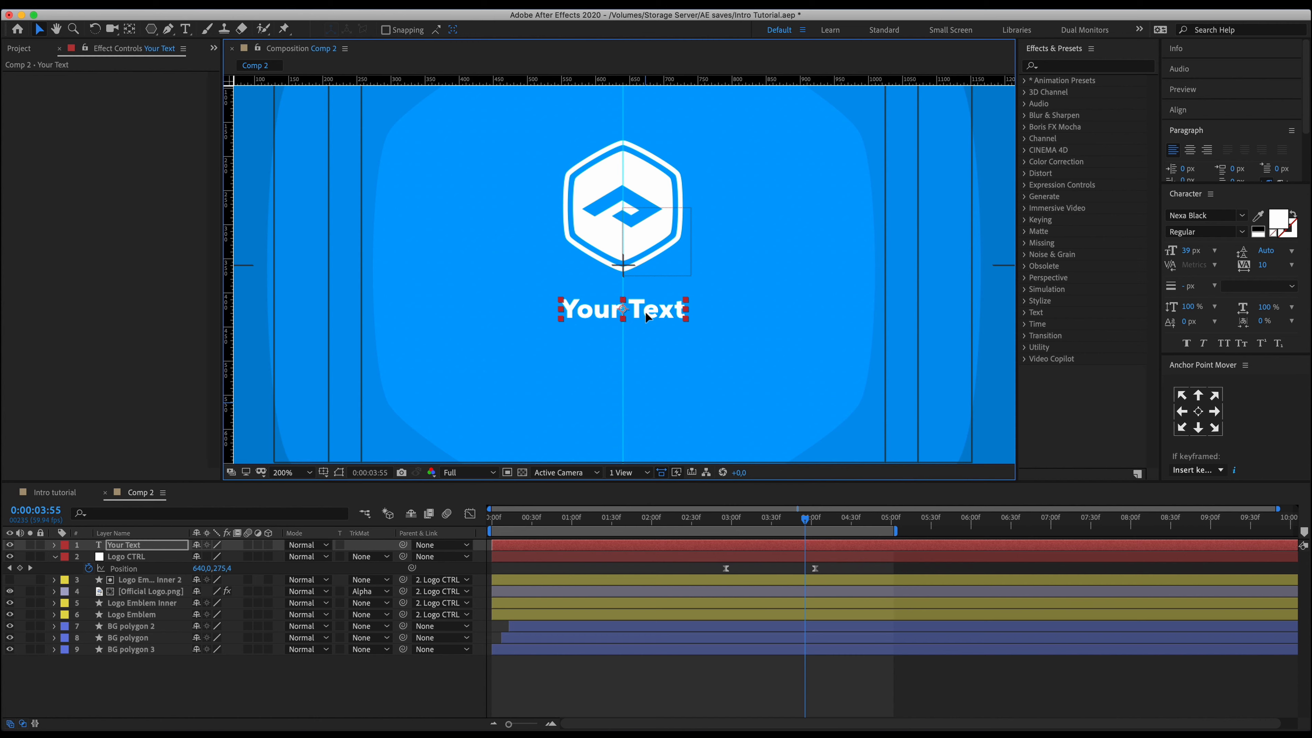
{"action": "key", "text": "comma"}
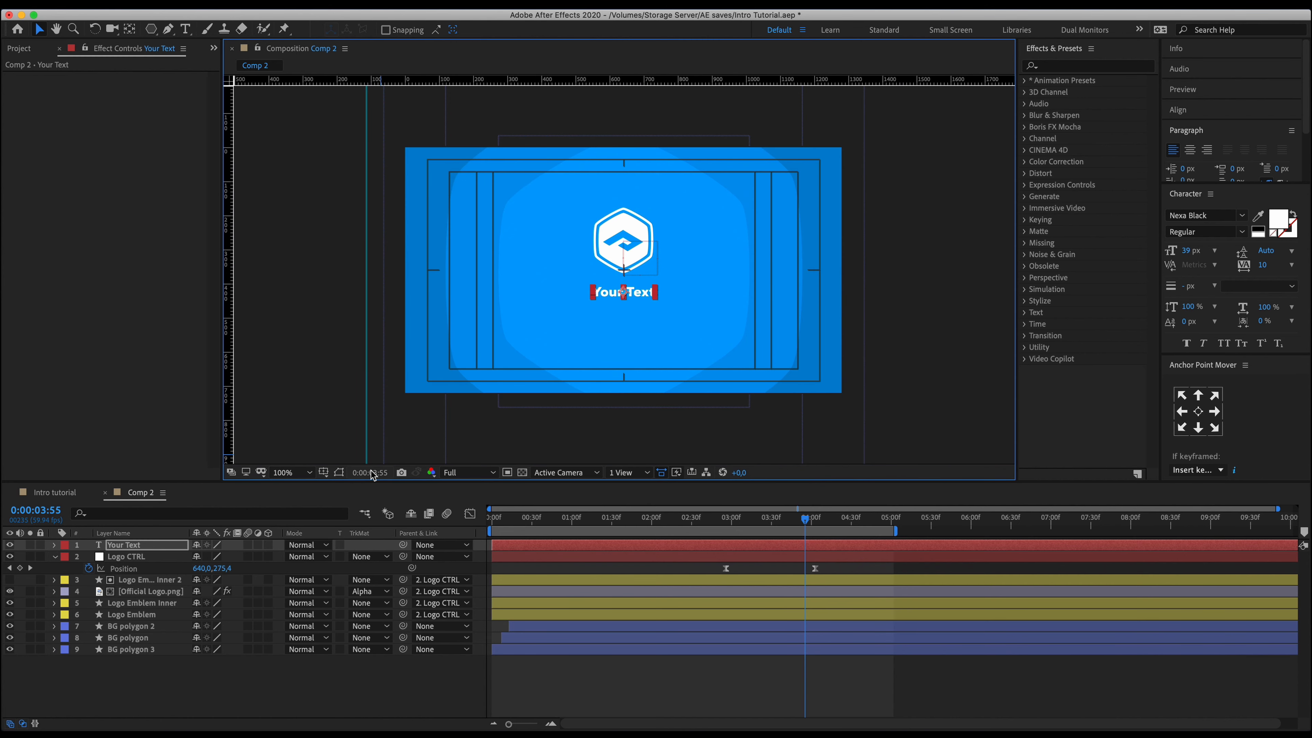
Hide the title/action safe margins and deselect the text layer.
{"action": "left_click", "coordinate": [323, 473]}
{"action": "left_click", "coordinate": [330, 485]}
{"action": "left_click", "coordinate": [371, 693]}
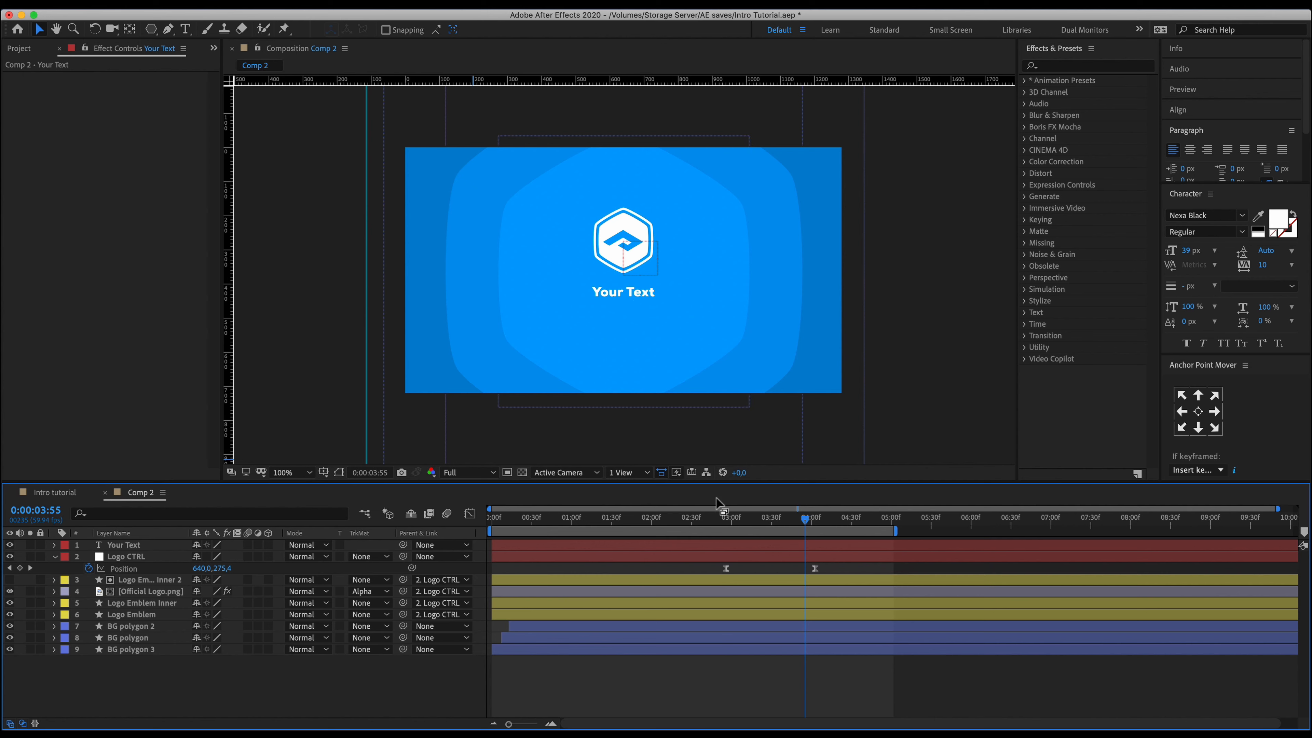
Move the time to 0:00:03:22 and add a Position text animator to the Your Text layer.
{"action": "left_click_drag", "start_coordinate": [719, 516], "coordinate": [761, 510]}
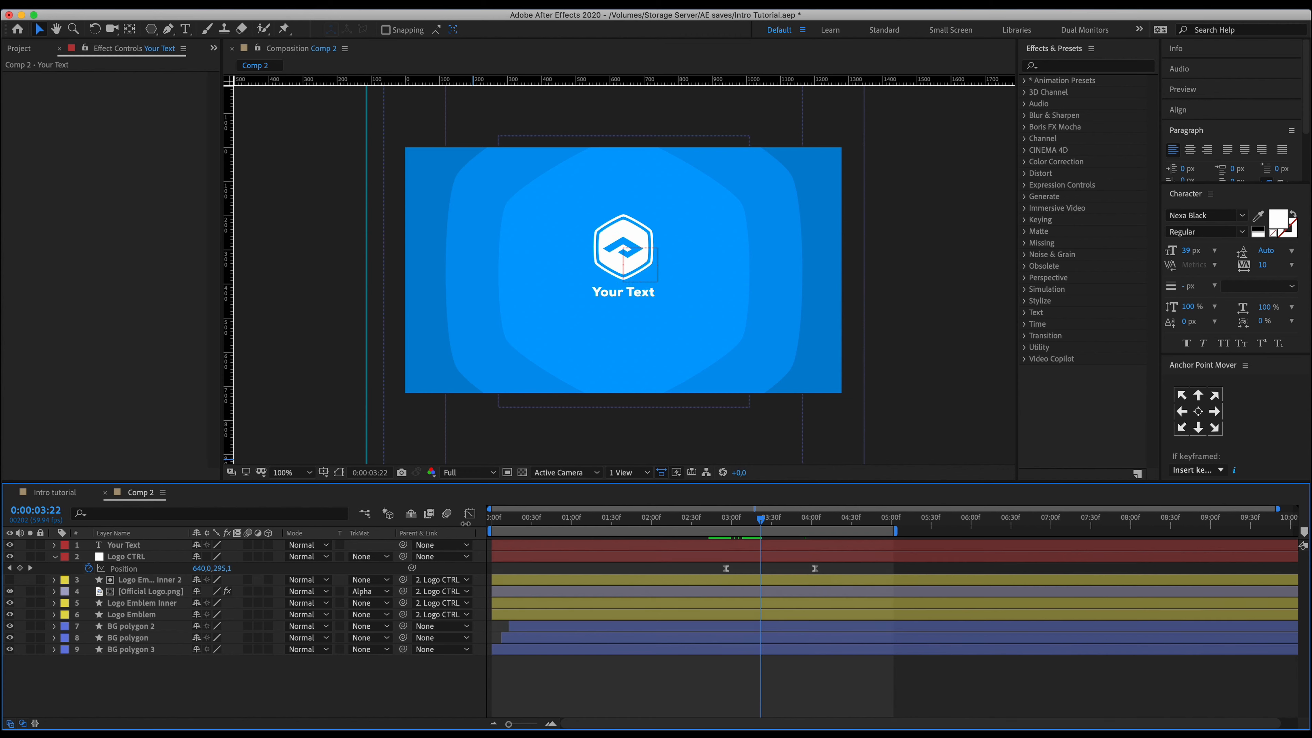
{"action": "left_click", "coordinate": [55, 556]}
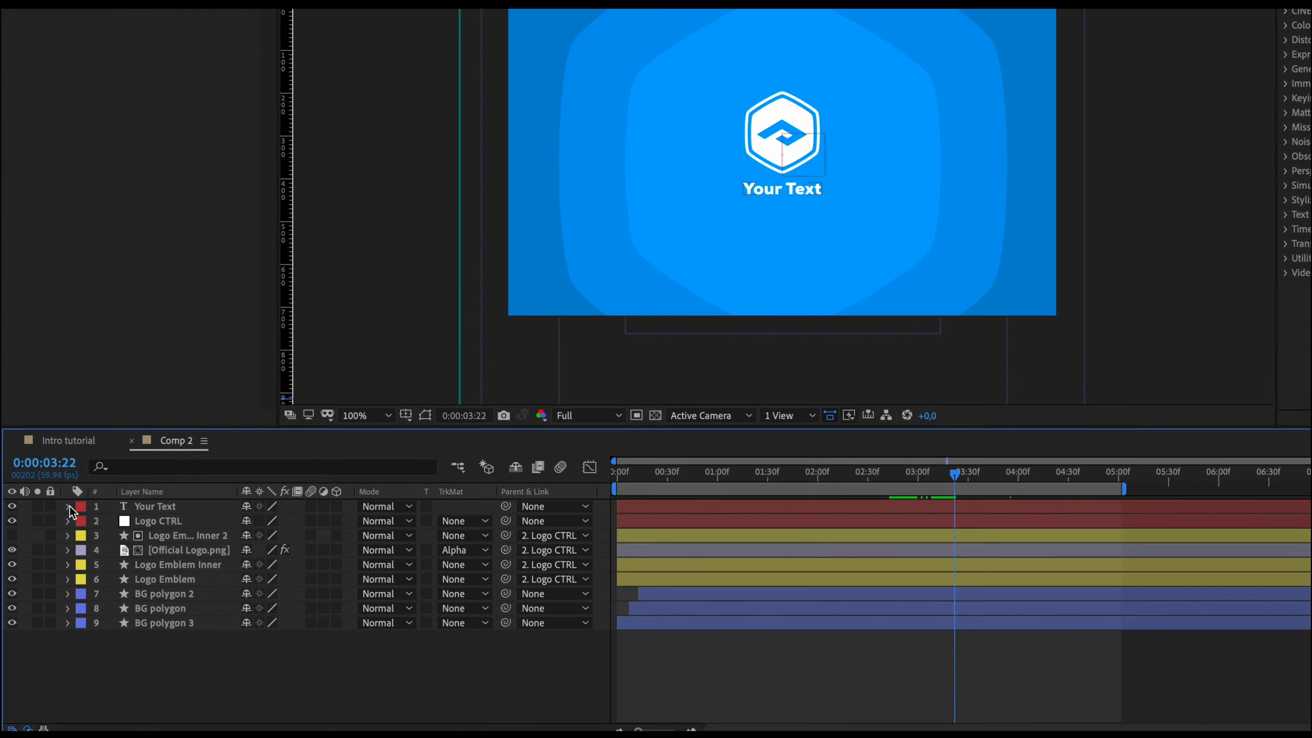
{"action": "left_click", "coordinate": [54, 545]}
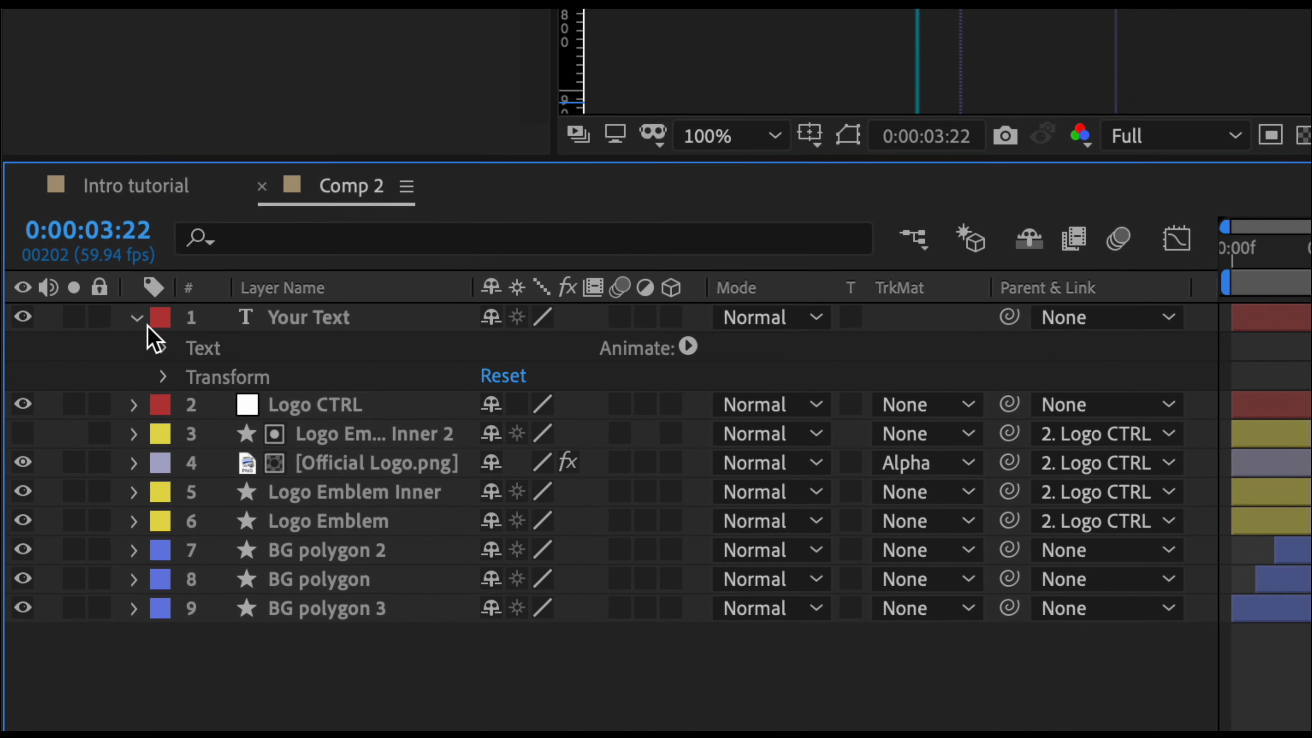
{"action": "left_click", "coordinate": [708, 336]}
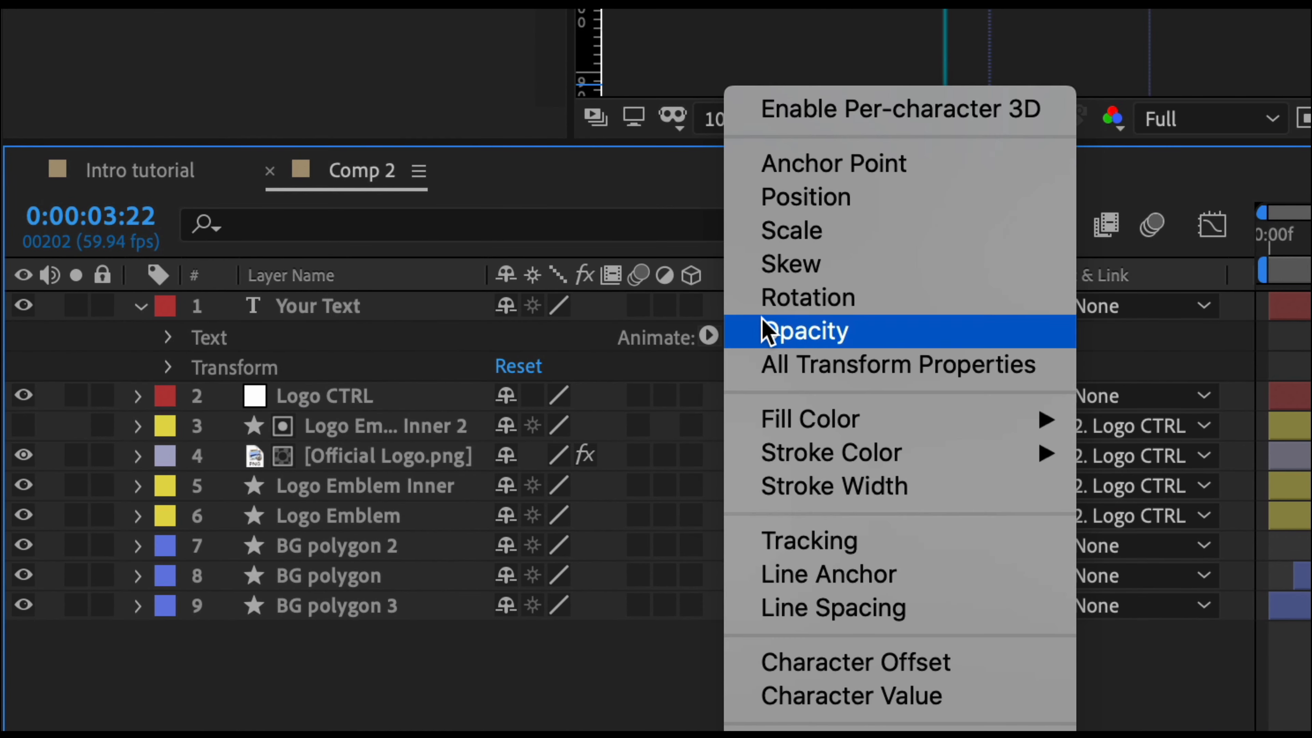
{"action": "left_click", "coordinate": [821, 199]}
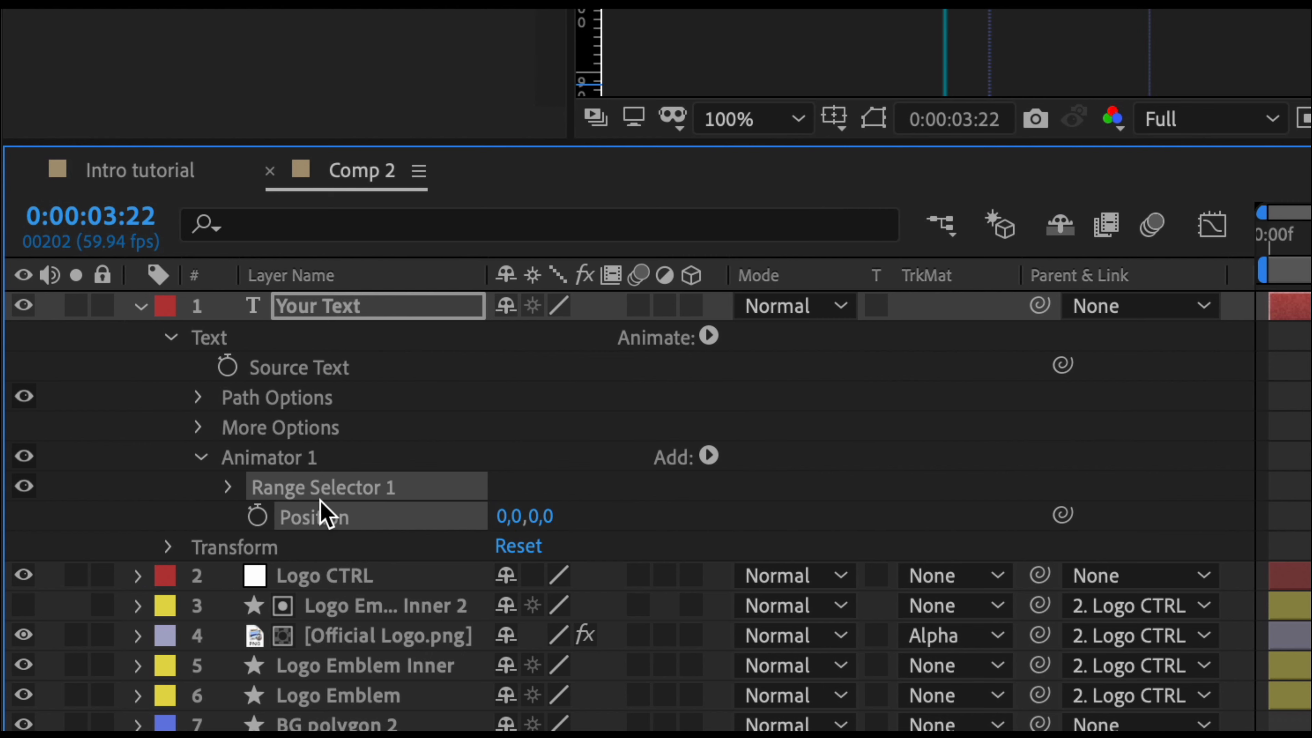
Expand Range Selector 1 and examine its Start, End, Offset and Advanced settings and the other animatable text properties.
{"action": "left_click", "coordinate": [228, 487]}
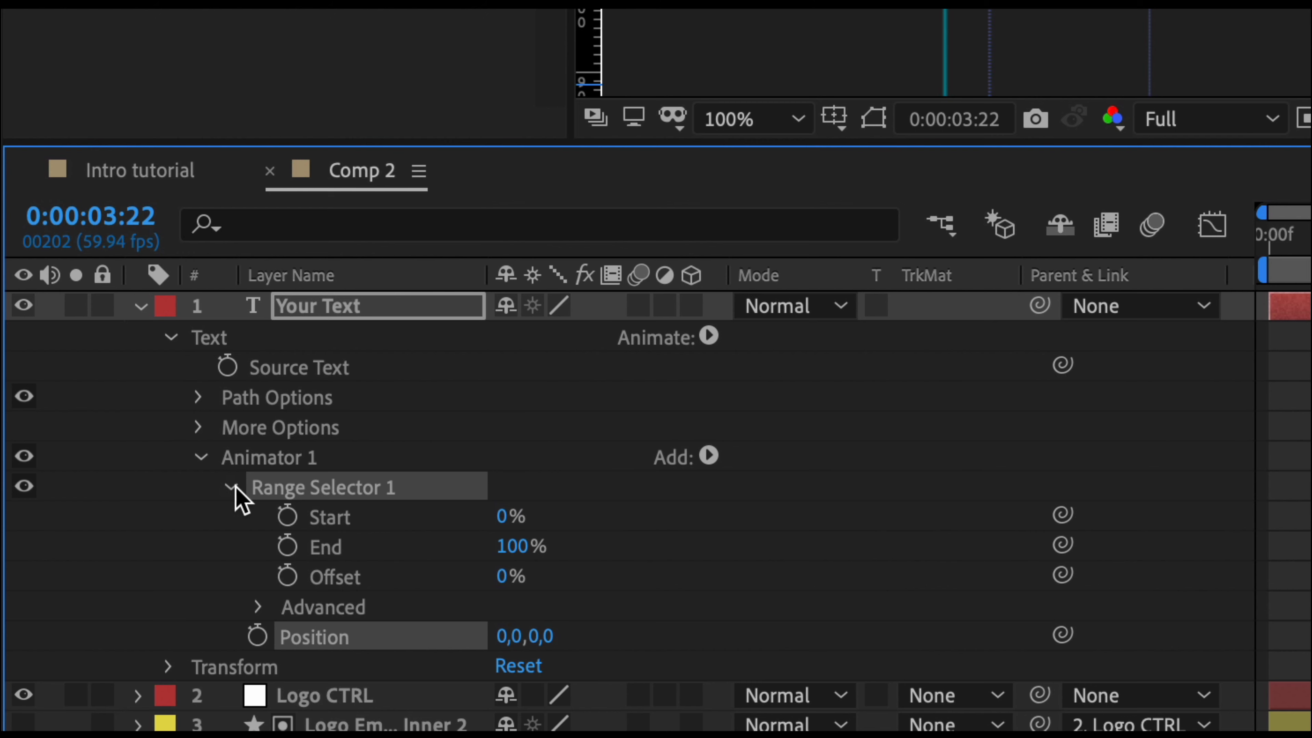
{"action": "left_click", "coordinate": [709, 337]}
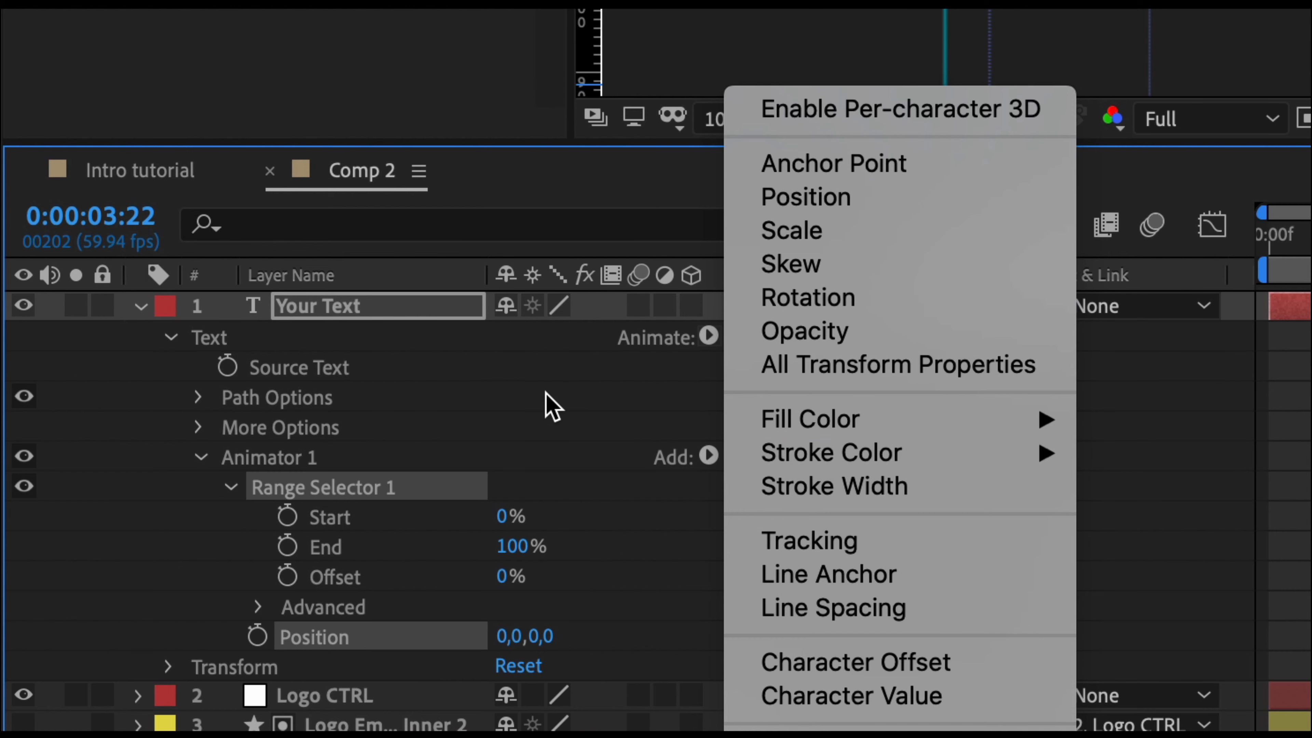
{"action": "left_click", "coordinate": [547, 405]}
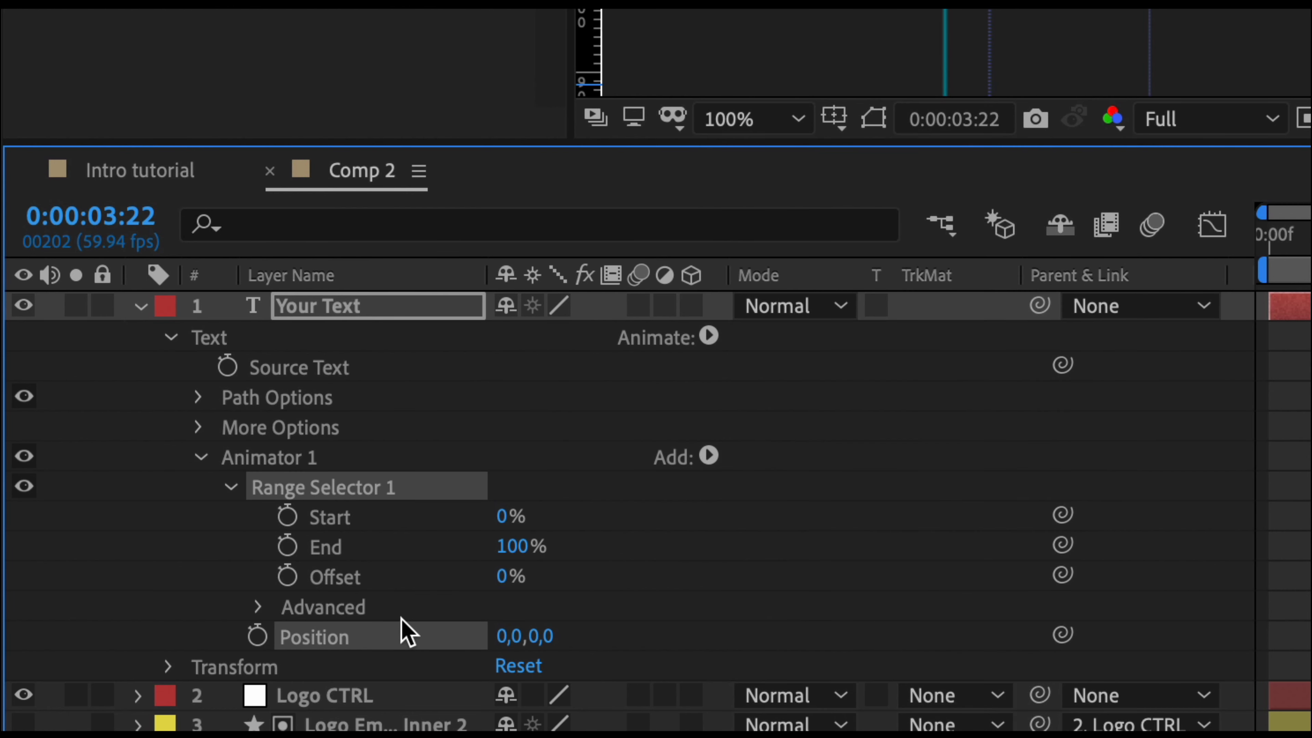
{"action": "left_click", "coordinate": [257, 607]}
{"action": "scroll", "coordinate": [439, 579], "scroll_direction": "down", "scroll_amount": 5}
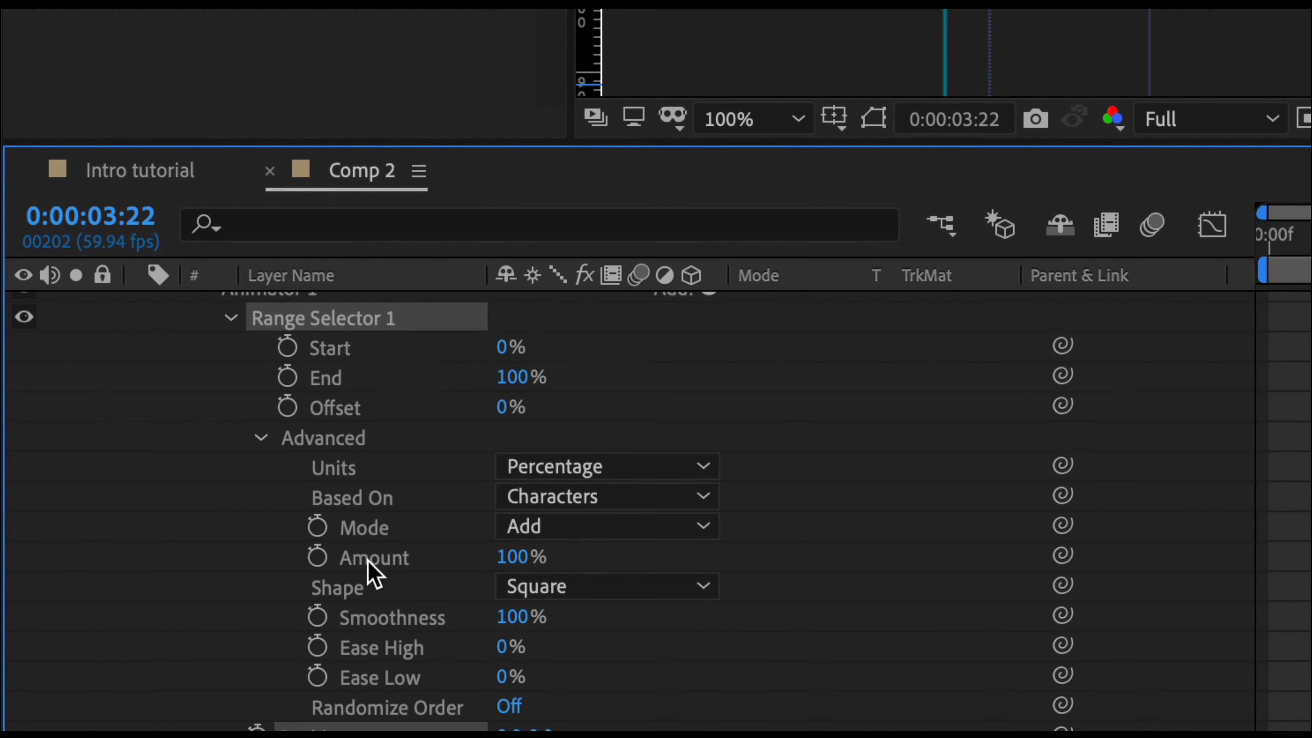
{"action": "scroll", "coordinate": [370, 574], "scroll_direction": "down", "scroll_amount": 1}
{"action": "scroll", "coordinate": [375, 623], "scroll_direction": "up", "scroll_amount": 3}
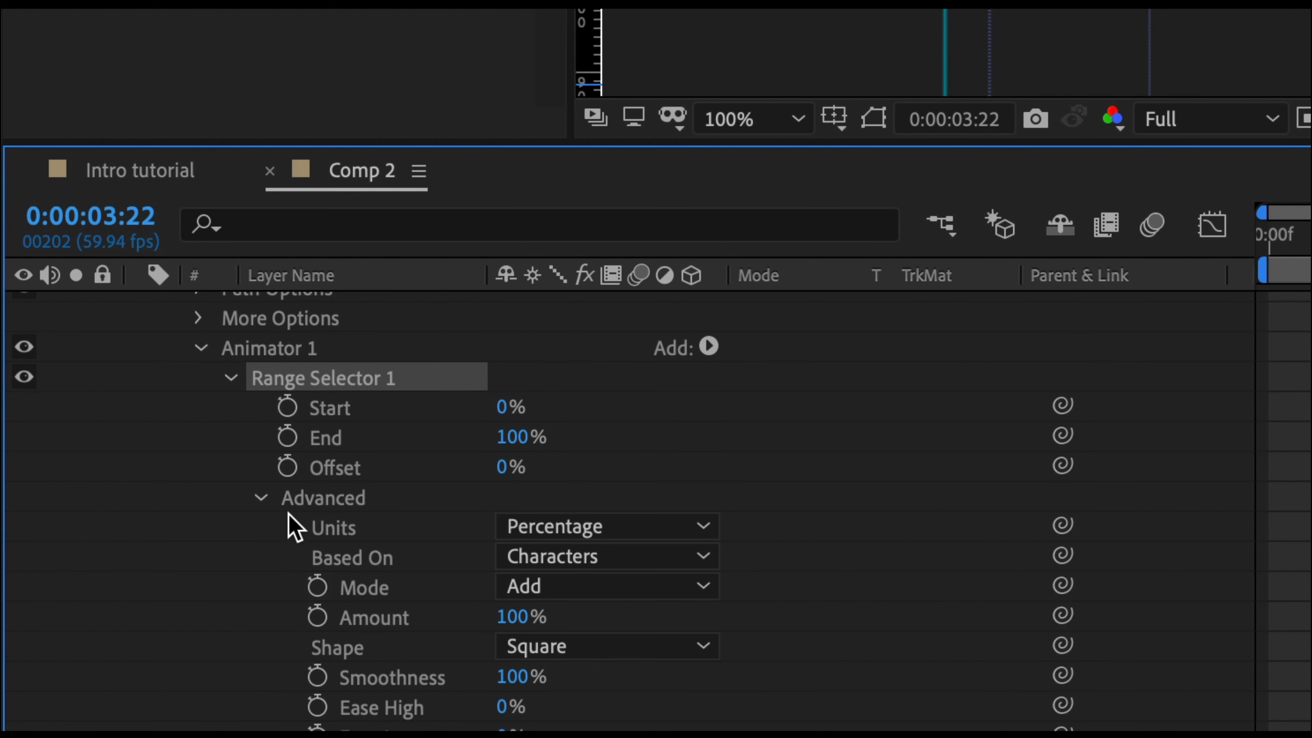
{"action": "left_click", "coordinate": [260, 498]}
{"action": "mouse_move", "coordinate": [500, 408]}
{"action": "left_mouse_down"}
{"action": "mouse_move", "coordinate": [533, 404]}
{"action": "mouse_move", "coordinate": [499, 409]}
{"action": "left_mouse_up"}
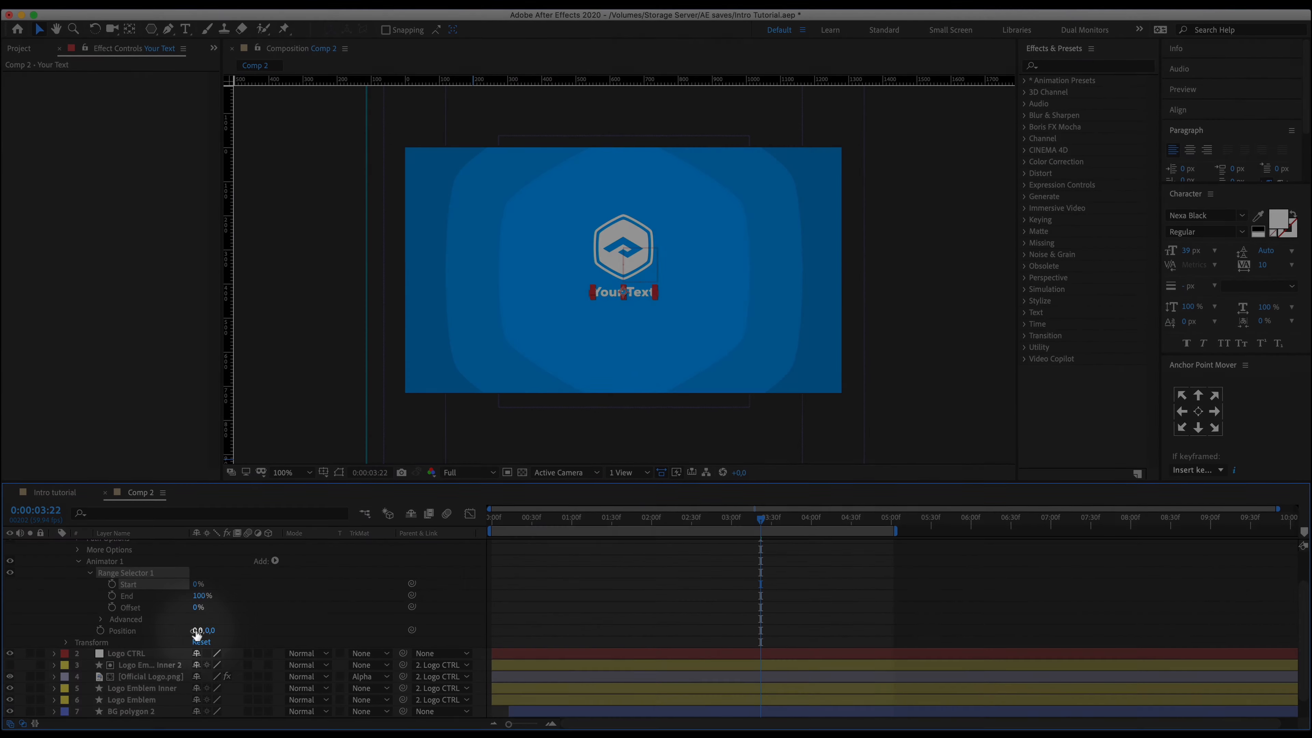
Set the text animator's Position to 0,-54 and test the Range Selector's Start and End values.
{"action": "left_click_drag", "start_coordinate": [208, 631], "coordinate": [167, 633]}
{"action": "mouse_move", "coordinate": [195, 588]}
{"action": "left_mouse_down"}
{"action": "mouse_move", "coordinate": [315, 585]}
{"action": "mouse_move", "coordinate": [177, 594]}
{"action": "left_mouse_up"}
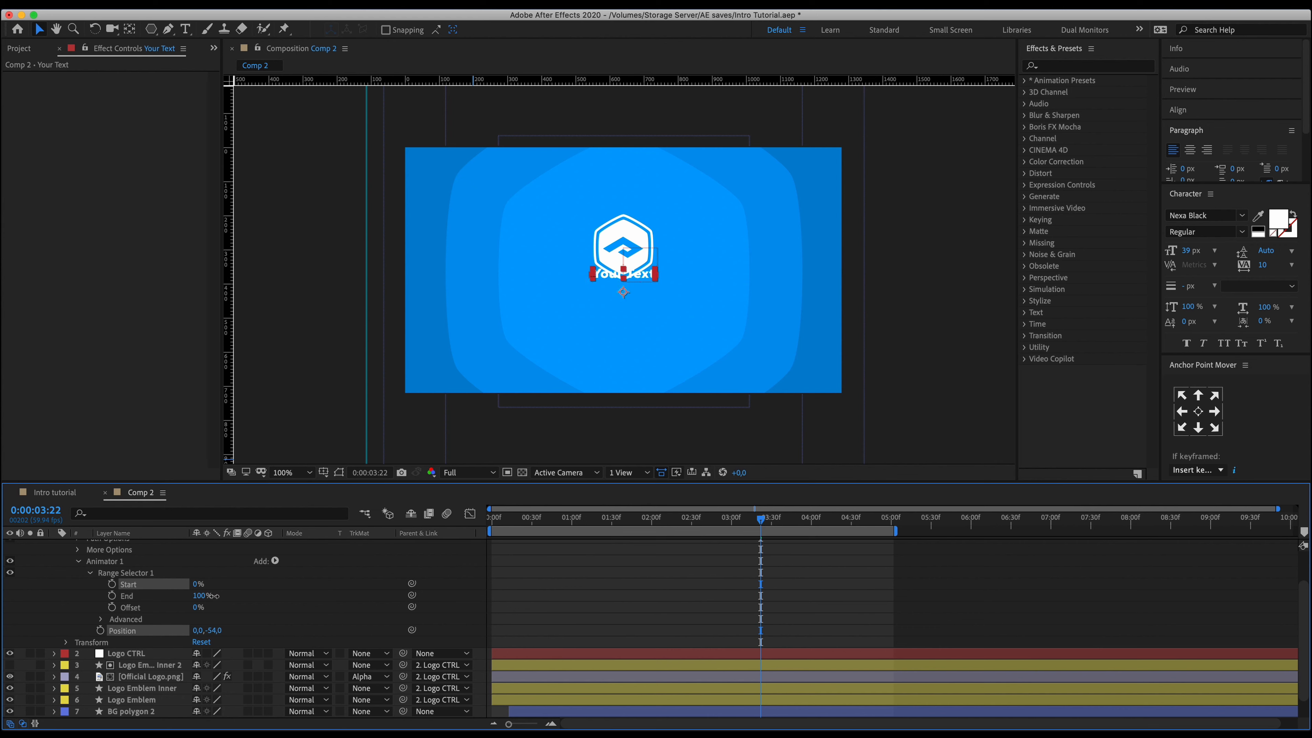
{"action": "left_click_drag", "start_coordinate": [206, 589], "coordinate": [134, 599]}
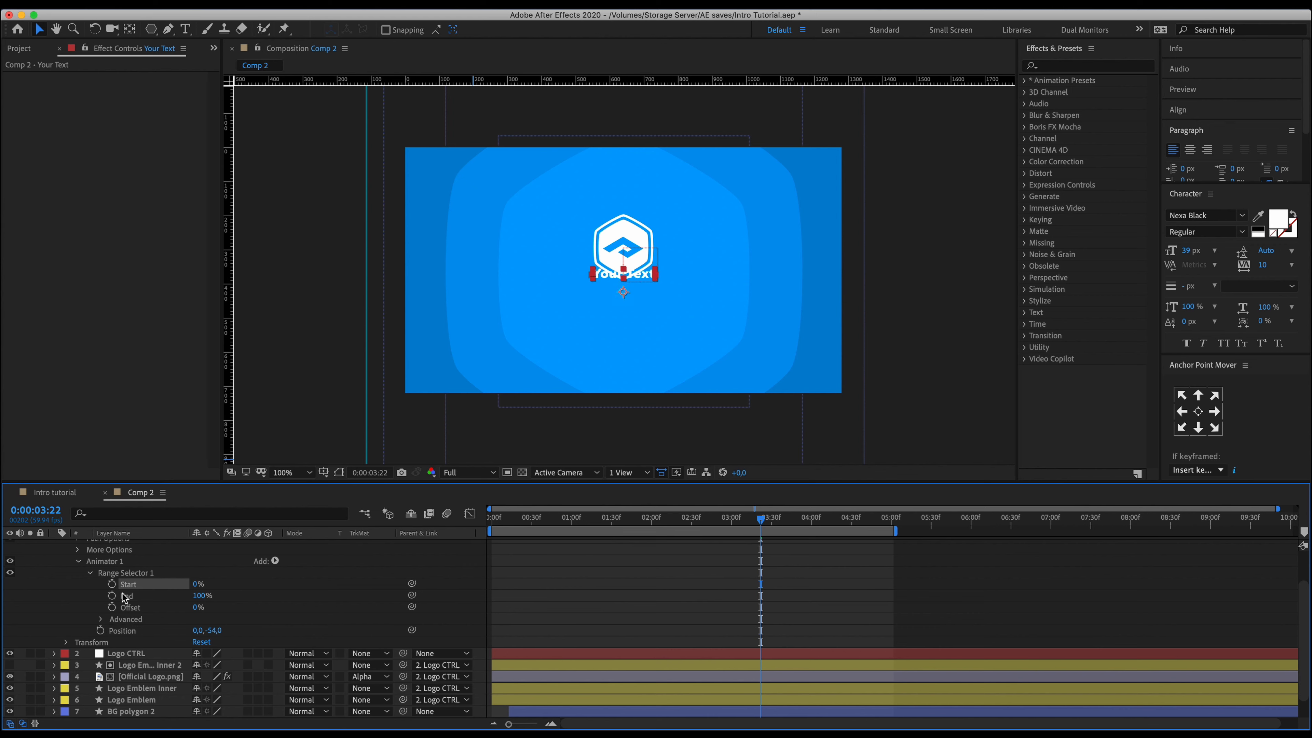
Keyframe Range Selector 1's Start at 0% at 0:00:03:22 and 100% at 0:00:03:49, and select both keyframes.
{"action": "left_click", "coordinate": [111, 585]}
{"action": "left_click_drag", "start_coordinate": [762, 521], "coordinate": [796, 521]}
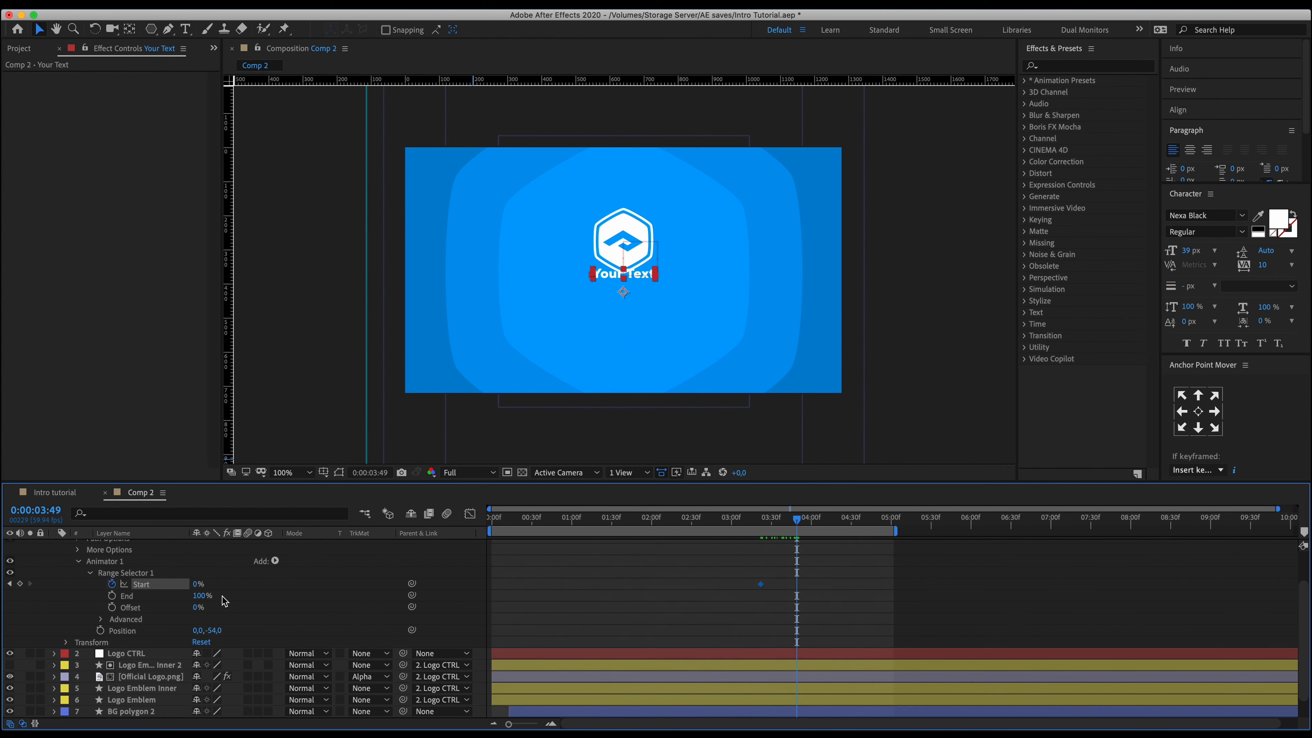
{"action": "left_click_drag", "start_coordinate": [198, 592], "coordinate": [248, 592]}
{"action": "left_click_drag", "start_coordinate": [832, 573], "coordinate": [687, 602]}
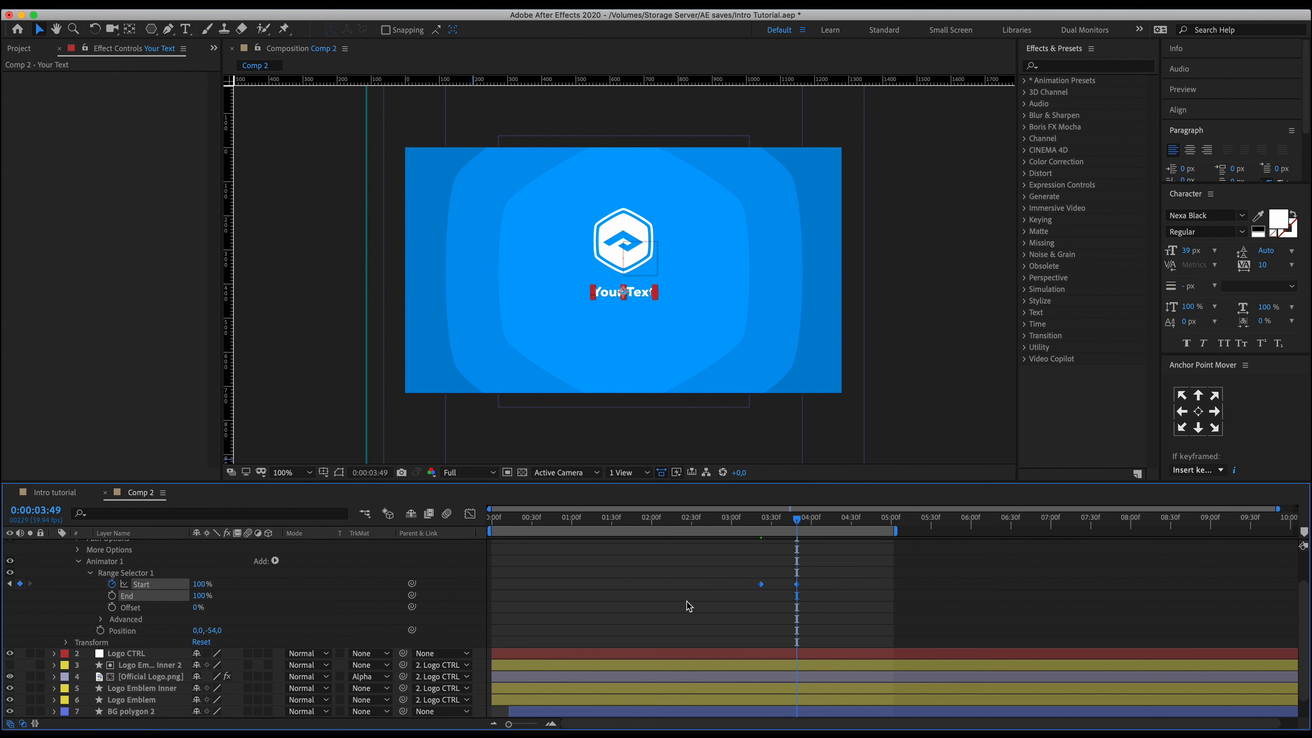
Easy-ease both Start keyframes and shape their speed curve into a sharp peak midway between them.
{"action": "key", "text": "F9"}
{"action": "left_click", "coordinate": [470, 513]}
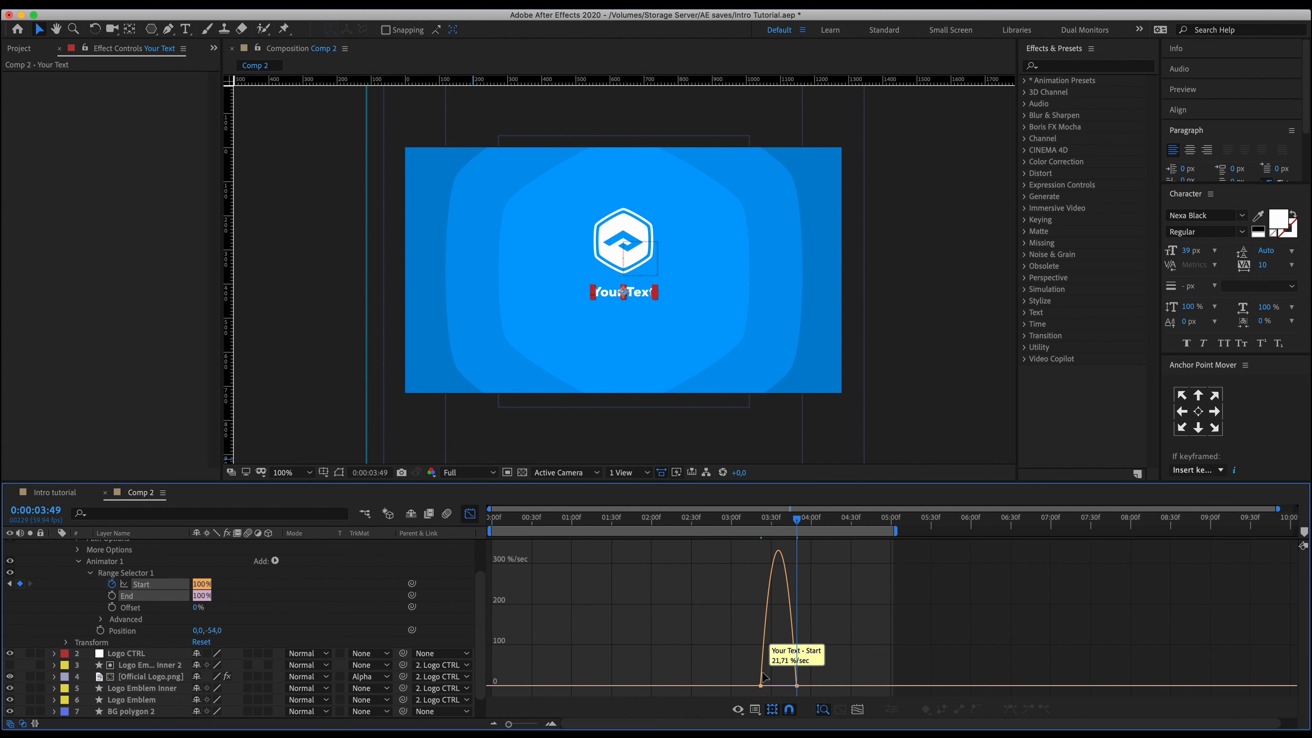
{"action": "scroll", "coordinate": [764, 678], "scroll_direction": "up", "scroll_amount": 5, "text": "alt"}
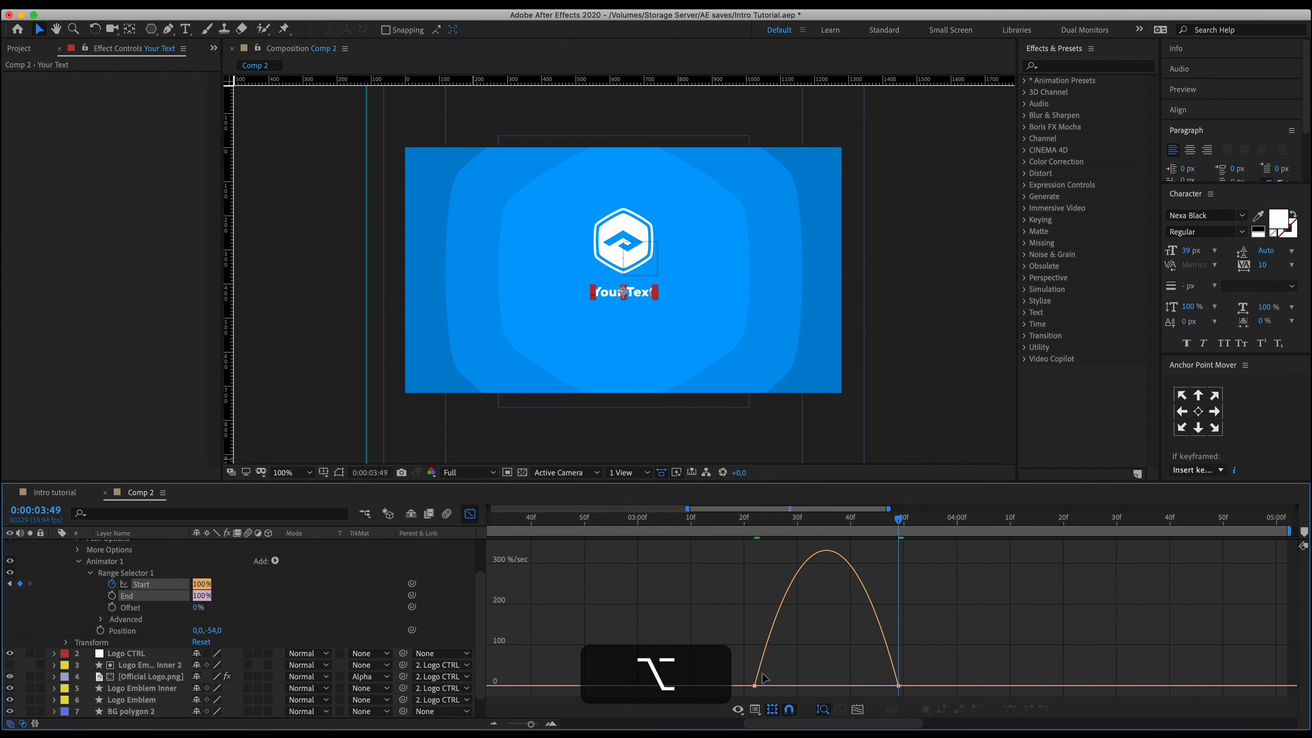
{"action": "mouse_move", "coordinate": [724, 664]}
{"action": "left_mouse_down"}
{"action": "mouse_move", "coordinate": [776, 696]}
{"action": "mouse_move", "coordinate": [862, 686]}
{"action": "mouse_move", "coordinate": [890, 699]}
{"action": "left_mouse_up"}
{"action": "left_click_drag", "start_coordinate": [895, 689], "coordinate": [837, 690]}
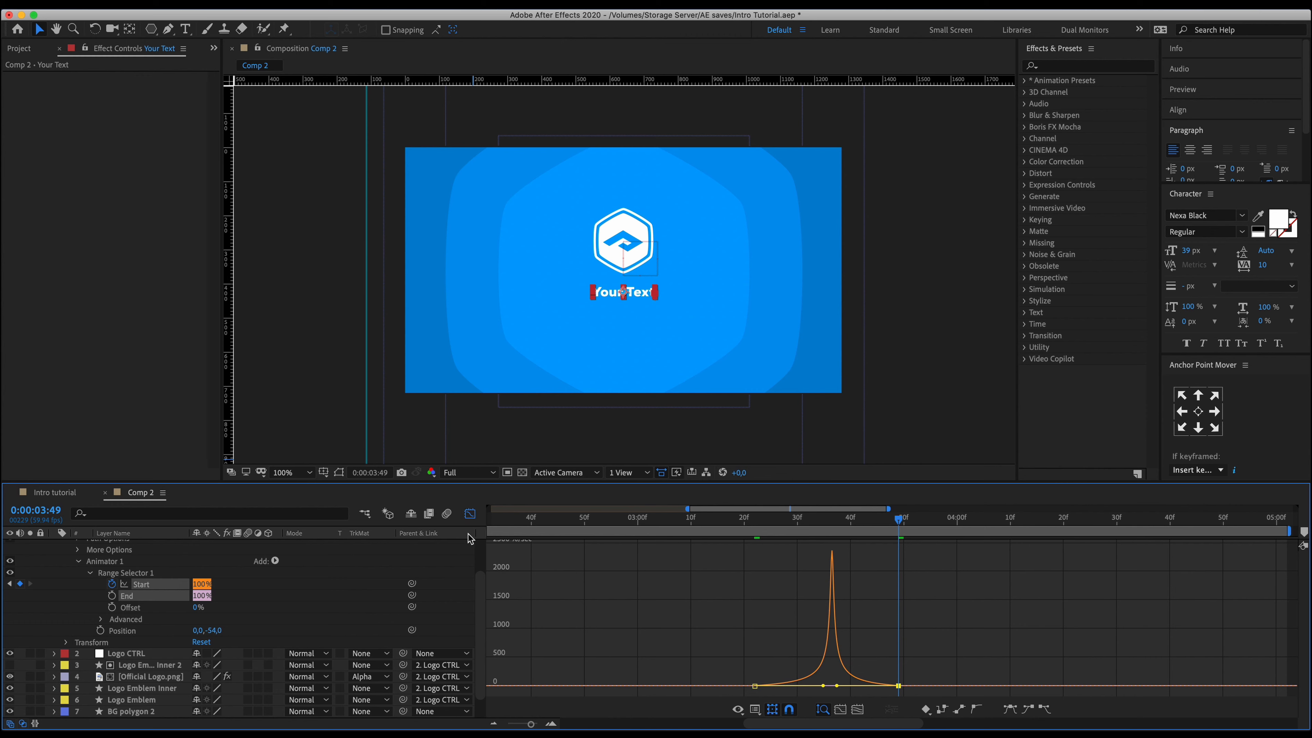
{"action": "left_click", "coordinate": [469, 514]}
{"action": "scroll", "coordinate": [686, 607], "scroll_direction": "down", "scroll_amount": 5}
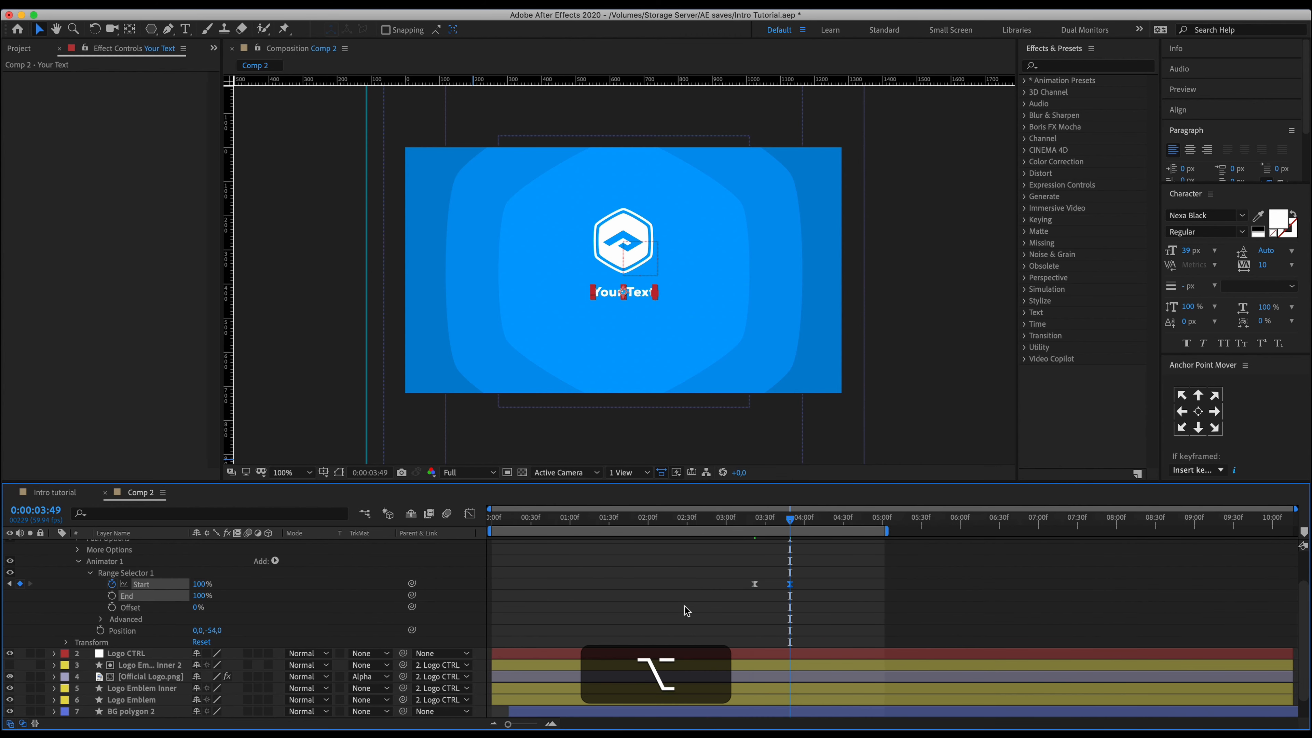
Preview the Your Text reveal from about 0:00:02:41.
{"action": "left_click", "coordinate": [702, 521]}
{"action": "key", "text": "space"}
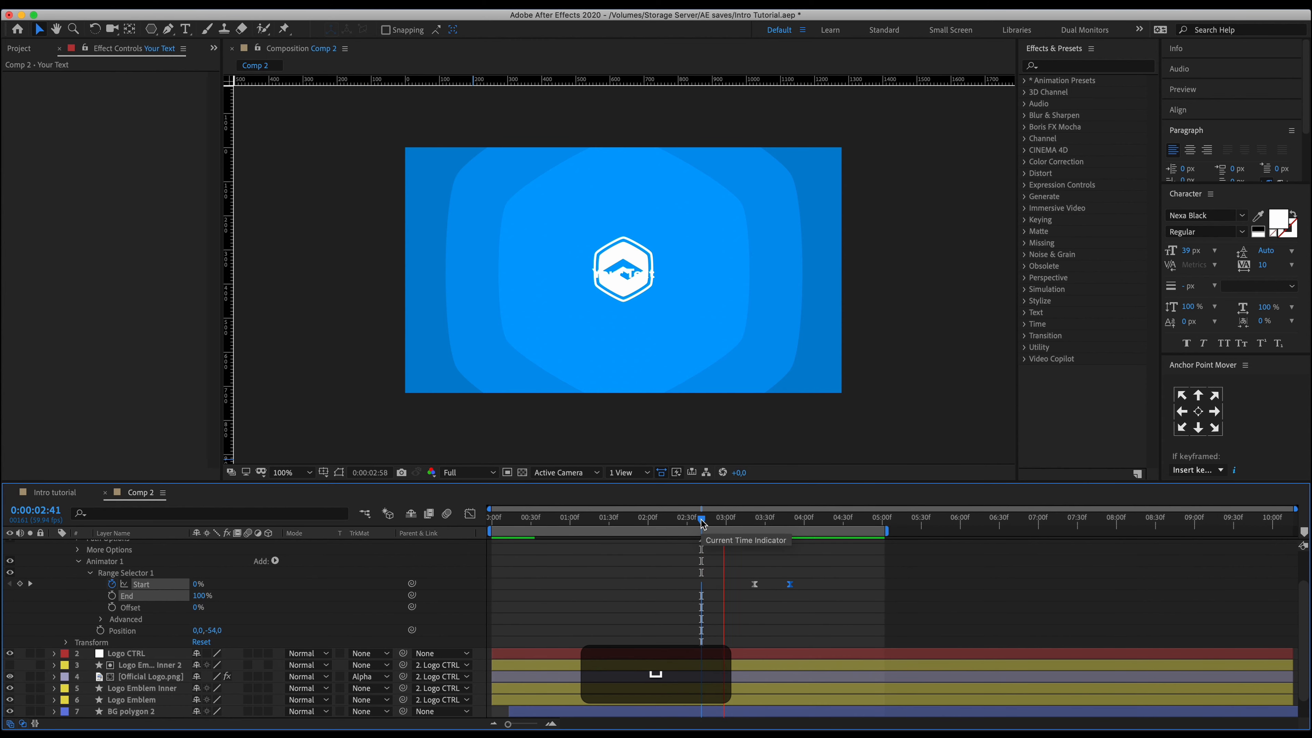
{"action": "key", "text": "space"}
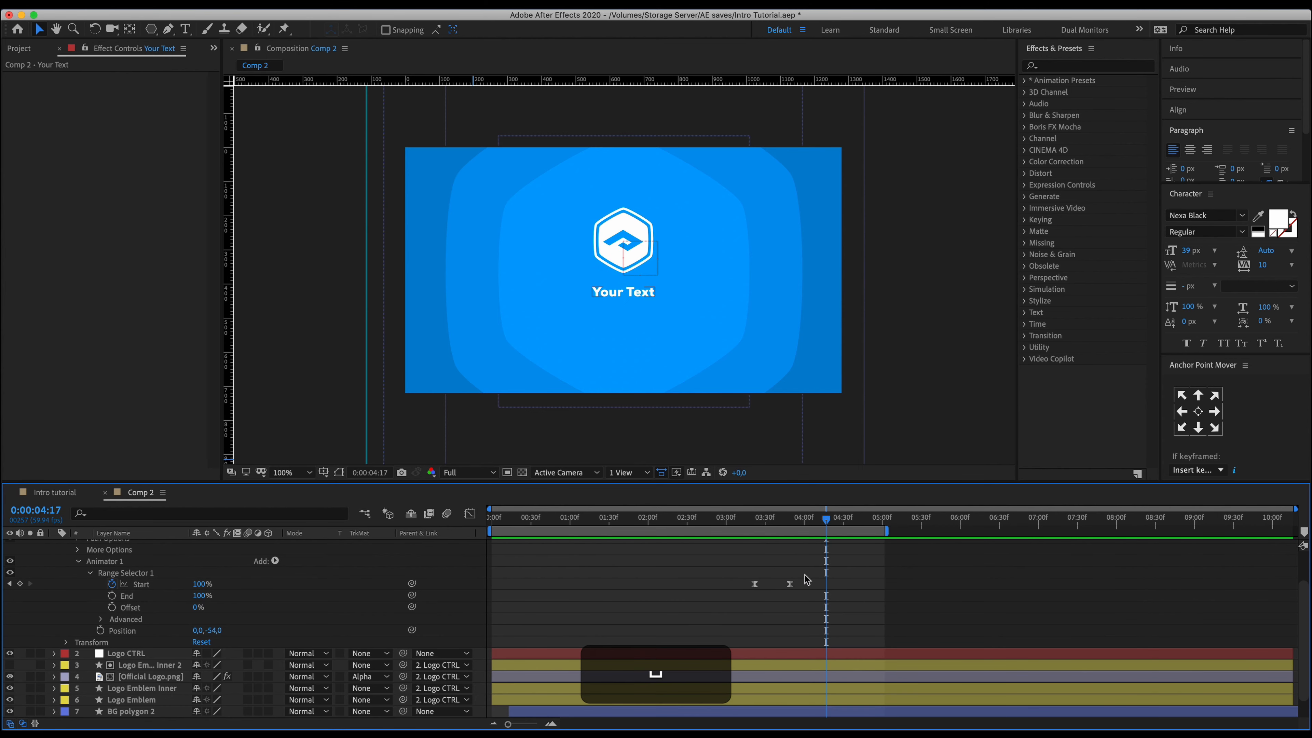
Delay the second Start keyframe to about 0:00:04:13 and preview the slower text reveal.
{"action": "left_click_drag", "start_coordinate": [790, 584], "coordinate": [822, 585]}
{"action": "left_click", "coordinate": [748, 522]}
{"action": "key", "text": "space"}
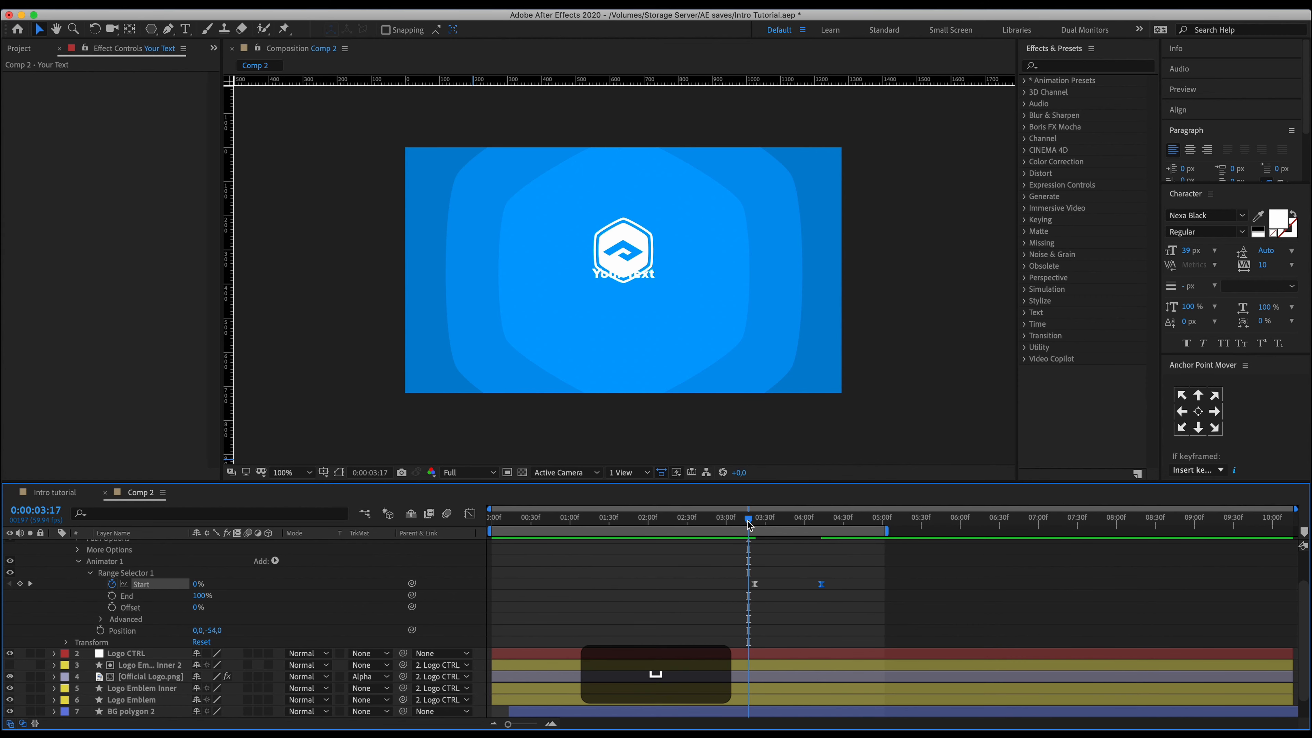
{"action": "key", "text": "space"}
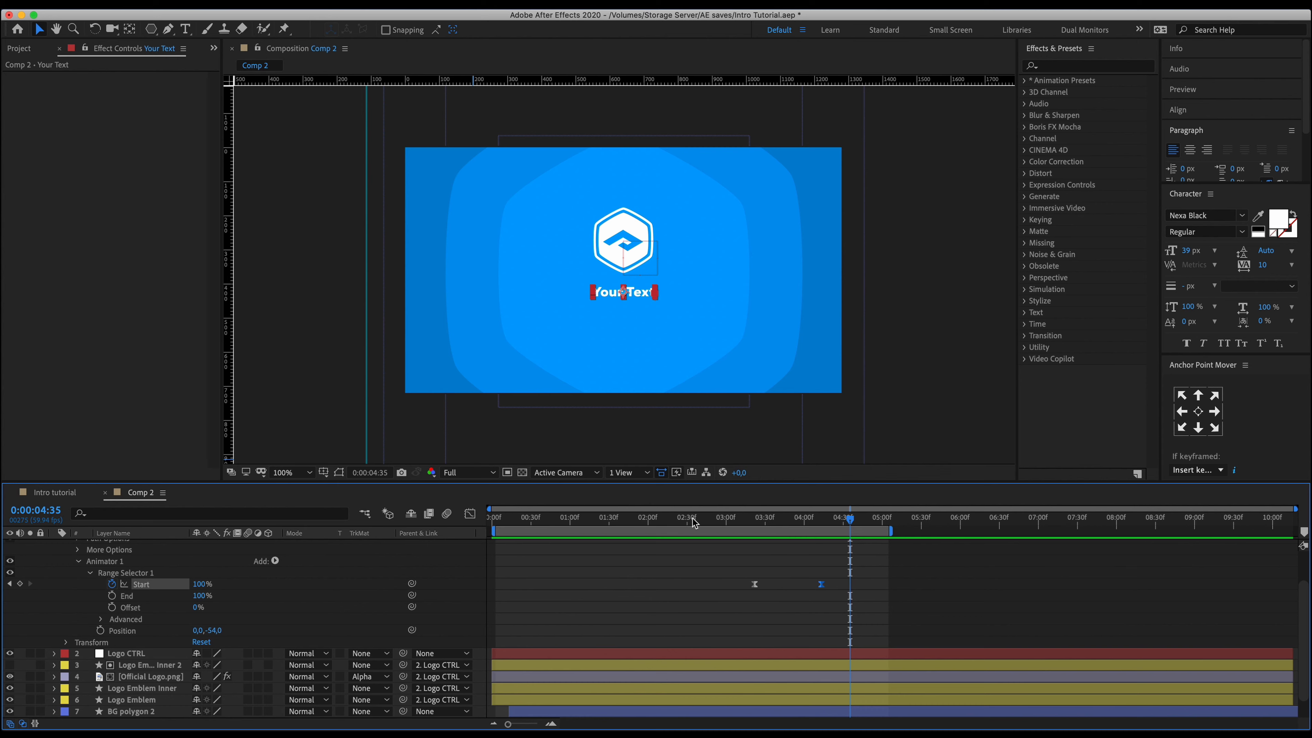
{"action": "key", "text": "super+z"}
Shift both Start keyframes earlier together so the first sits at 0:00:03:02, and preview the reveal.
{"action": "left_click_drag", "start_coordinate": [690, 519], "coordinate": [742, 518]}
{"action": "left_click_drag", "start_coordinate": [737, 563], "coordinate": [776, 600]}
{"action": "left_click", "coordinate": [821, 586]}
{"action": "left_click", "coordinate": [754, 584], "text": "shift"}
{"action": "left_click", "coordinate": [818, 588]}
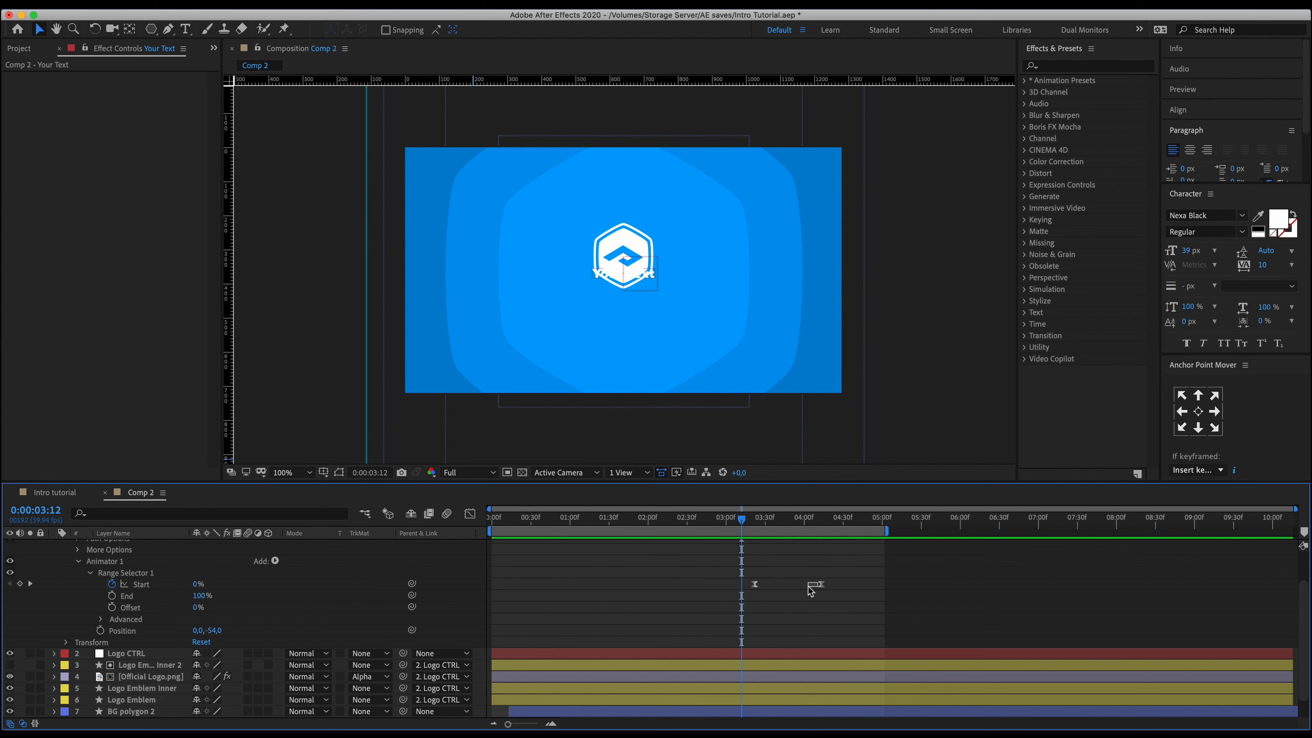
{"action": "left_click_drag", "start_coordinate": [809, 589], "coordinate": [744, 608]}
{"action": "left_click_drag", "start_coordinate": [822, 586], "coordinate": [797, 594]}
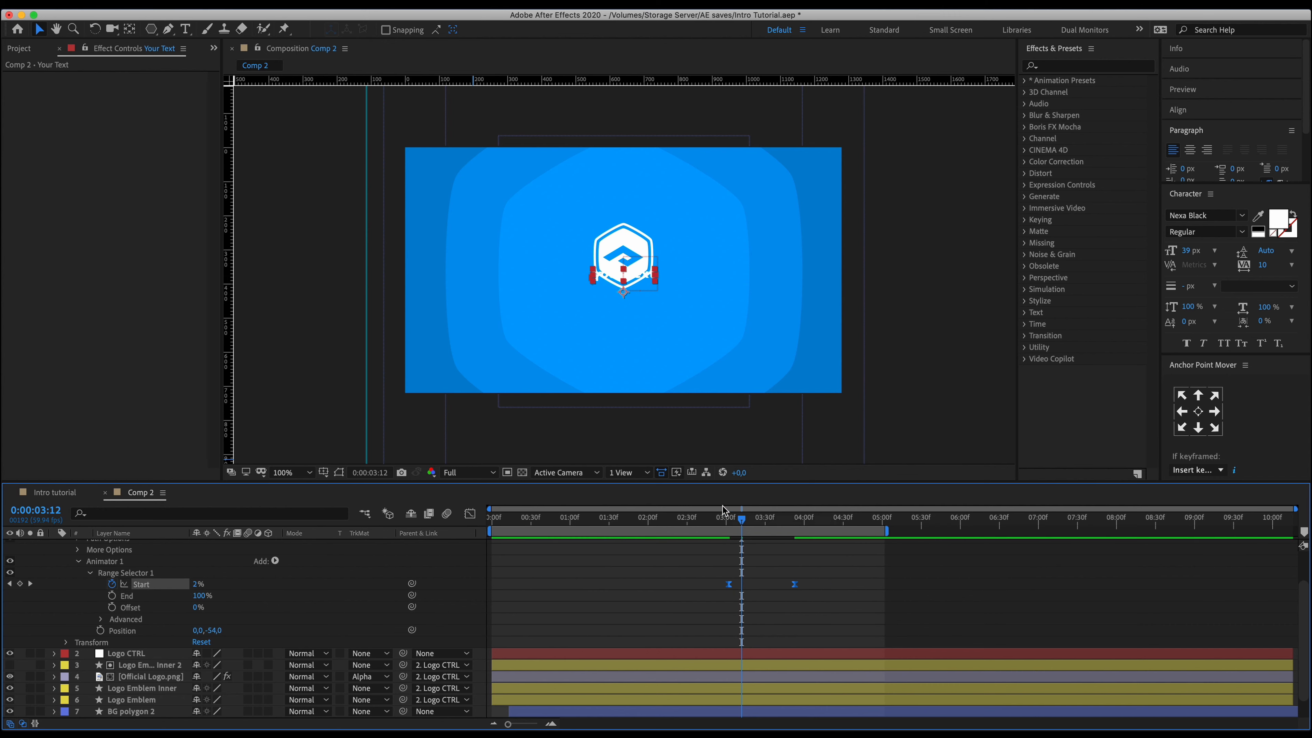
{"action": "left_click", "coordinate": [692, 519]}
{"action": "key", "text": "space"}
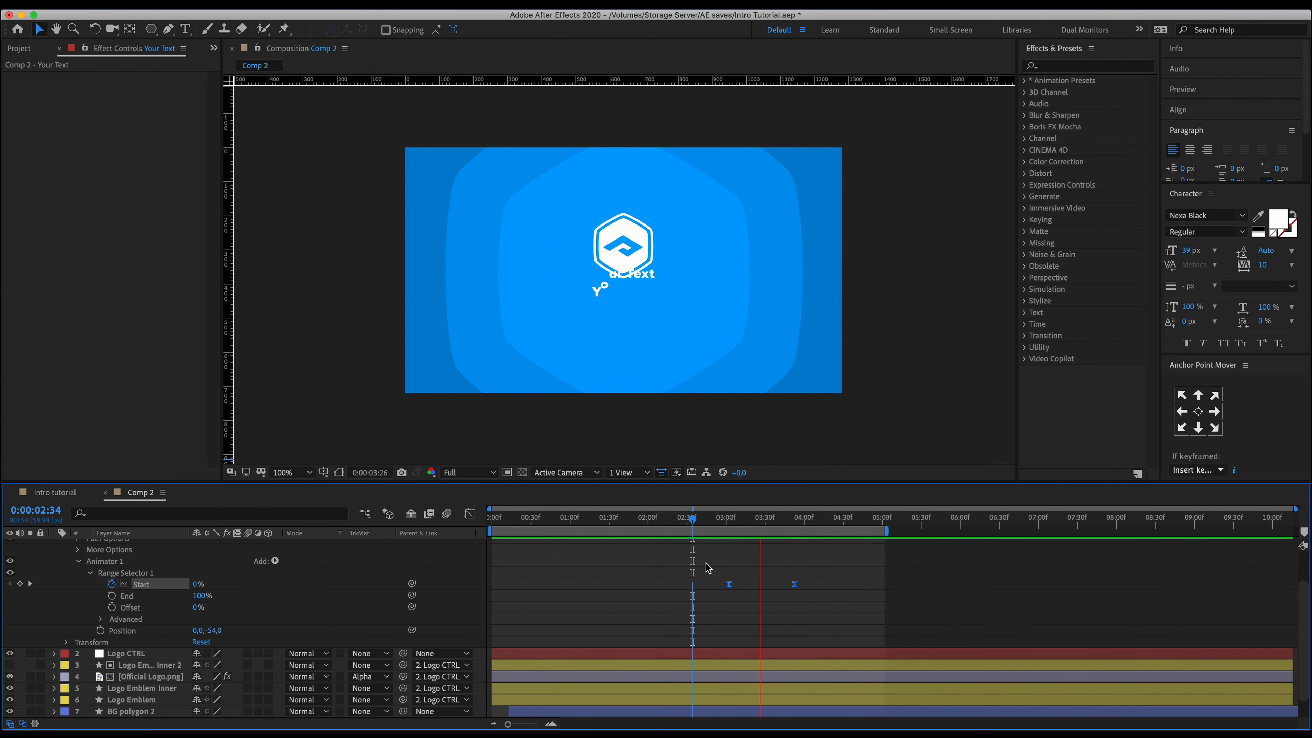
{"action": "key", "text": "space"}
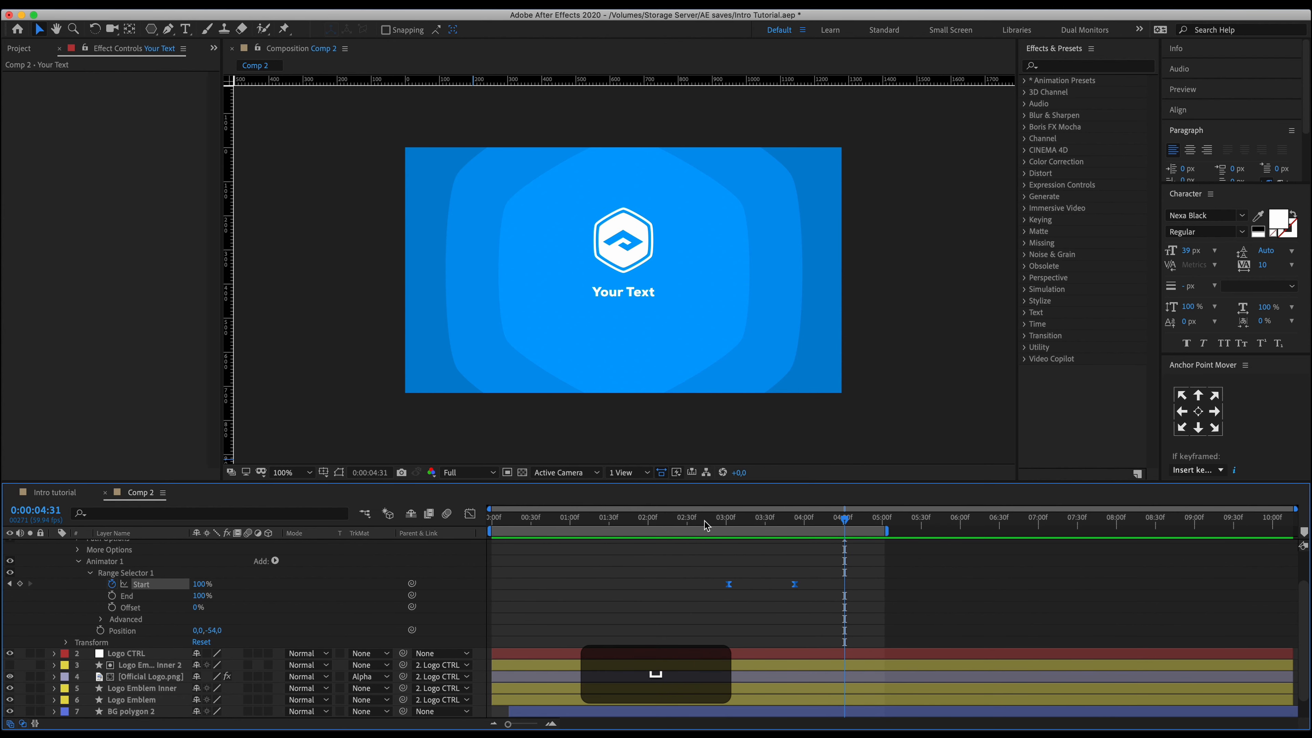
Replay the text reveal and compare its timing with the Intro tutorial composition.
{"action": "left_click", "coordinate": [704, 523]}
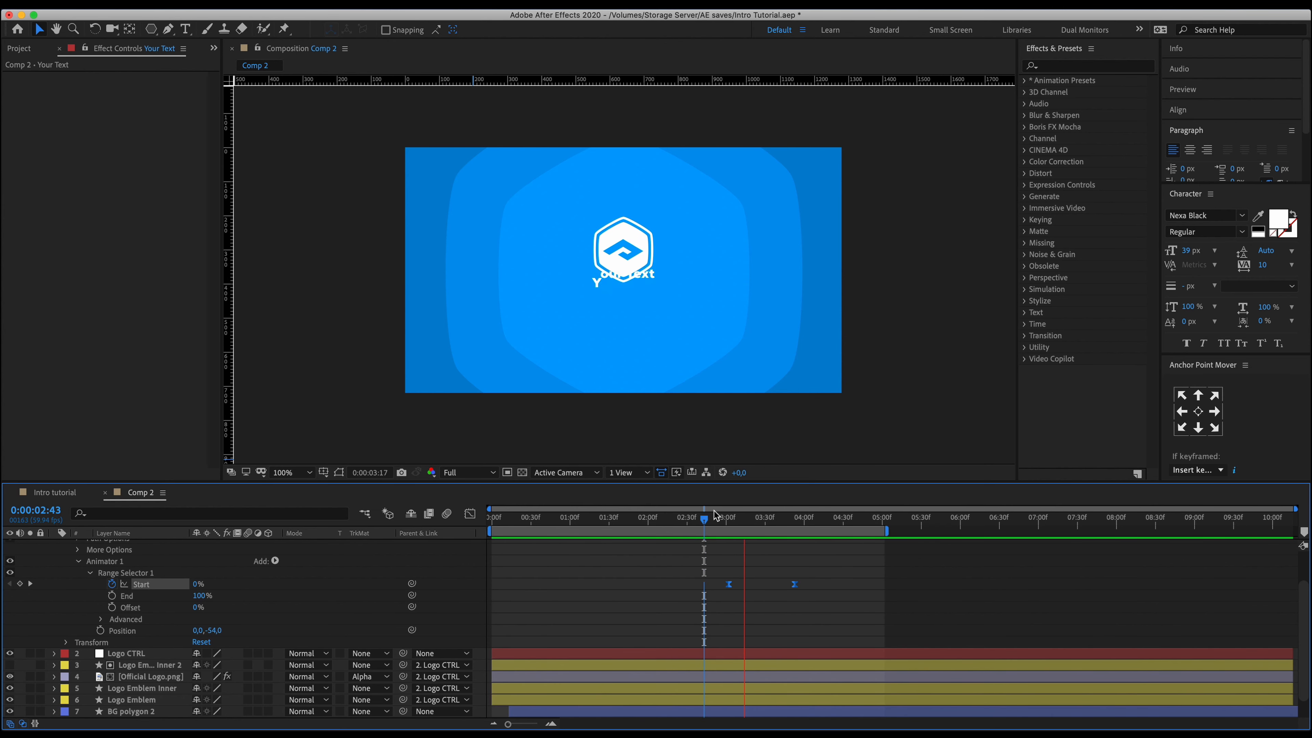
{"action": "key", "text": "space"}
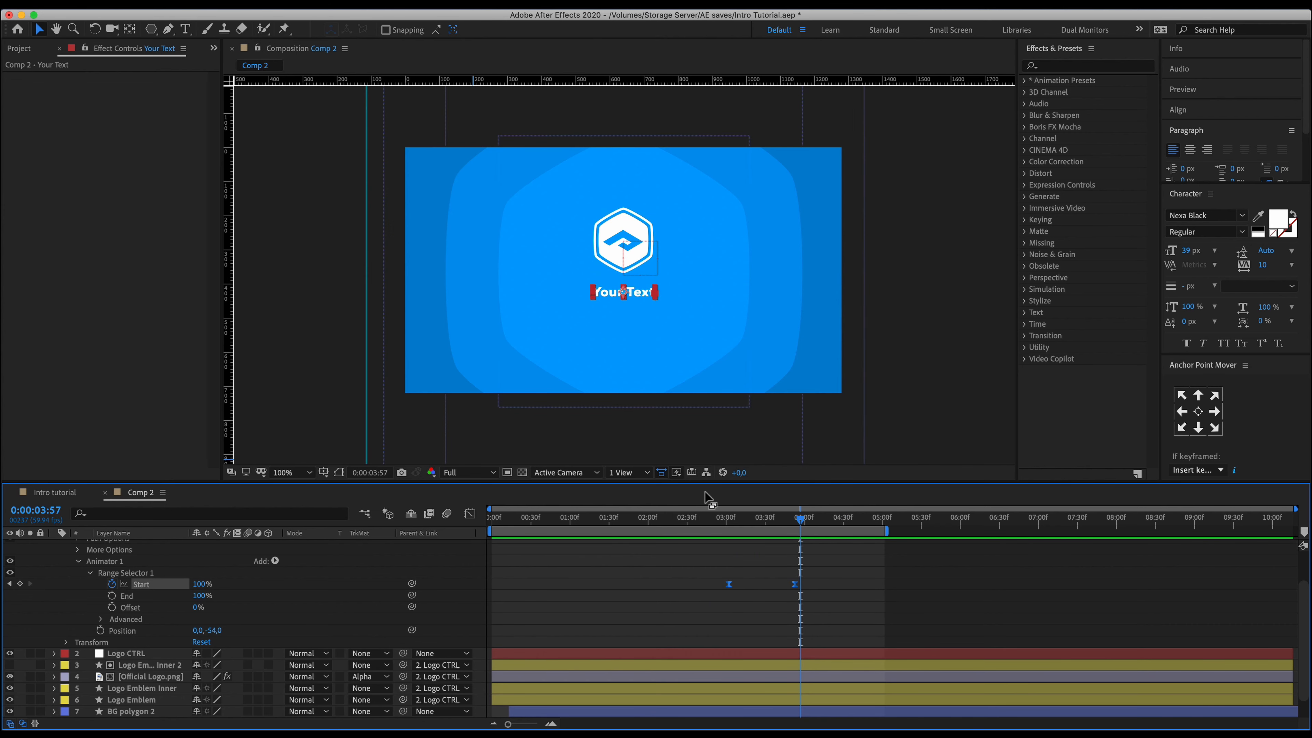
{"action": "left_click_drag", "start_coordinate": [708, 518], "coordinate": [779, 530]}
{"action": "left_click", "coordinate": [83, 495]}
{"action": "left_click_drag", "start_coordinate": [694, 530], "coordinate": [783, 552]}
{"action": "left_click", "coordinate": [155, 497]}
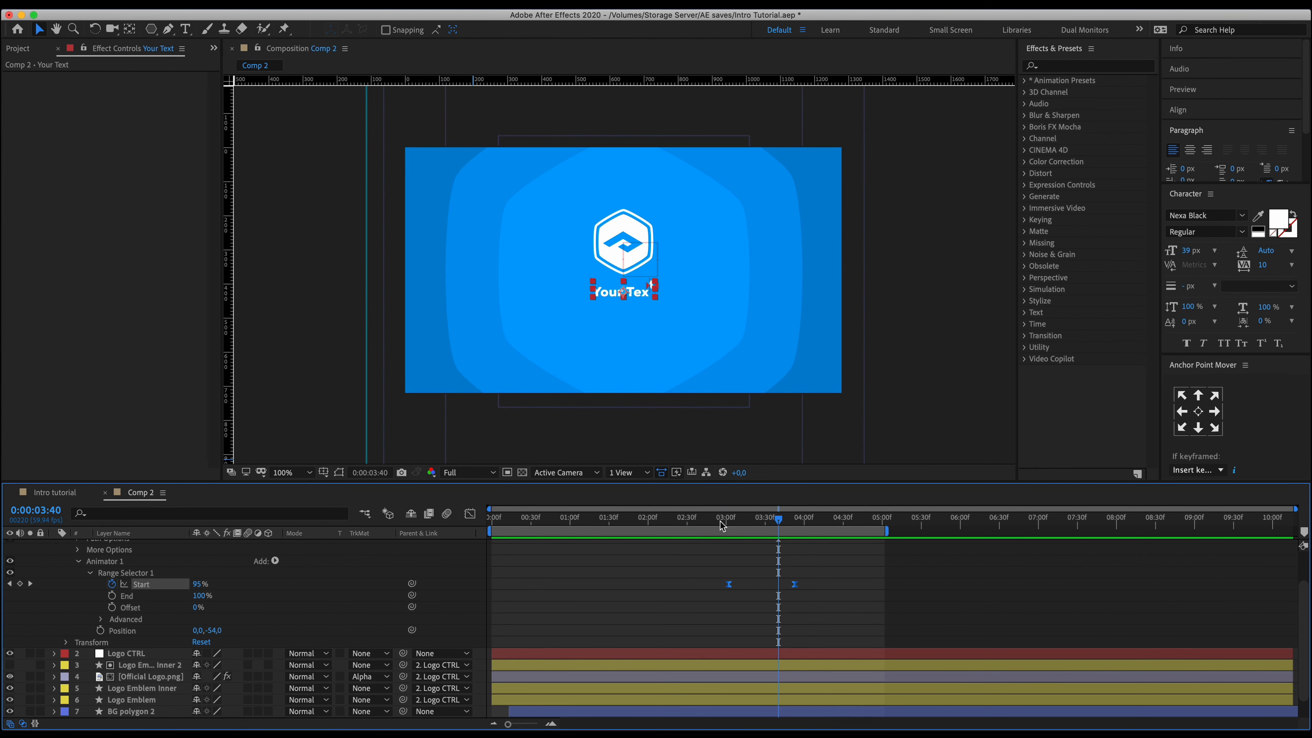
Move the time to the first Start keyframe at 0:00:03:02 and collapse the Your Text layer's properties.
{"action": "left_click", "coordinate": [726, 540]}
{"action": "mouse_move", "coordinate": [725, 521]}
{"action": "left_mouse_down"}
{"action": "mouse_move", "coordinate": [765, 525]}
{"action": "mouse_move", "coordinate": [729, 534]}
{"action": "left_mouse_up"}
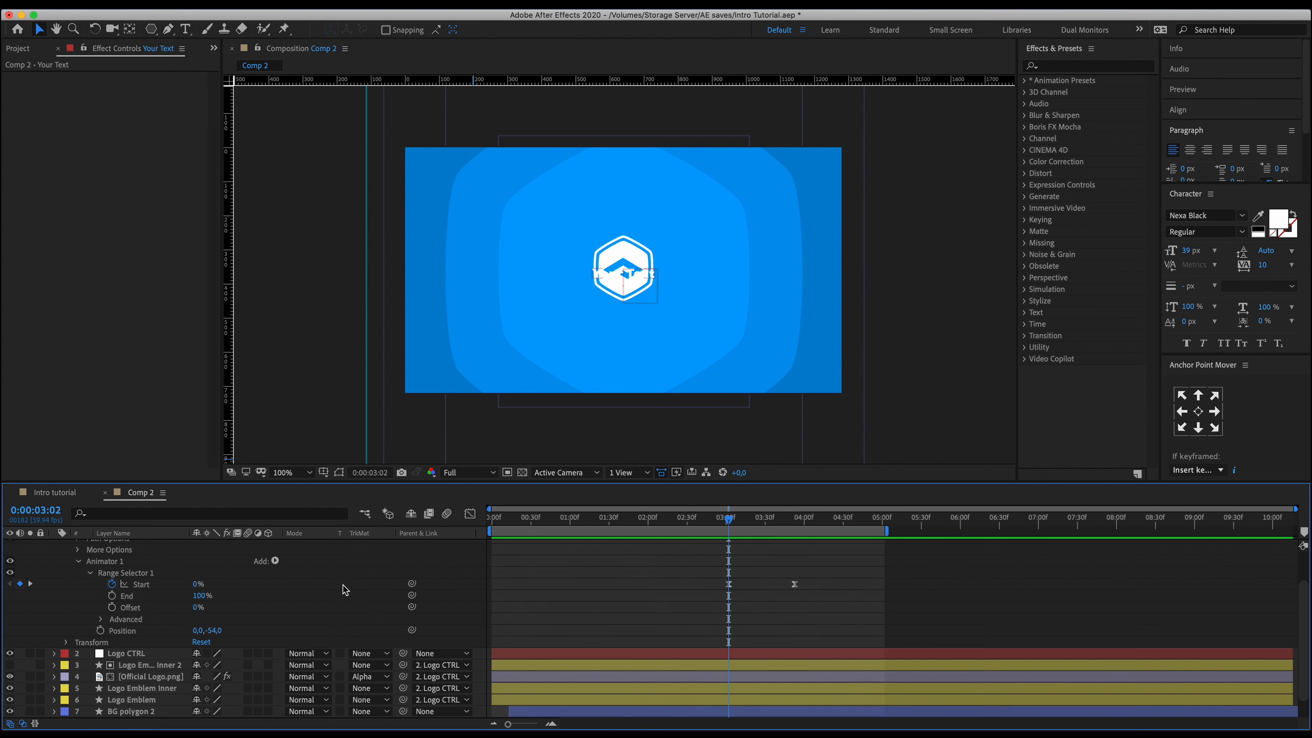
{"action": "scroll", "coordinate": [158, 582], "scroll_direction": "up", "scroll_amount": 3}
{"action": "left_click", "coordinate": [151, 546]}
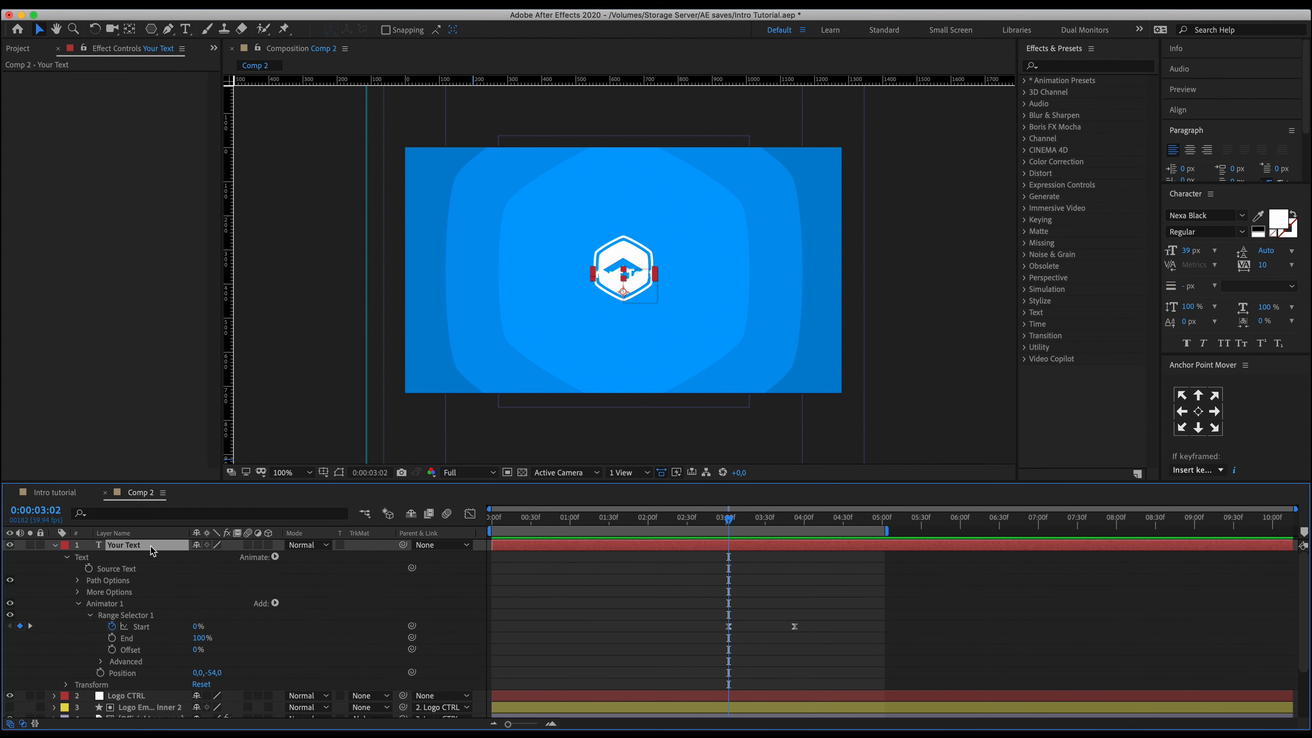
{"action": "key", "text": "shift"}
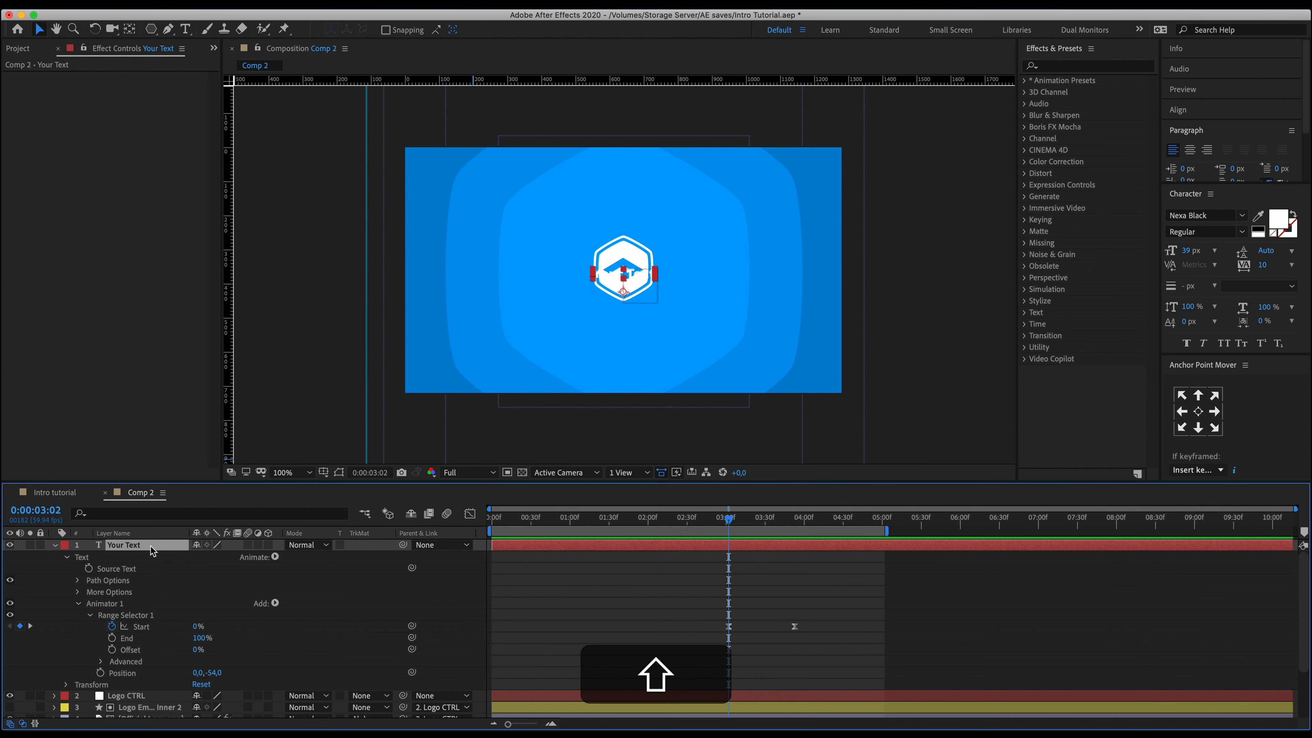
{"action": "key", "text": "shift+p"}
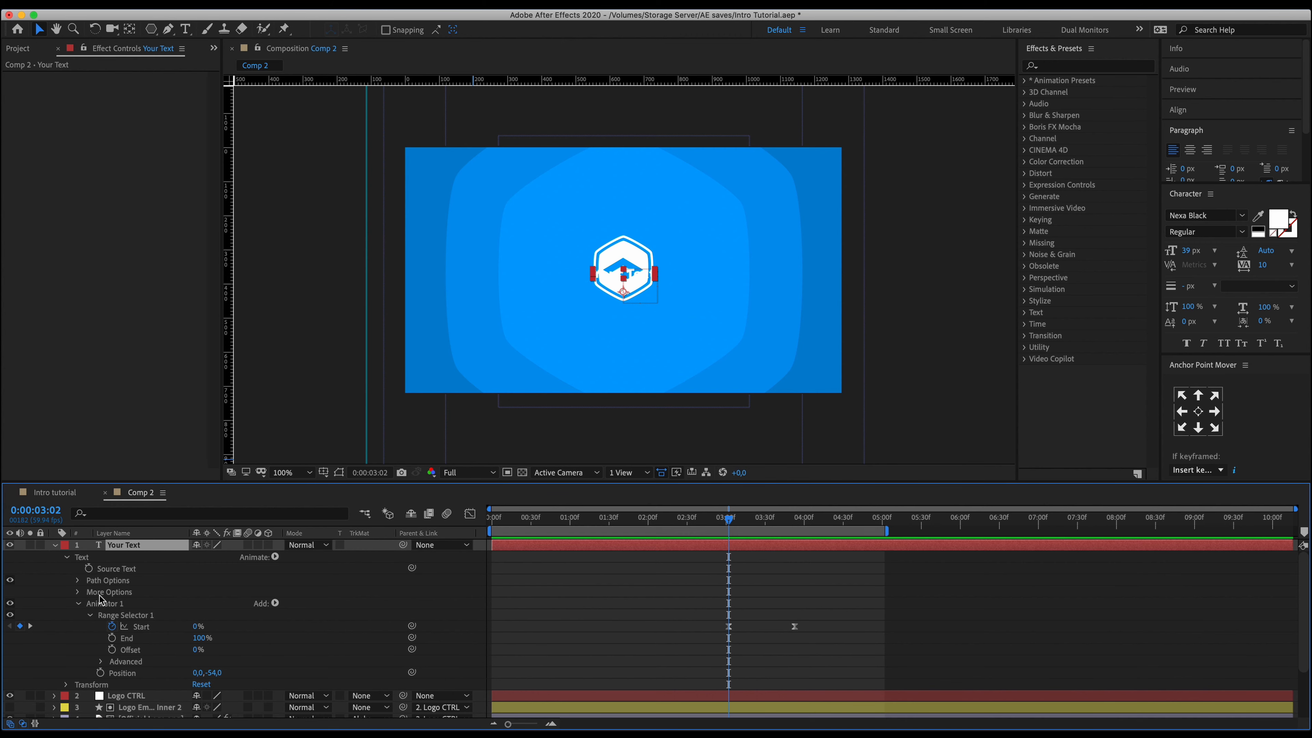
{"action": "left_click", "coordinate": [57, 551]}
{"action": "left_click", "coordinate": [55, 546]}
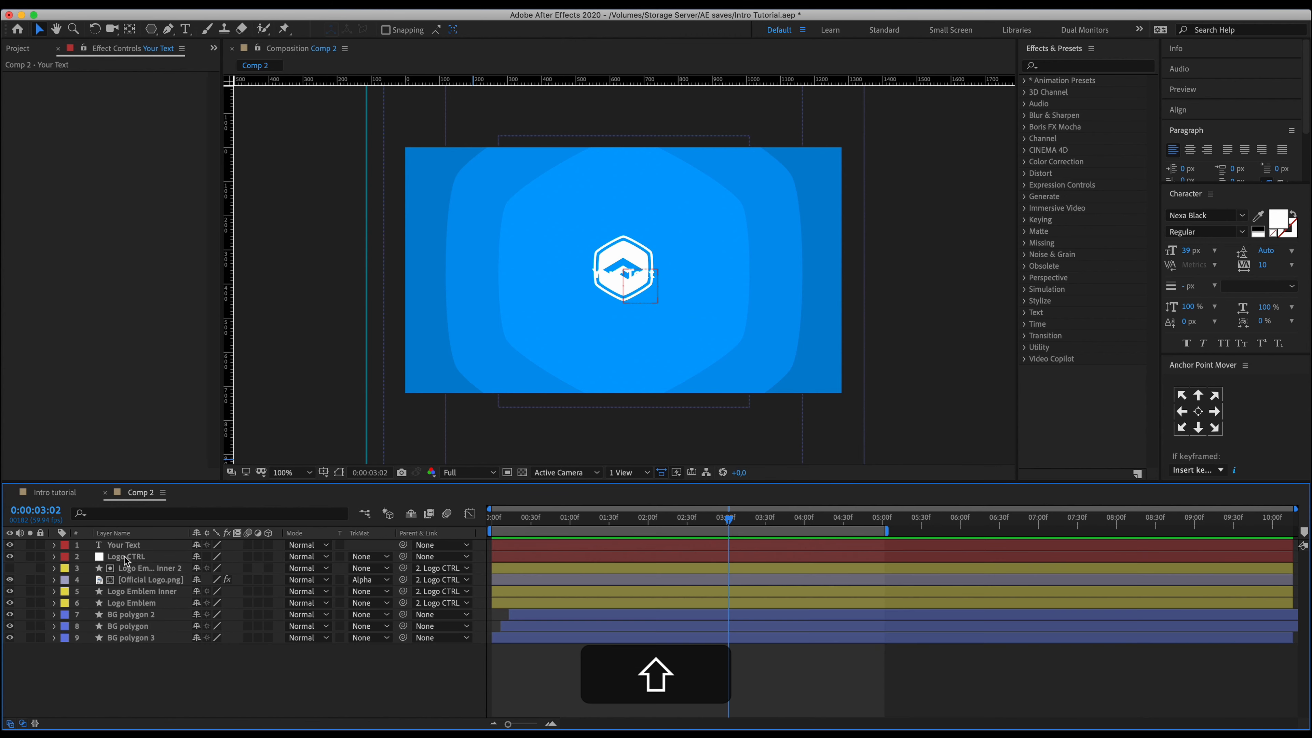
Keyframe the Your Text layer's Position at 0:00:03:02 and show all of its keyframed properties.
{"action": "left_click", "coordinate": [124, 546], "text": "shift"}
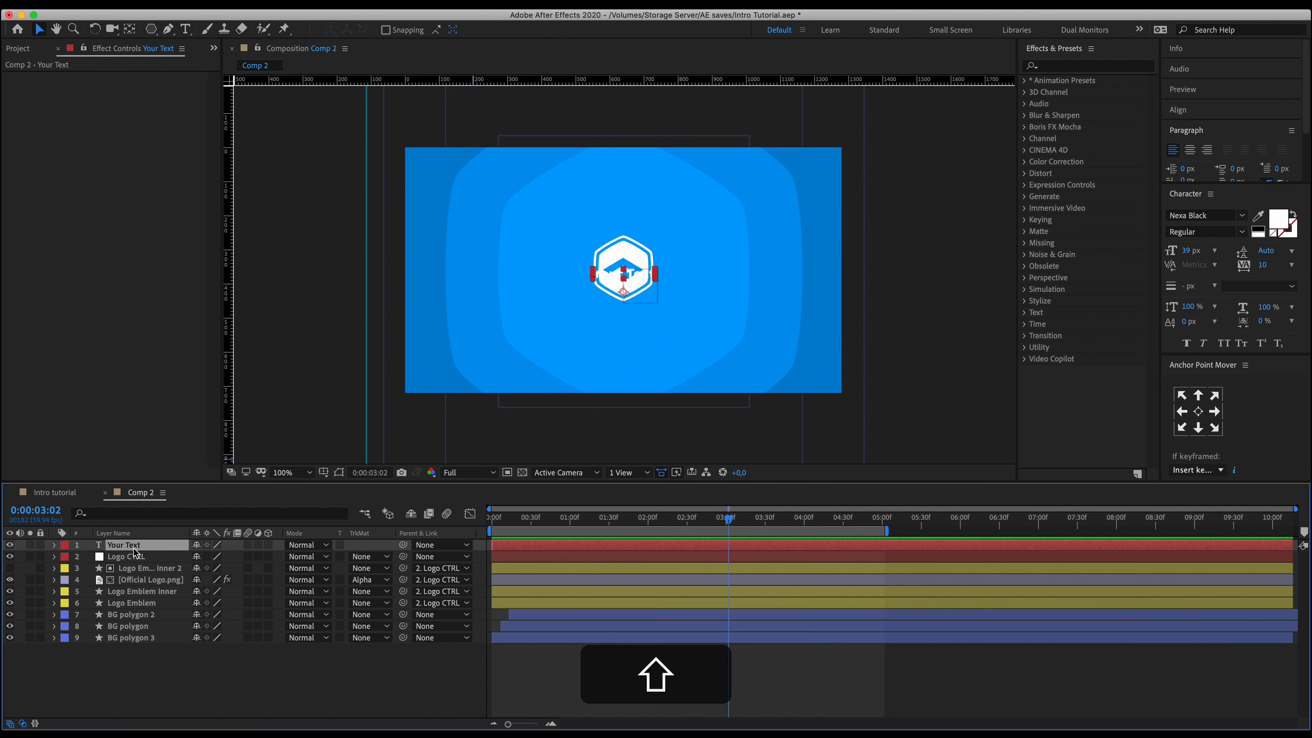
{"action": "key", "text": "shift+p"}
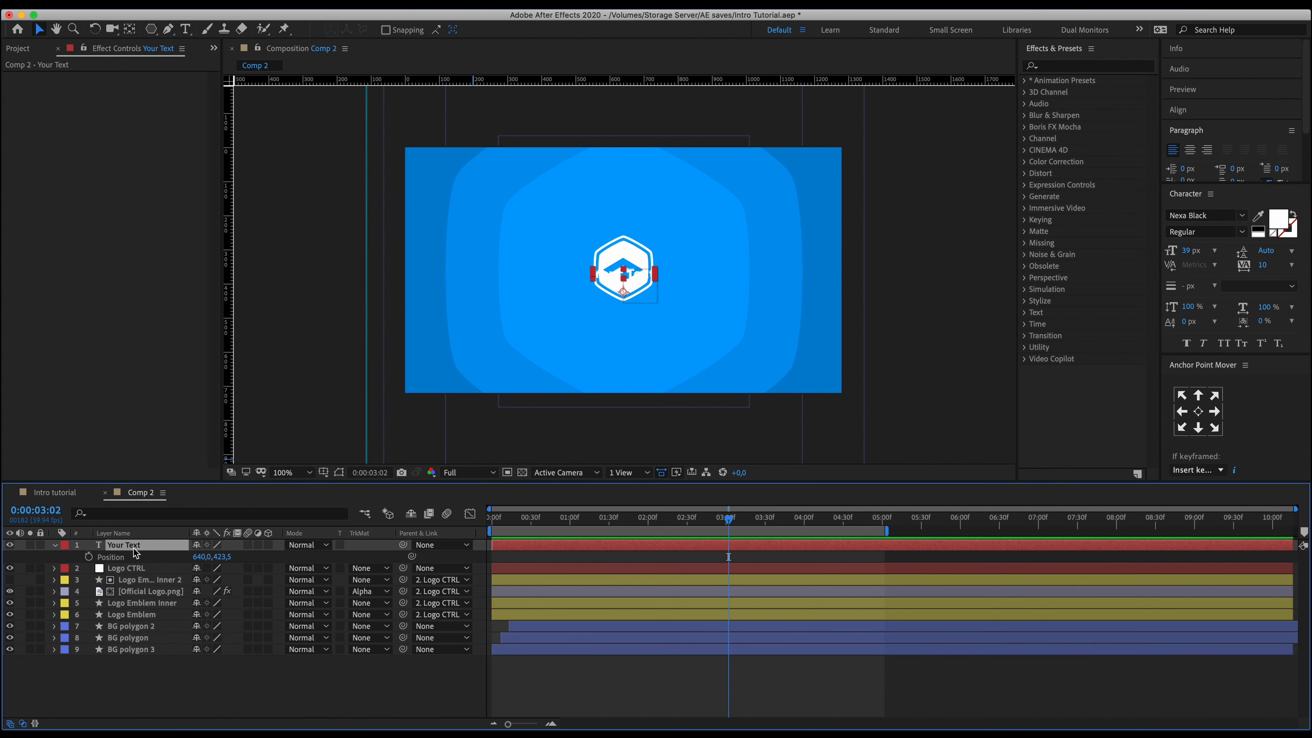
{"action": "left_click", "coordinate": [90, 557]}
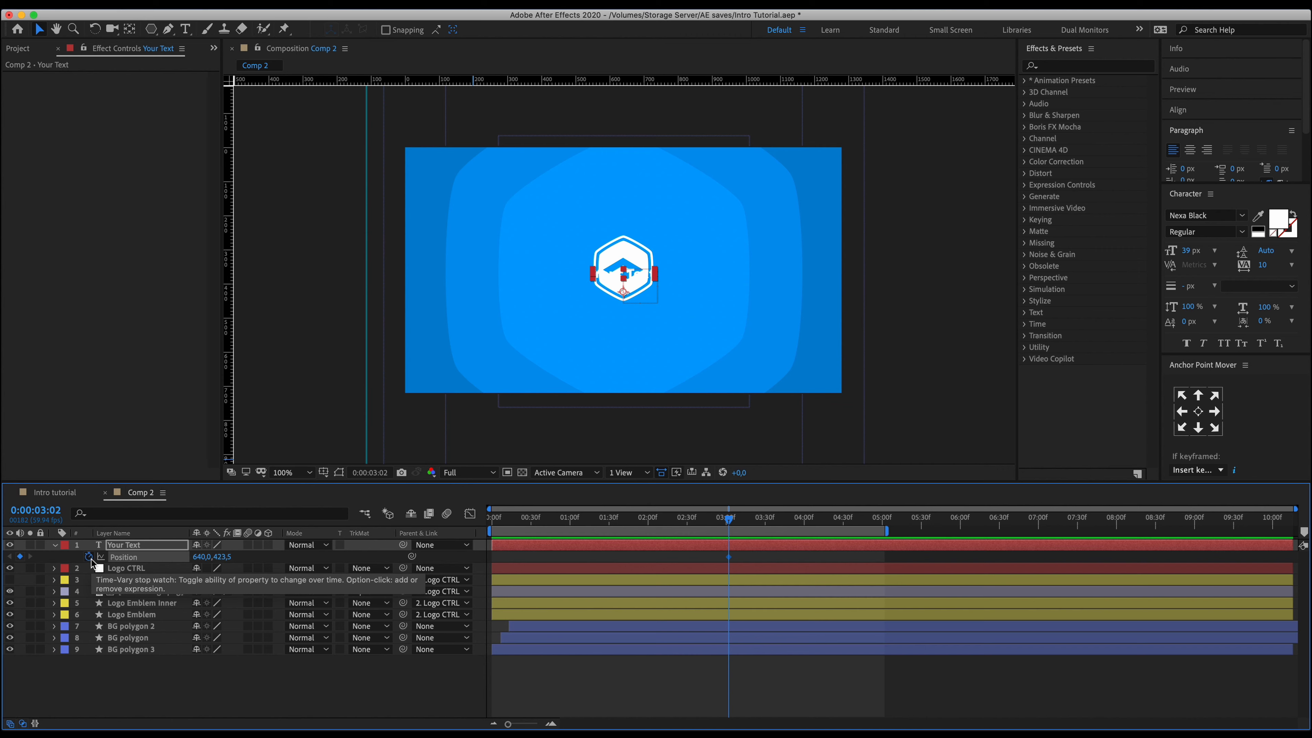
{"action": "key", "text": "shift"}
{"action": "key", "text": "shift+u"}
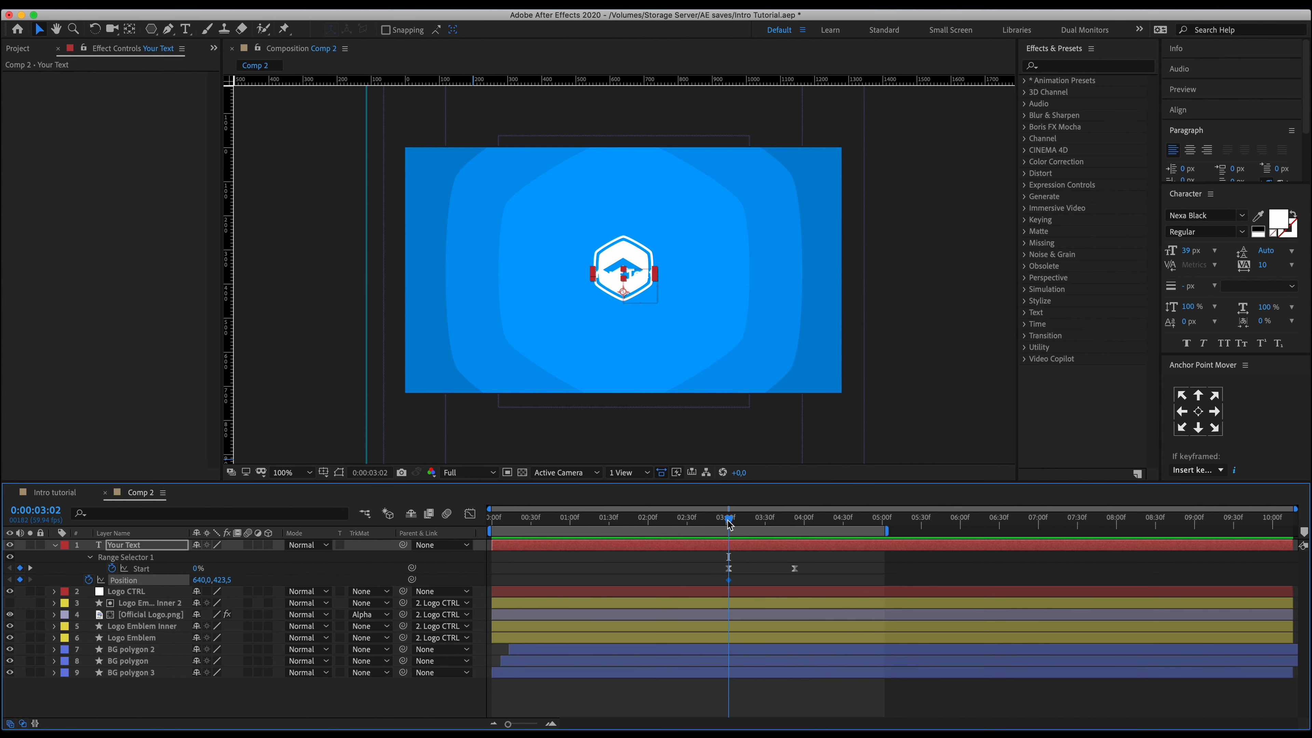
Move the Position keyframe to the second Start keyframe's time and set Position to 717.5,423.5 at 0:00:03:02.
{"action": "scroll", "coordinate": [611, 272], "scroll_direction": "up", "scroll_amount": 4}
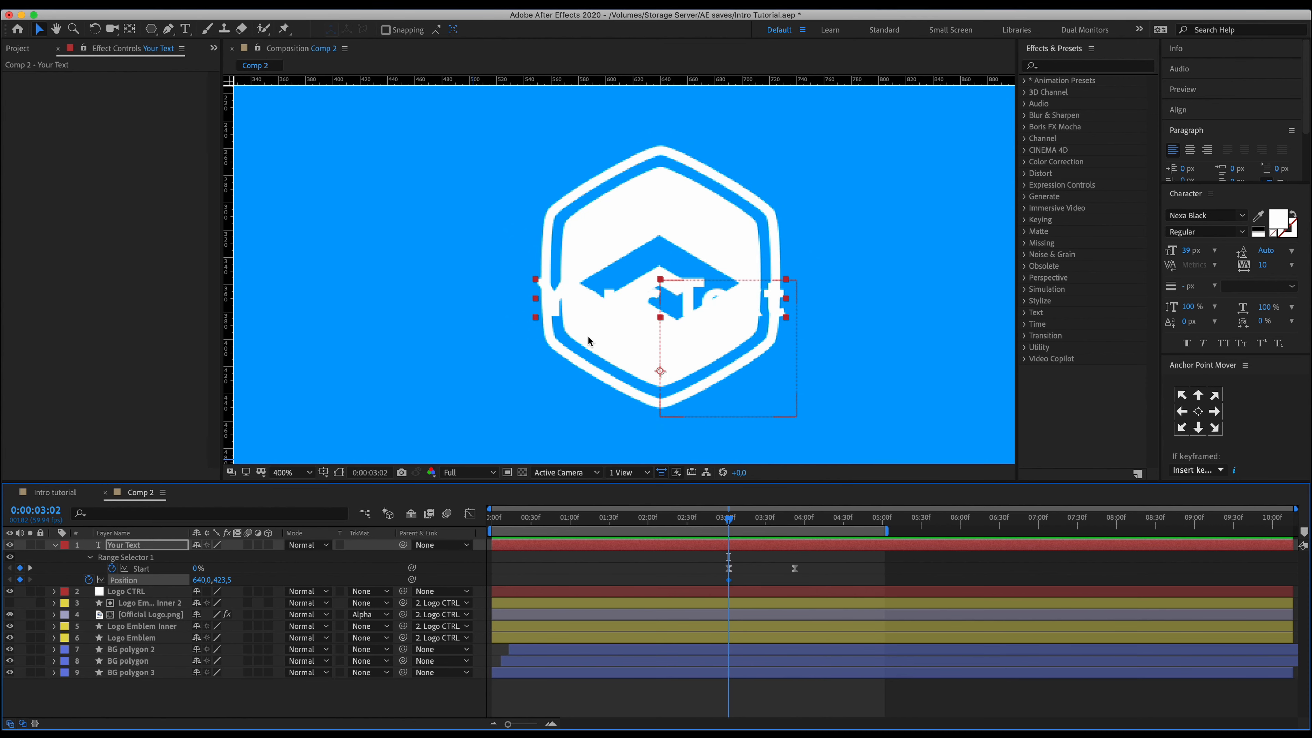
{"action": "left_click_drag", "start_coordinate": [729, 582], "coordinate": [796, 588]}
{"action": "key", "text": "shift+Right"}
{"action": "key", "text": "shift+Right"}
{"action": "key", "text": "shift+Right"}
{"action": "key", "text": "shift+Right"}
{"action": "key", "text": "shift+Right"}
{"action": "key", "text": "shift+Right"}
{"action": "key", "text": "shift+Right"}
{"action": "key", "text": "shift+Right"}
{"action": "key", "text": "shift+Right"}
{"action": "key", "text": "shift+Right"}
{"action": "key", "text": "shift+Right"}
{"action": "key", "text": "shift+Right"}
{"action": "key", "text": "shift+Right"}
{"action": "key", "text": "shift+Right"}
{"action": "key", "text": "shift+Right"}
{"action": "key", "text": "shift+Right"}
{"action": "key", "text": "shift+Right"}
{"action": "key", "text": "shift+Right"}
{"action": "key", "text": "shift+Right"}
{"action": "key", "text": "shift+Left"}
{"action": "key", "text": "shift+Right"}
{"action": "key", "text": "Right"}
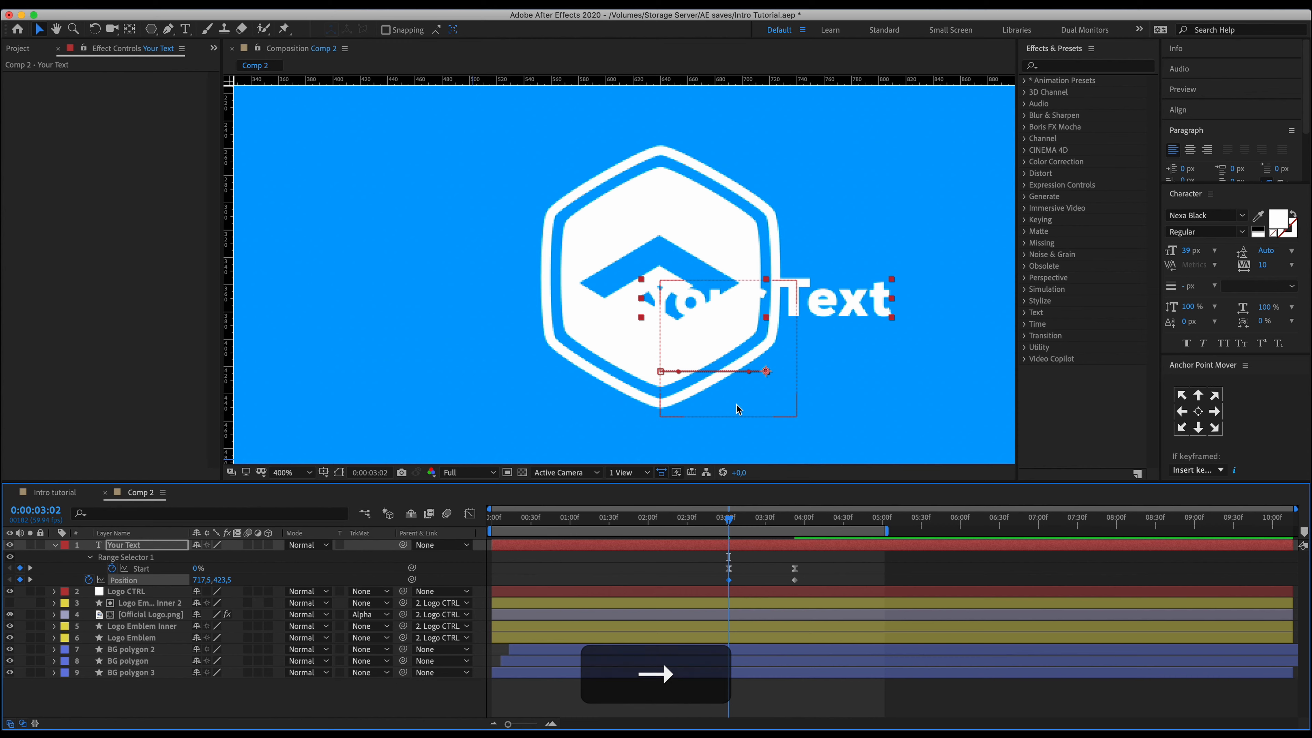
Delay the first Position keyframe to about 0:00:03:24 and the second to about 0:00:04:01.
{"action": "left_click_drag", "start_coordinate": [729, 581], "coordinate": [740, 581]}
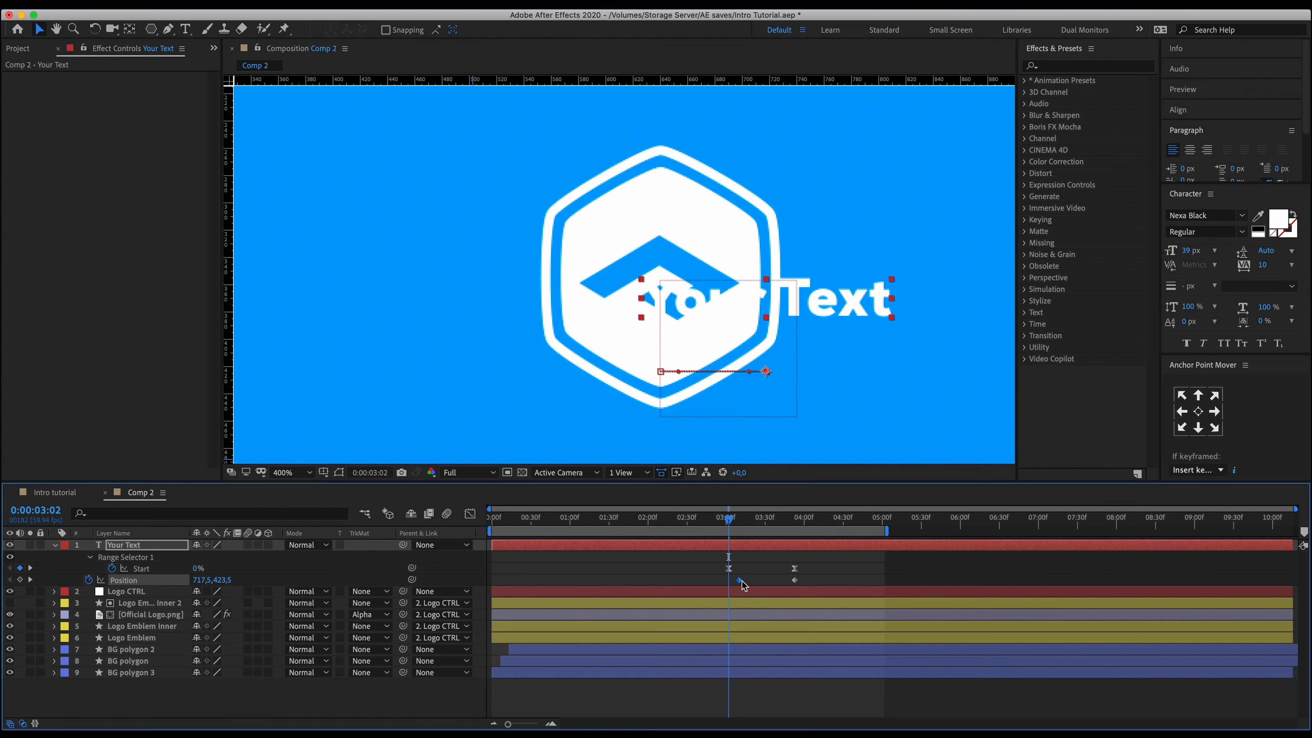
{"action": "left_click_drag", "start_coordinate": [729, 519], "coordinate": [758, 581]}
{"action": "left_click_drag", "start_coordinate": [752, 524], "coordinate": [783, 526]}
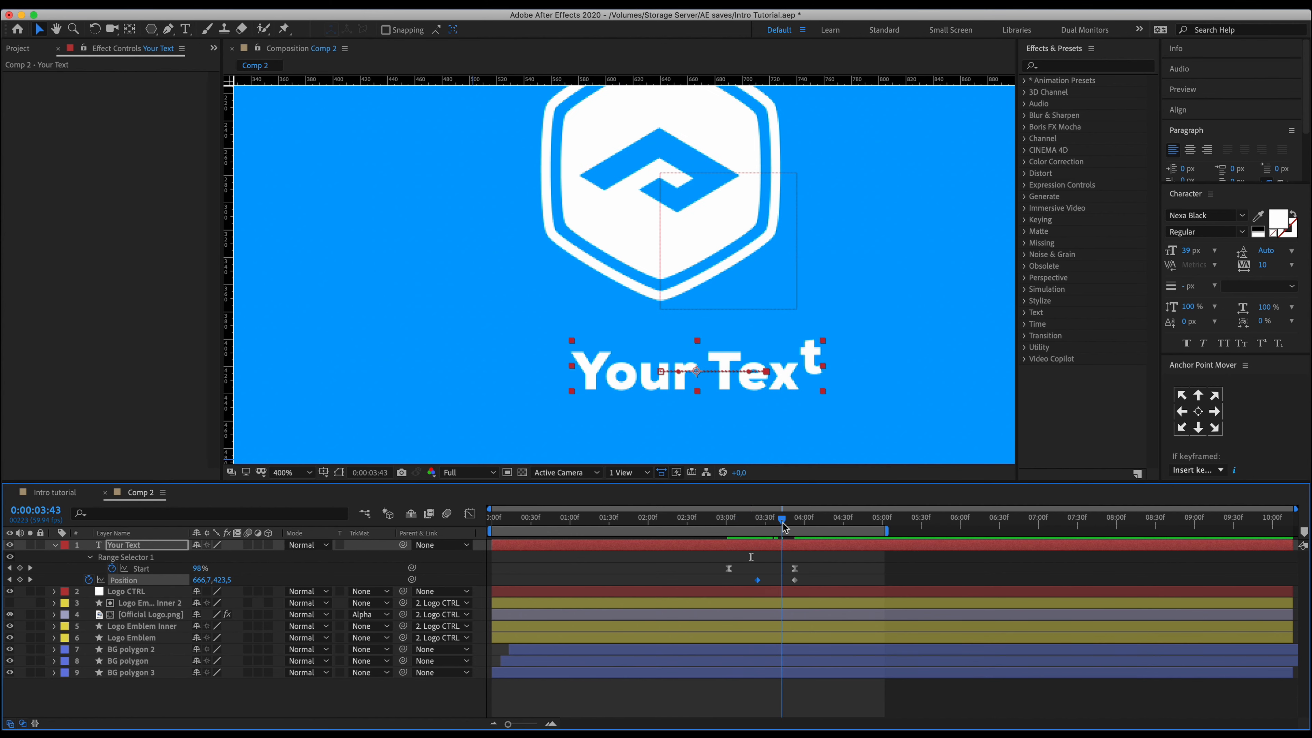
{"action": "left_click_drag", "start_coordinate": [796, 581], "coordinate": [806, 583]}
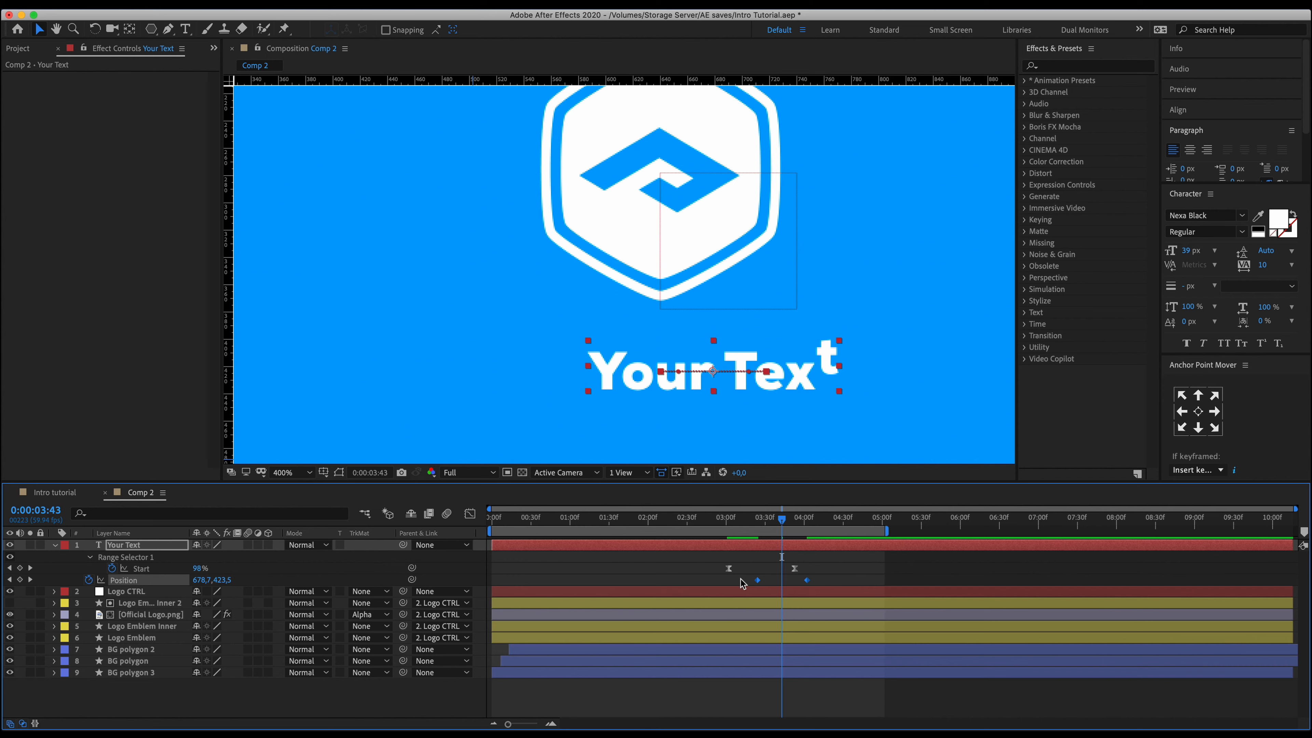
Easy-ease both Position keyframes and preview the text's sideways motion.
{"action": "key", "text": "F9"}
{"action": "left_click", "coordinate": [718, 515]}
{"action": "key", "text": "space"}
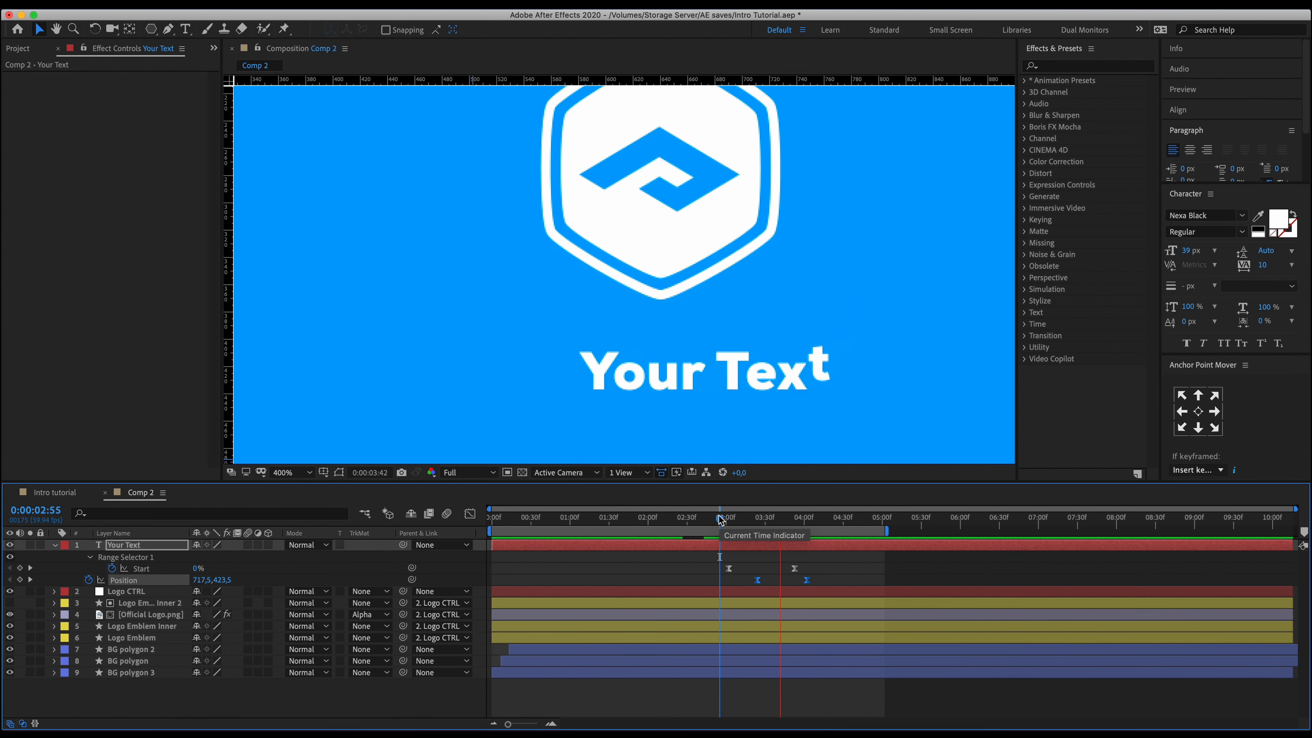
{"action": "key", "text": "comma"}
{"action": "key", "text": "comma"}
{"action": "key", "text": "comma"}
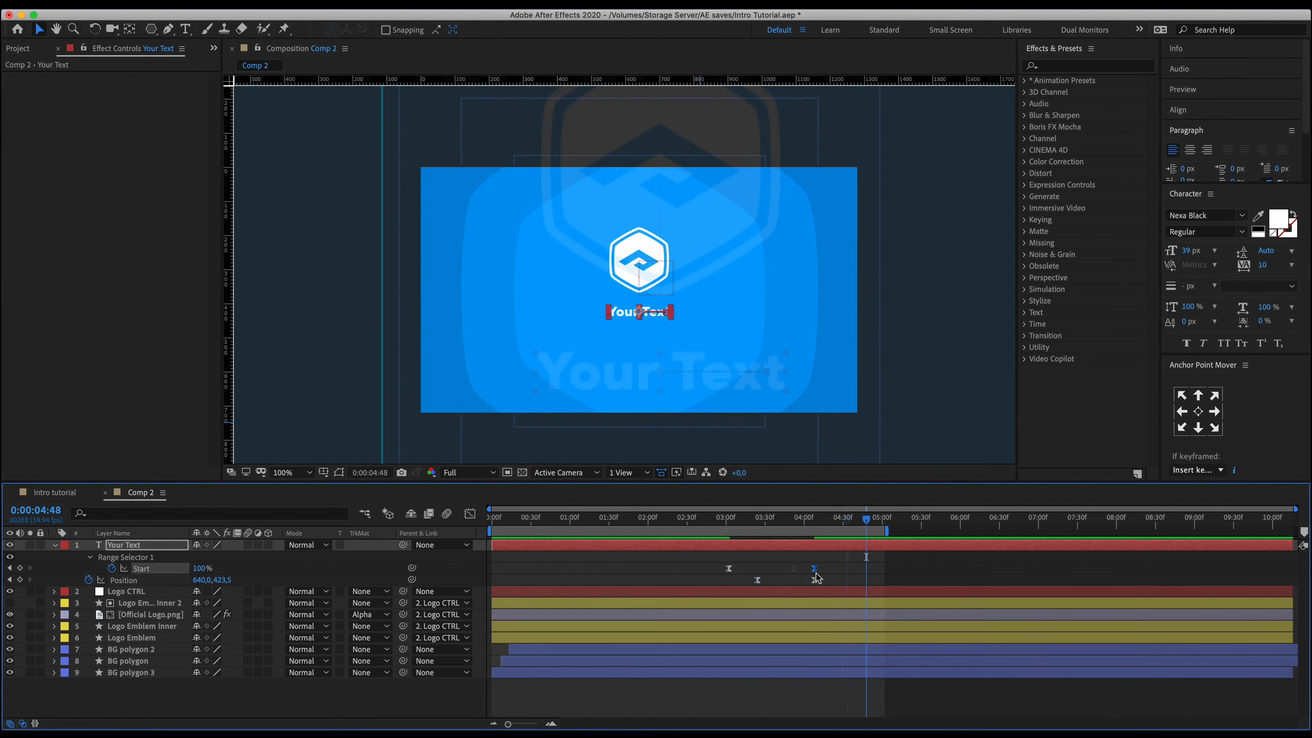
Shape the Position keyframes' speed curve to peak early with a long, gradual slowdown.
{"action": "left_click_drag", "start_coordinate": [754, 584], "coordinate": [755, 584]}
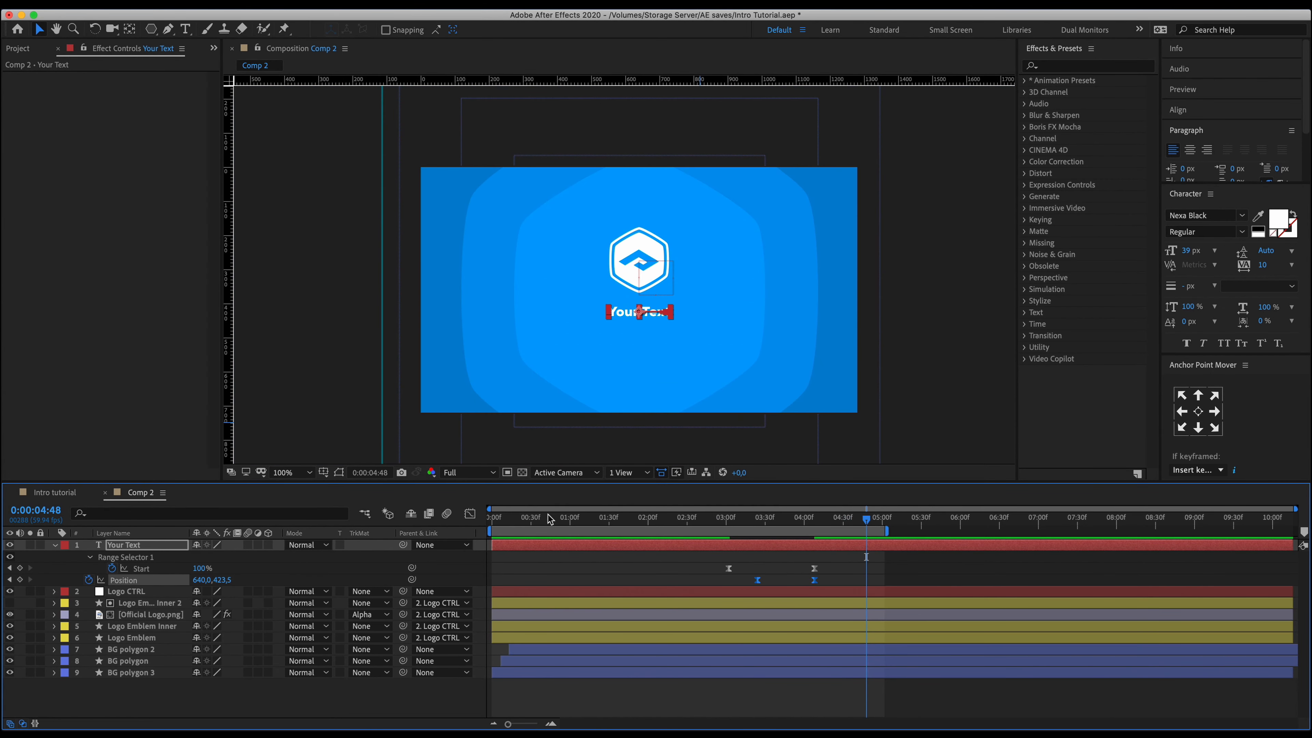
{"action": "left_click", "coordinate": [471, 515]}
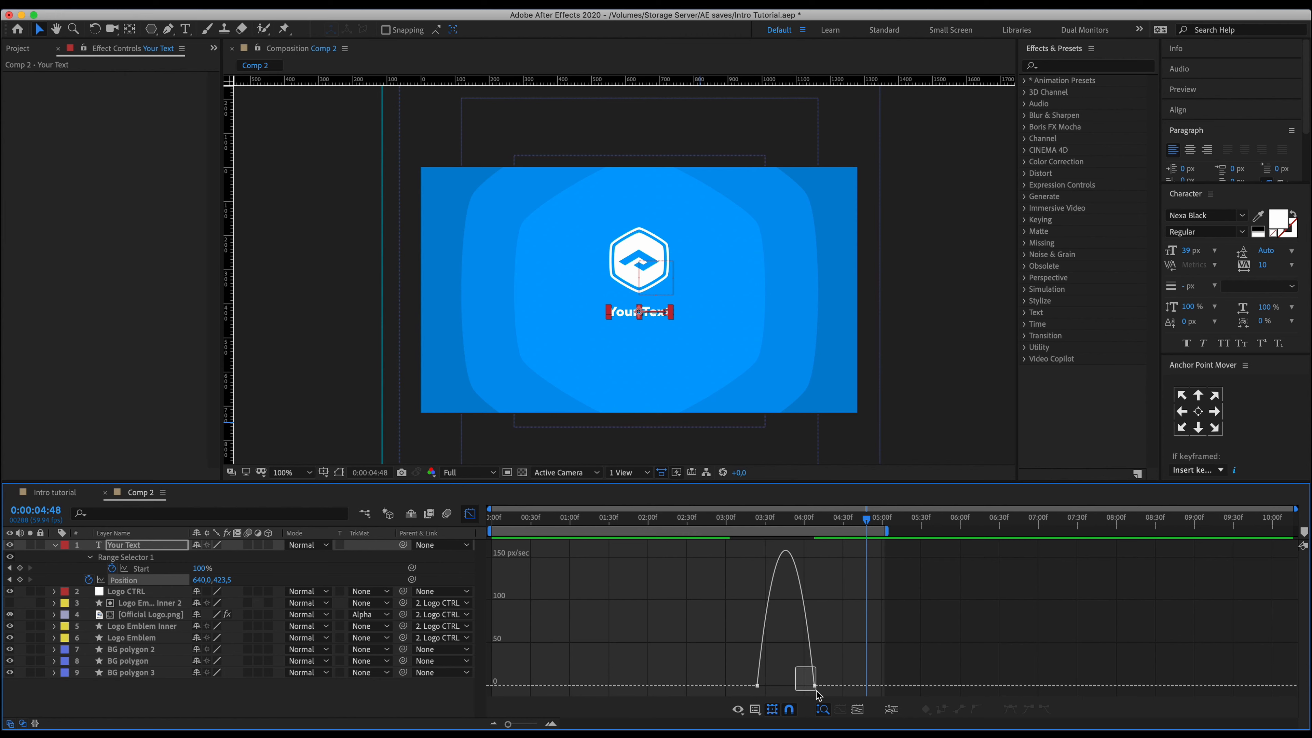
{"action": "left_click_drag", "start_coordinate": [817, 691], "coordinate": [776, 687]}
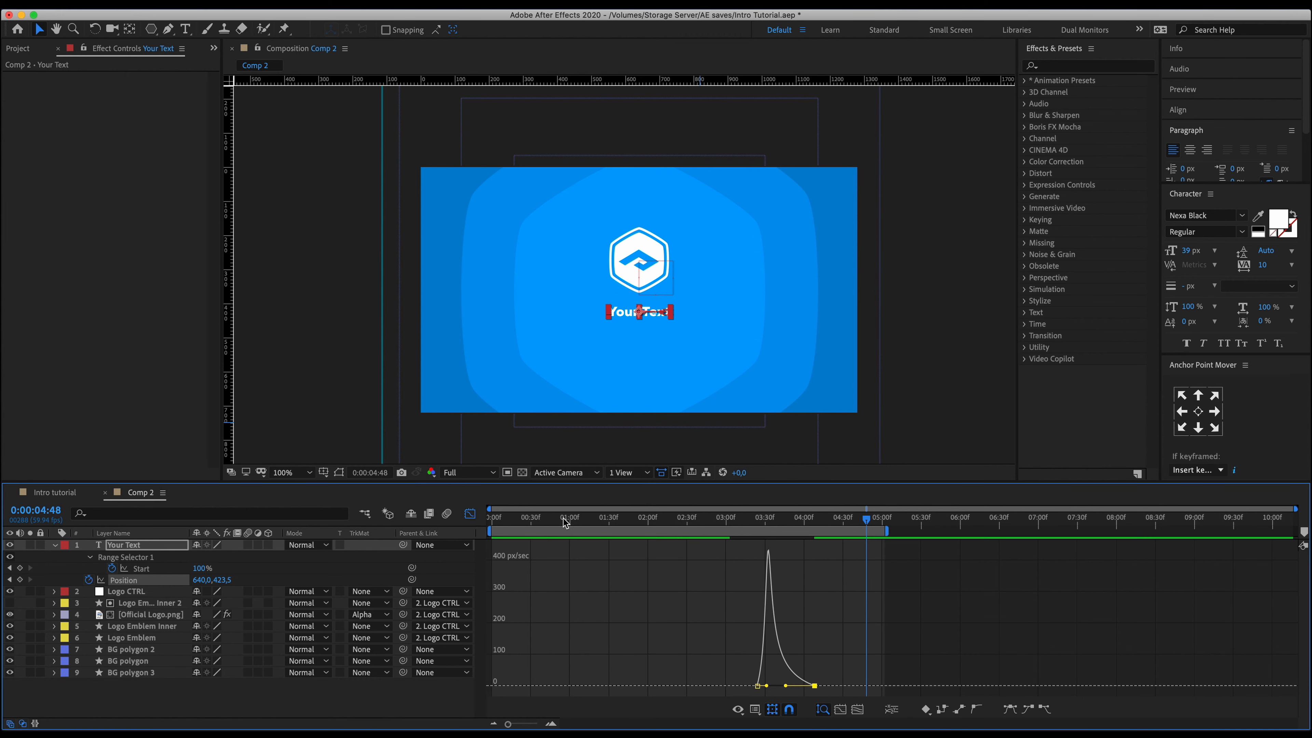
{"action": "left_click", "coordinate": [470, 517]}
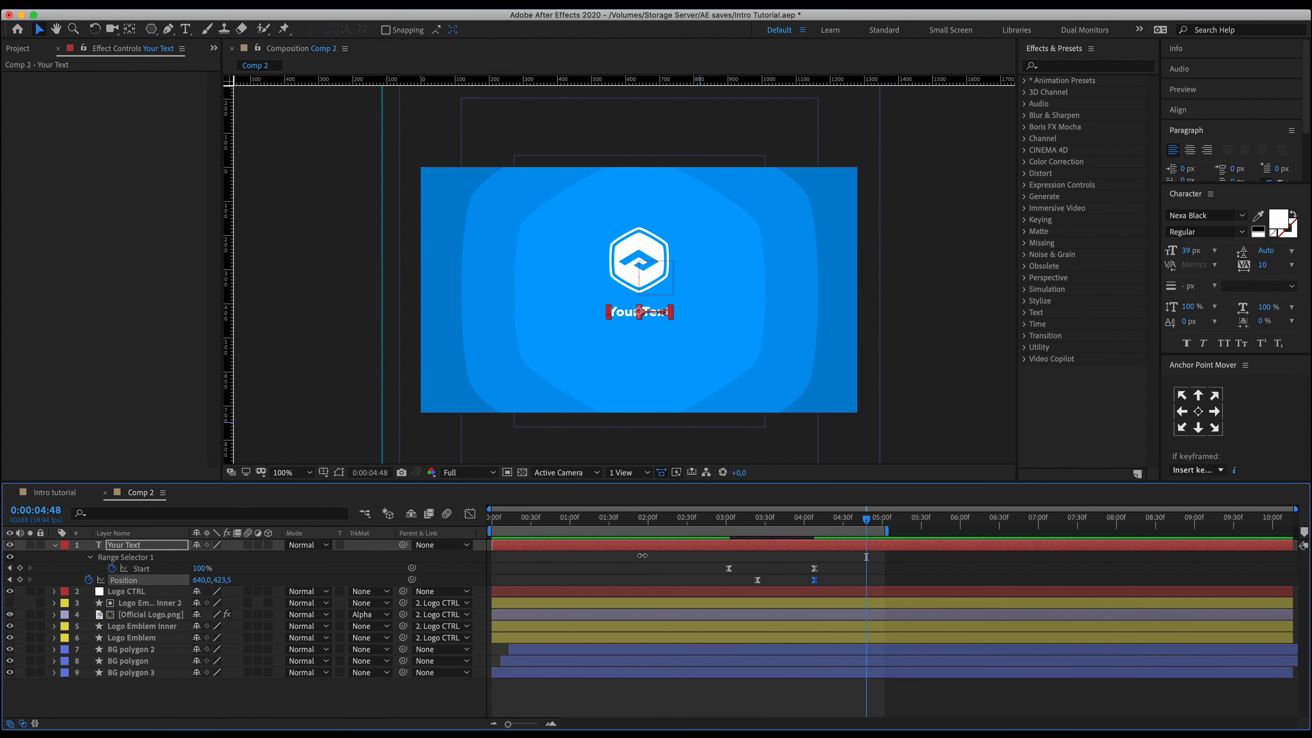
Preview the "Your Text" reveal from about 0:00:02:48 and examine how the letters overlap the emblem at 0:00:03:18.
{"action": "left_click", "coordinate": [711, 523]}
{"action": "key", "text": "space"}
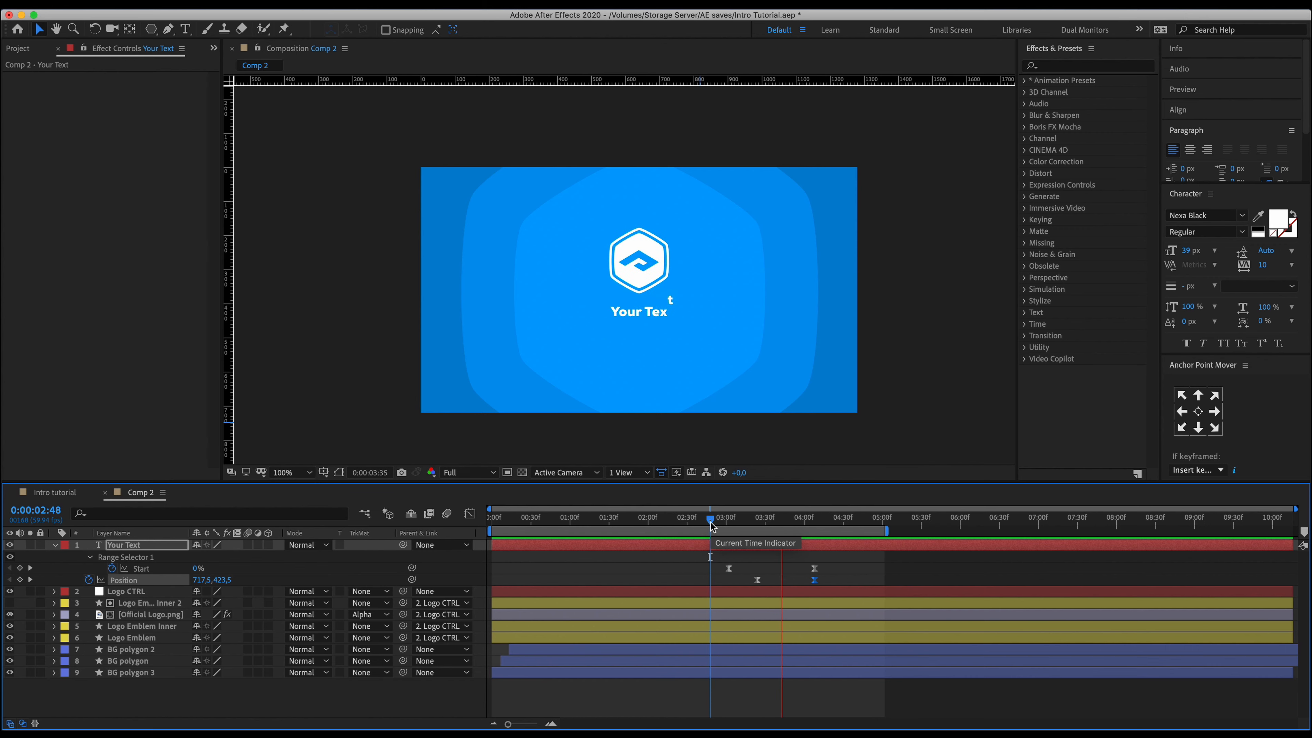
{"action": "key", "text": "space"}
{"action": "key", "text": "space"}
{"action": "key", "text": "space"}
{"action": "key", "text": "space"}
{"action": "key", "text": "space"}
{"action": "left_click", "coordinate": [742, 530]}
{"action": "mouse_move", "coordinate": [742, 530]}
{"action": "left_mouse_down"}
{"action": "mouse_move", "coordinate": [780, 527]}
{"action": "mouse_move", "coordinate": [730, 541]}
{"action": "mouse_move", "coordinate": [752, 540]}
{"action": "left_mouse_up"}
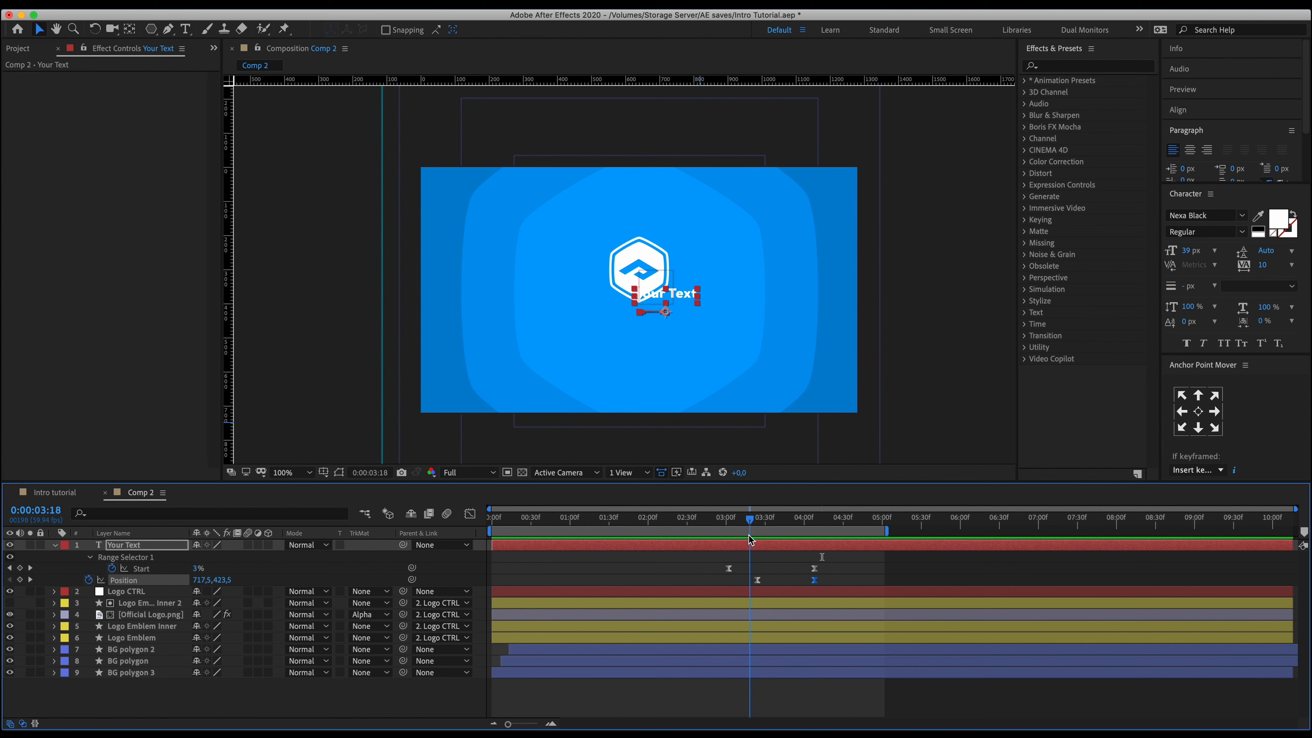
Draw a white rectangle about 500 by 200 px over the emblem, ending just above the text's final position.
{"action": "left_click", "coordinate": [224, 699]}
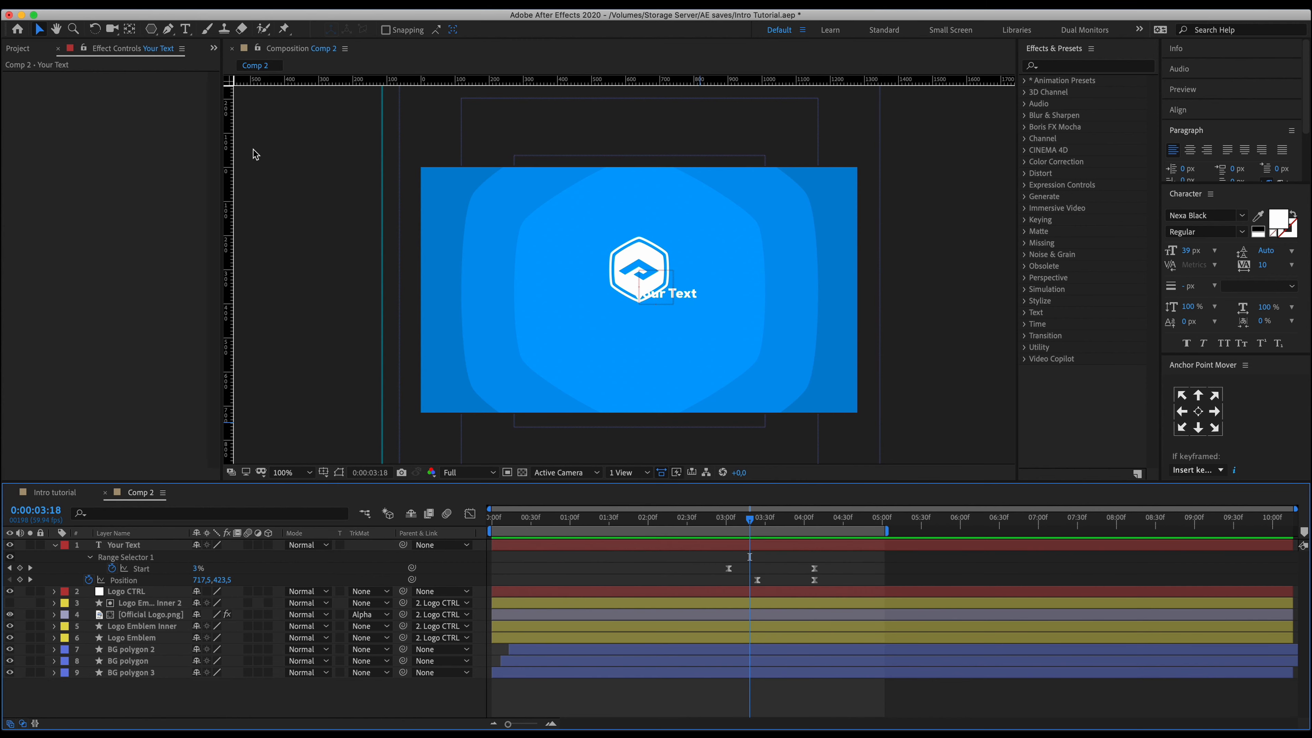
{"action": "left_click_drag", "start_coordinate": [151, 30], "coordinate": [180, 30]}
{"action": "left_click_drag", "start_coordinate": [567, 238], "coordinate": [739, 308]}
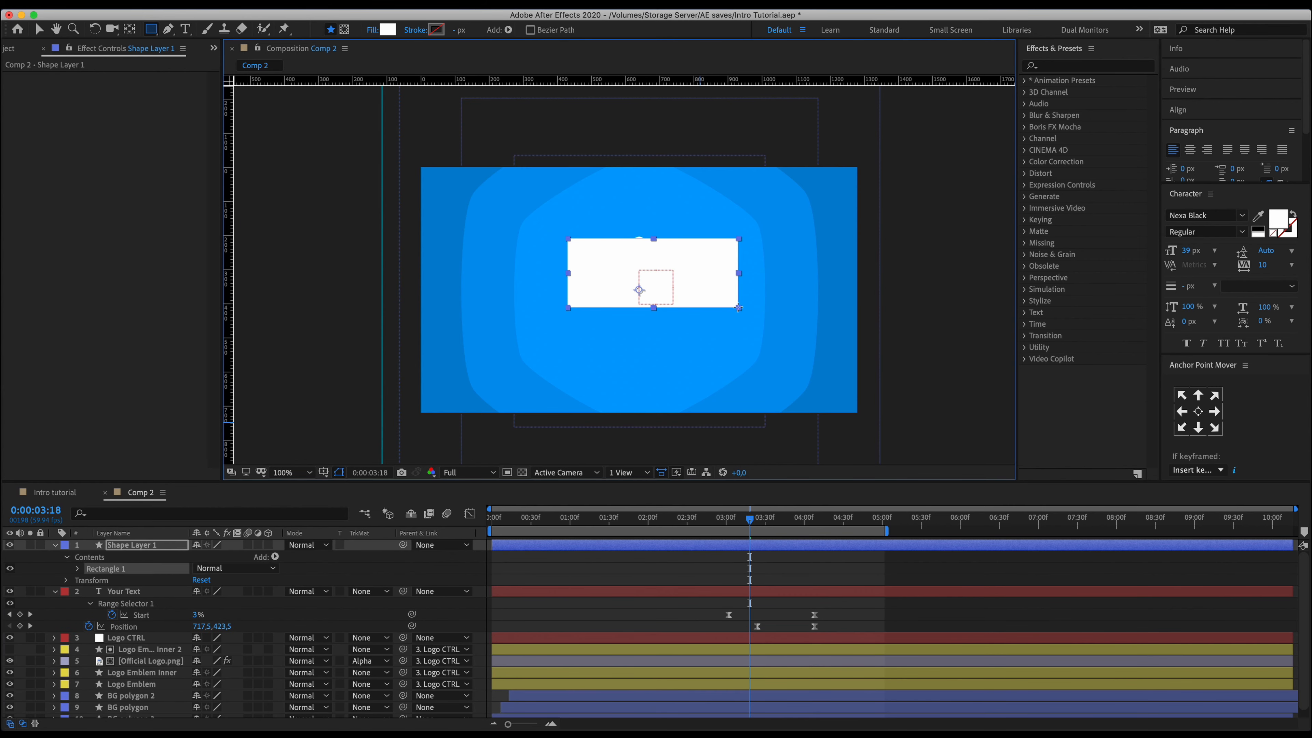
Set the Your Text layer's track matte to Alpha Inverted Matte "Shape Layer 1" and preview the reveal from 0:00:02:40.
{"action": "left_click", "coordinate": [132, 592]}
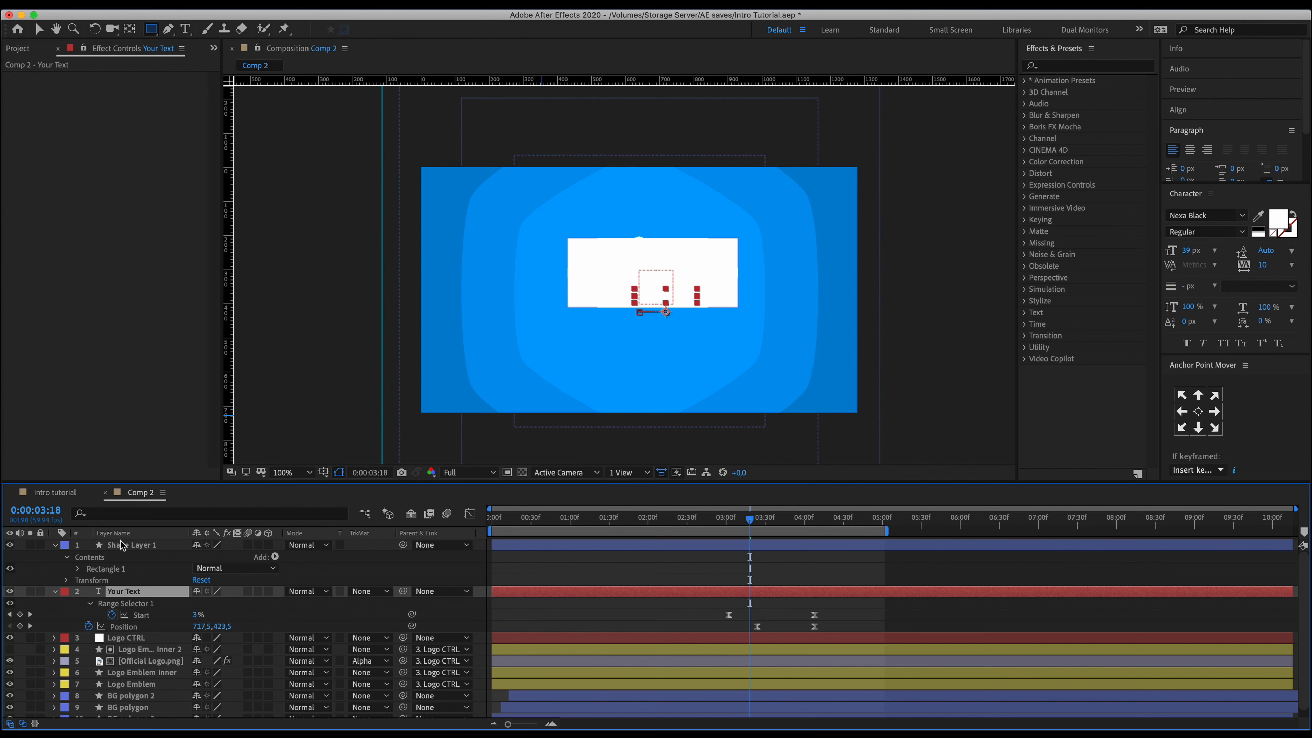
{"action": "left_click", "coordinate": [56, 546]}
{"action": "left_click", "coordinate": [55, 557]}
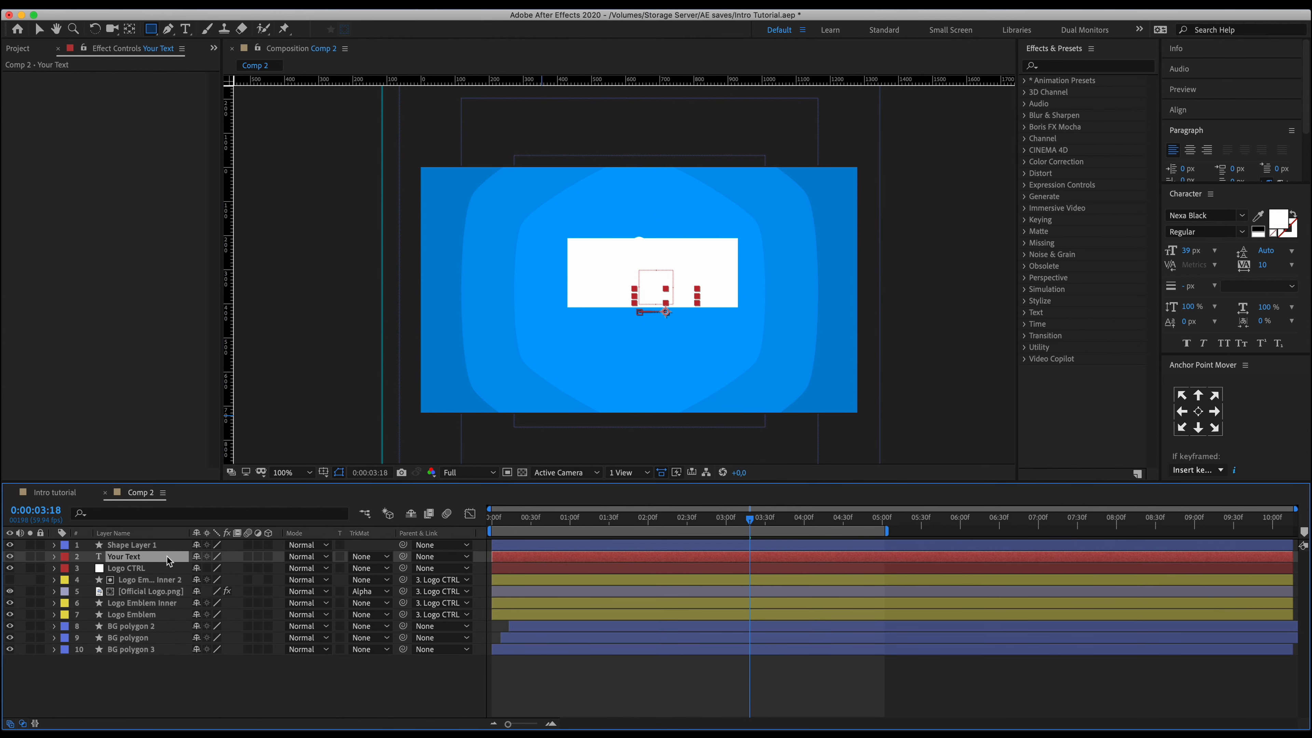
{"action": "left_click", "coordinate": [369, 560]}
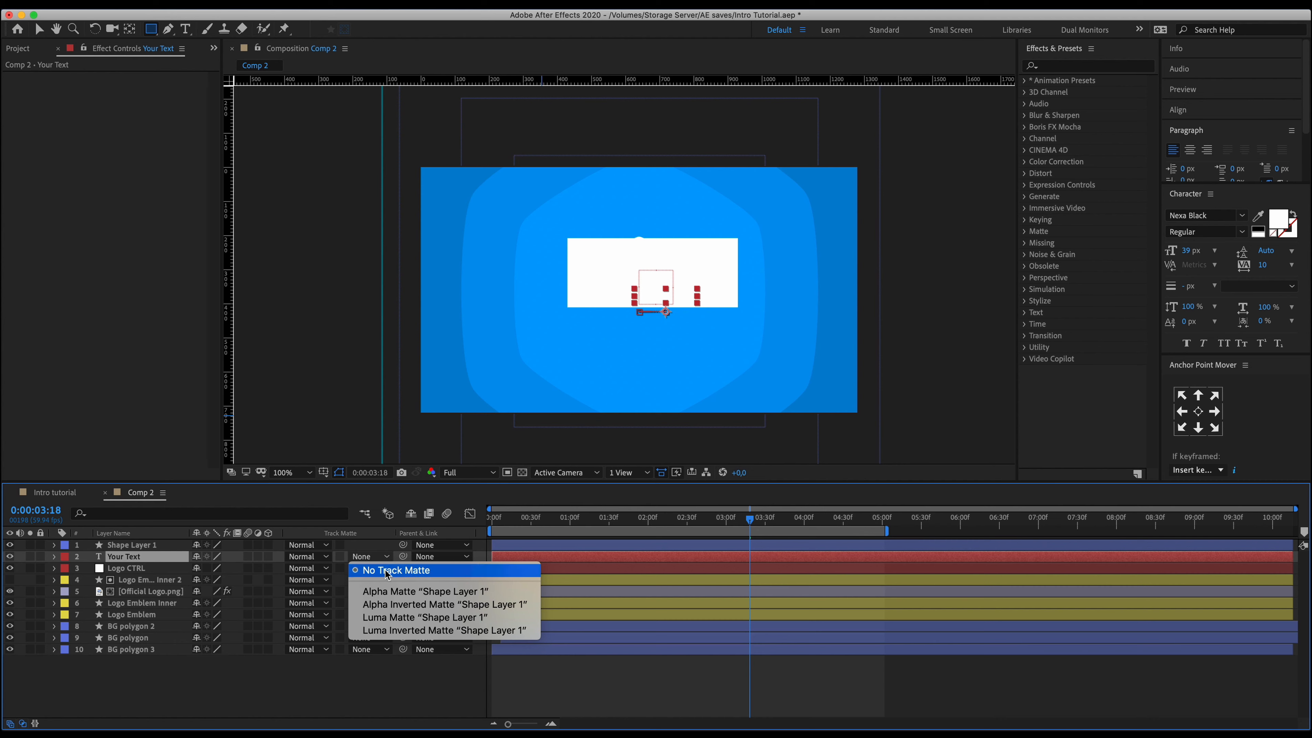
{"action": "left_click", "coordinate": [393, 597]}
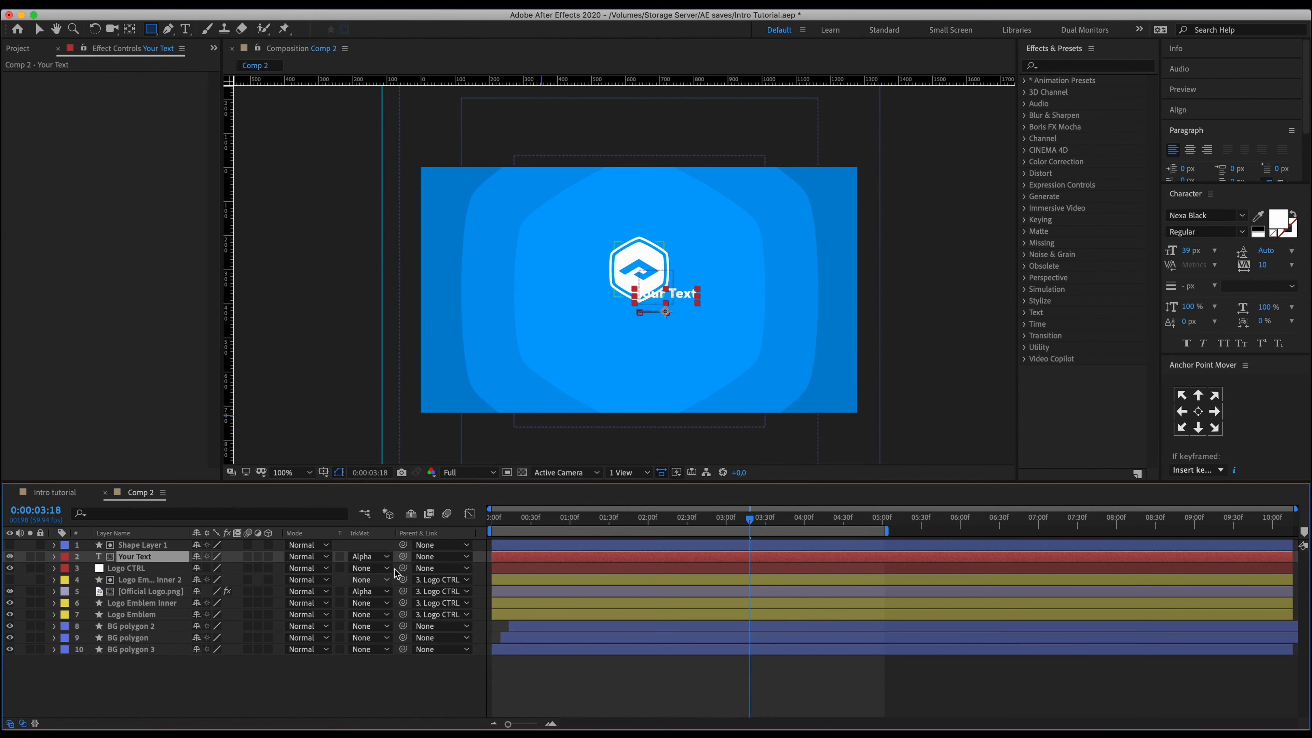
{"action": "left_click", "coordinate": [384, 558]}
{"action": "left_click", "coordinate": [389, 607]}
{"action": "left_click", "coordinate": [701, 524]}
{"action": "key", "text": "space"}
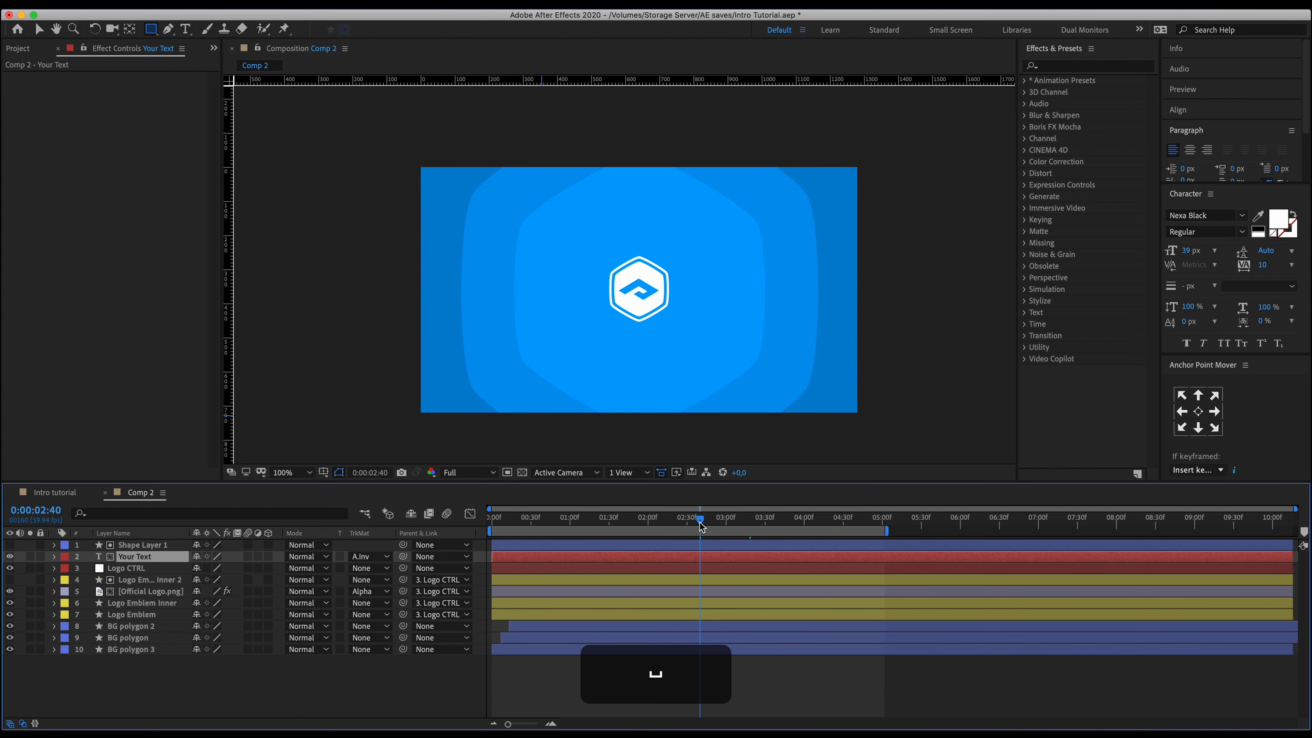
{"action": "key", "text": "space"}
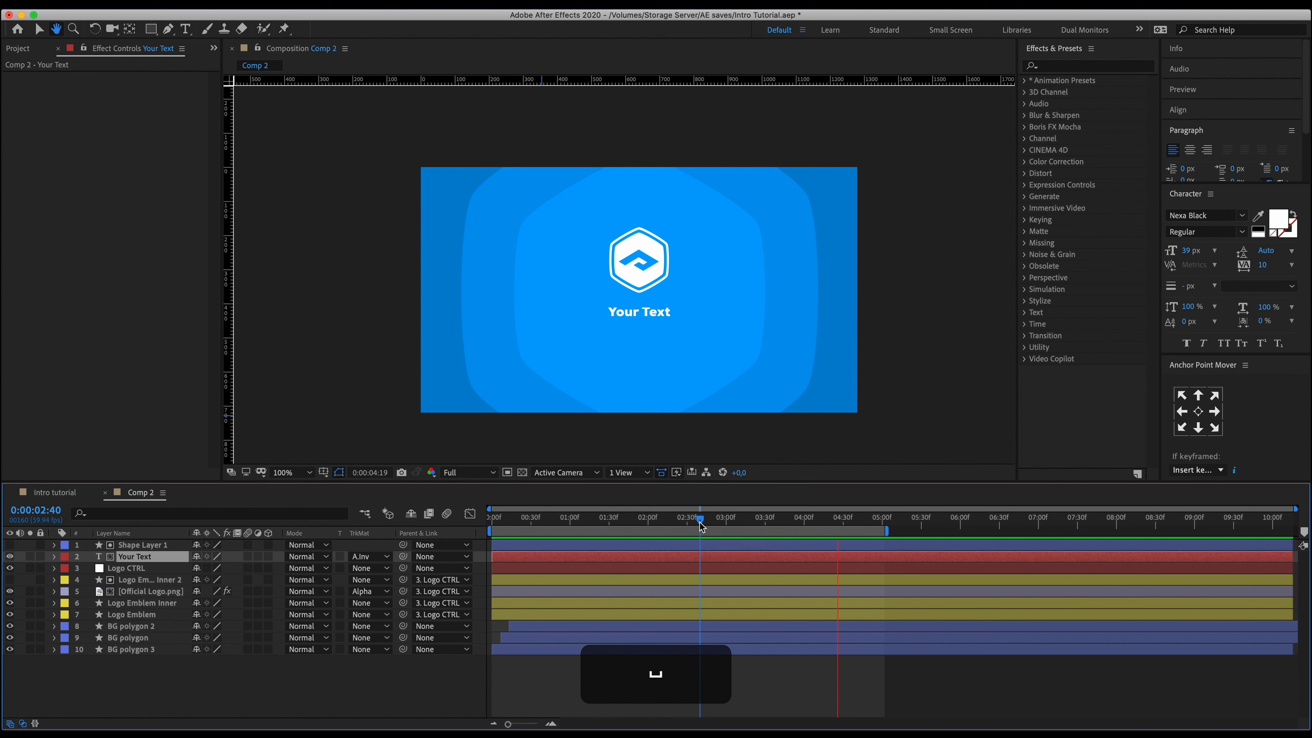
Nudge the Shape Layer 1 matte rectangle up about 24 px while viewing 0:00:03:23, and replay the text reveal.
{"action": "left_click_drag", "start_coordinate": [730, 523], "coordinate": [757, 526]}
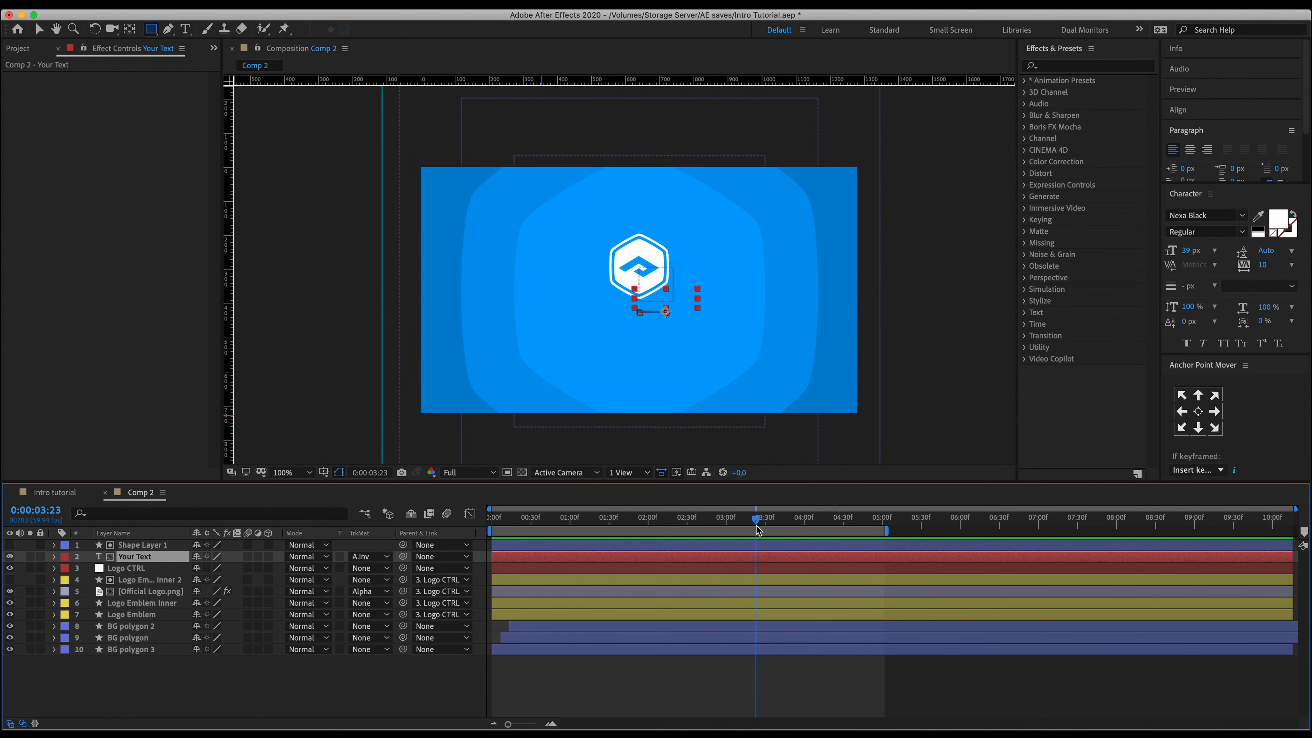
{"action": "left_click", "coordinate": [749, 544]}
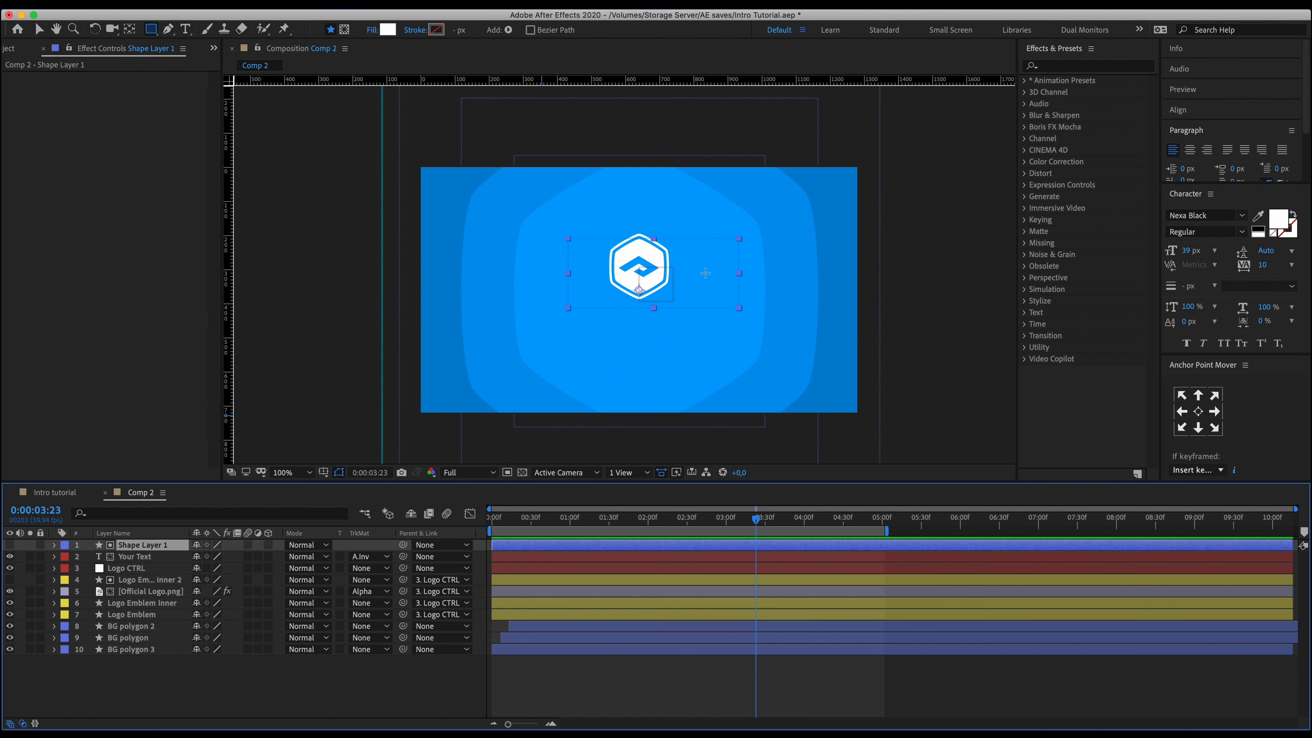
{"action": "key", "text": "v"}
{"action": "key", "text": "shift+Up"}
{"action": "key", "text": "shift+Up"}
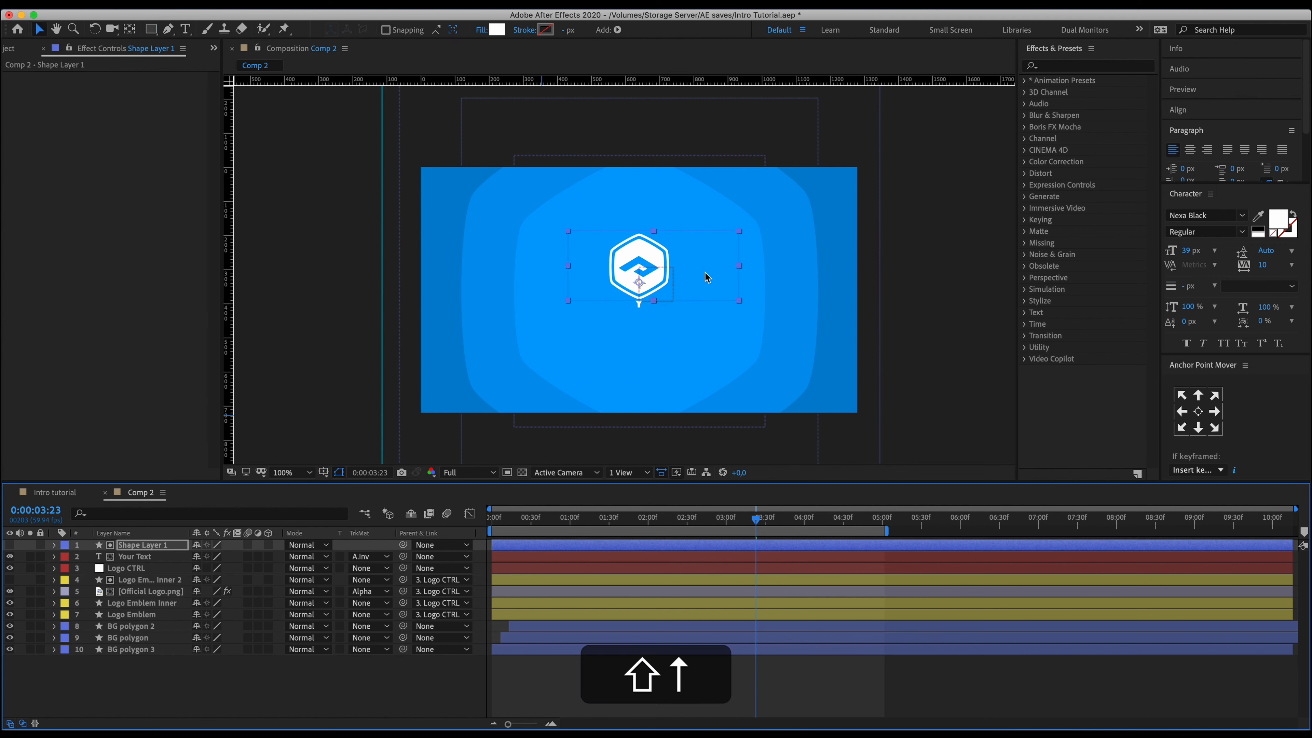
{"action": "key", "text": "Up"}
{"action": "key", "text": "Up"}
{"action": "key", "text": "Up"}
{"action": "key", "text": "Up"}
{"action": "key", "text": "Up"}
{"action": "key", "text": "Up"}
{"action": "key", "text": "Down"}
{"action": "key", "text": "Down"}
{"action": "left_click", "coordinate": [698, 522]}
{"action": "key", "text": "space"}
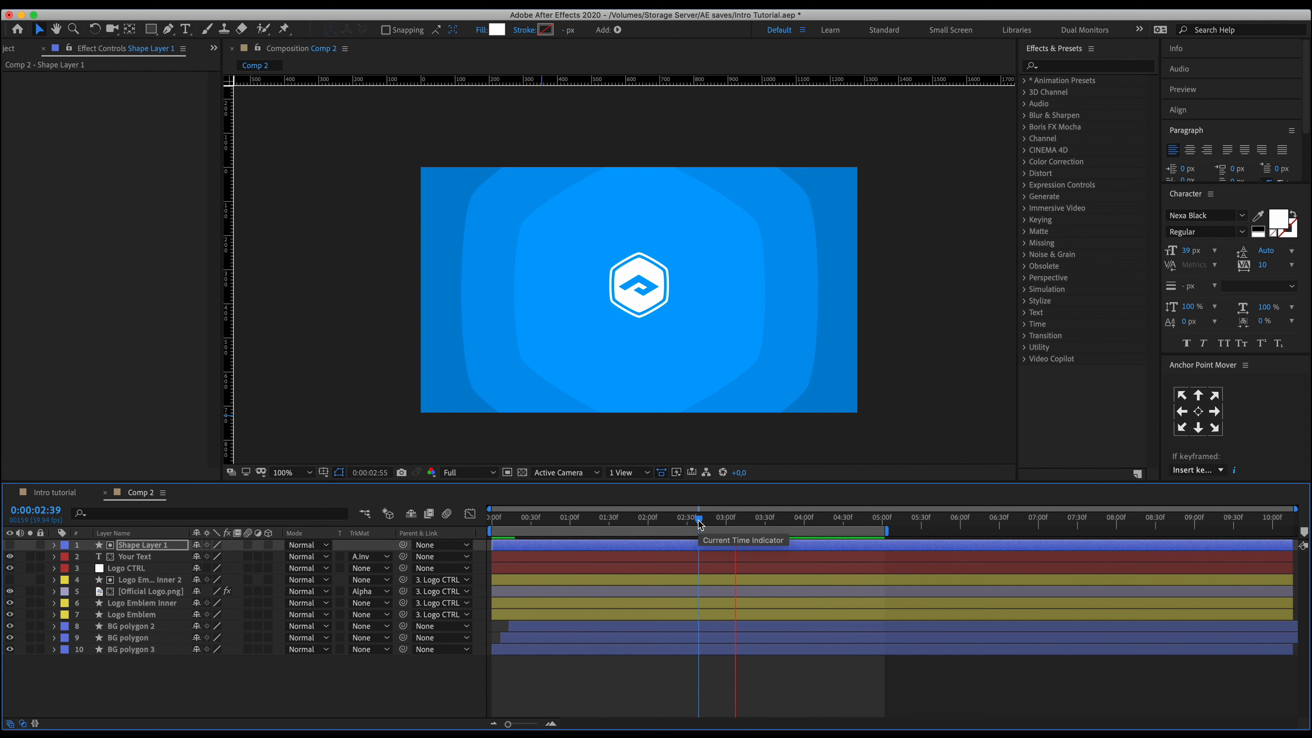
{"action": "key", "text": "space"}
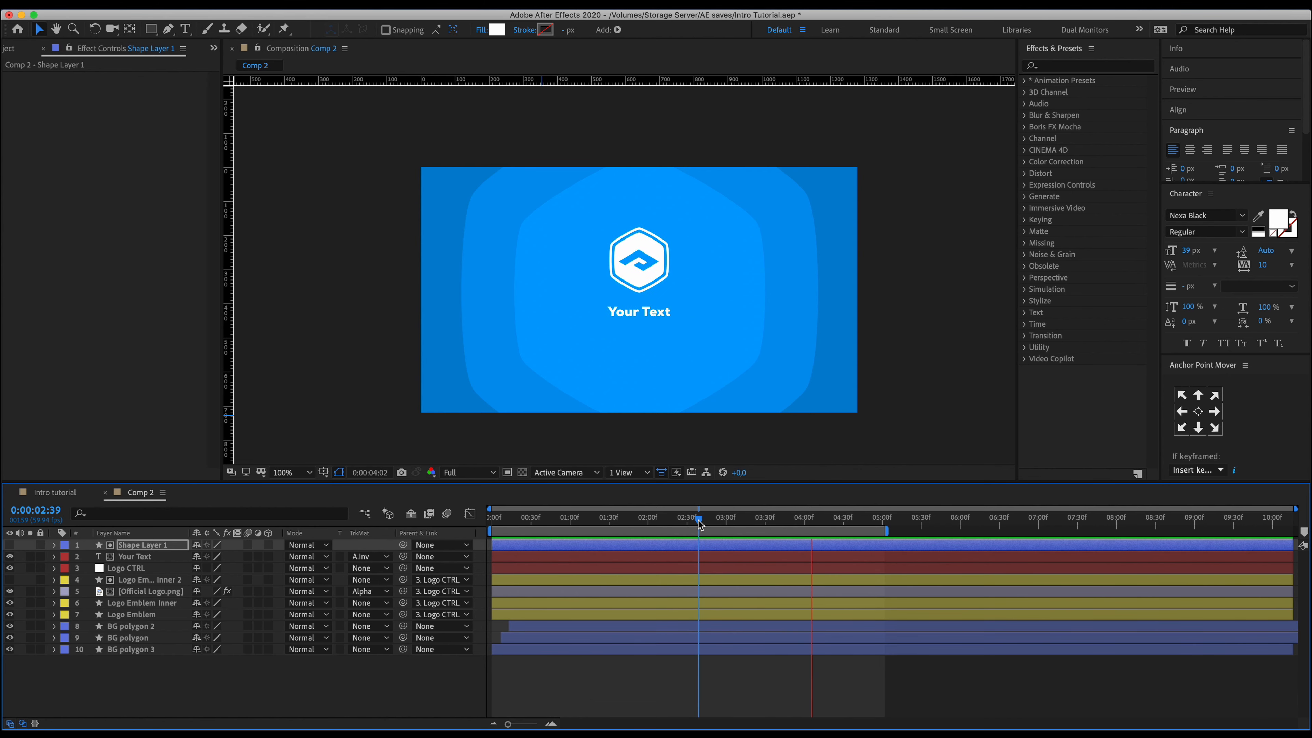
{"action": "key", "text": "space"}
Lower the matte rectangle slightly at 0:00:03:16, replay the reveal, and leave the current time at 0:00:04:12.
{"action": "left_click_drag", "start_coordinate": [698, 521], "coordinate": [747, 515]}
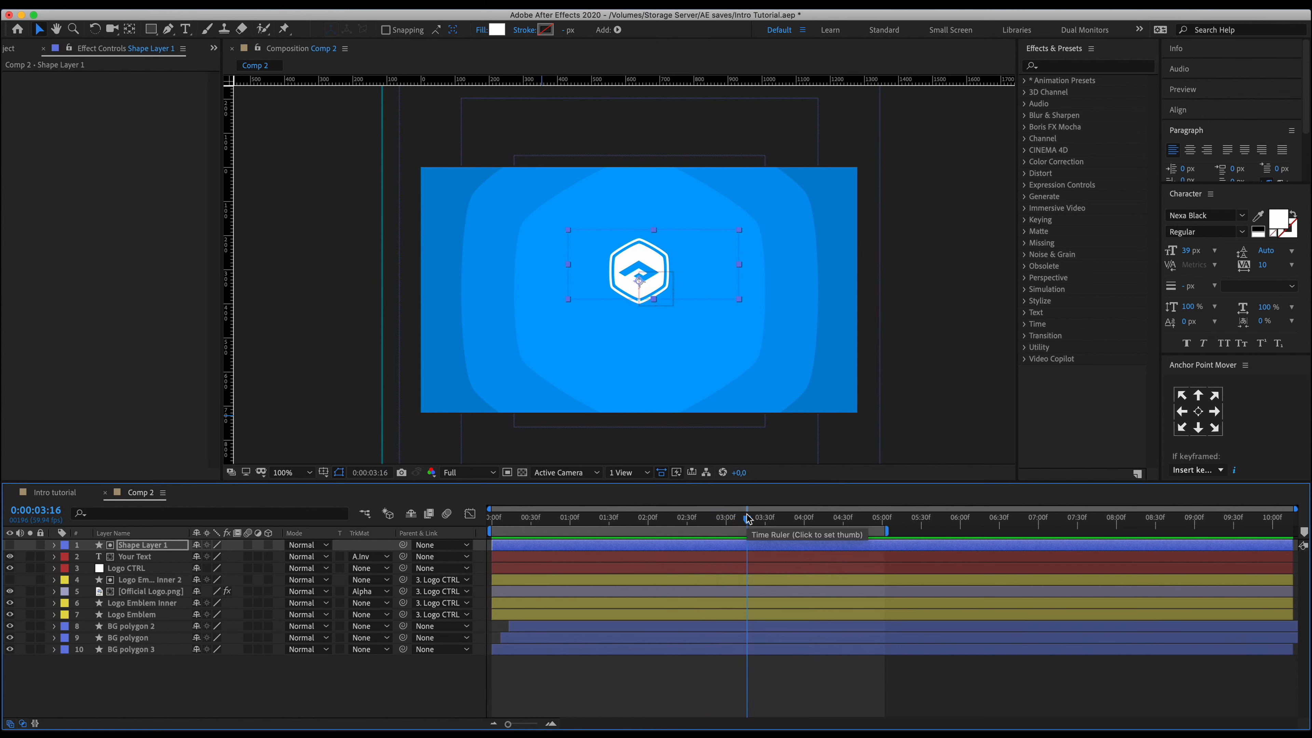
{"action": "key", "text": "Down"}
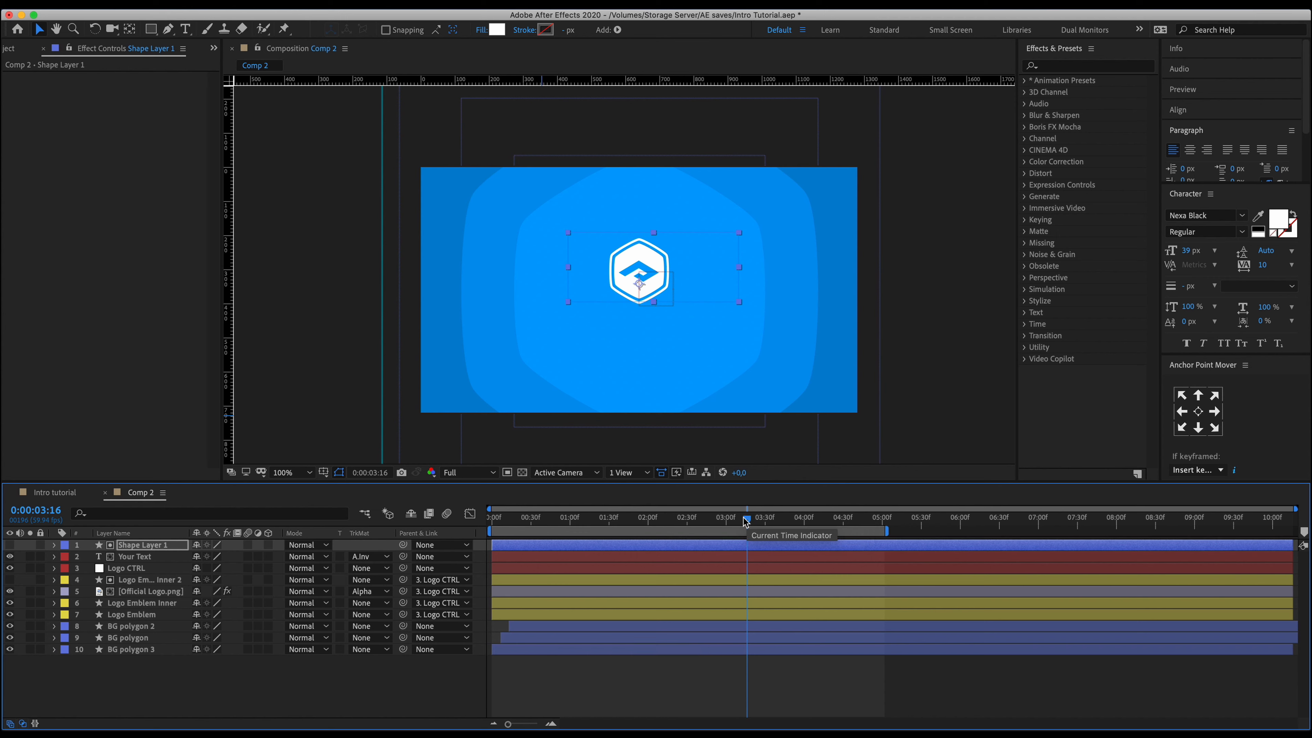
{"action": "left_click", "coordinate": [731, 518]}
{"action": "key", "text": "space"}
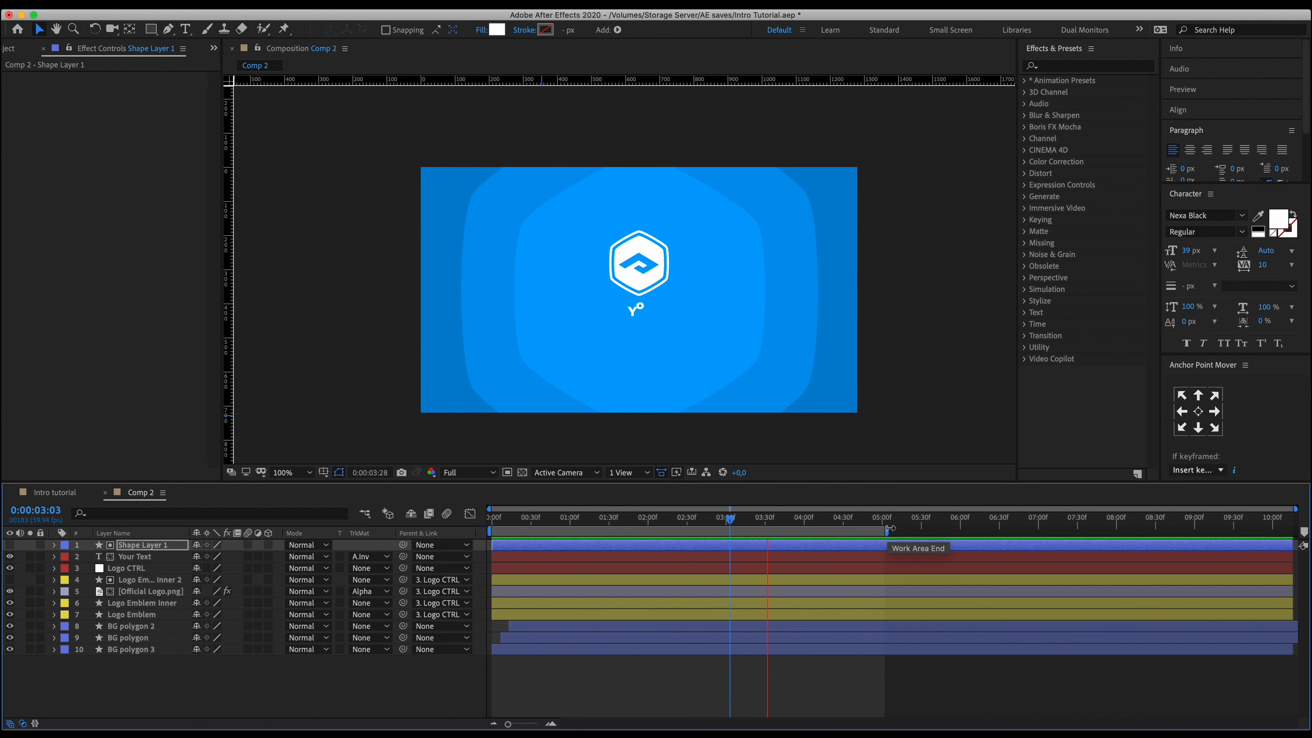
{"action": "key", "text": "space"}
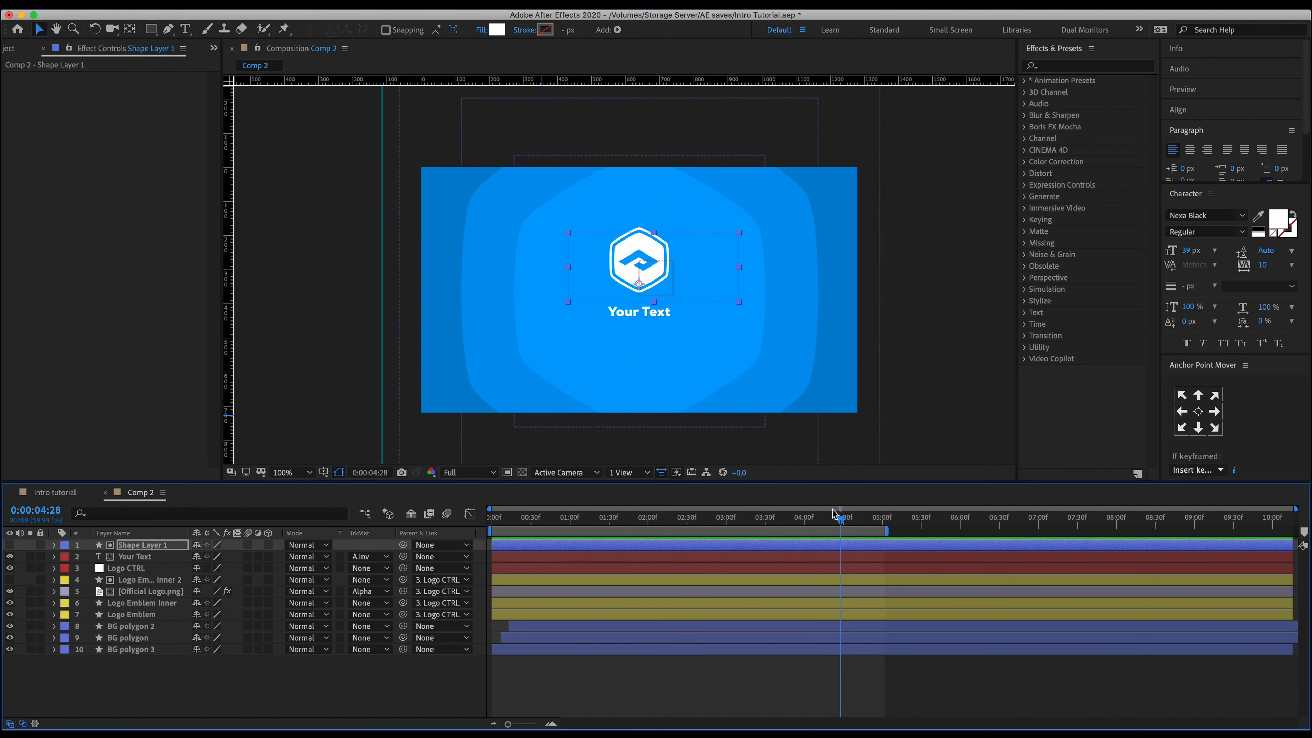
{"action": "left_click_drag", "start_coordinate": [750, 517], "coordinate": [817, 518]}
Preview the reference animation in the Intro tutorial composition from about 0:00:02:38 and return to Comp 2.
{"action": "left_click", "coordinate": [54, 492]}
{"action": "left_click_drag", "start_coordinate": [573, 518], "coordinate": [700, 524]}
{"action": "key", "text": "space"}
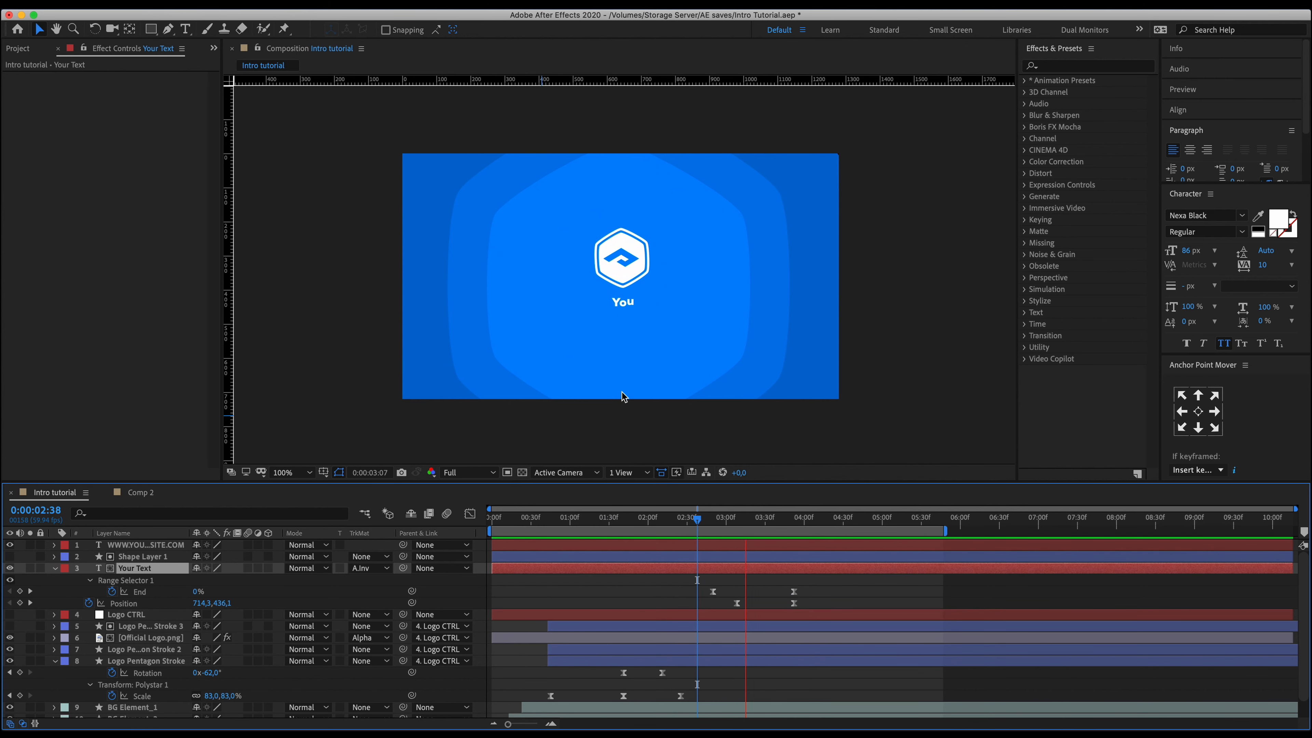
{"action": "key", "text": "space"}
{"action": "left_click", "coordinate": [154, 493]}
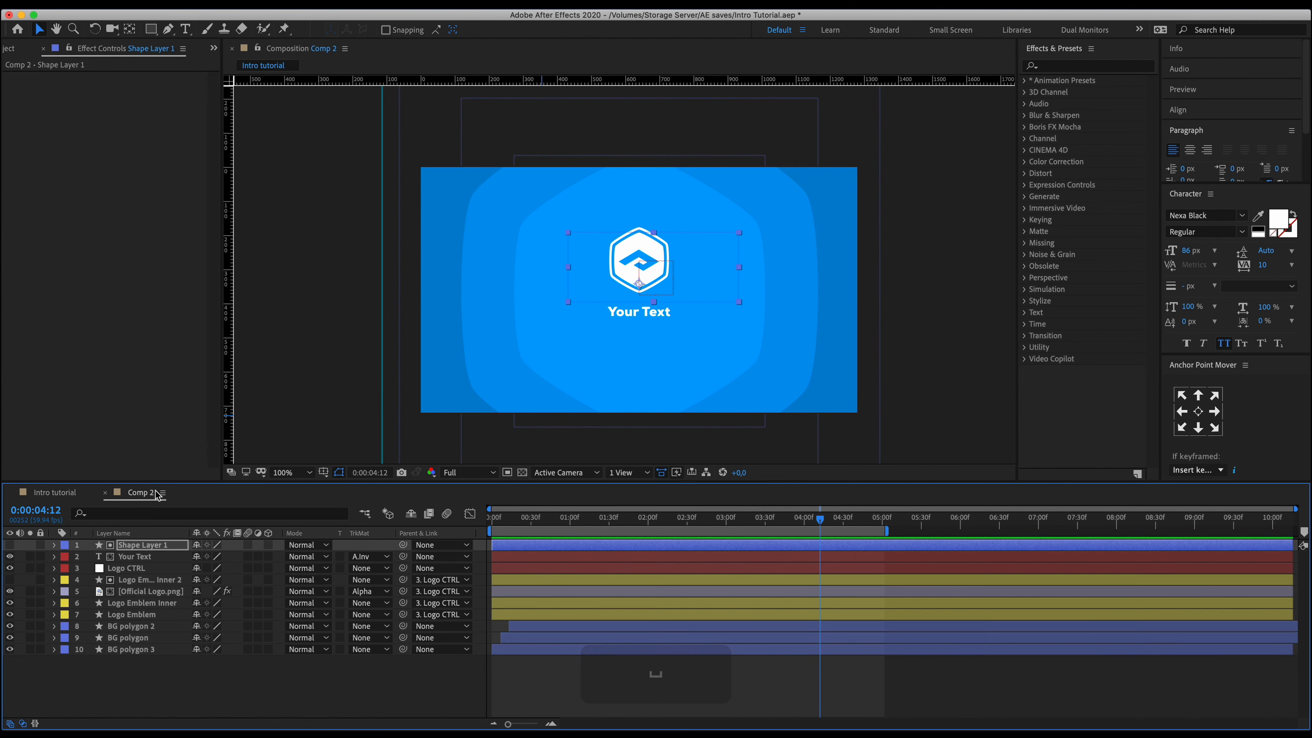
Add a text layer near the bottom of the frame reading "WWW:YOURSITE:COM".
{"action": "left_click", "coordinate": [145, 661]}
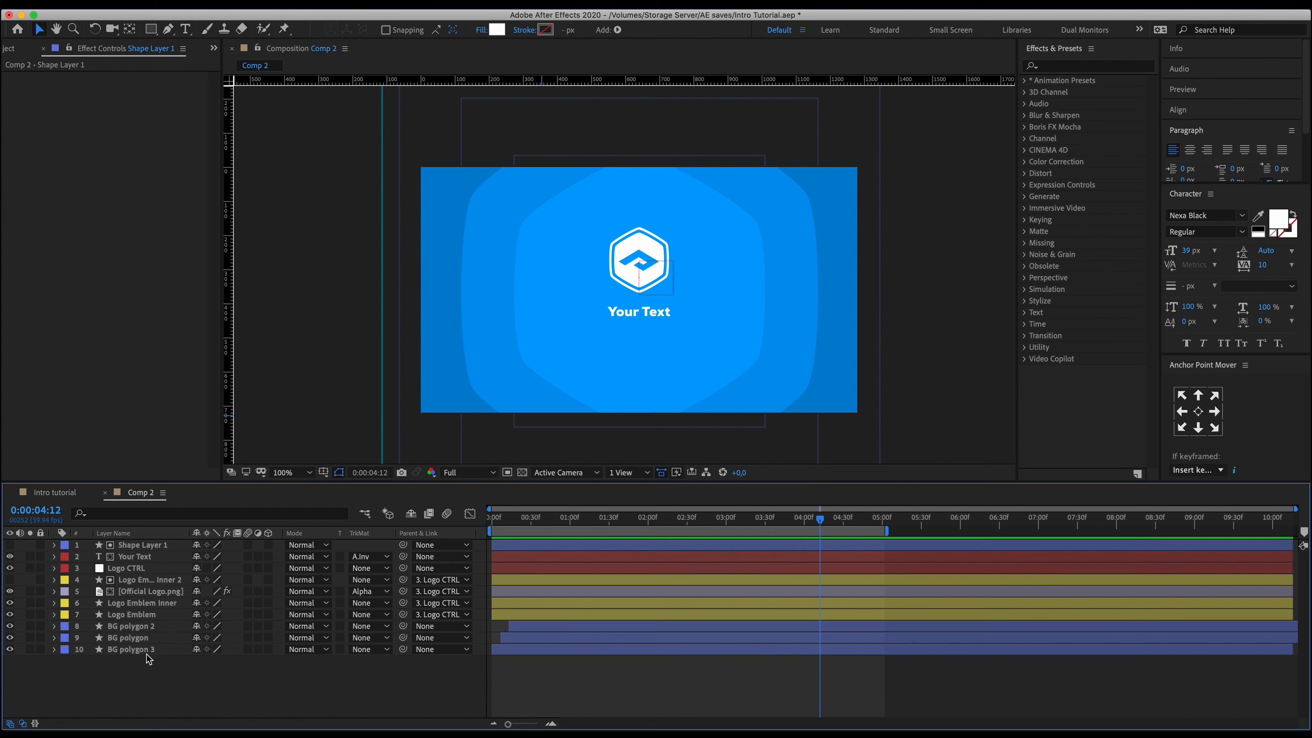
{"action": "left_click", "coordinate": [186, 29]}
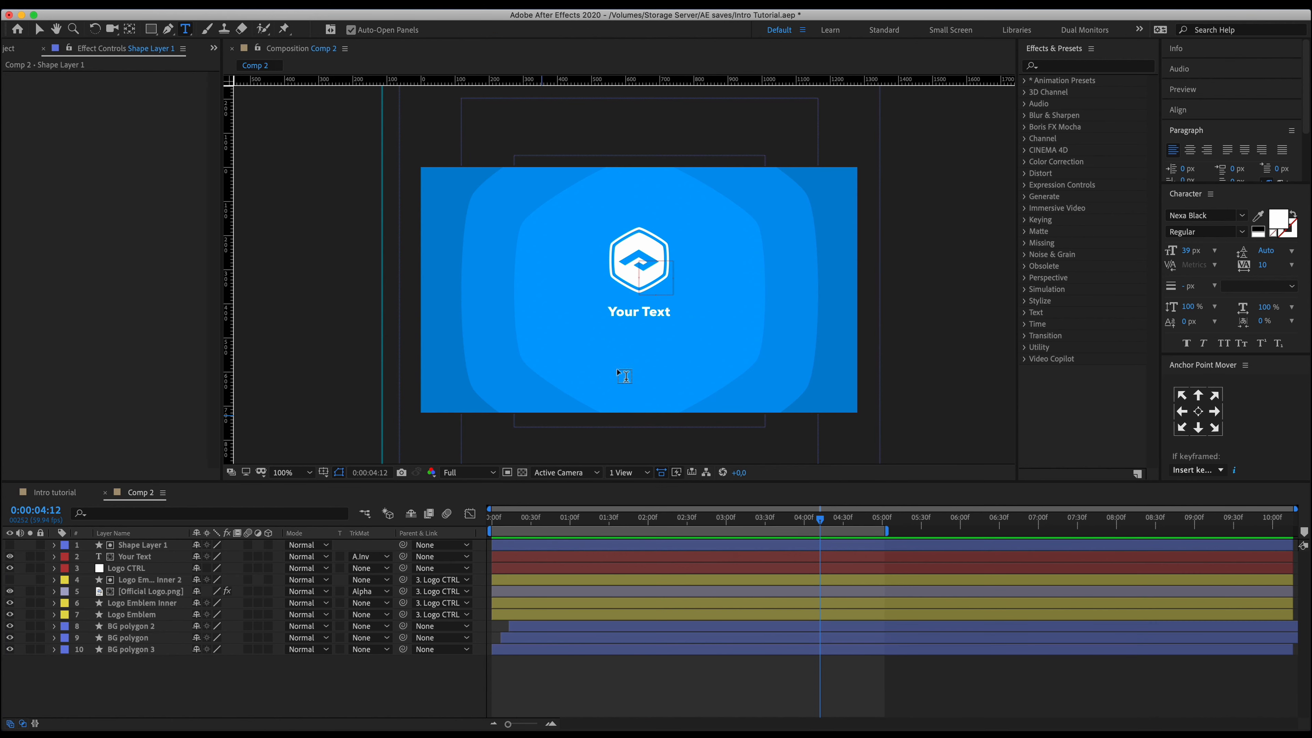
{"action": "left_click", "coordinate": [552, 394]}
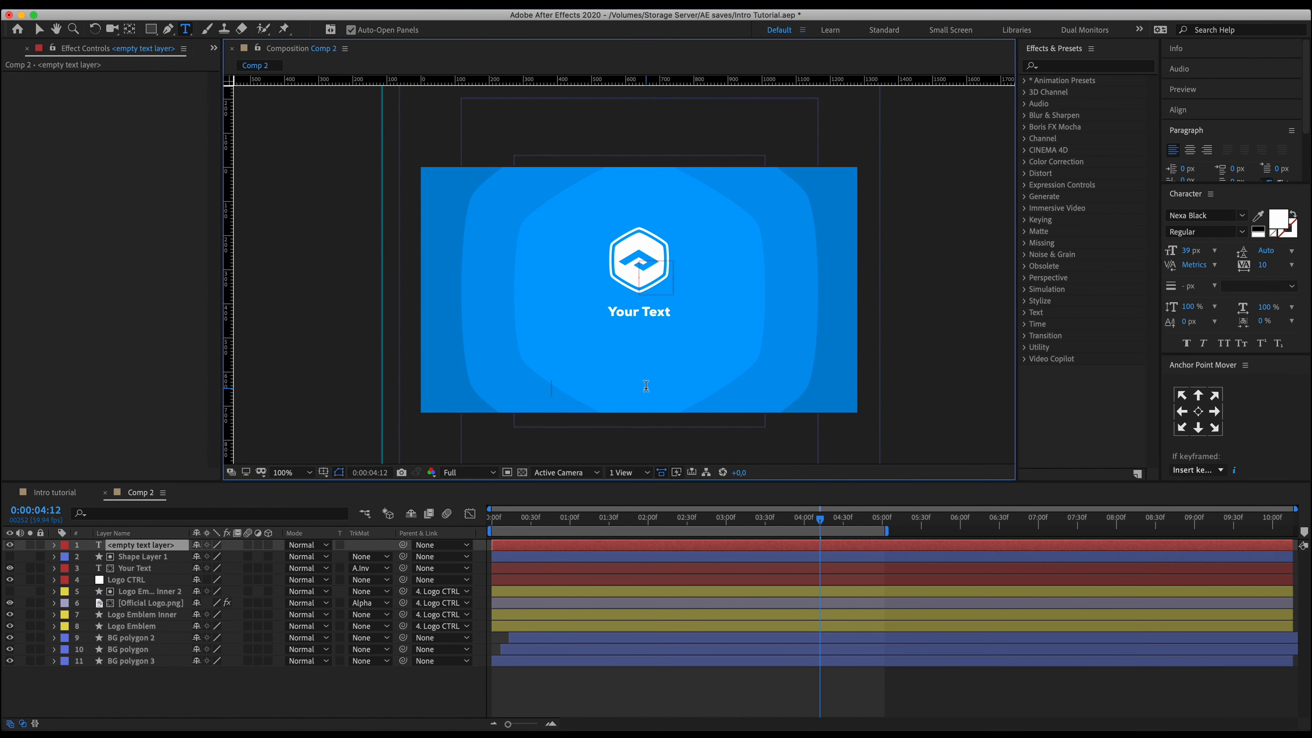
{"action": "type", "text": "W"}
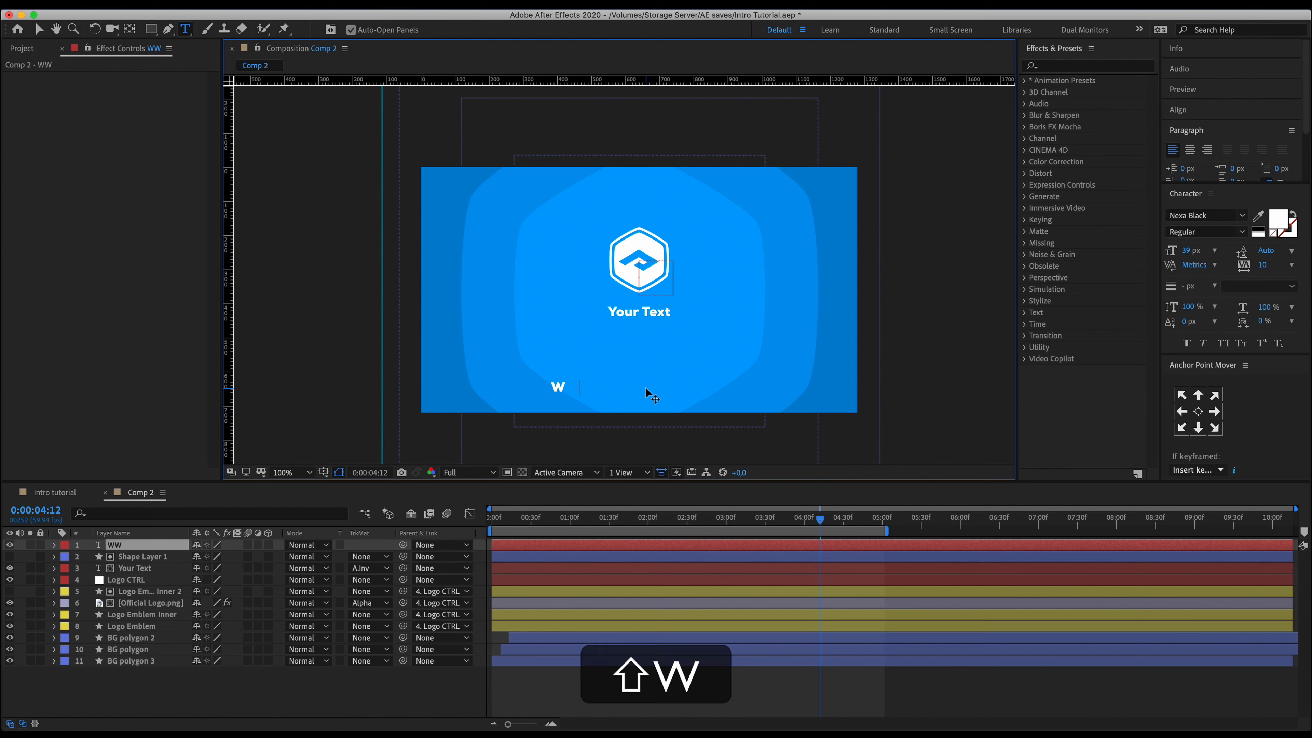
{"action": "type", "text": "WW:"}
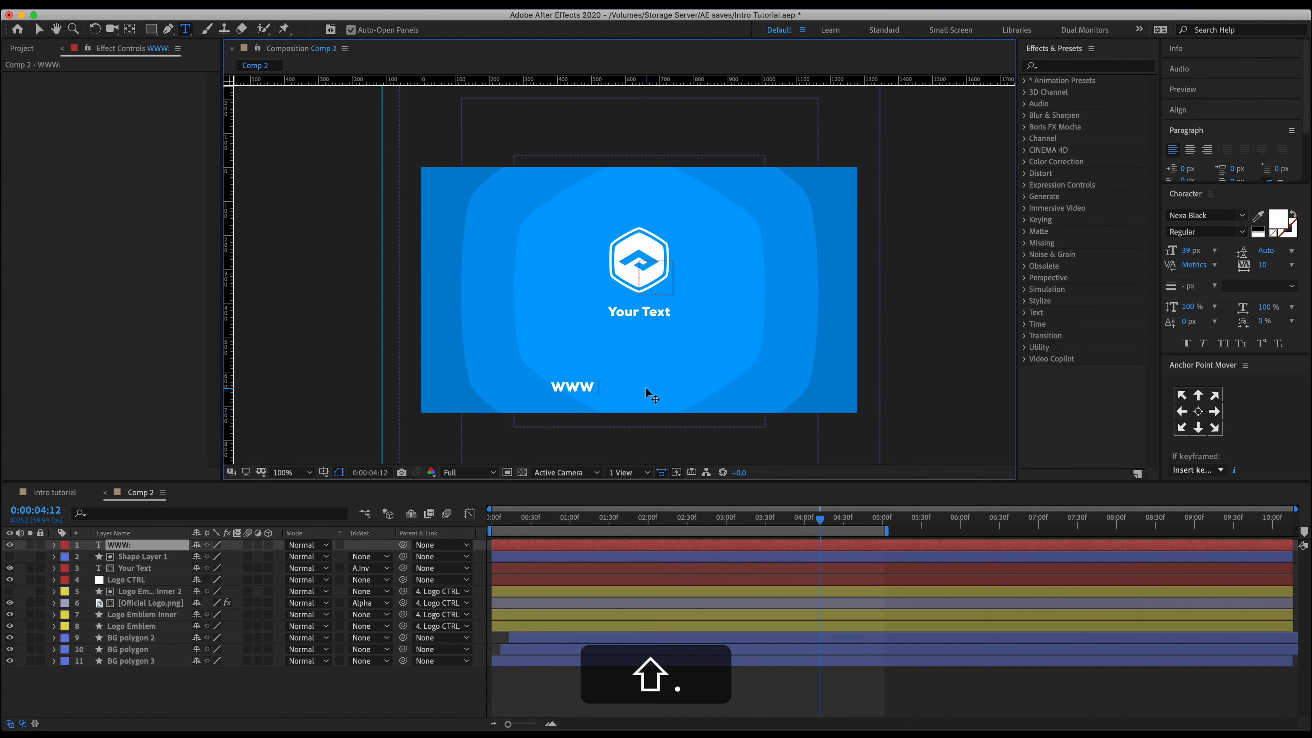
{"action": "type", "text": "YOURSI"}
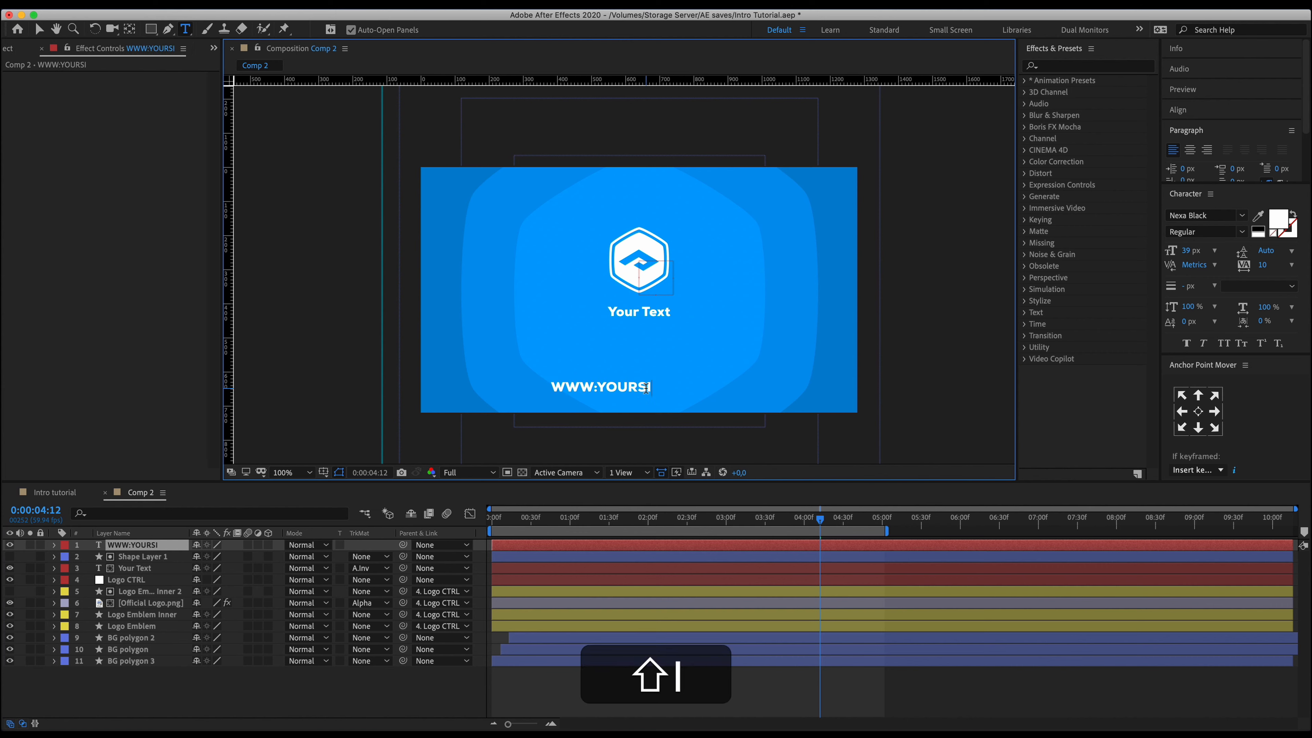
{"action": "type", "text": "TE:COM"}
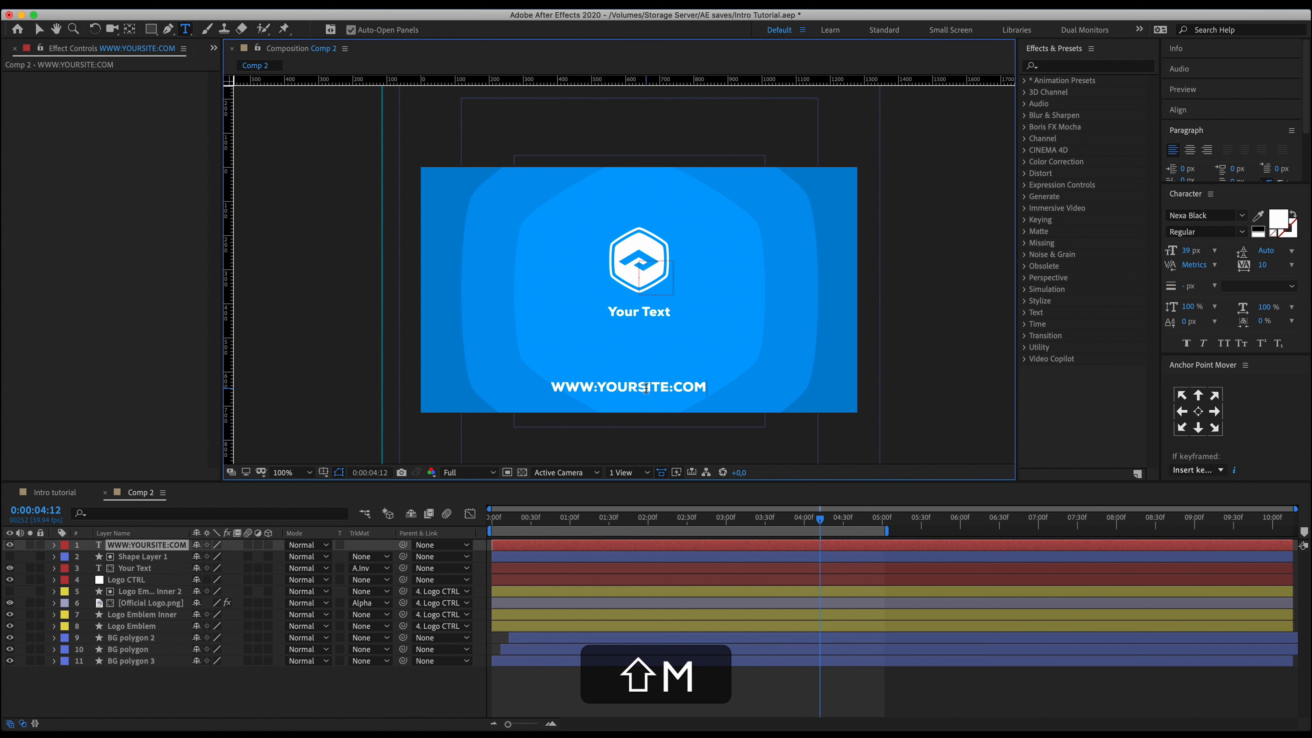
{"action": "key", "text": "Left"}
{"action": "key", "text": "BackSpace"}
{"action": "type", "text": "."}
{"action": "key", "text": "Left"}
{"action": "key", "text": "Left"}
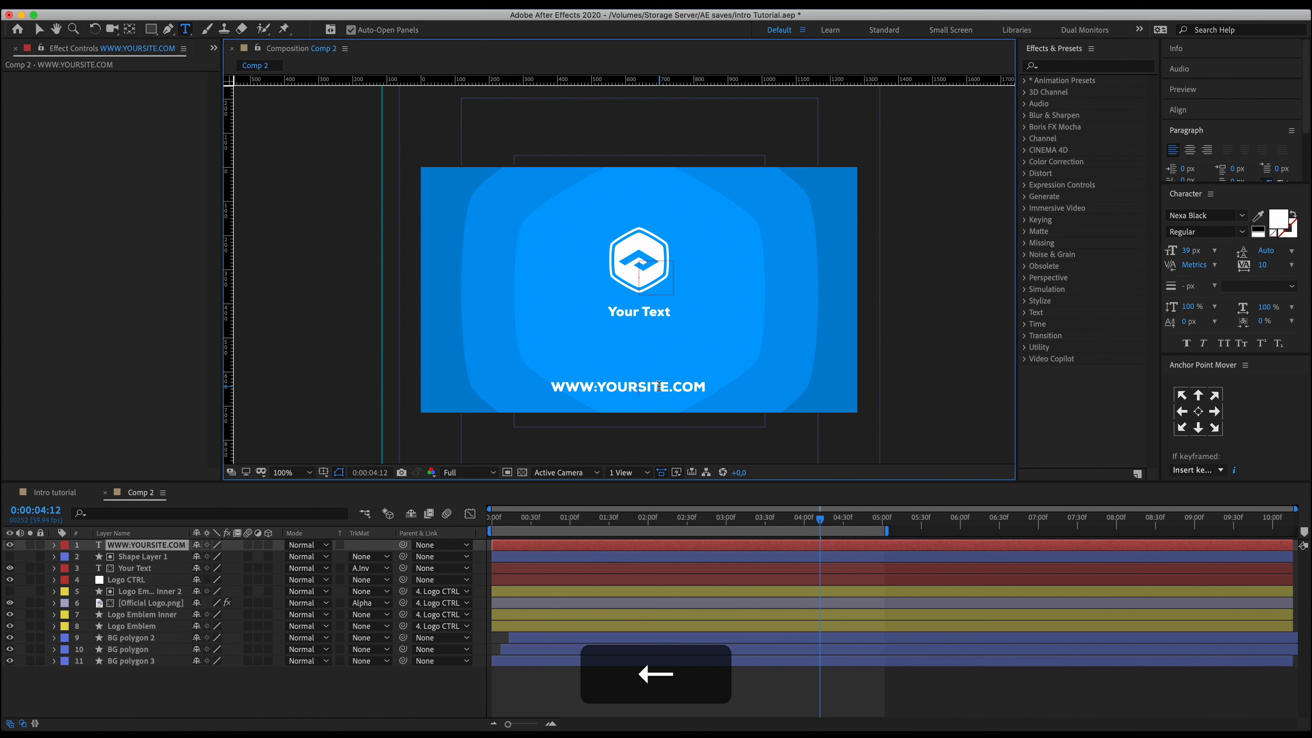
{"action": "key", "text": "BackSpace"}
{"action": "type", "text": "."}
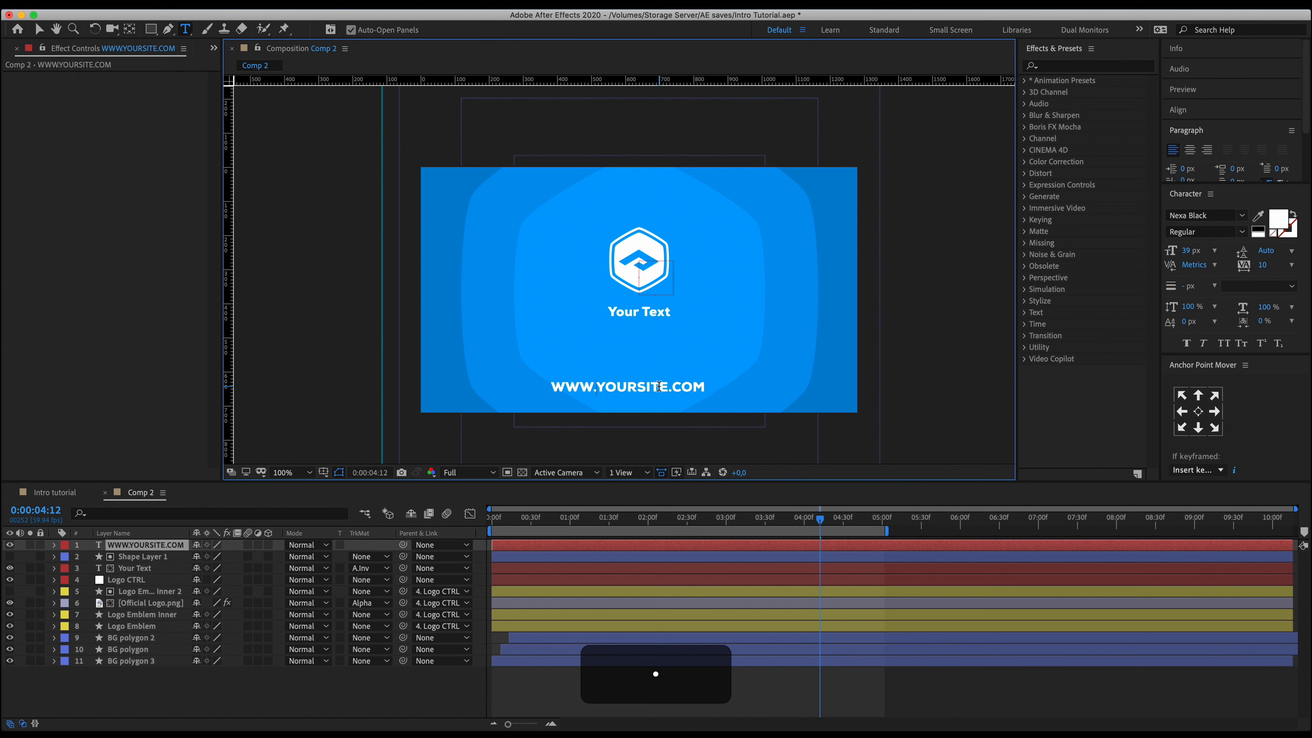
Set the whole website text's tracking to 350 and its font size to 12 px.
{"action": "key", "text": "super+a"}
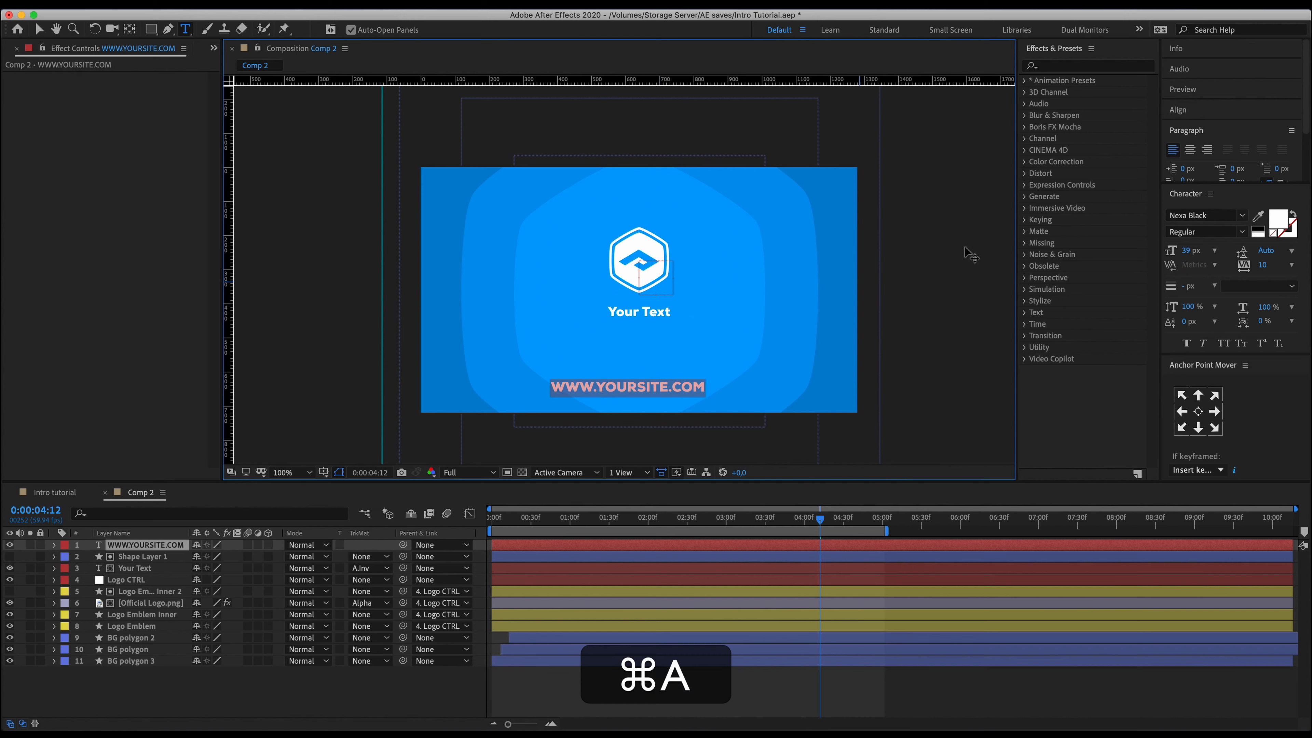
{"action": "left_click", "coordinate": [1266, 271]}
{"action": "left_click", "coordinate": [1266, 266]}
{"action": "type", "text": "350"}
{"action": "key", "text": "Return"}
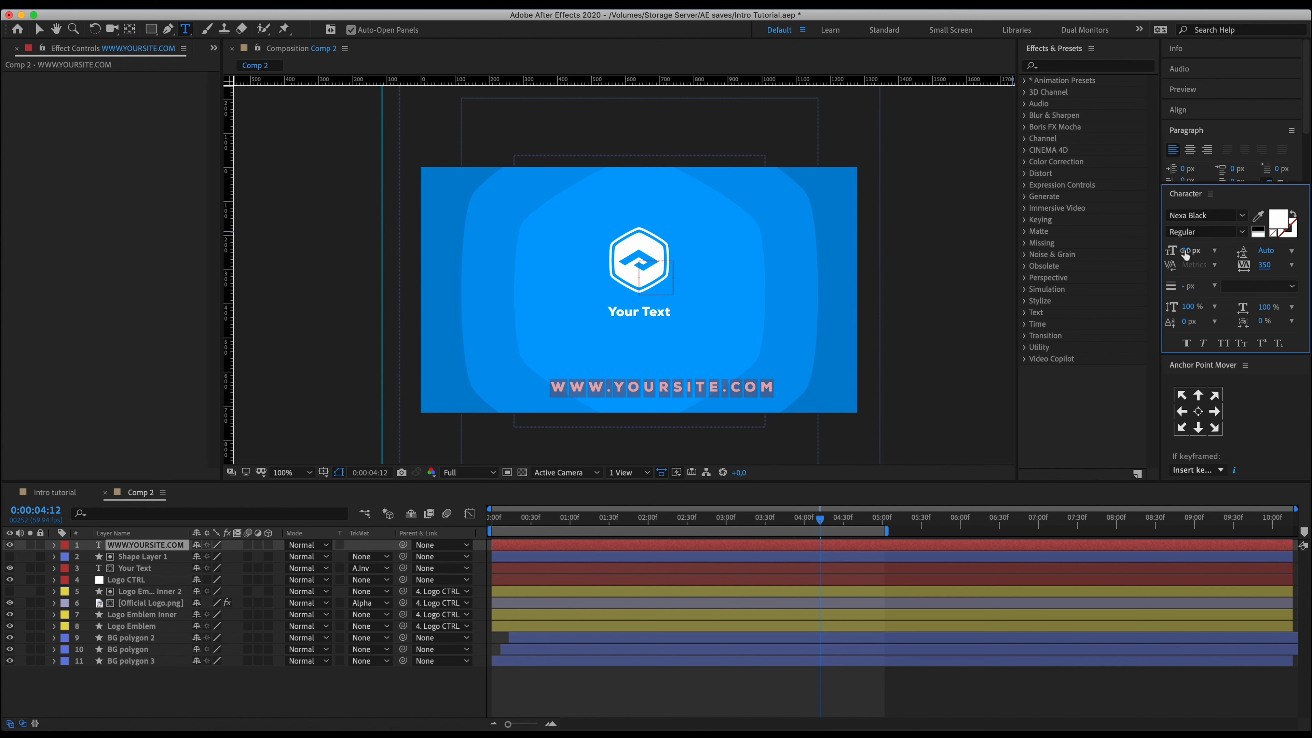
{"action": "type", "text": "12"}
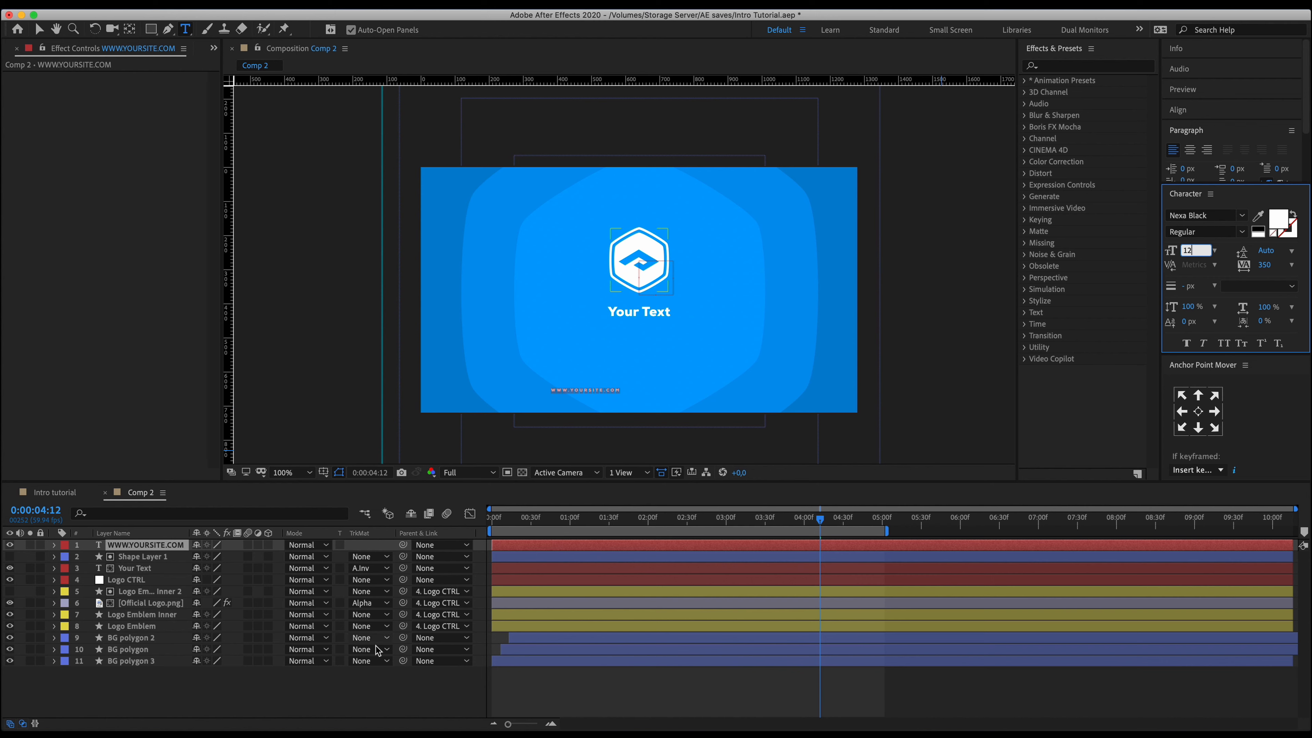
{"action": "left_click", "coordinate": [354, 691]}
Finish editing the website text and show the Title/Action Safe overlay in Comp 2.
{"action": "left_click", "coordinate": [39, 31]}
{"action": "left_click", "coordinate": [324, 472]}
{"action": "left_click", "coordinate": [341, 483]}
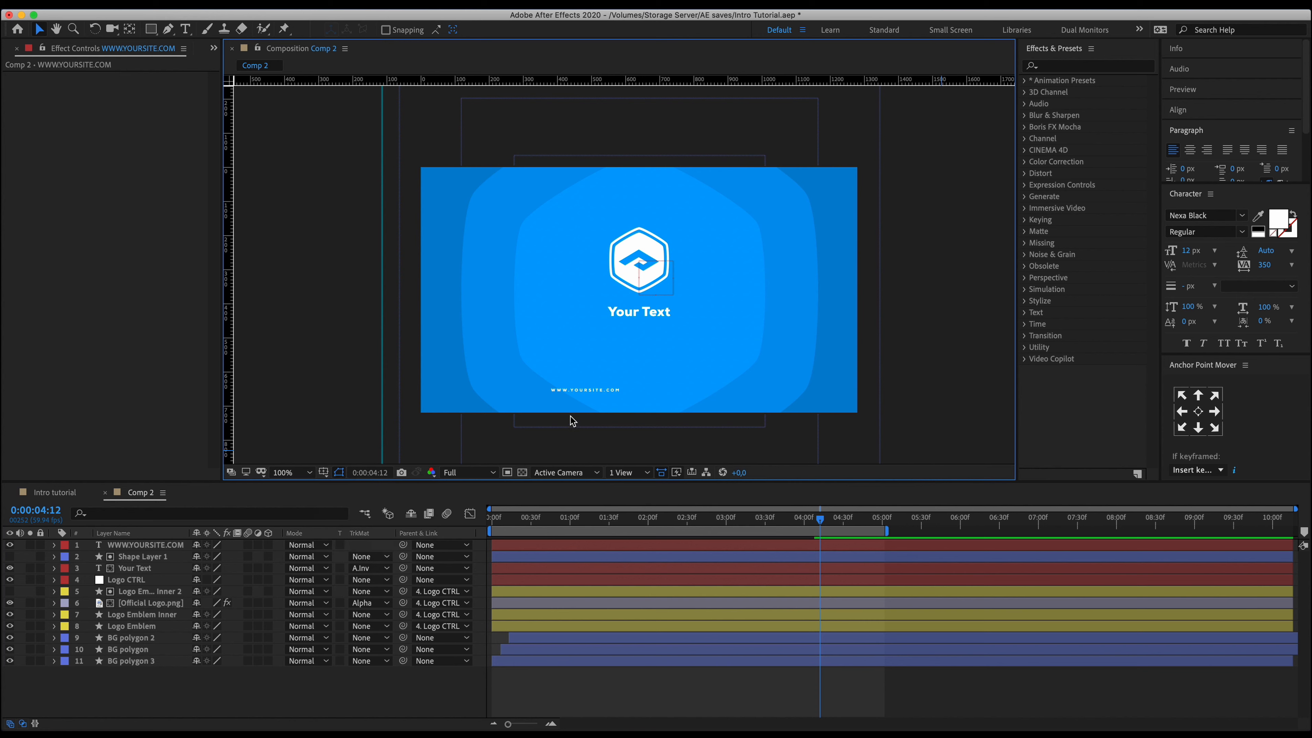
Center the website text's anchor point and place the text on the frame's vertical centerline, between the lower title-safe and action-safe lines.
{"action": "left_click", "coordinate": [150, 542]}
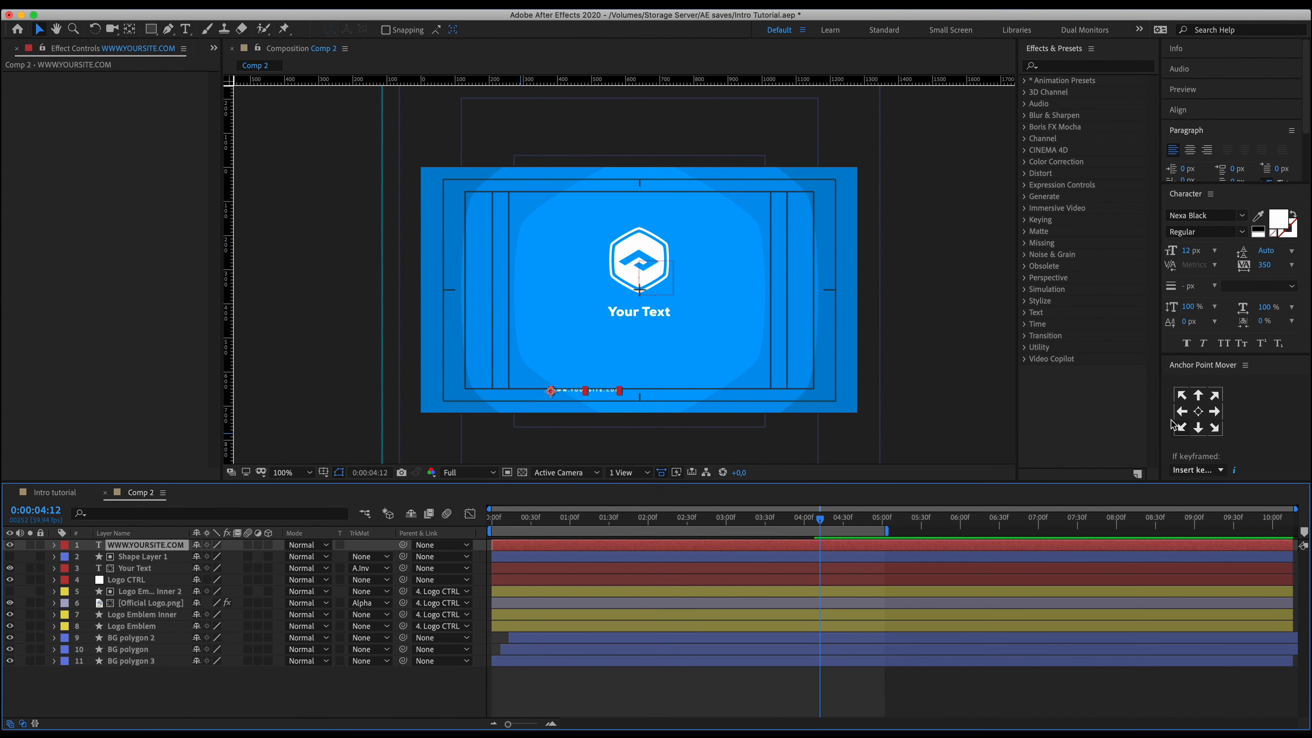
{"action": "left_click", "coordinate": [1197, 413]}
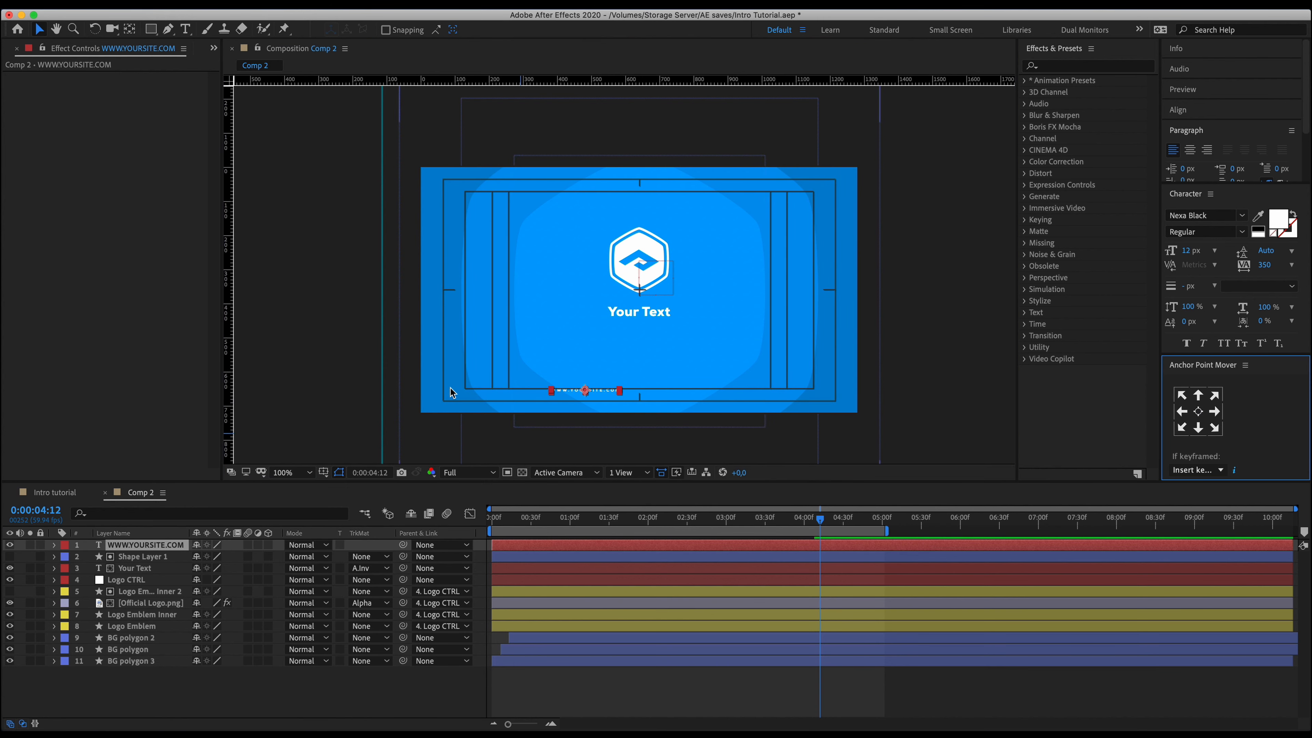
{"action": "left_click_drag", "start_coordinate": [383, 396], "coordinate": [623, 390]}
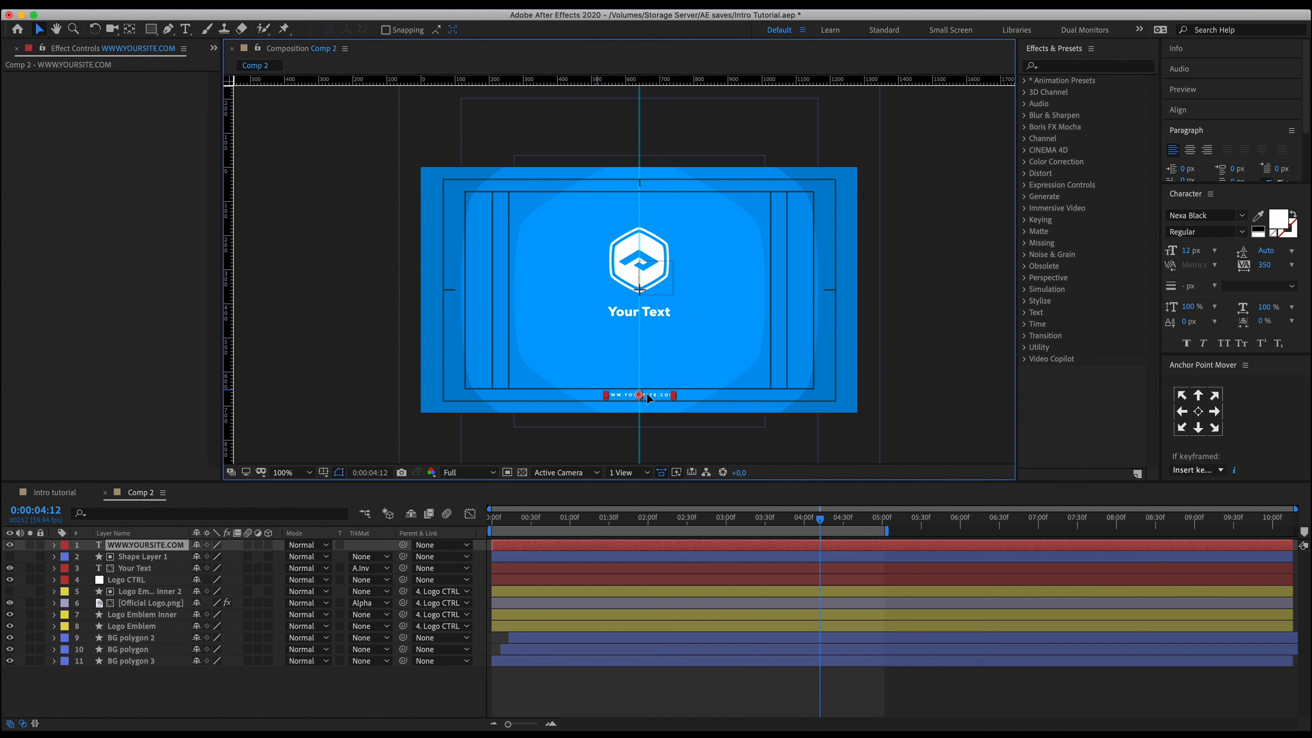
{"action": "left_click_drag", "start_coordinate": [639, 339], "coordinate": [307, 341]}
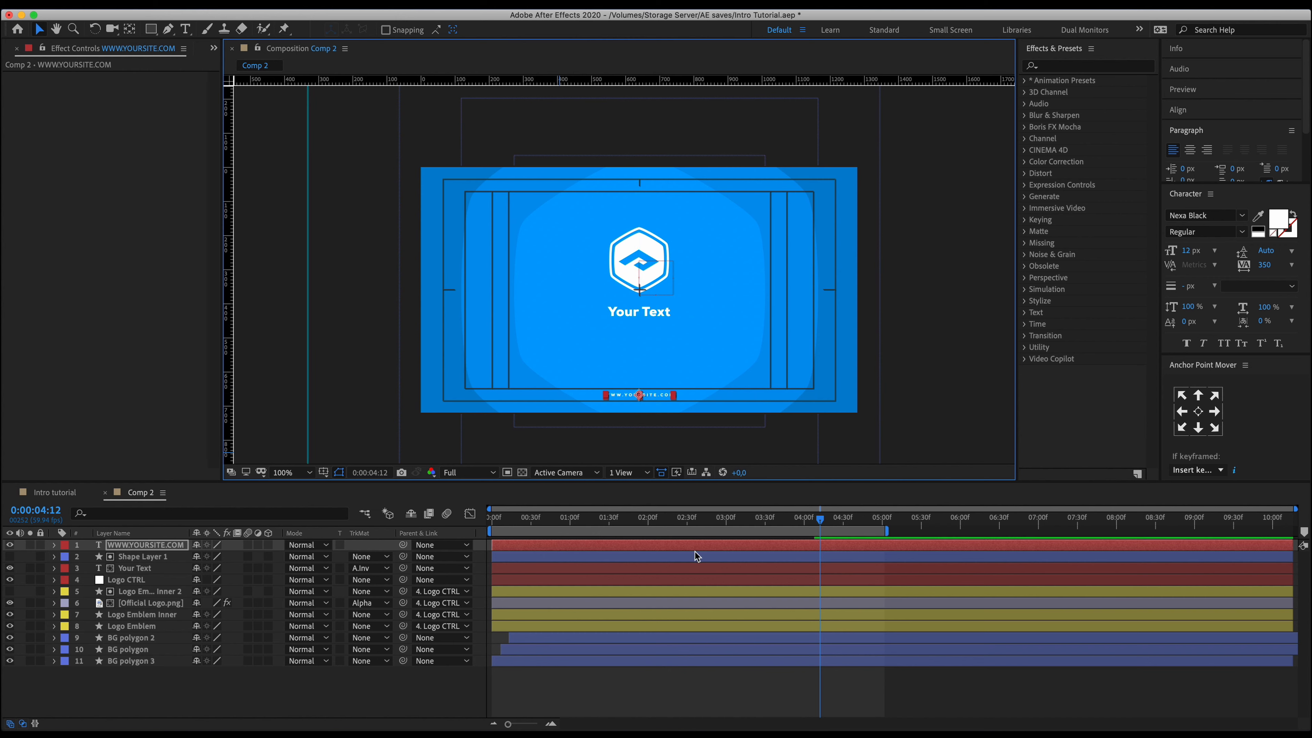
Animate the website text's Position from 640, 758.8 at 0:00:03:32 up to its resting place at about 0:00:04:11.
{"action": "left_click_drag", "start_coordinate": [620, 528], "coordinate": [769, 521]}
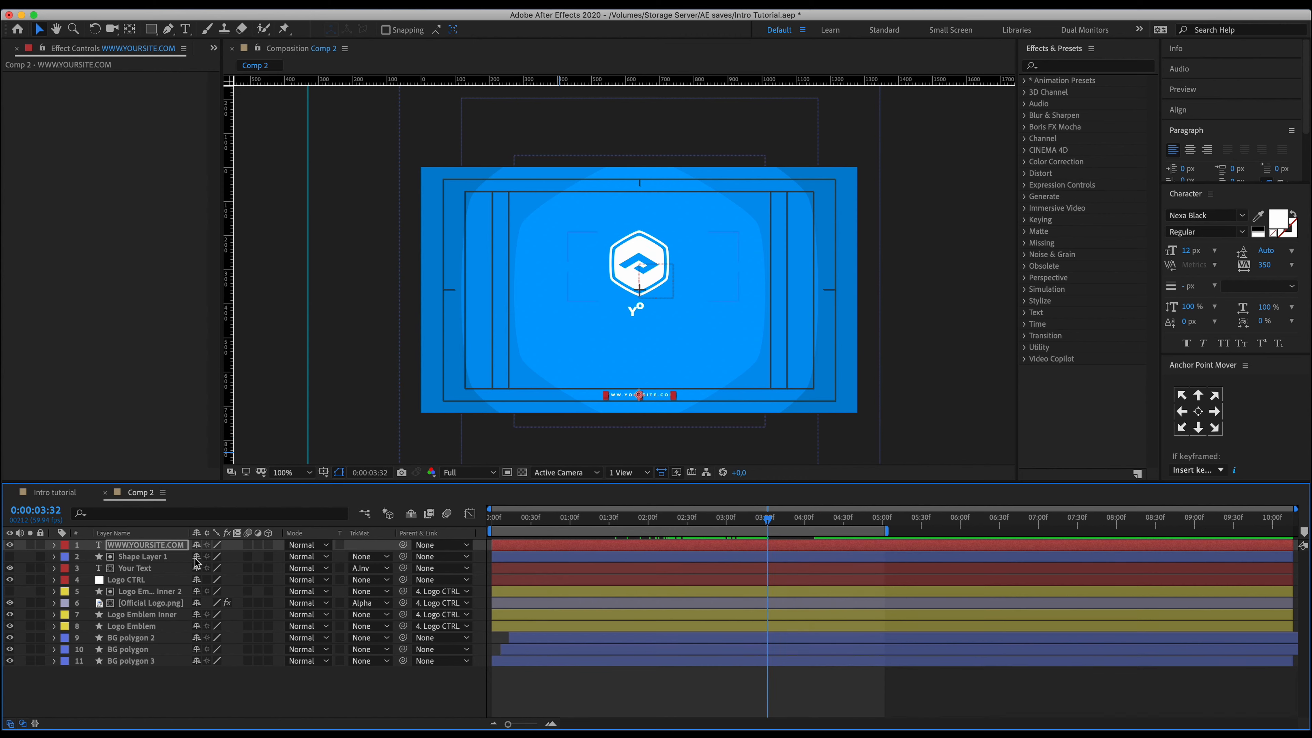
{"action": "key", "text": "p"}
{"action": "left_click", "coordinate": [88, 556]}
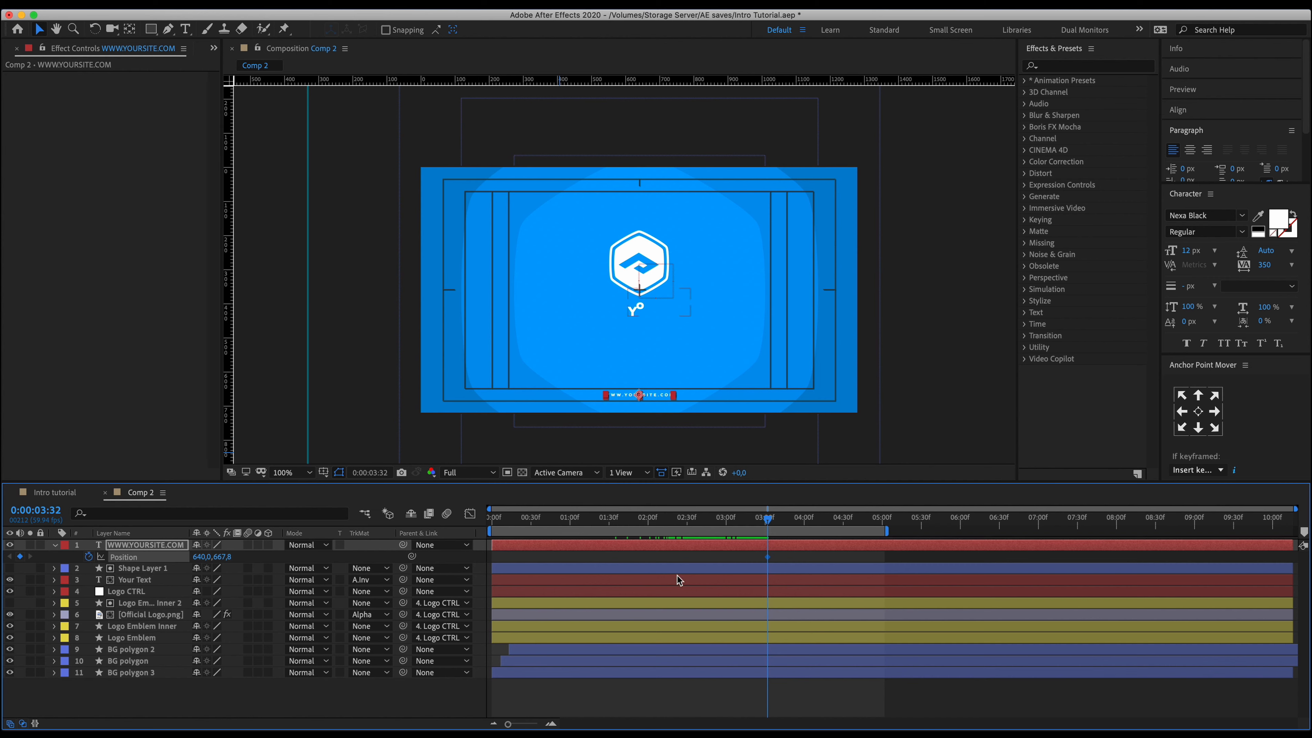
{"action": "left_click_drag", "start_coordinate": [805, 555], "coordinate": [819, 553]}
{"action": "left_click_drag", "start_coordinate": [218, 558], "coordinate": [284, 558]}
{"action": "left_click_drag", "start_coordinate": [839, 560], "coordinate": [721, 545]}
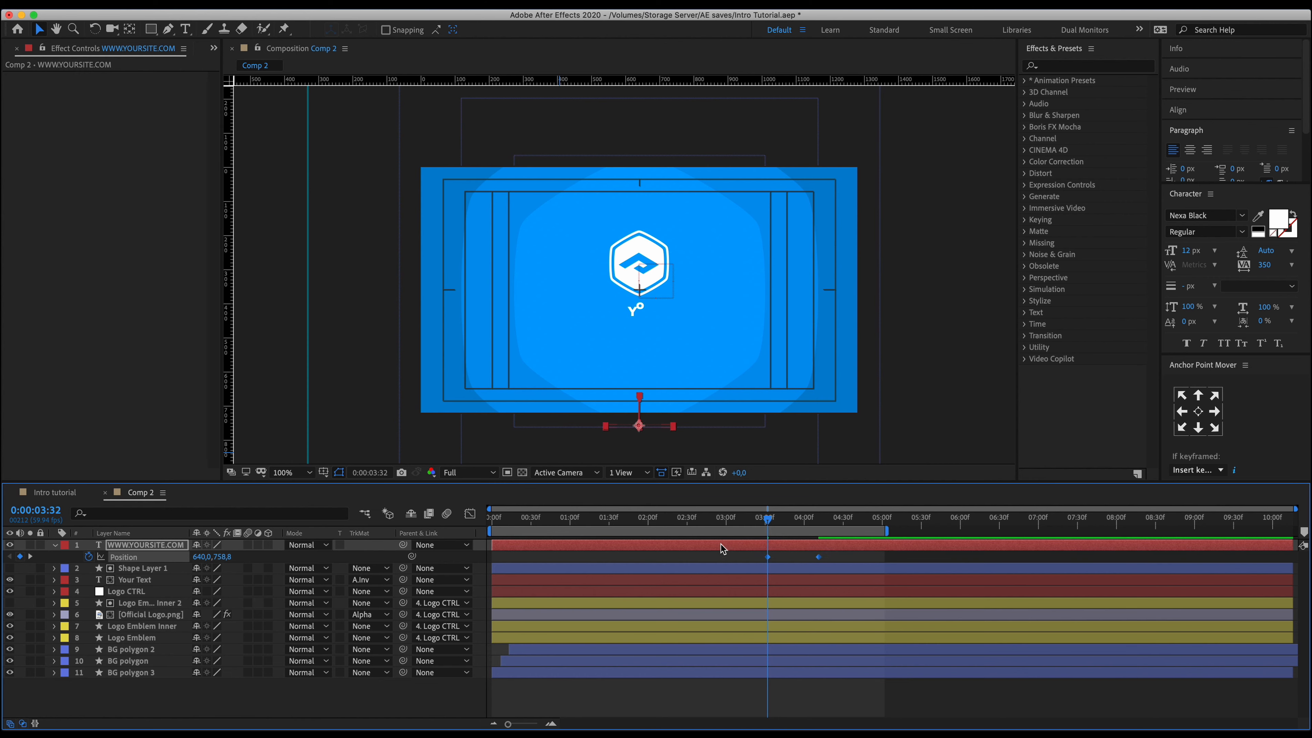
Easy Ease the website text's Position keyframes and shape the speed graph into an early peak with a long slow-down.
{"action": "key", "text": "F9"}
{"action": "right_click", "coordinate": [767, 557]}
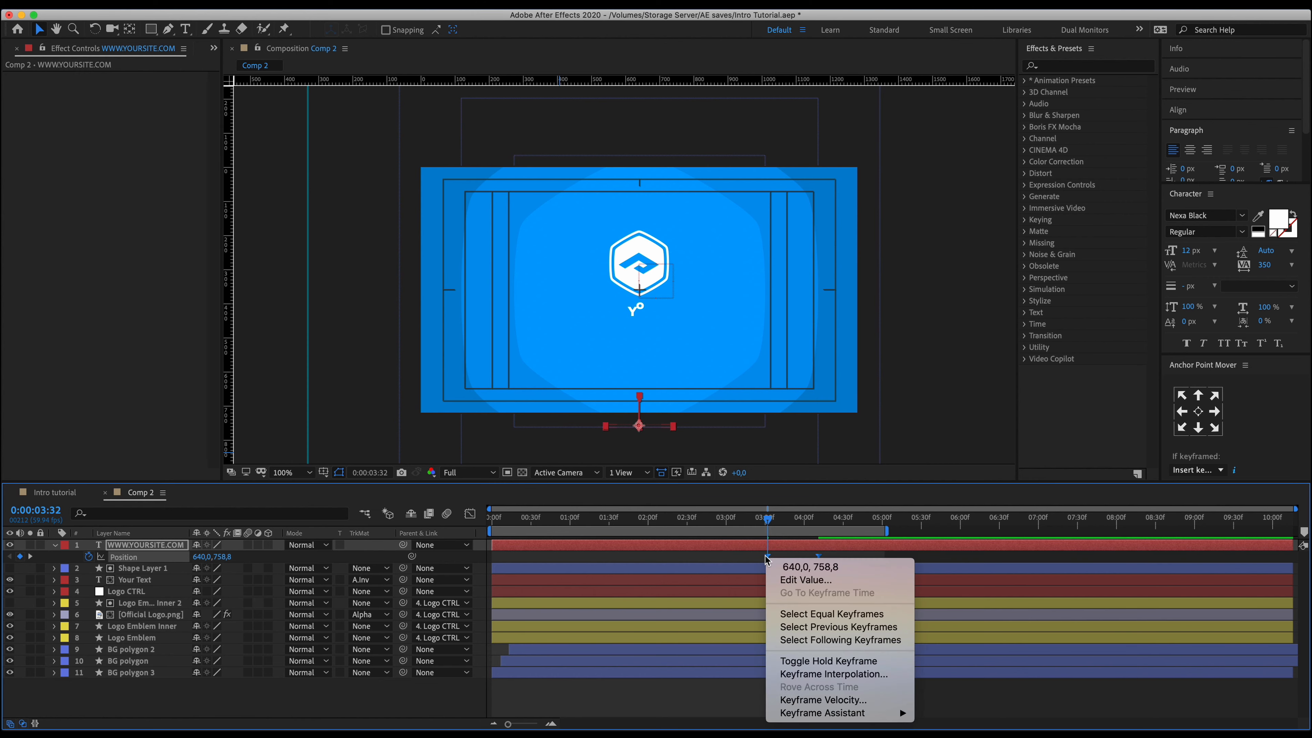
{"action": "mouse_move", "coordinate": [899, 713]}
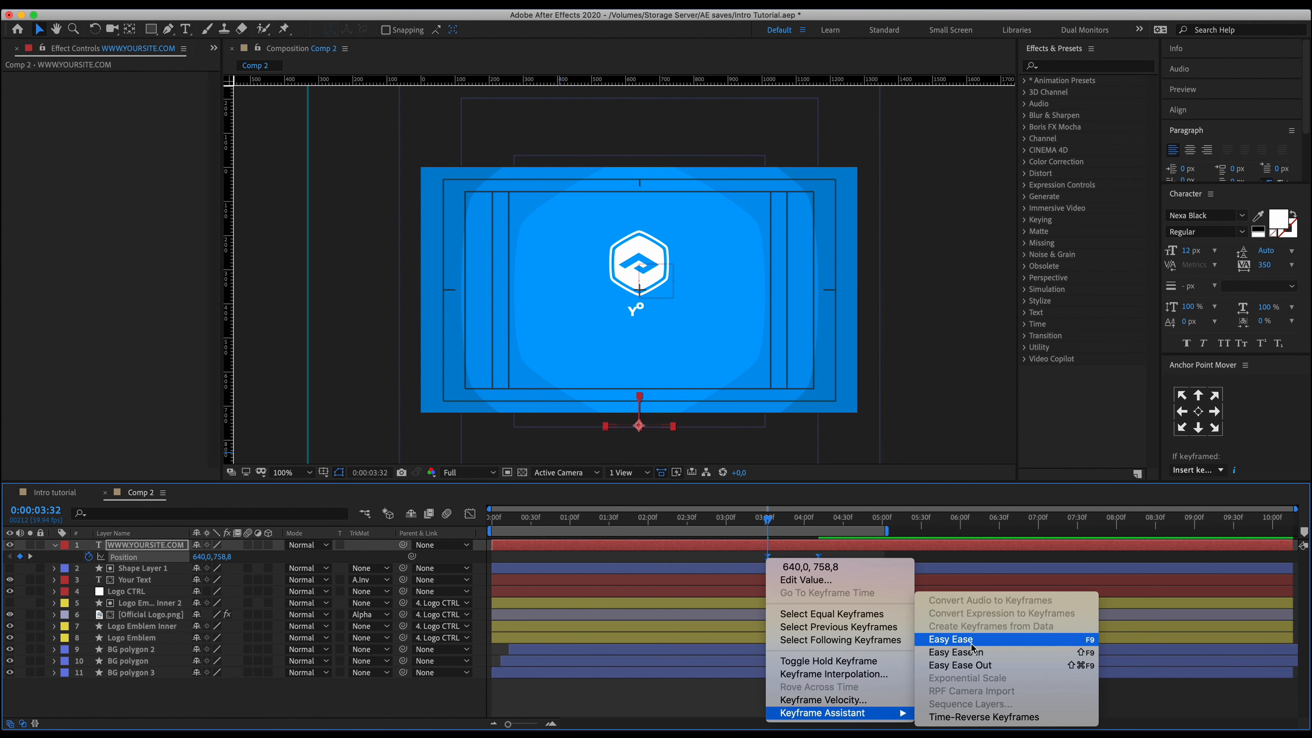
{"action": "left_click", "coordinate": [469, 516]}
{"action": "left_click", "coordinate": [469, 516]}
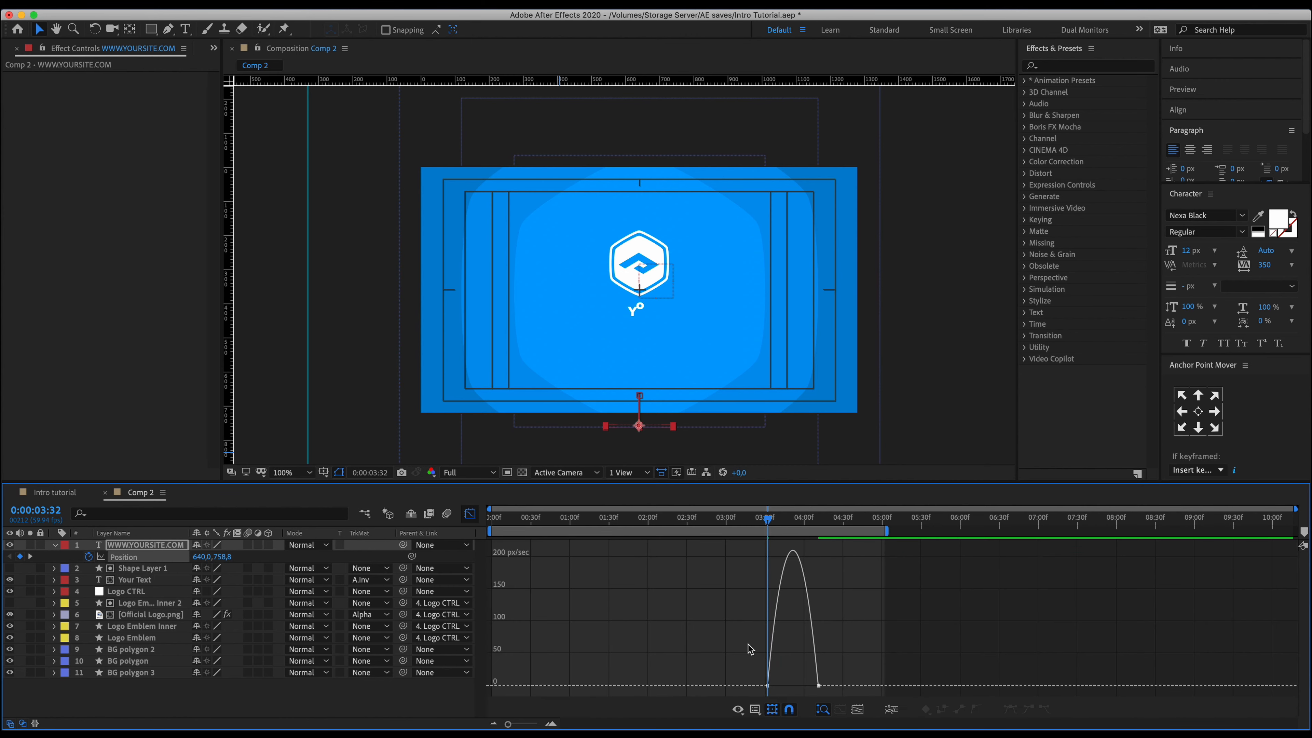
{"action": "left_click", "coordinate": [819, 686]}
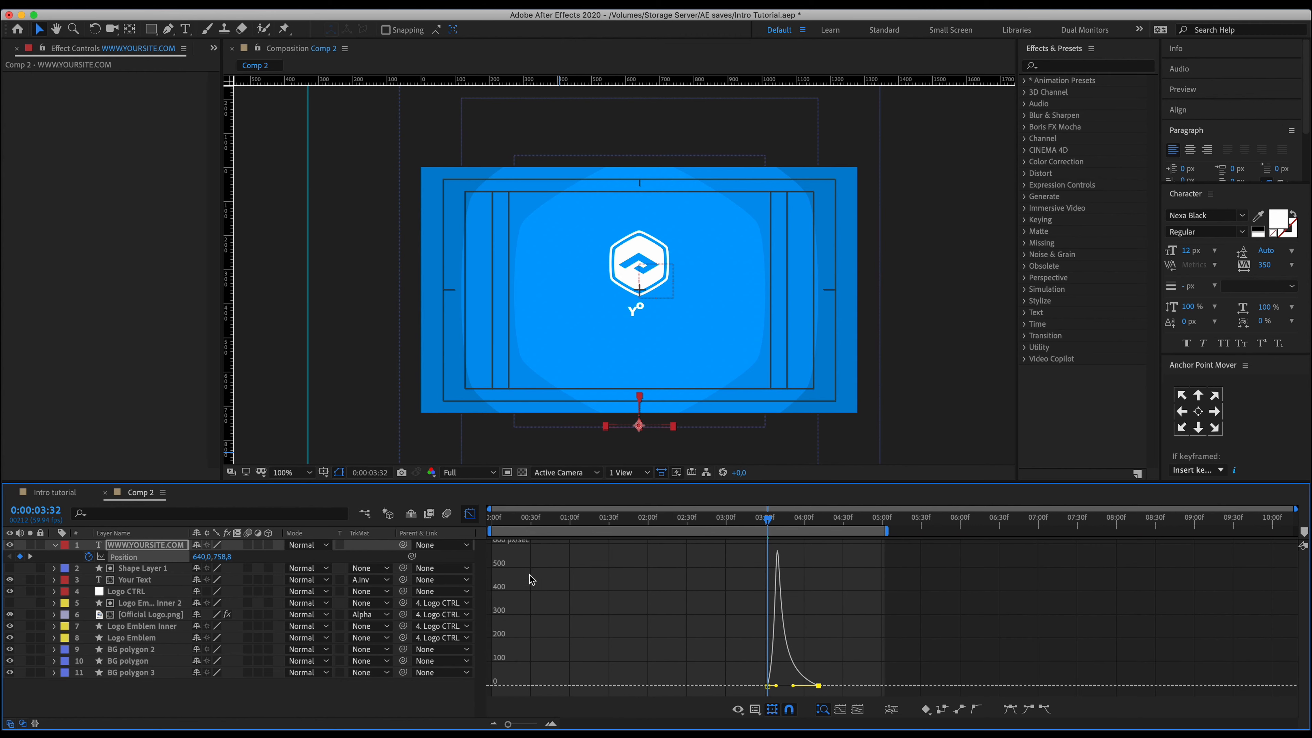
{"action": "left_click", "coordinate": [470, 515]}
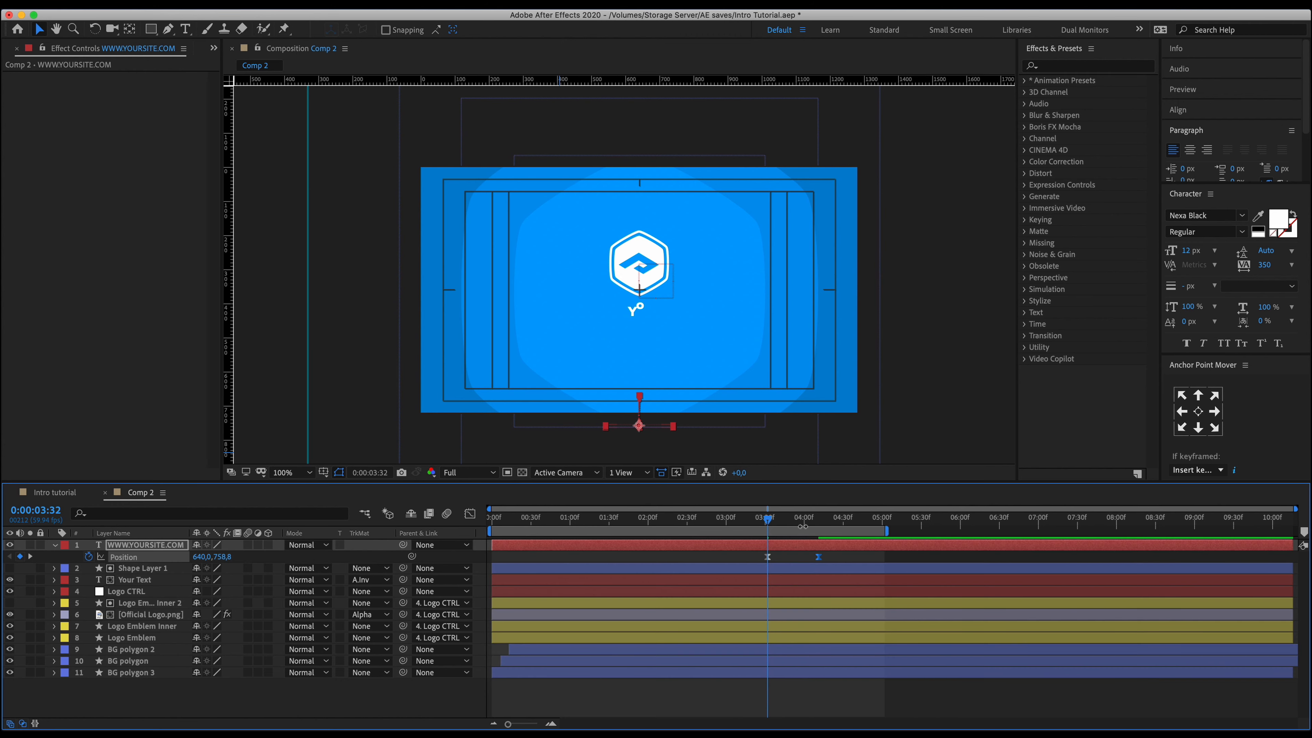
Preview the website text's rise, move its final Position keyframe earlier to about 0:00:04:03, and preview again.
{"action": "left_click", "coordinate": [745, 520]}
{"action": "key", "text": "space"}
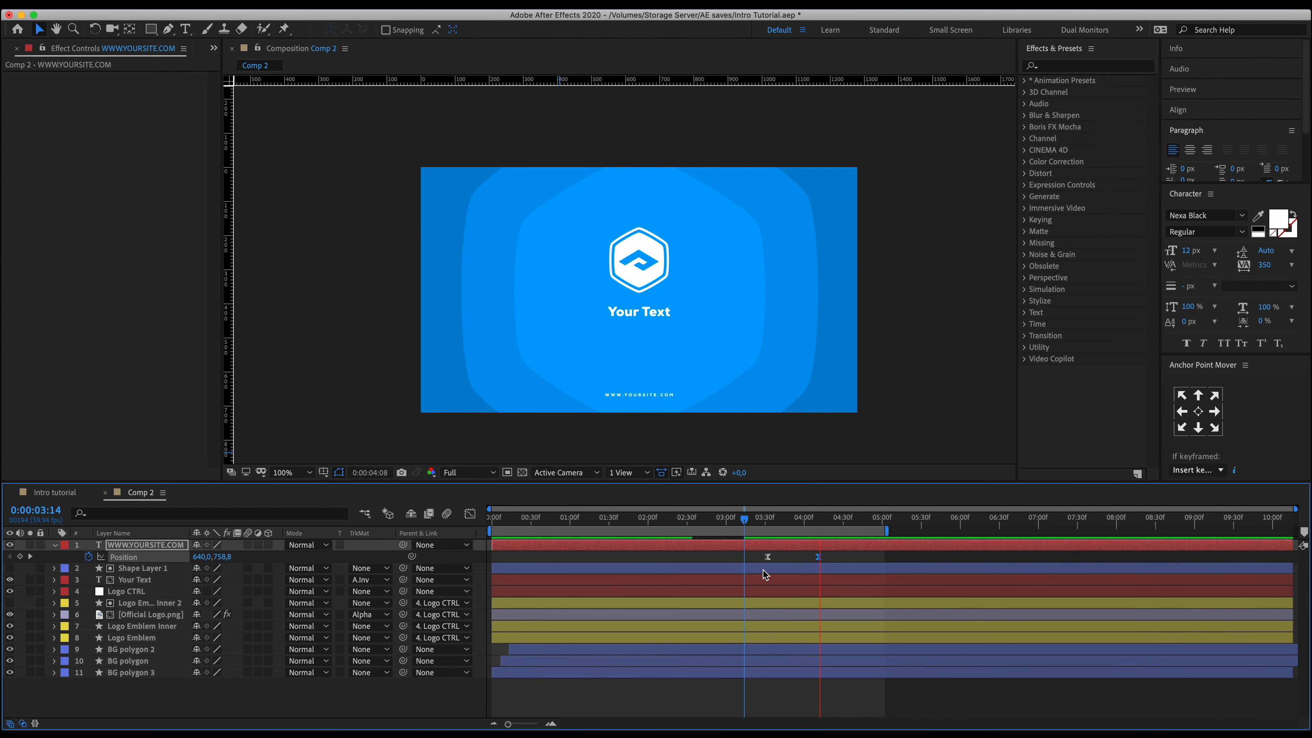
{"action": "key", "text": "space"}
{"action": "left_click_drag", "start_coordinate": [819, 559], "coordinate": [809, 557]}
{"action": "left_click", "coordinate": [750, 520]}
{"action": "key", "text": "space"}
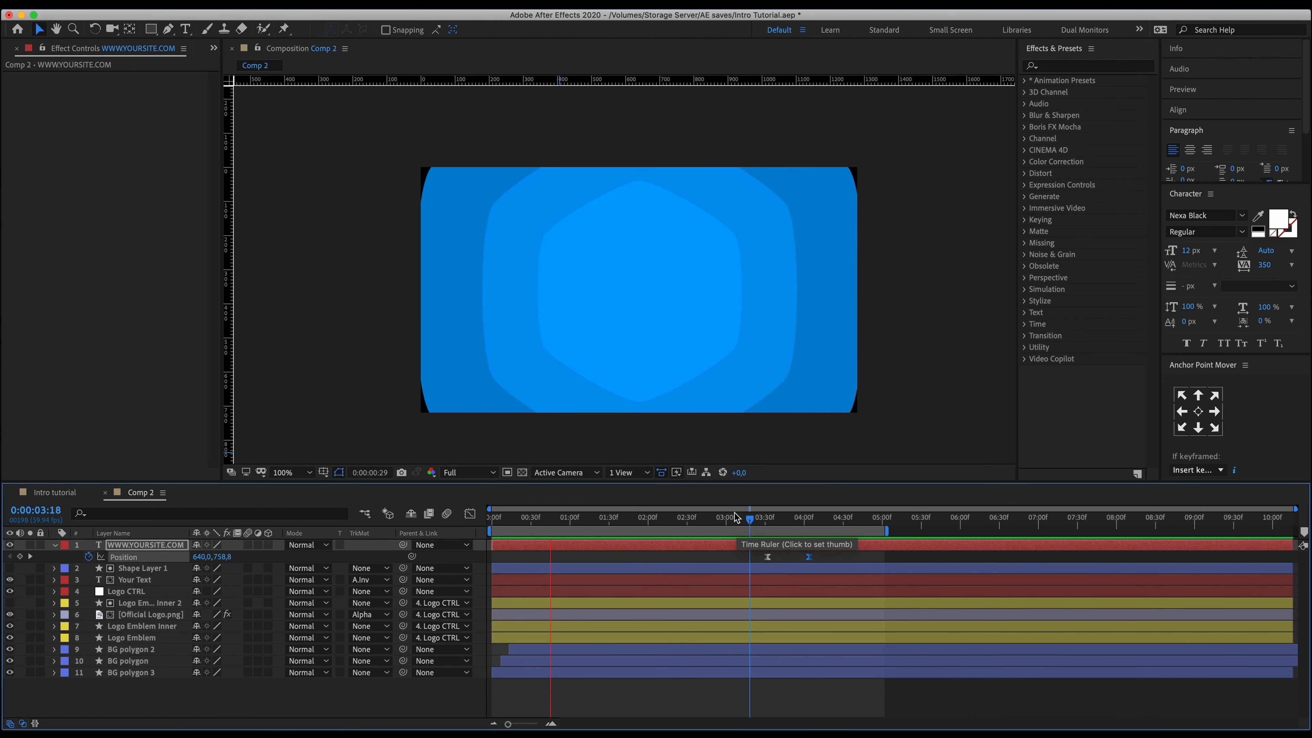
{"action": "left_click", "coordinate": [360, 687]}
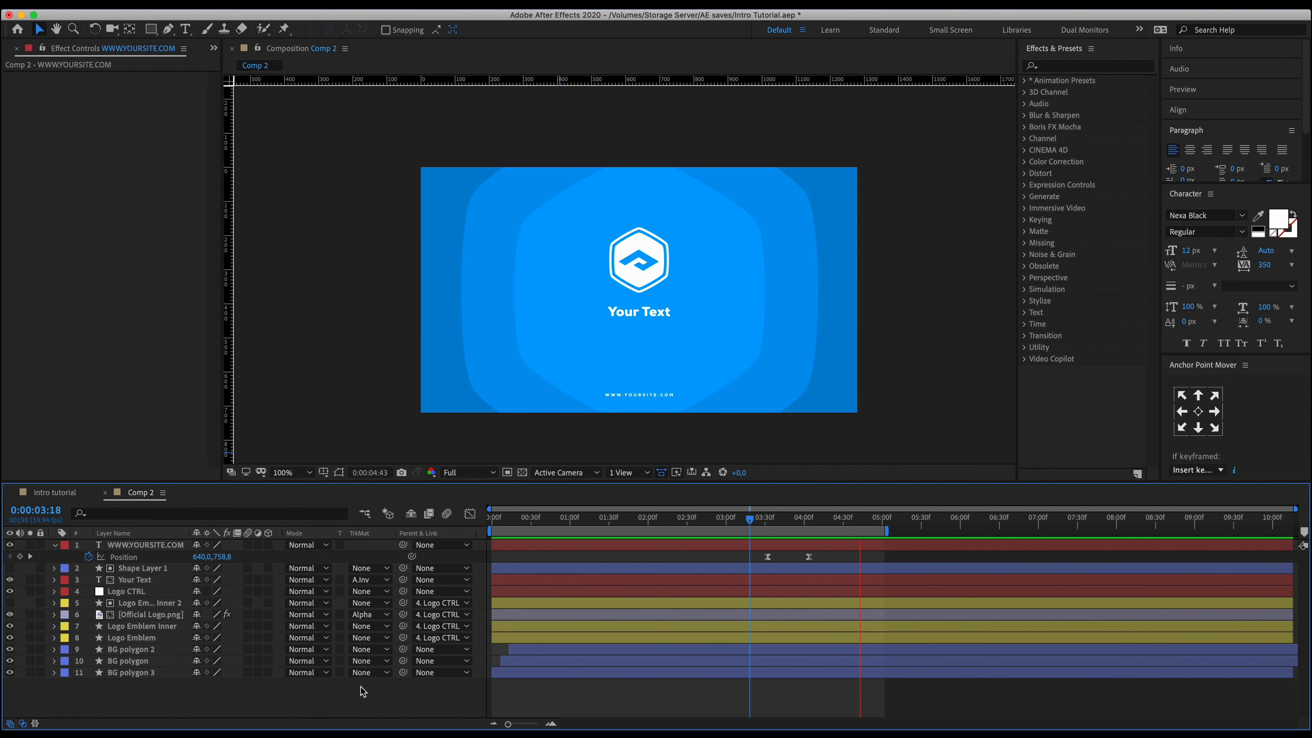
{"action": "key", "text": "space"}
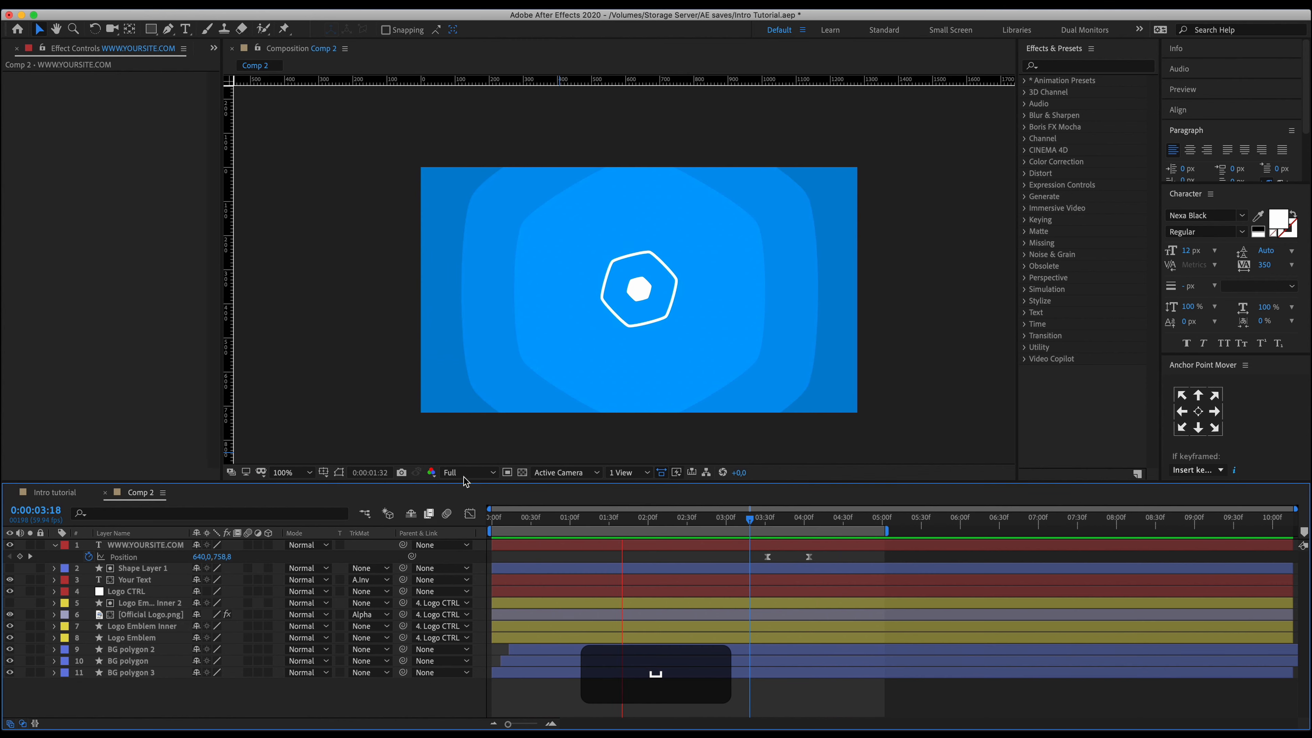
Apply the Drop Shadow effect to the BG polygon 2 layer.
{"action": "left_click", "coordinate": [139, 650]}
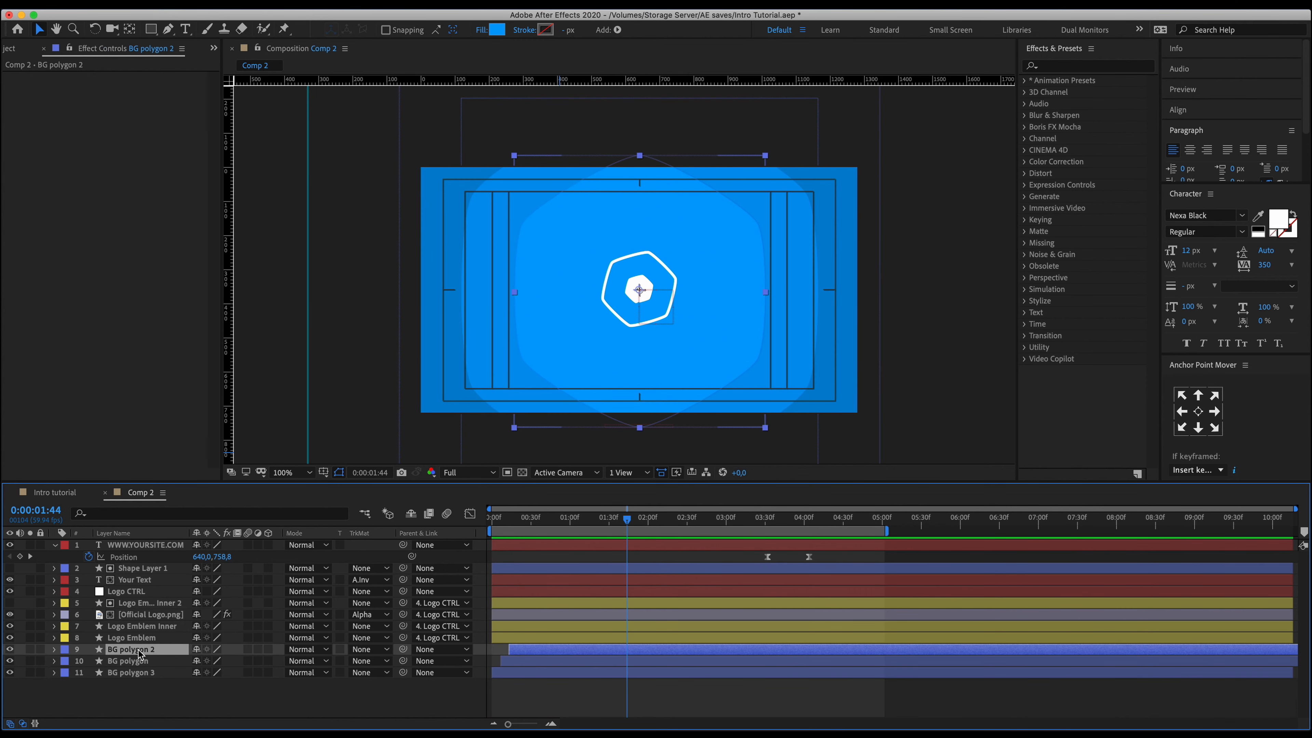
{"action": "key", "text": "ctrl+space"}
{"action": "type", "text": "drop"}
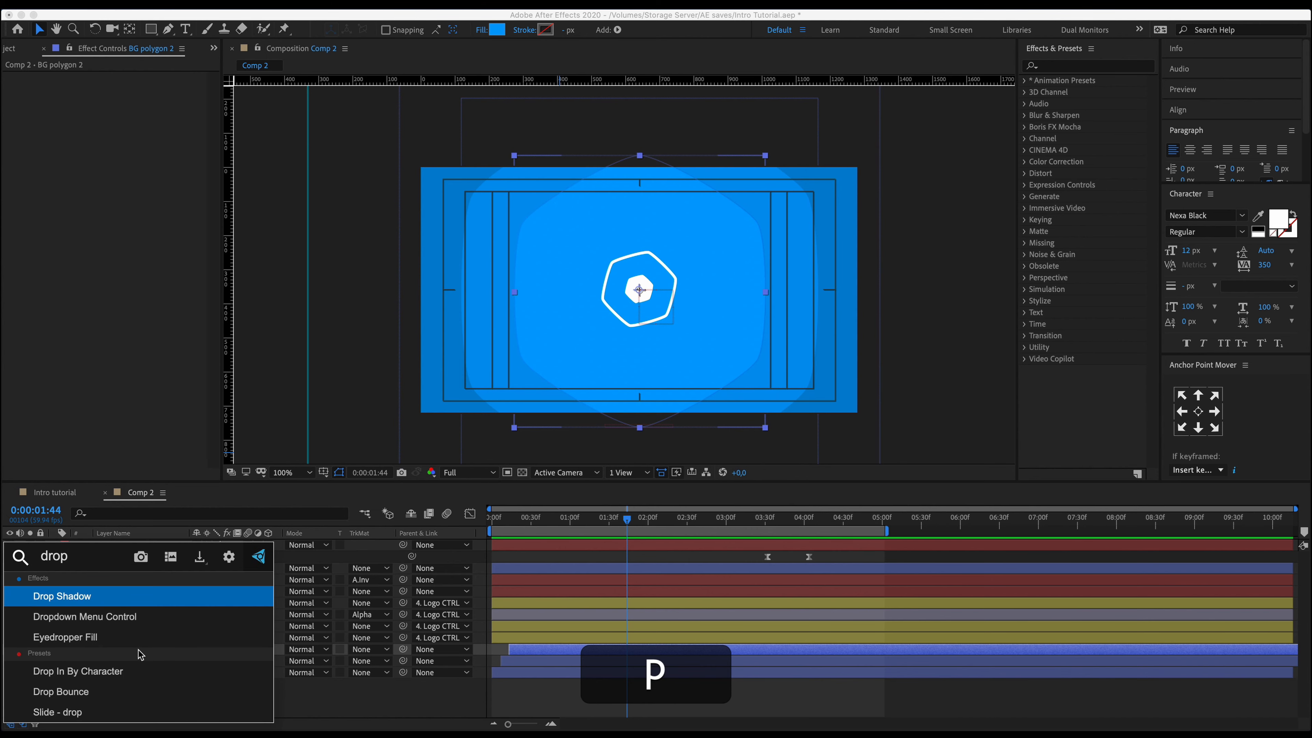
{"action": "key", "text": "Return"}
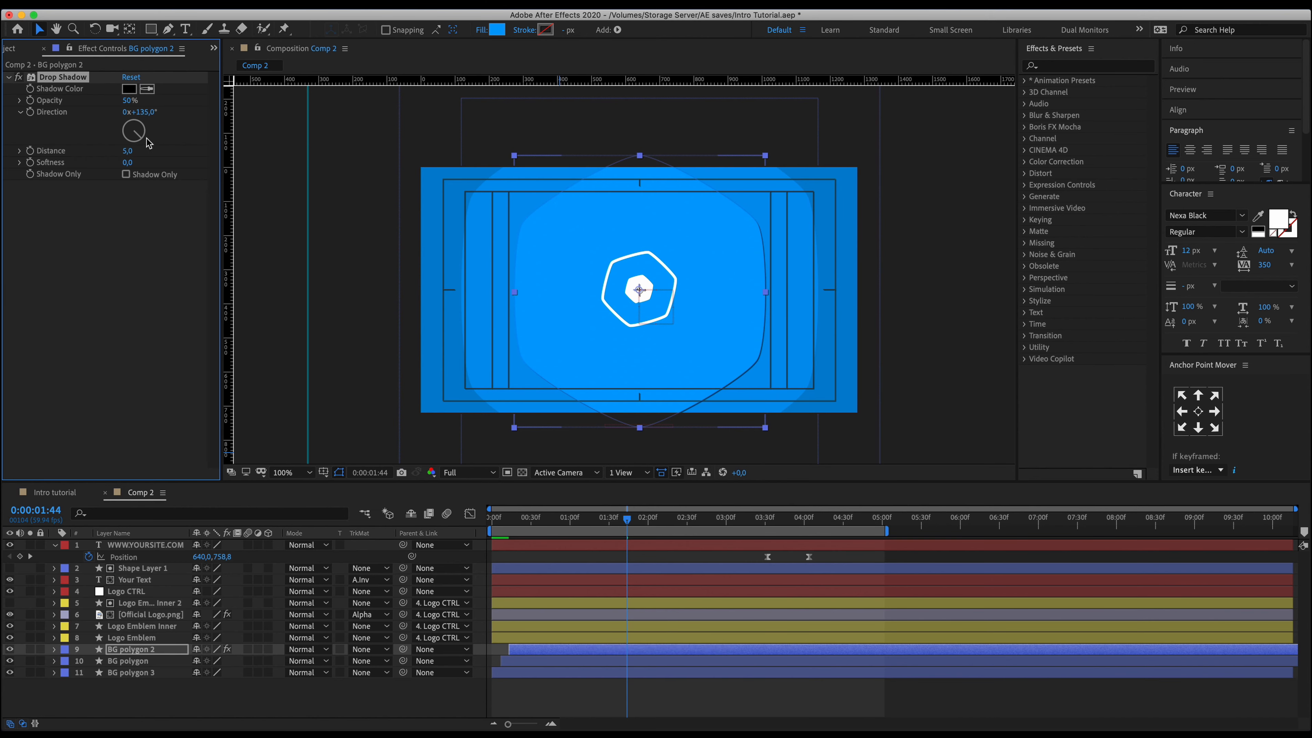
Set BG polygon 2's drop shadow to direction 180°, distance 0, softness 187 and opacity 25%.
{"action": "left_click_drag", "start_coordinate": [135, 136], "coordinate": [133, 153]}
{"action": "left_click_drag", "start_coordinate": [127, 151], "coordinate": [120, 159]}
{"action": "left_click_drag", "start_coordinate": [155, 161], "coordinate": [257, 164]}
{"action": "left_click", "coordinate": [130, 102]}
{"action": "type", "text": "25"}
{"action": "key", "text": "Return"}
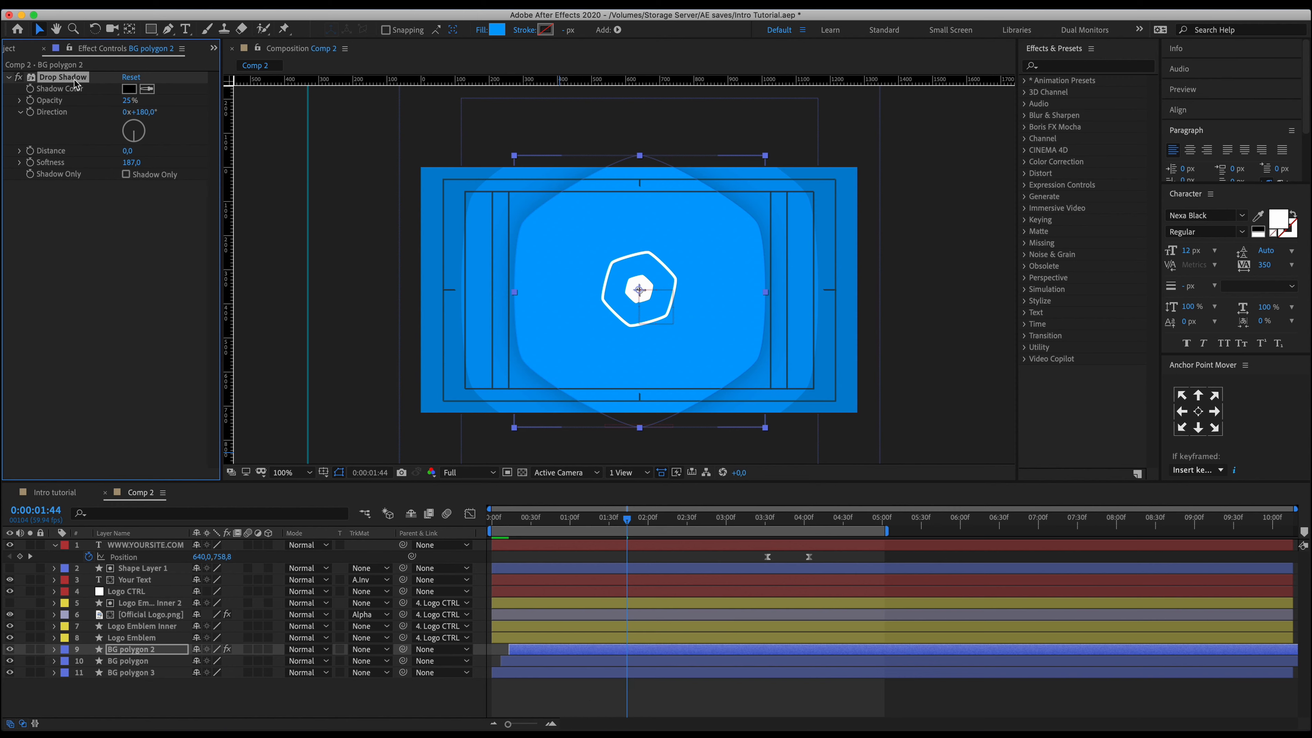
Copy the Drop Shadow effect from BG polygon 2 onto the BG polygon layer.
{"action": "key", "text": "super+c"}
{"action": "left_click", "coordinate": [129, 662]}
{"action": "key", "text": "super+v"}
{"action": "left_click", "coordinate": [133, 703]}
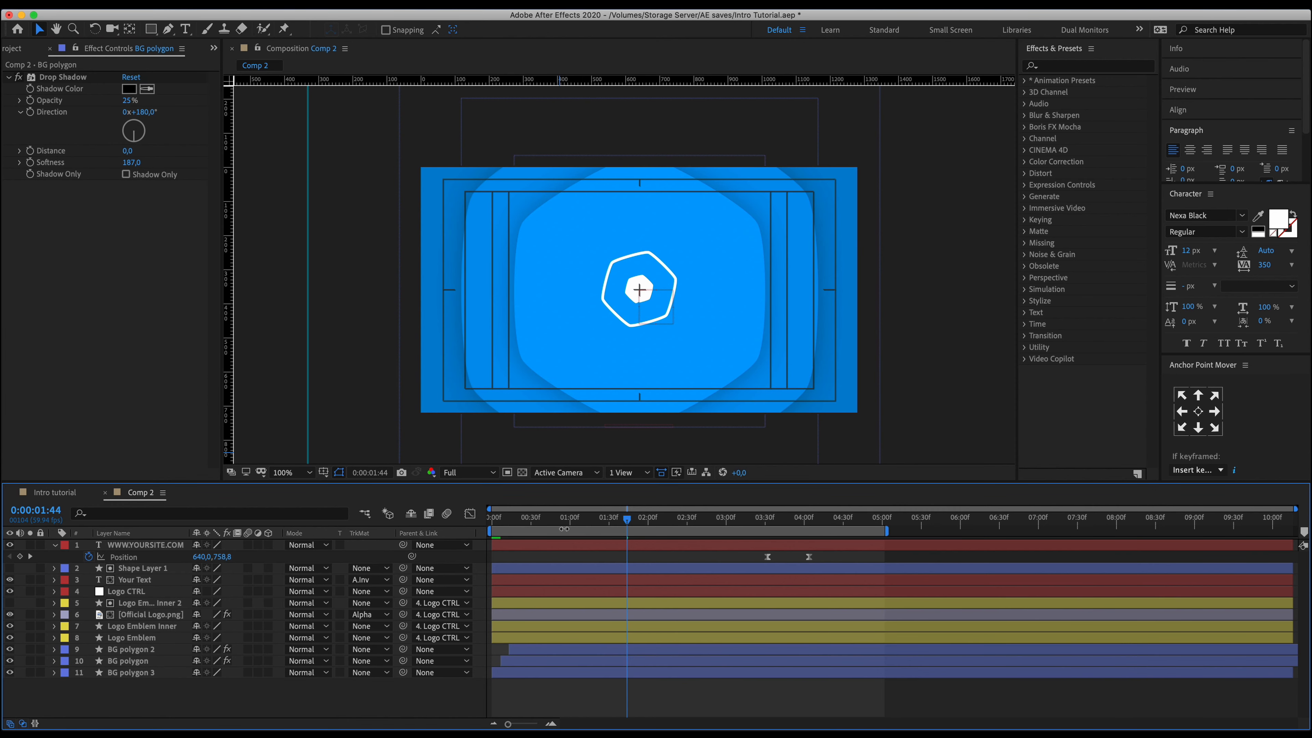
Hide the Title/Action Safe overlay and preview the composition from the beginning.
{"action": "left_click", "coordinate": [402, 433]}
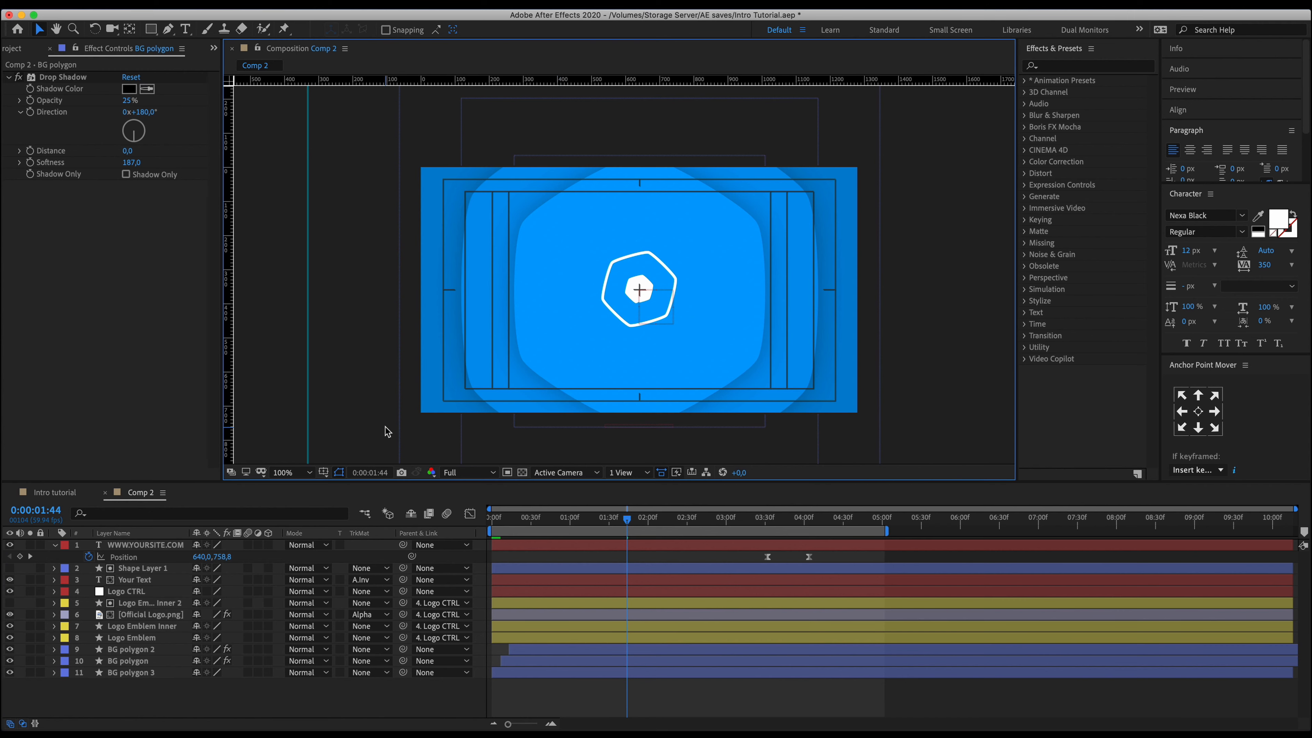
{"action": "left_click", "coordinate": [323, 473]}
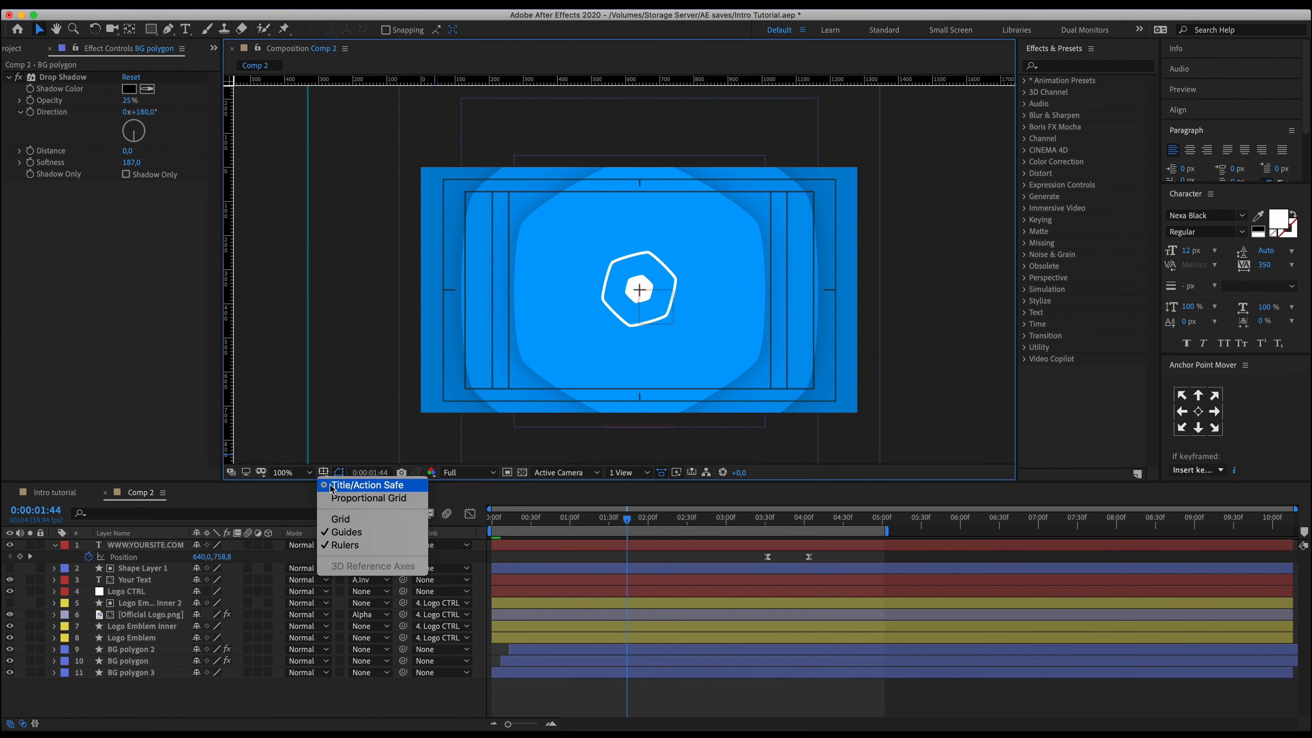
{"action": "left_click", "coordinate": [331, 486]}
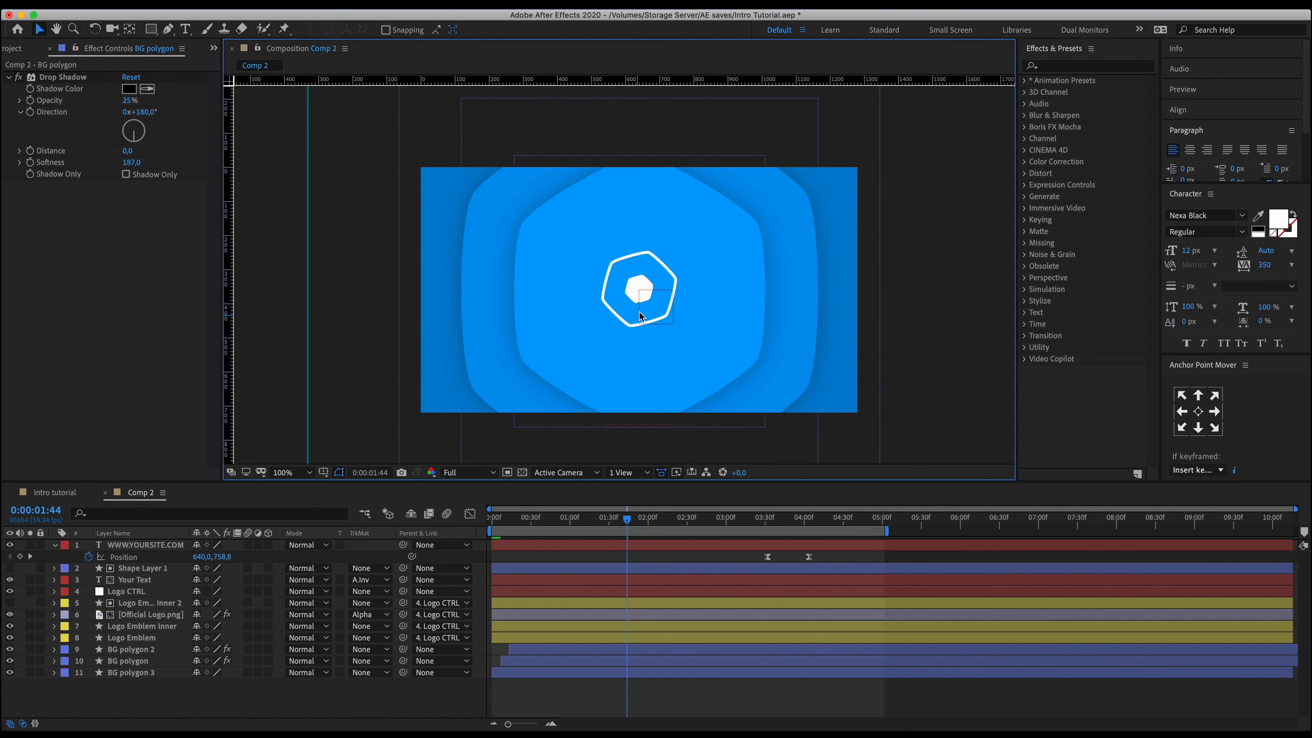
{"action": "left_click", "coordinate": [492, 526]}
{"action": "key", "text": "space"}
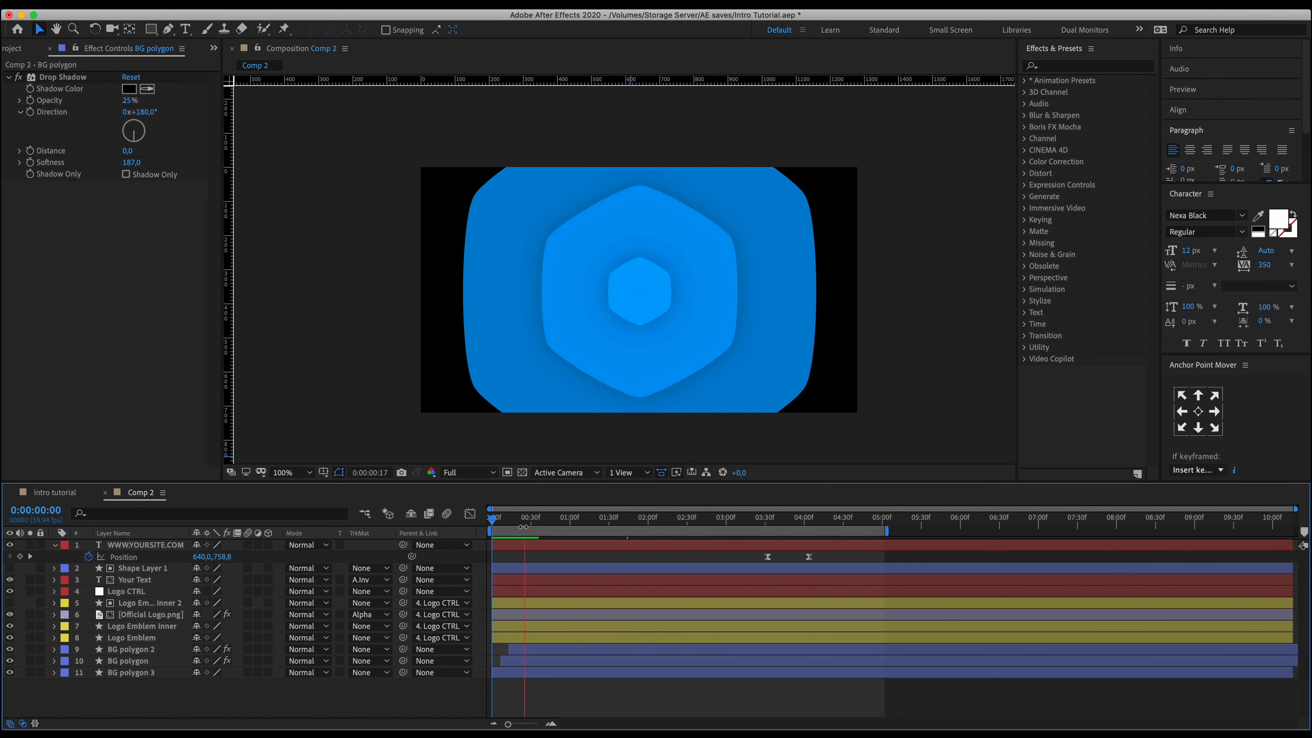